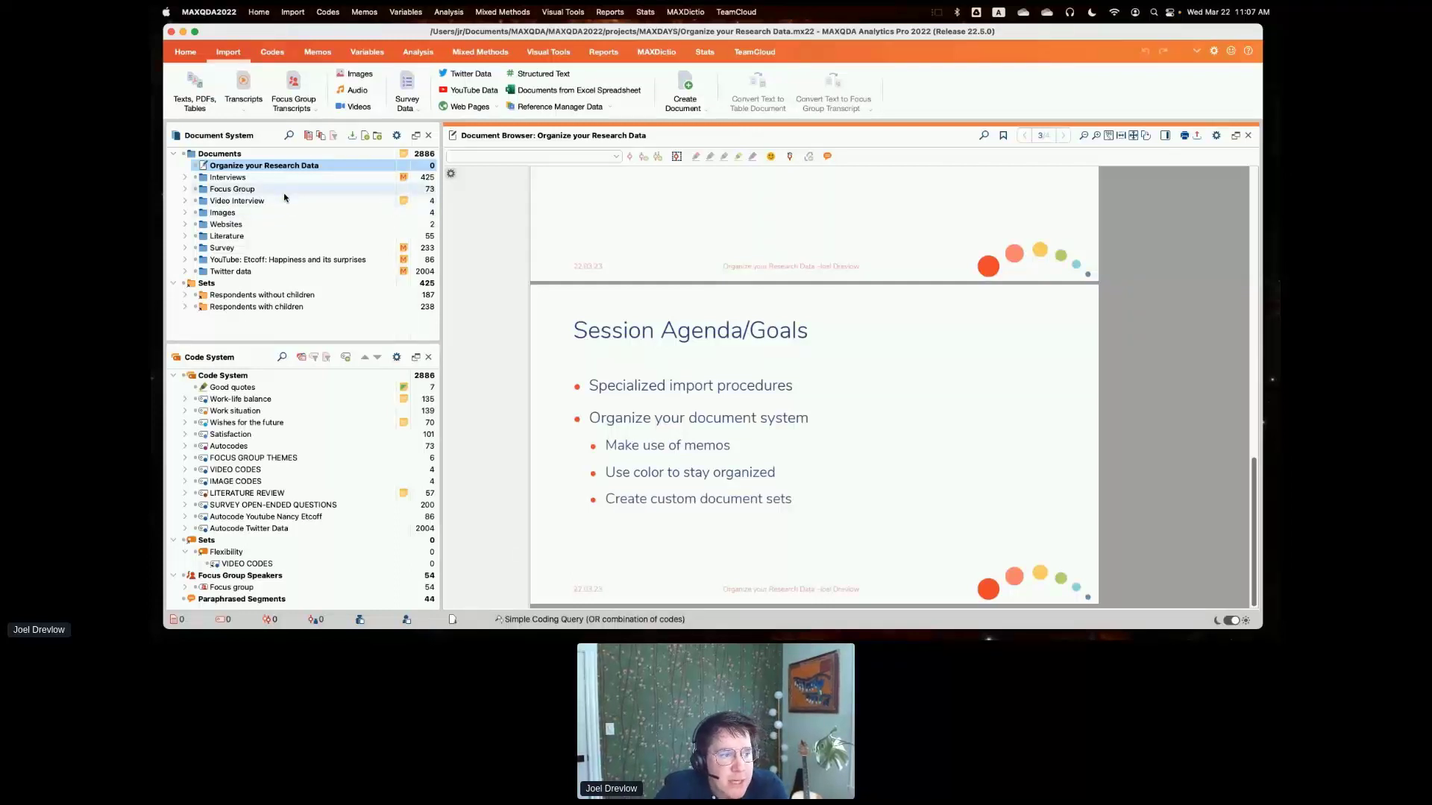
left_click(246, 109)
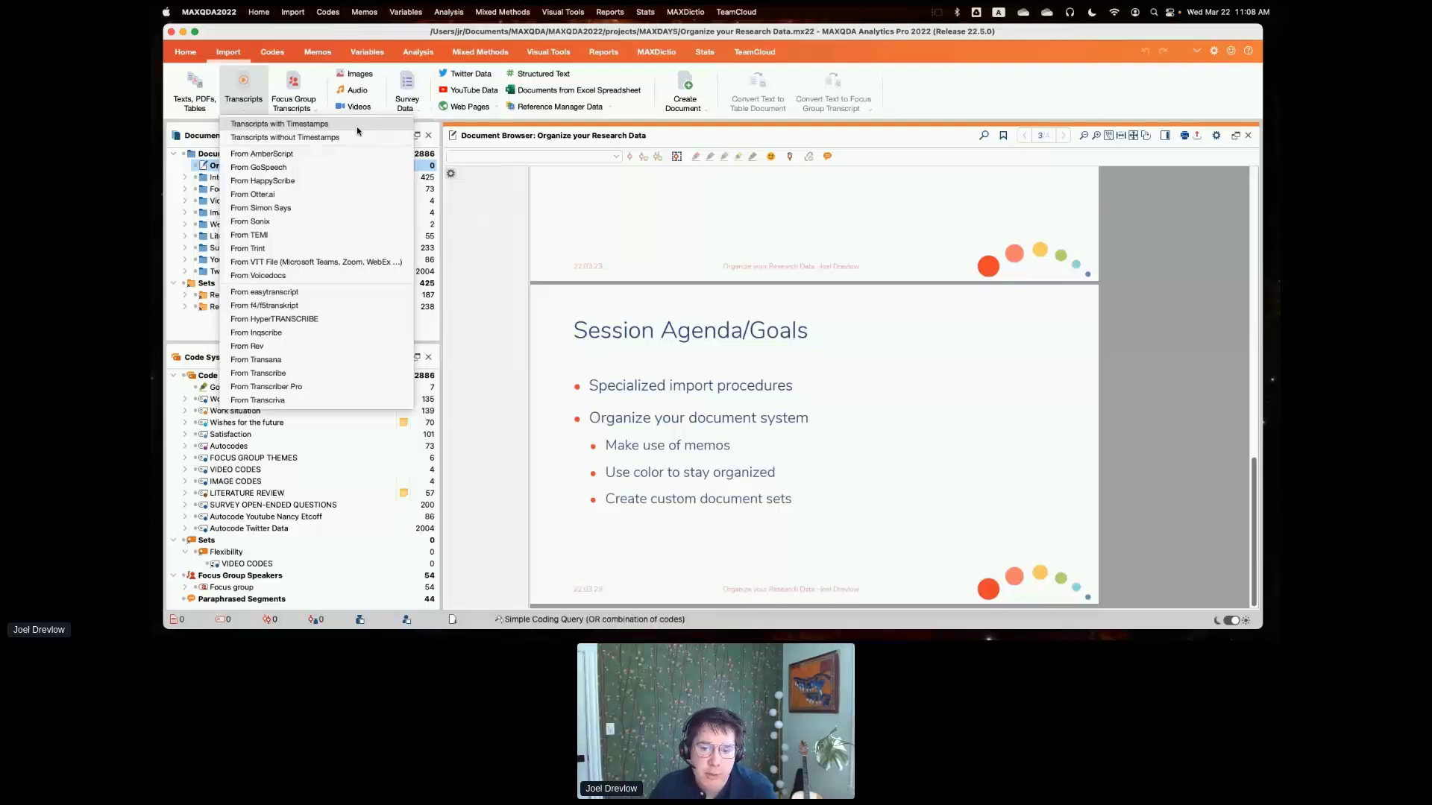
left_click(457, 203)
- Open the first transcript in the Interviews > Berlin group and try to play the audio clip linked to paragraph 13
left_click(185, 178)
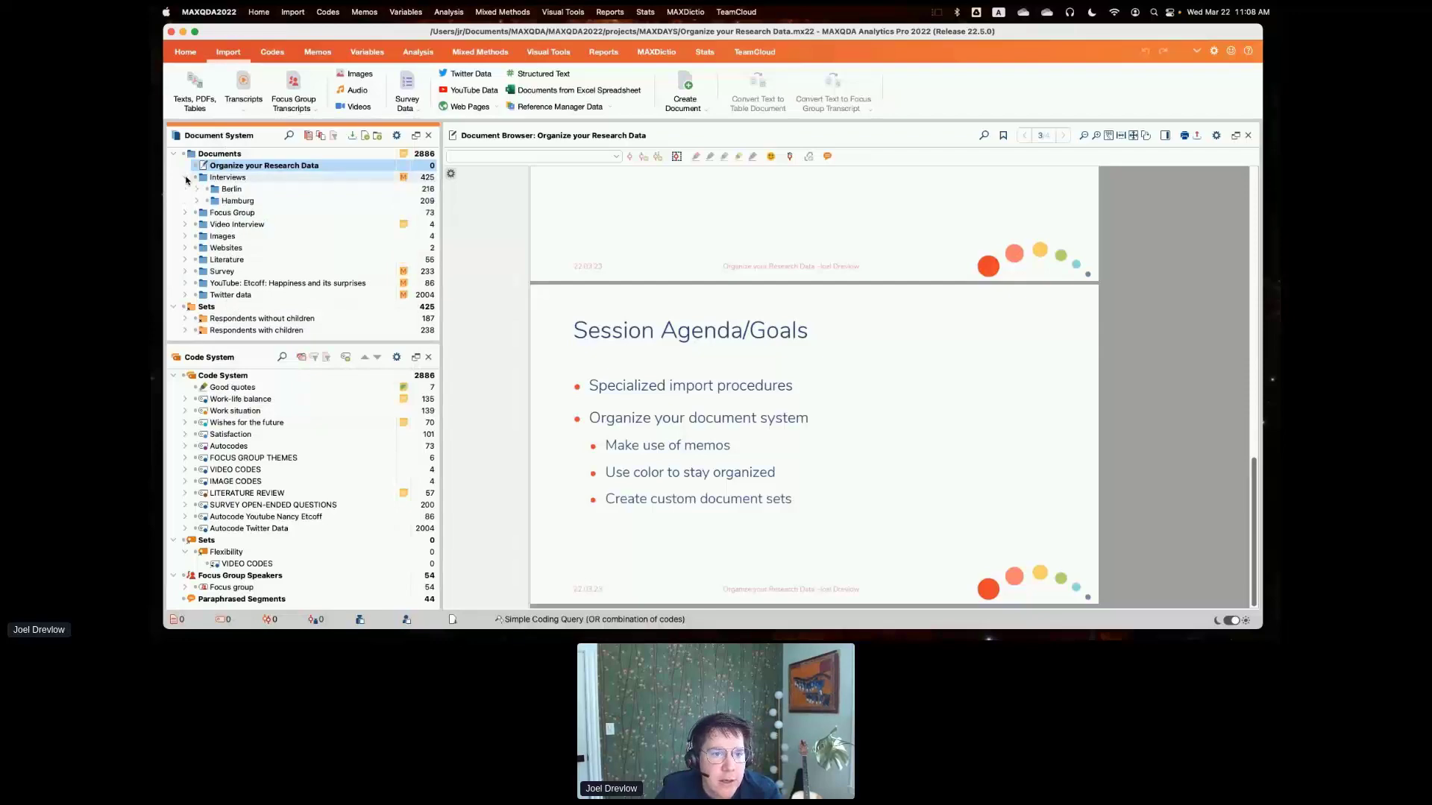
left_click(197, 190)
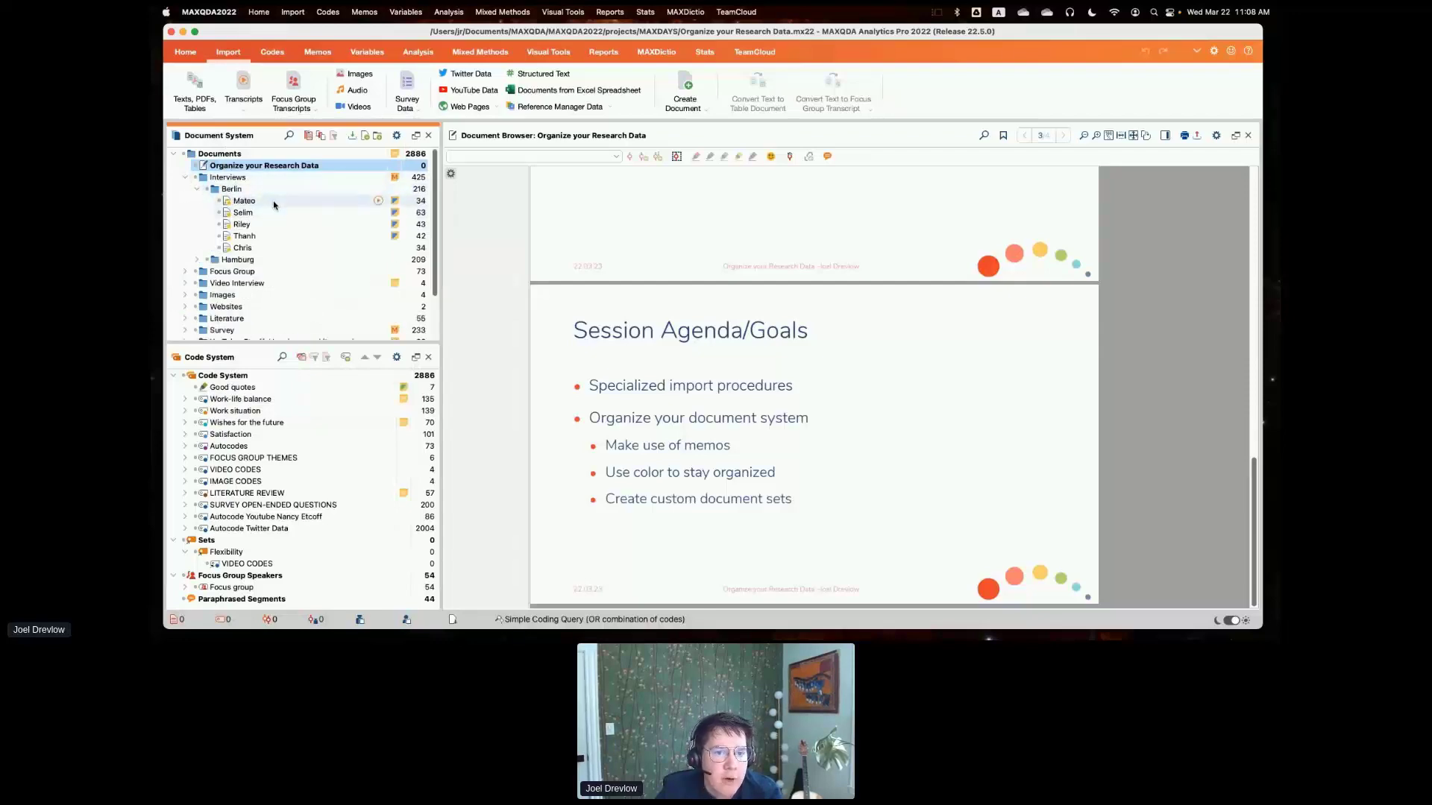
double_click(272, 200)
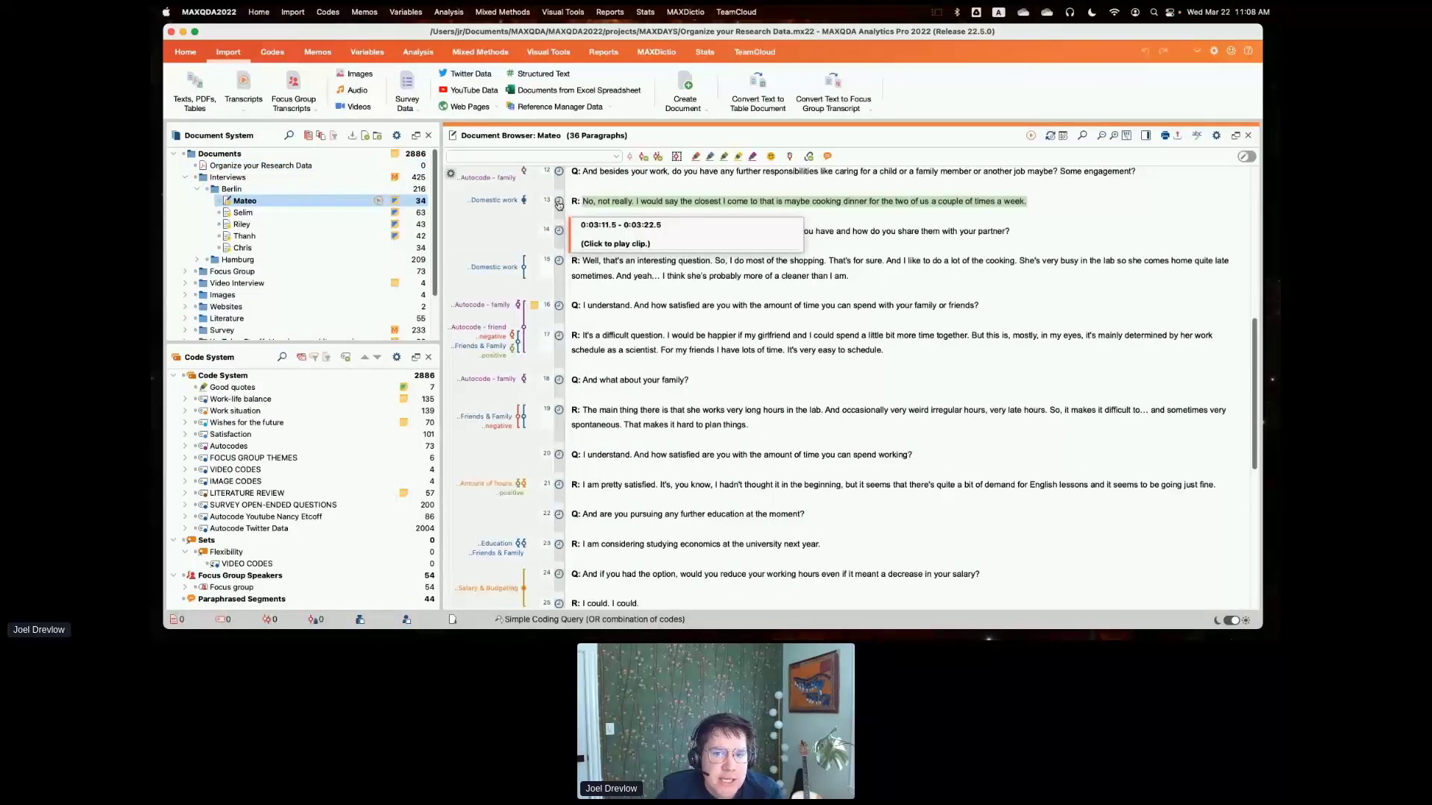
left_click(558, 204)
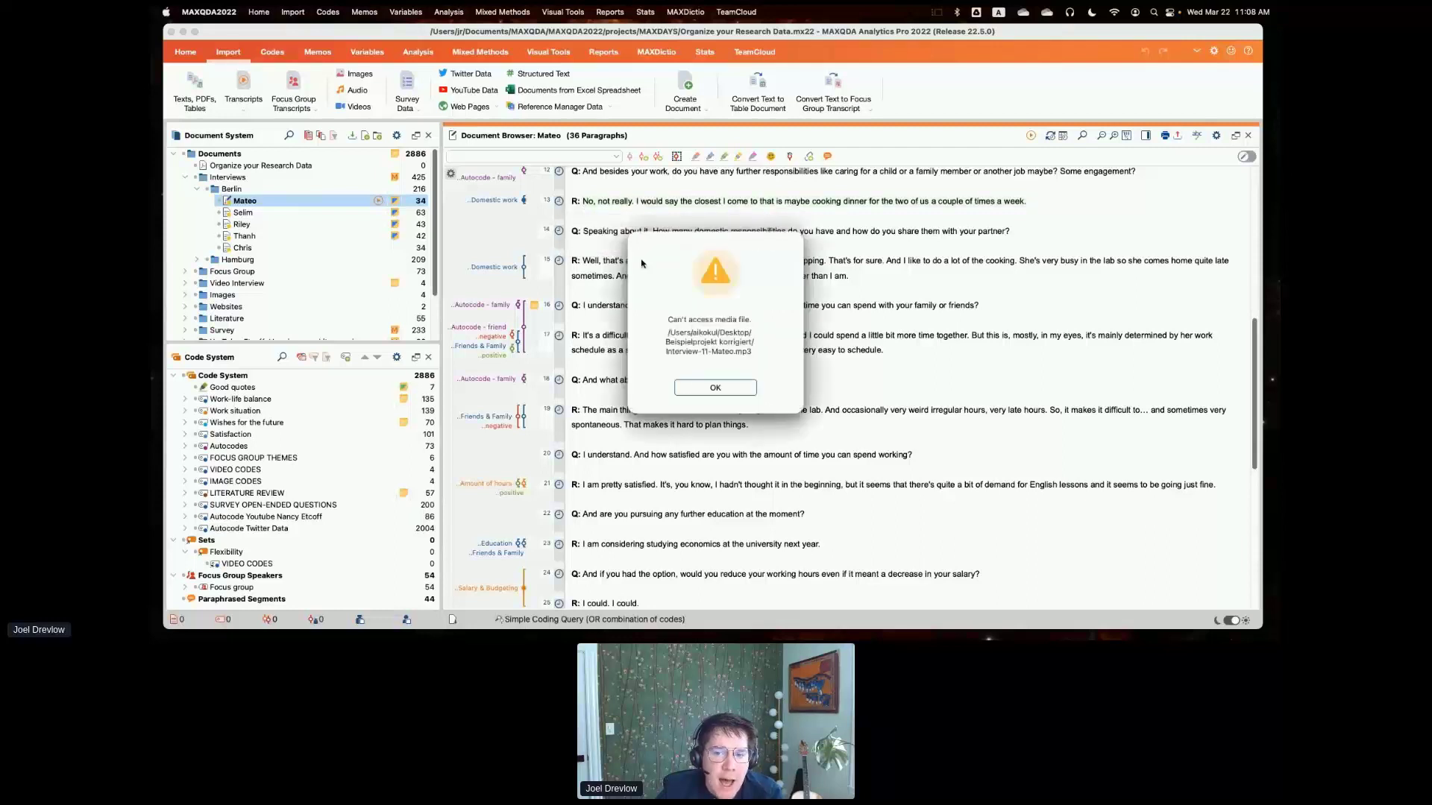
left_click(712, 387)
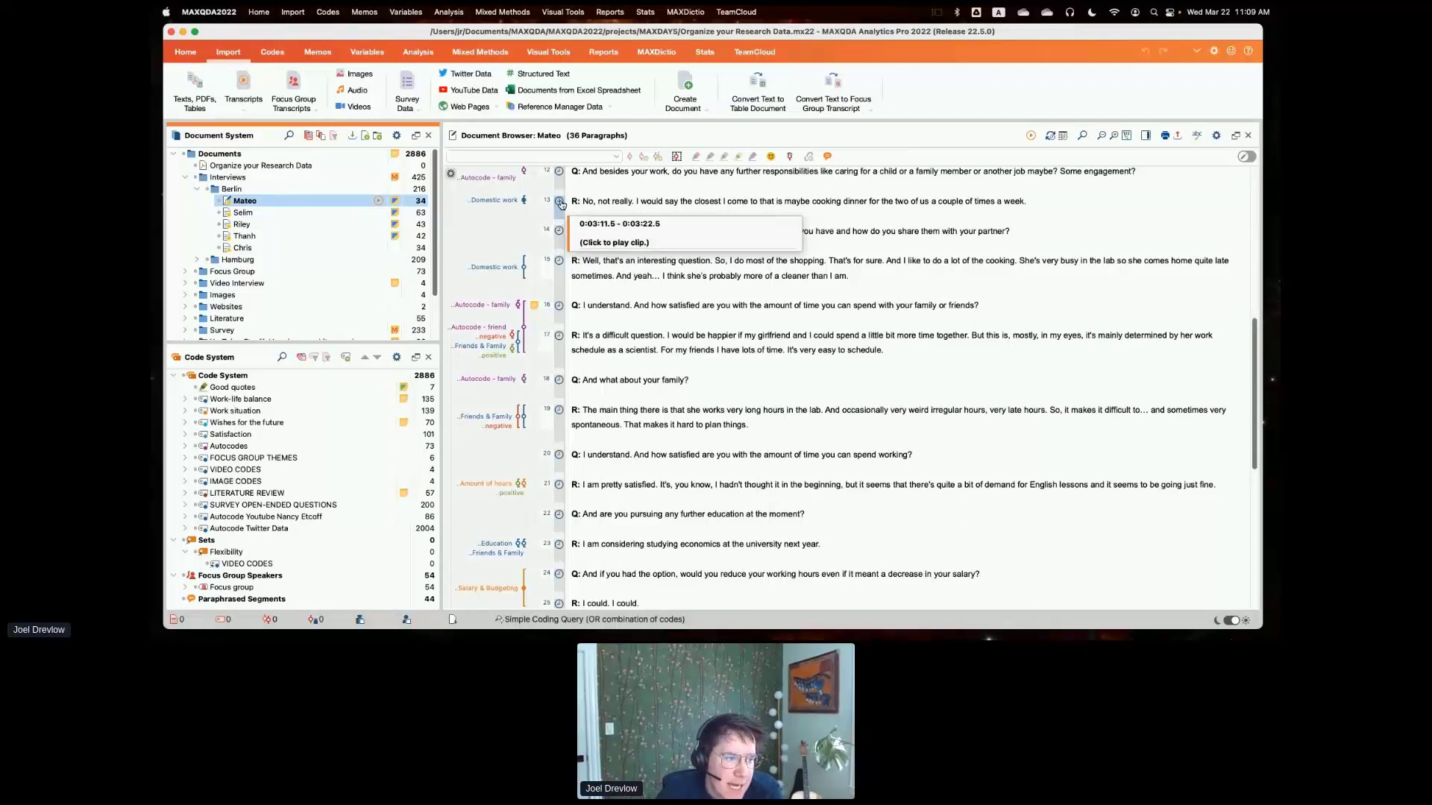
- Examine the import options for transcripts, focus group transcripts, survey data, Twitter data and reference manager data
left_click(242, 111)
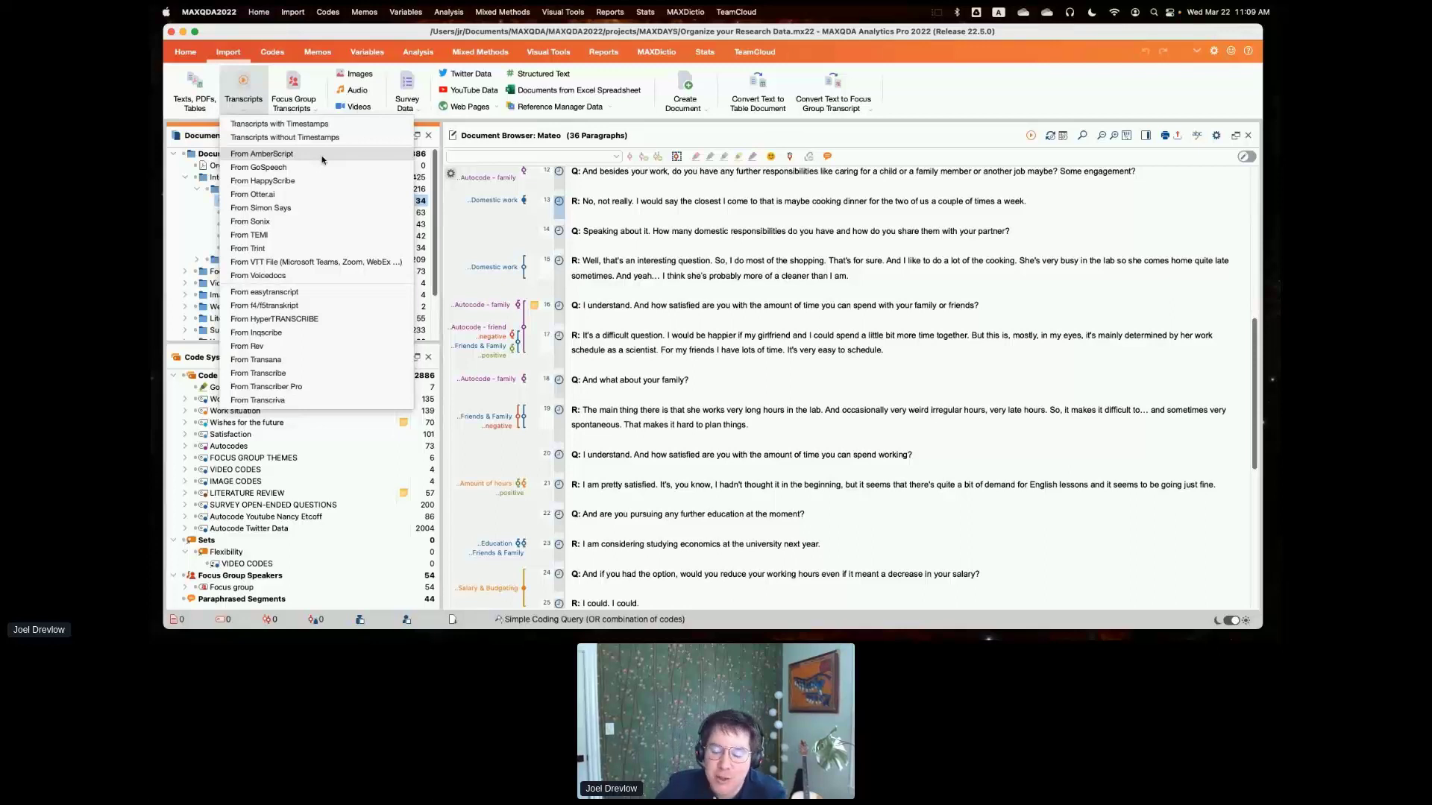
left_click(475, 243)
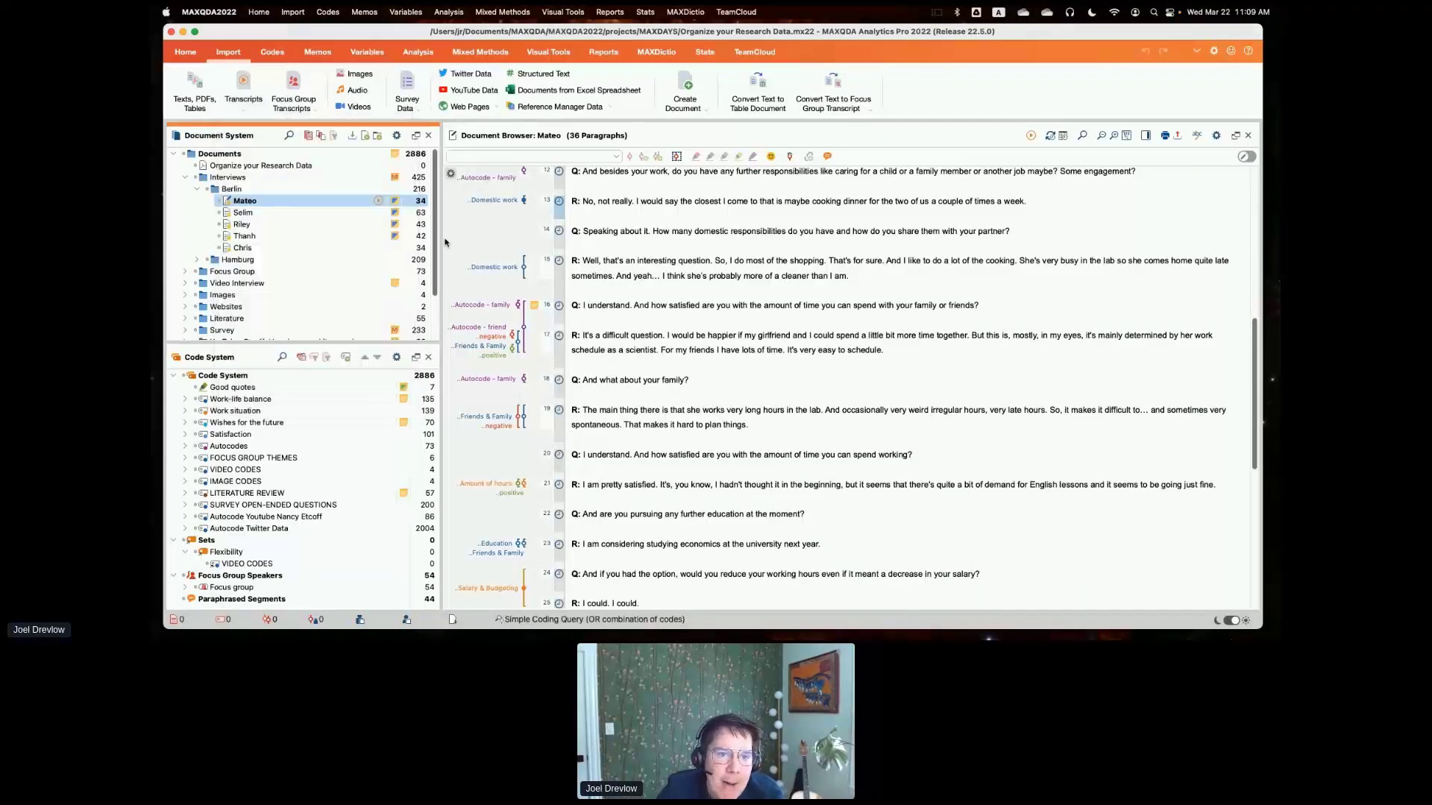
left_click(299, 103)
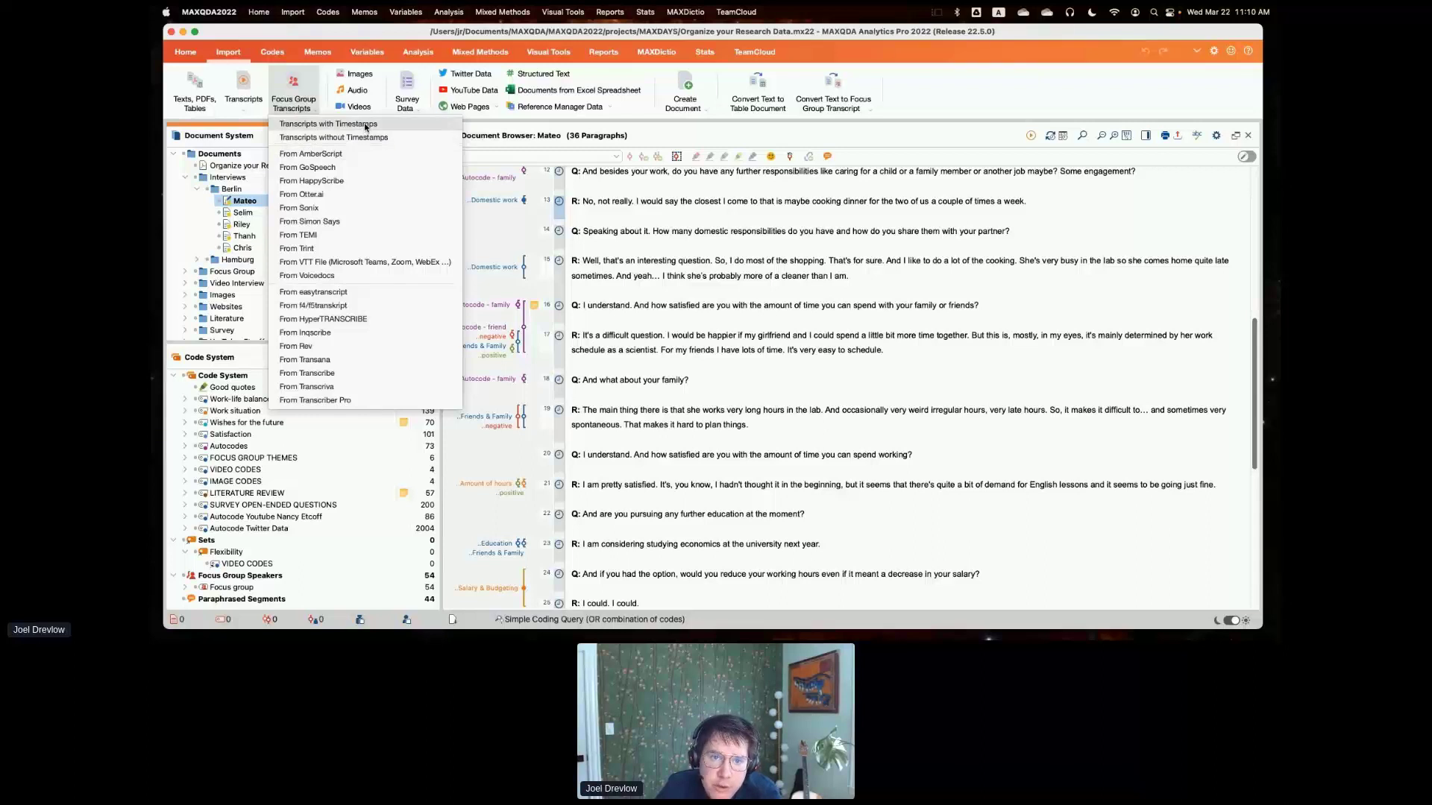
left_click(483, 231)
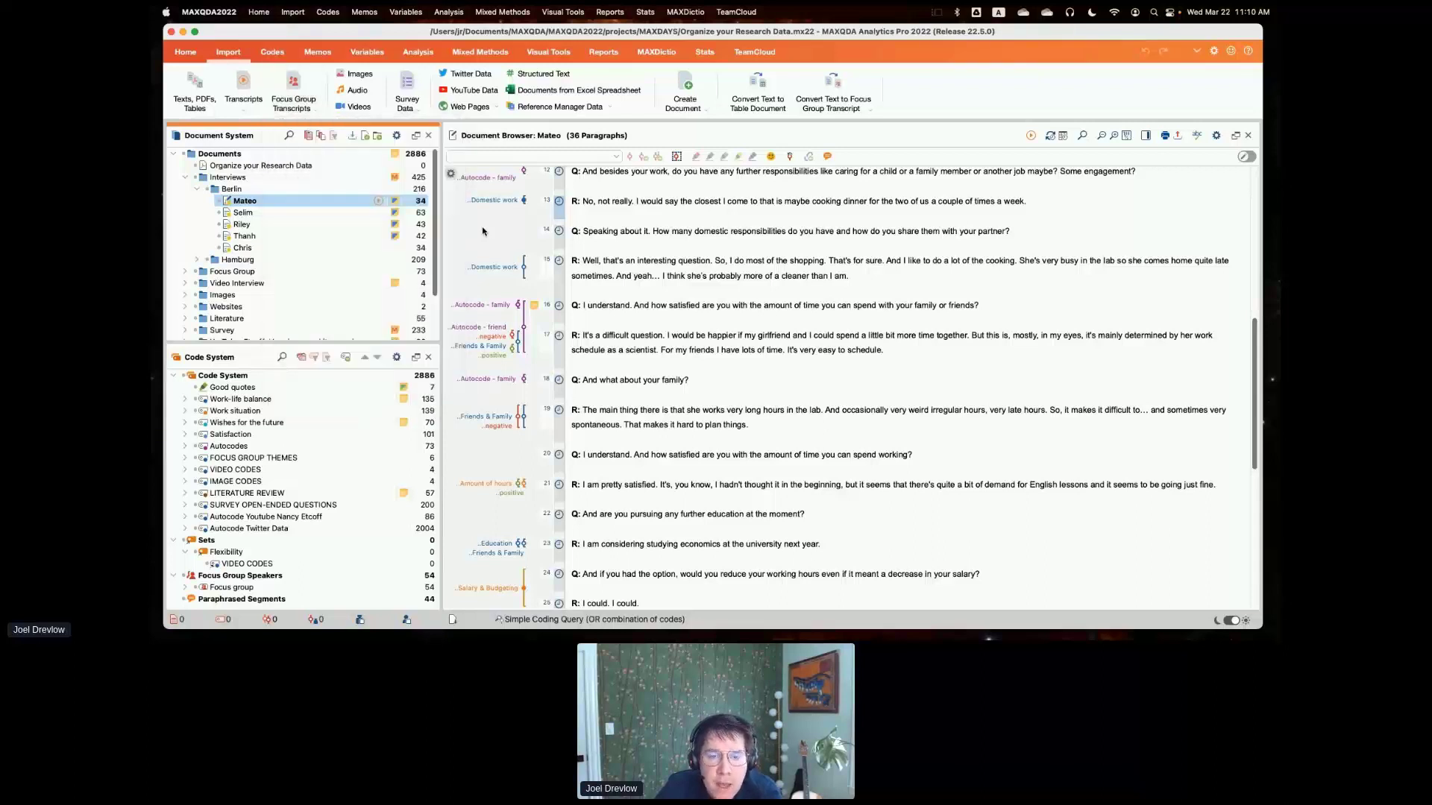
left_click(417, 110)
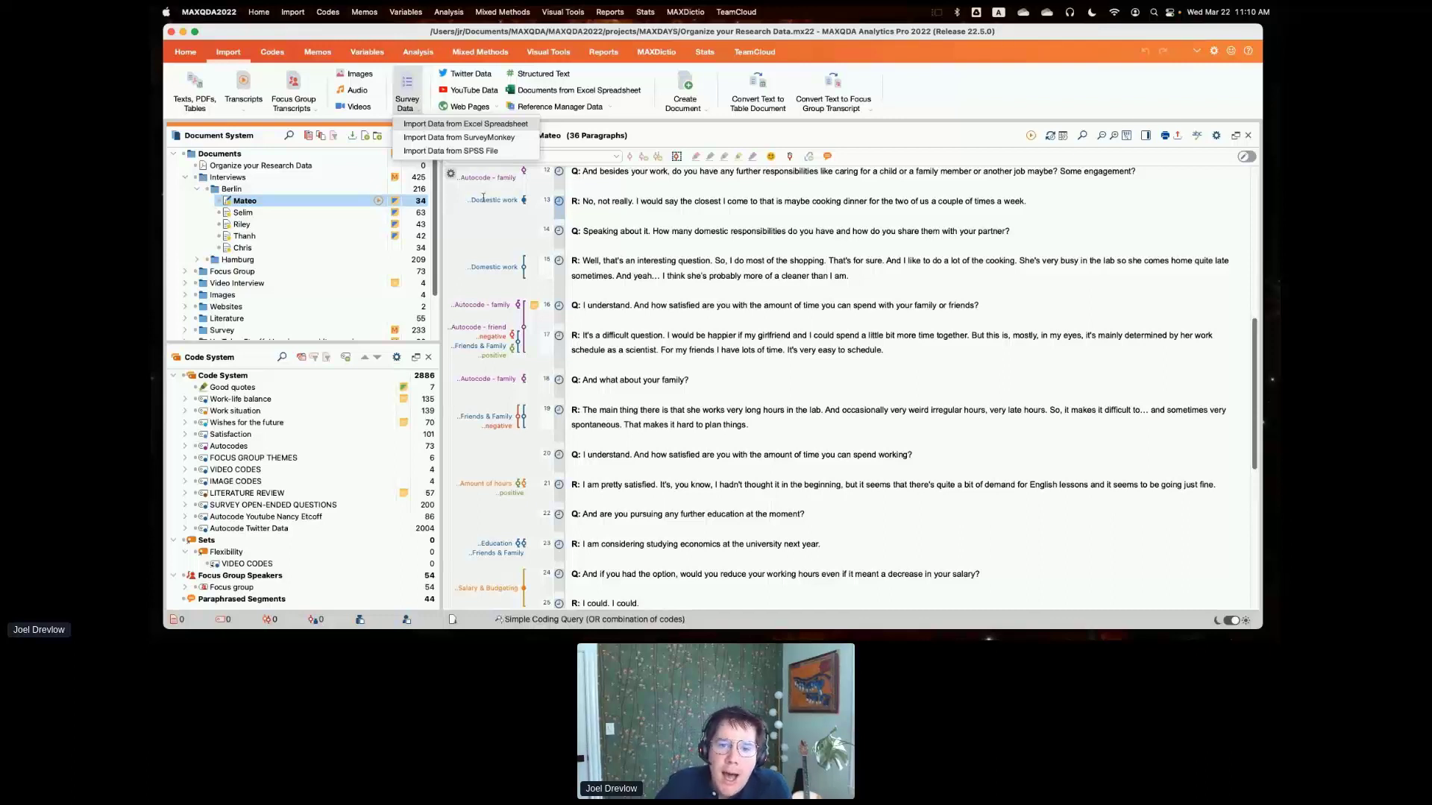
left_click(461, 193)
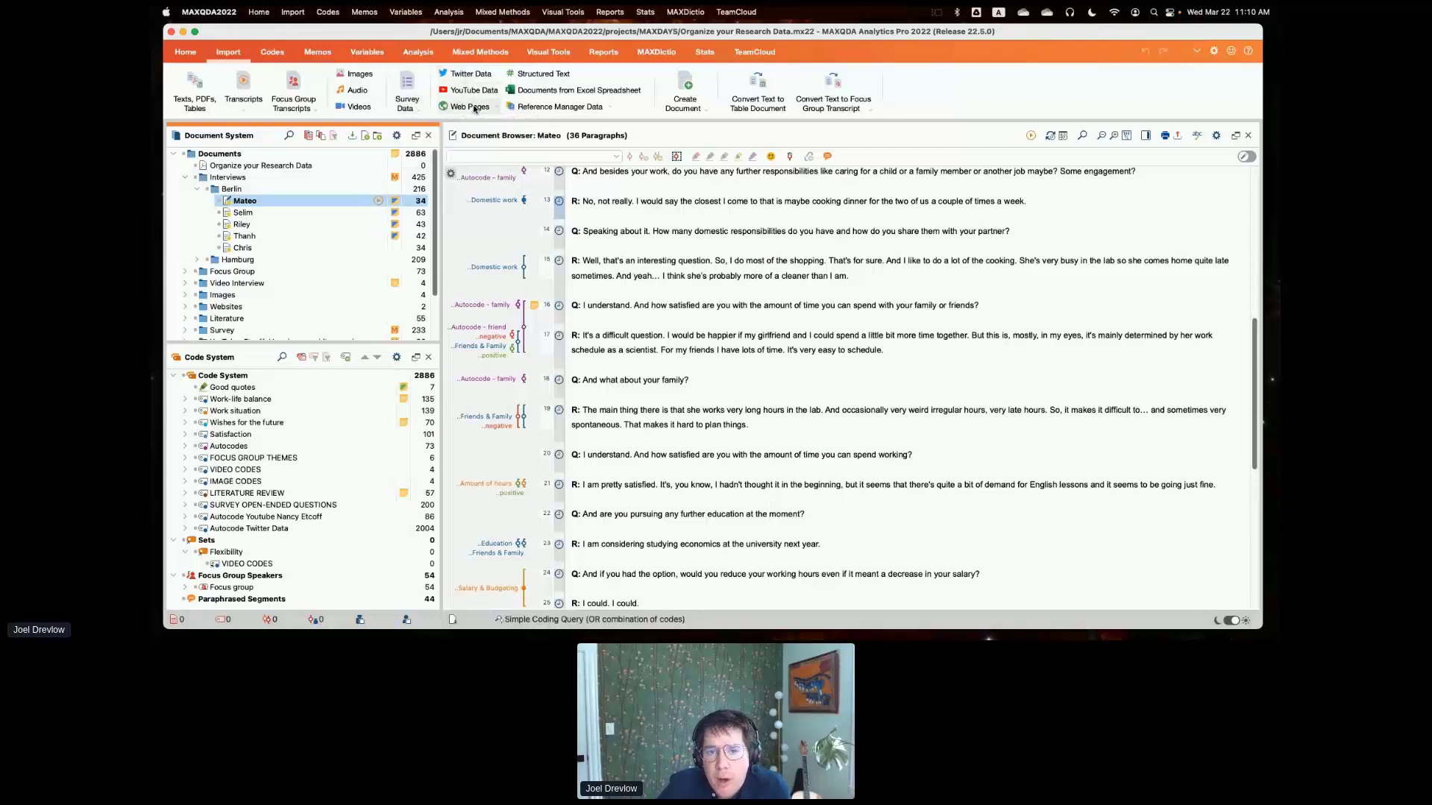
left_click(461, 74)
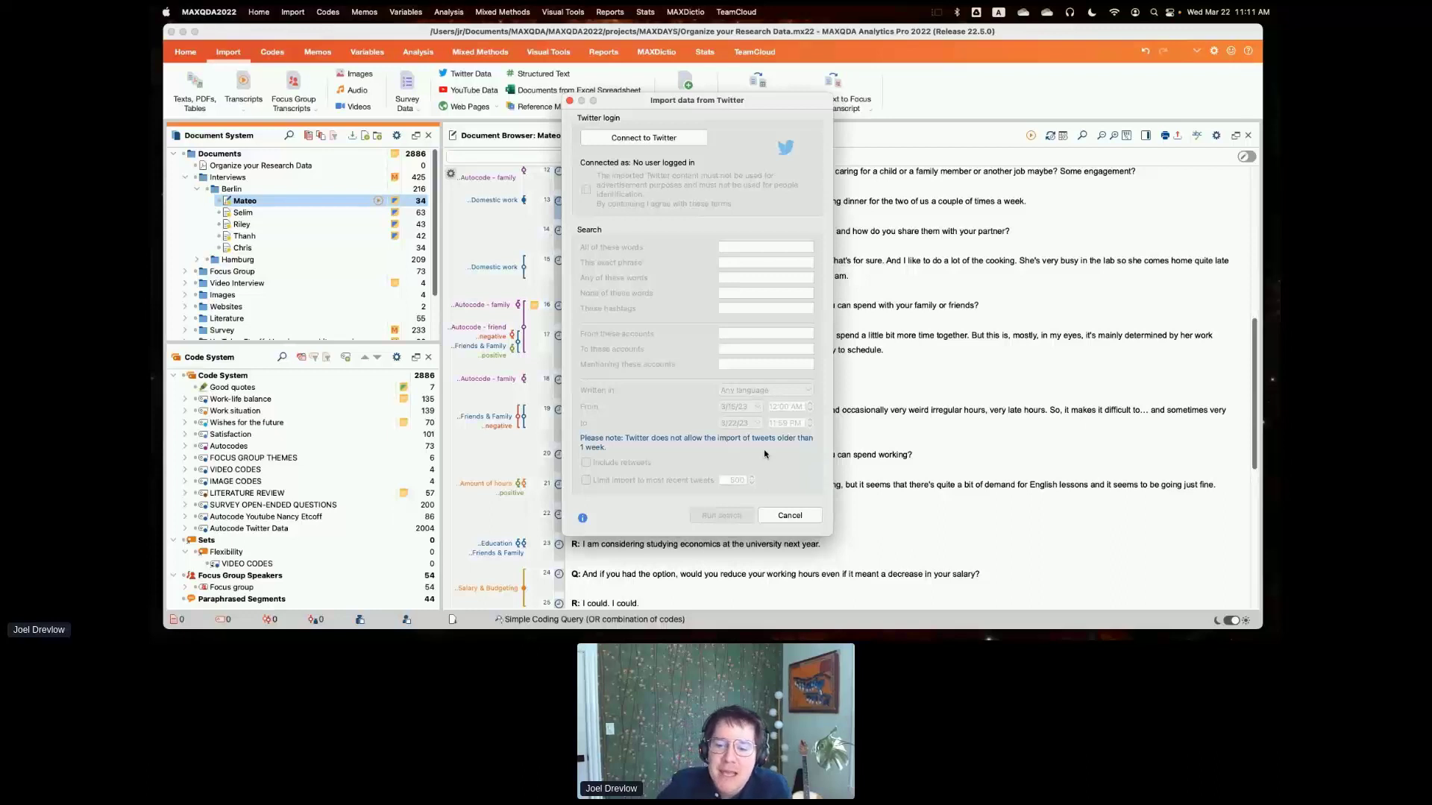
left_click(790, 516)
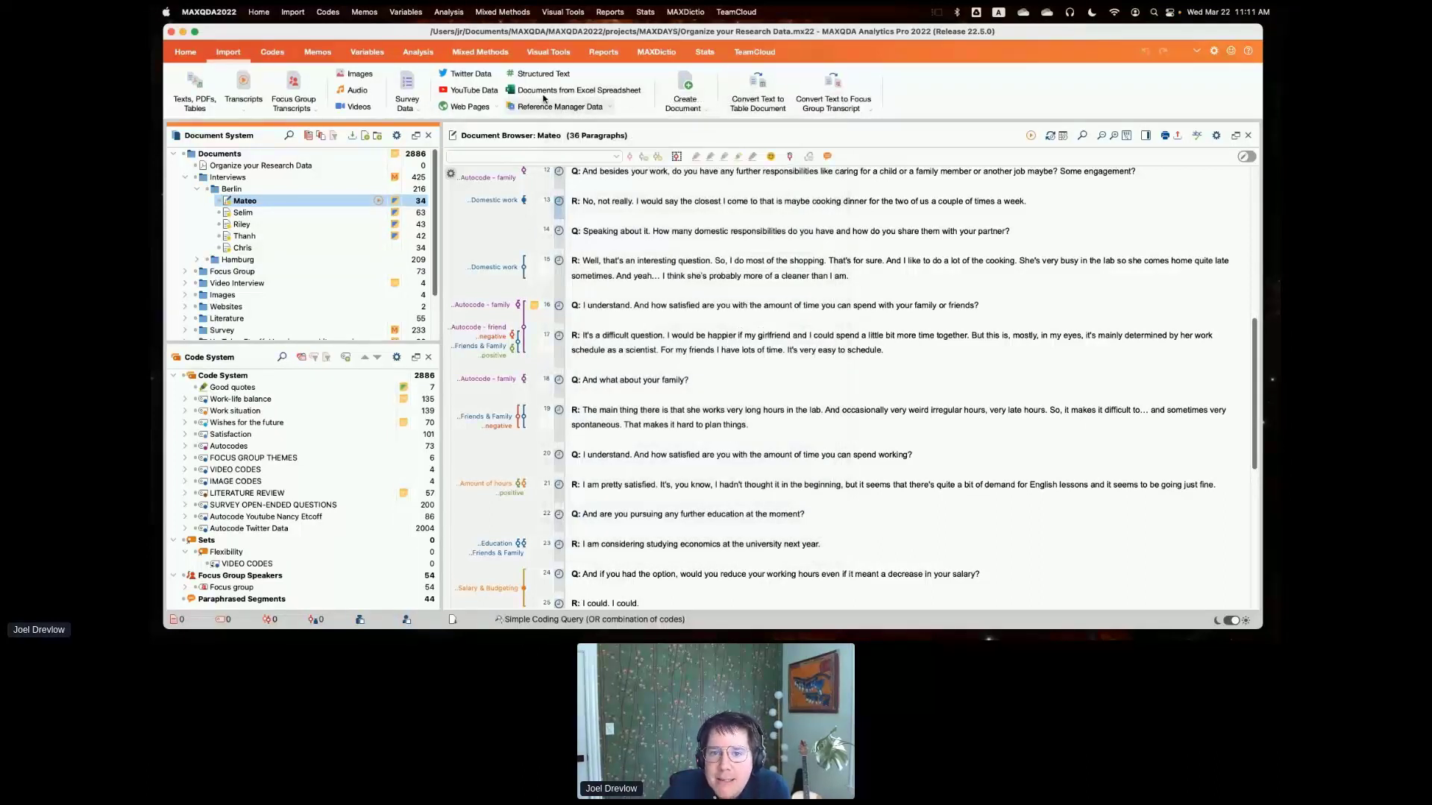
left_click(607, 108)
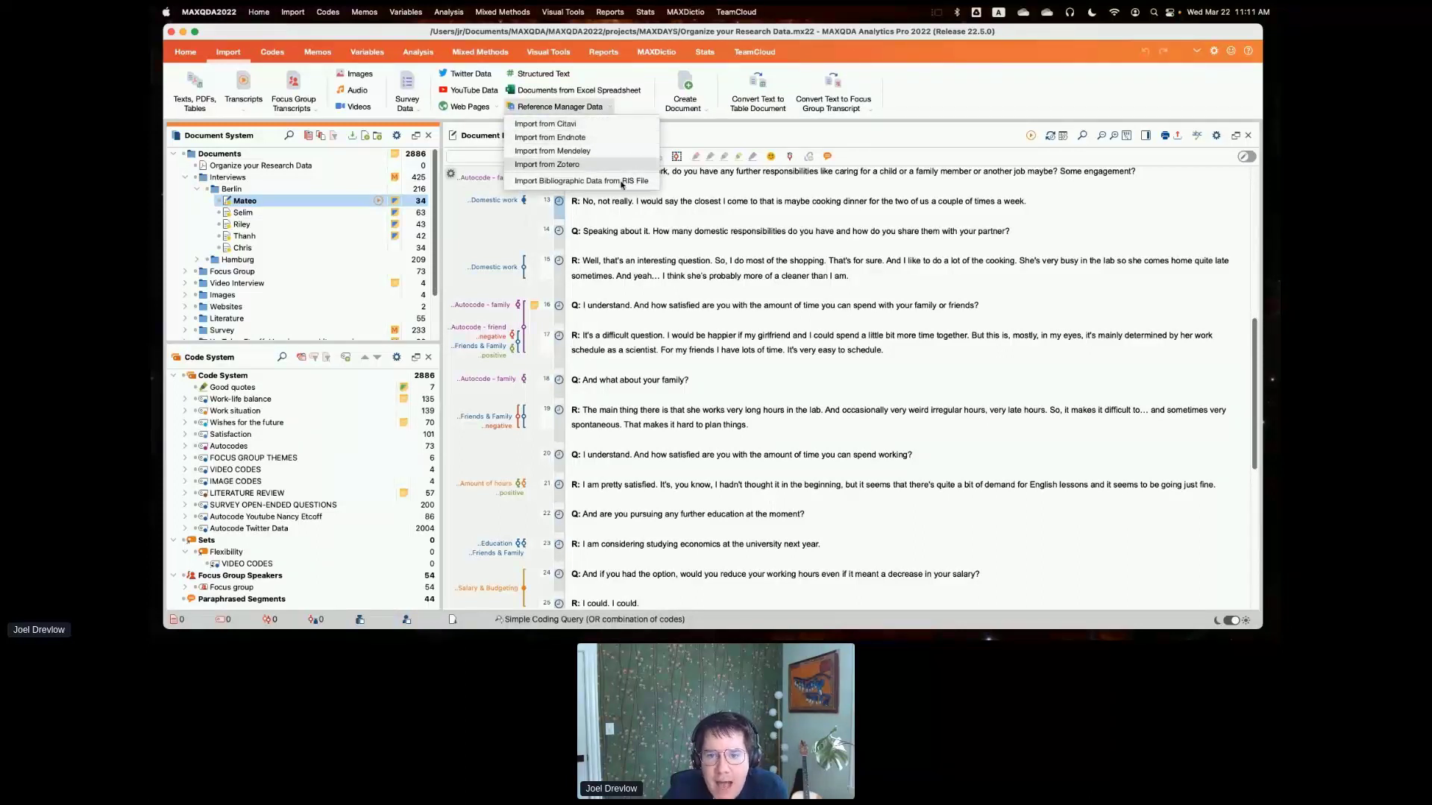
left_click(610, 110)
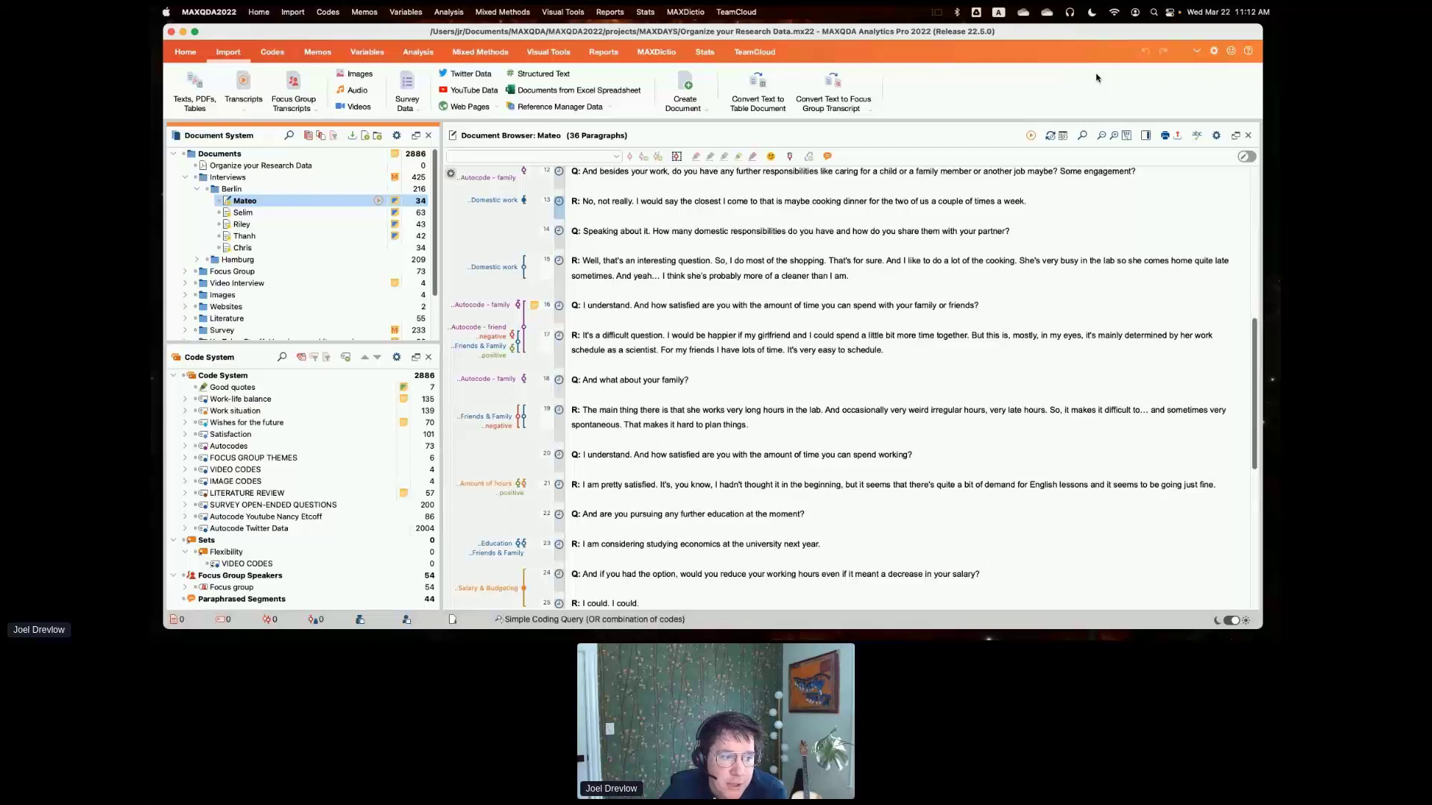
- Review the Automatic Import preferences for watched folders and close the preferences without saving
left_click(1213, 51)
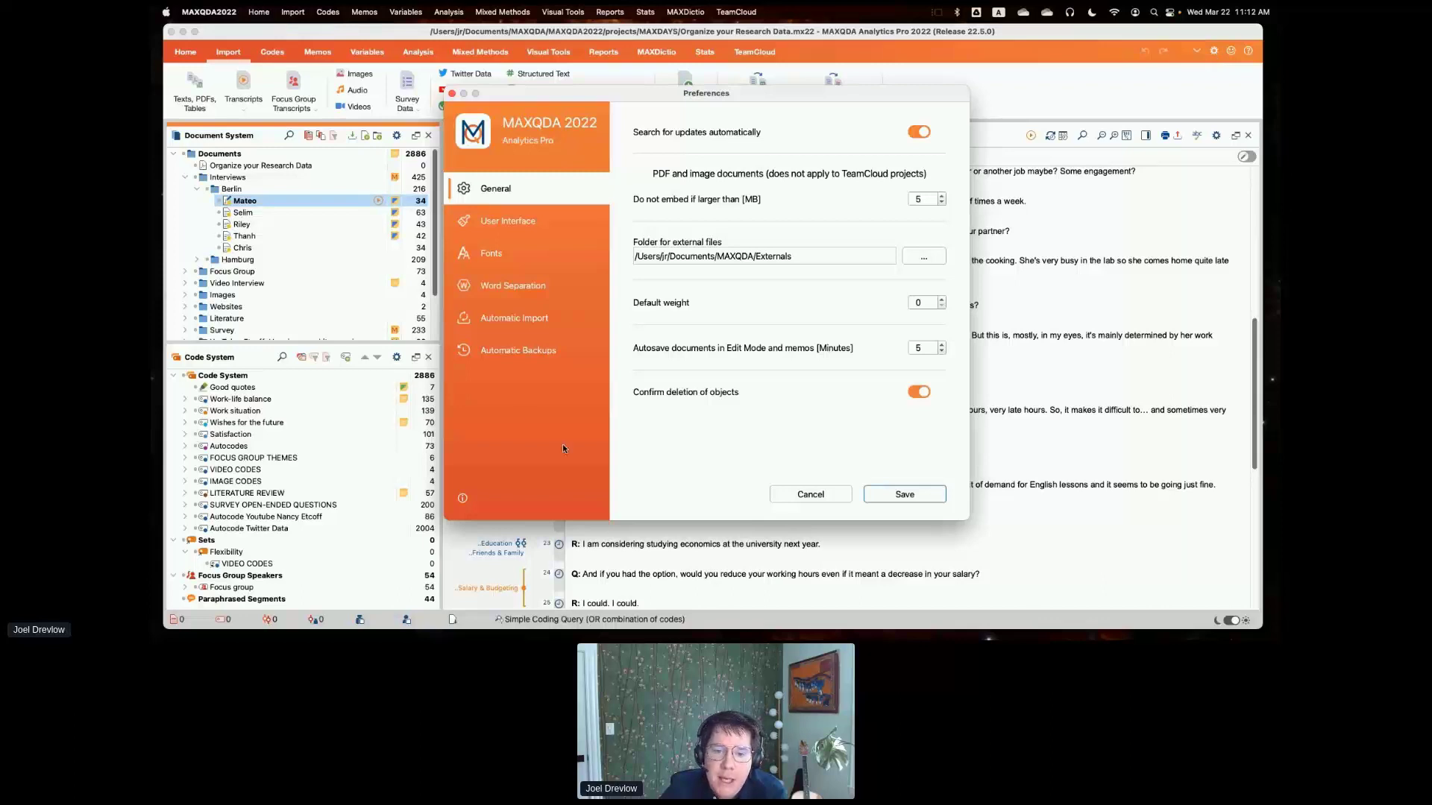
left_click(527, 321)
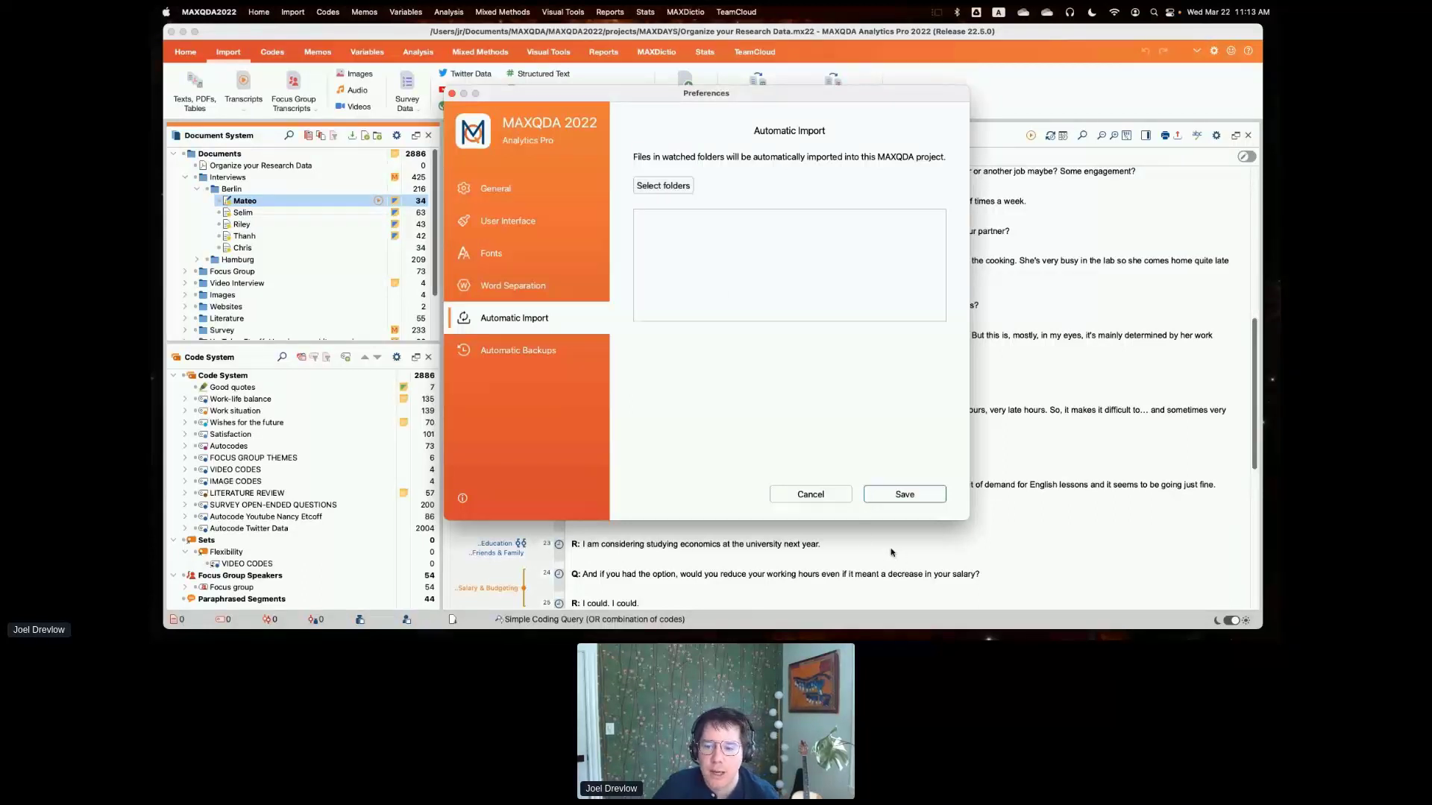
left_click(821, 497)
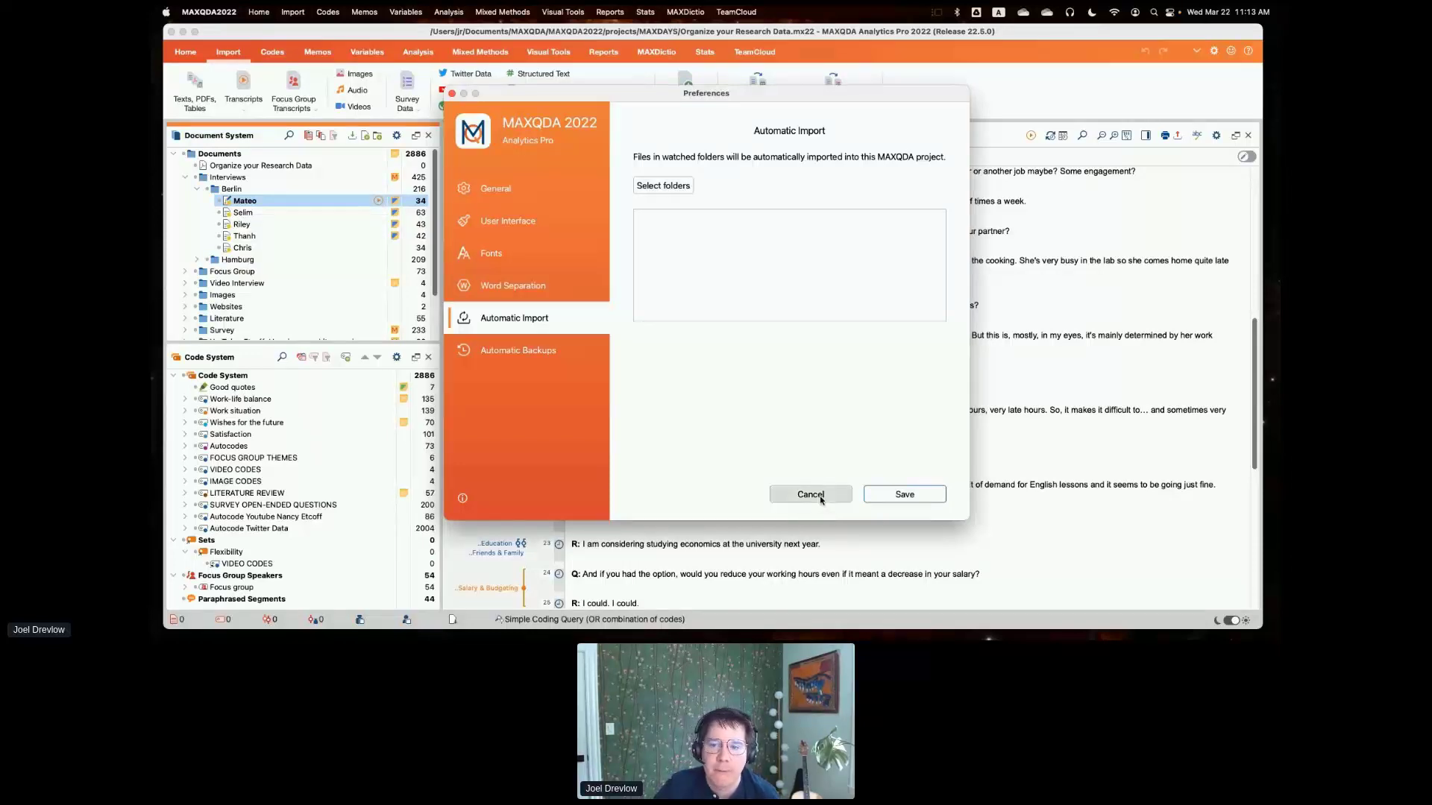
left_click(820, 497)
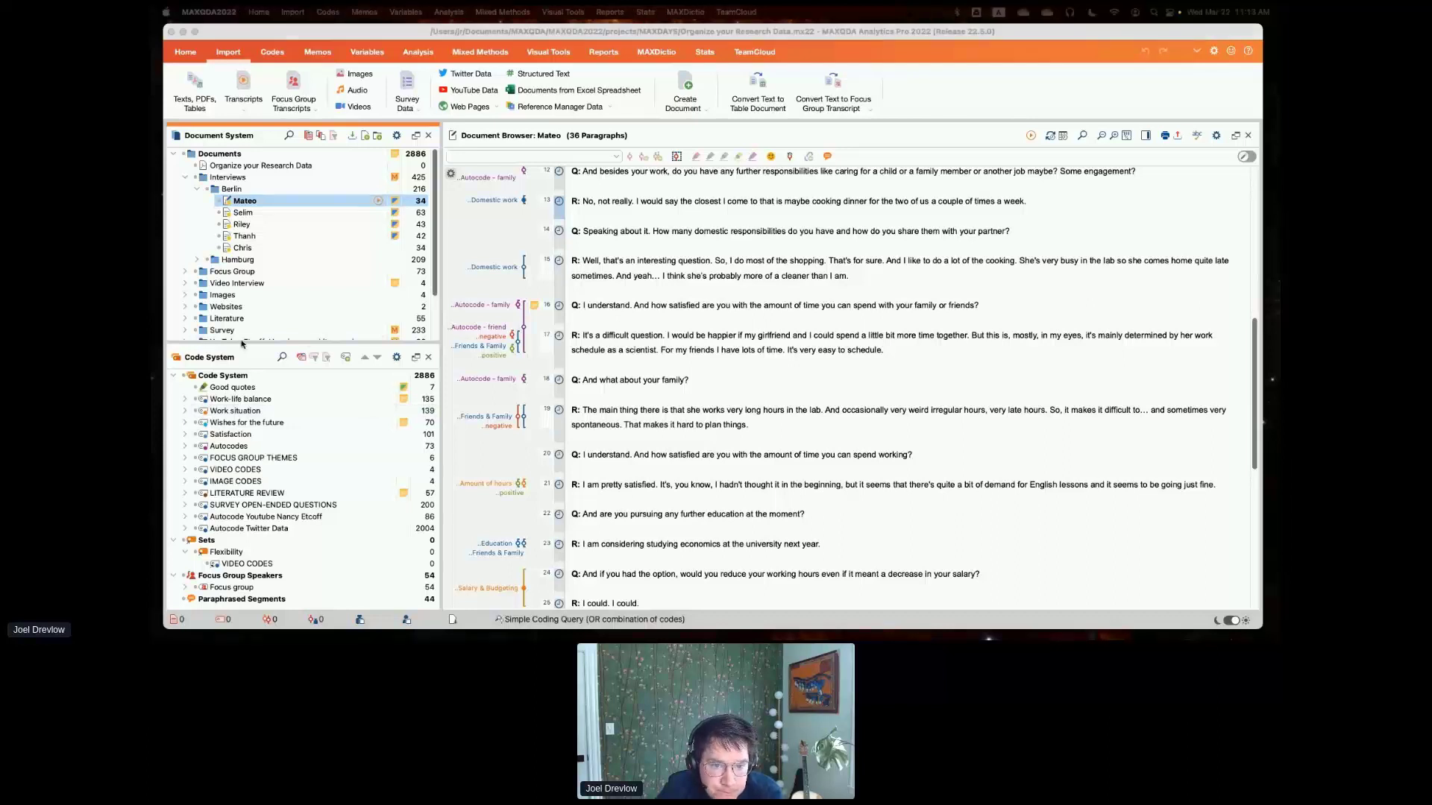
- Enlarge the Document System area slightly and collapse the Berlin group, leaving the Interviews group expanded to its two city subgroups
left_click_drag(319, 344, 322, 407)
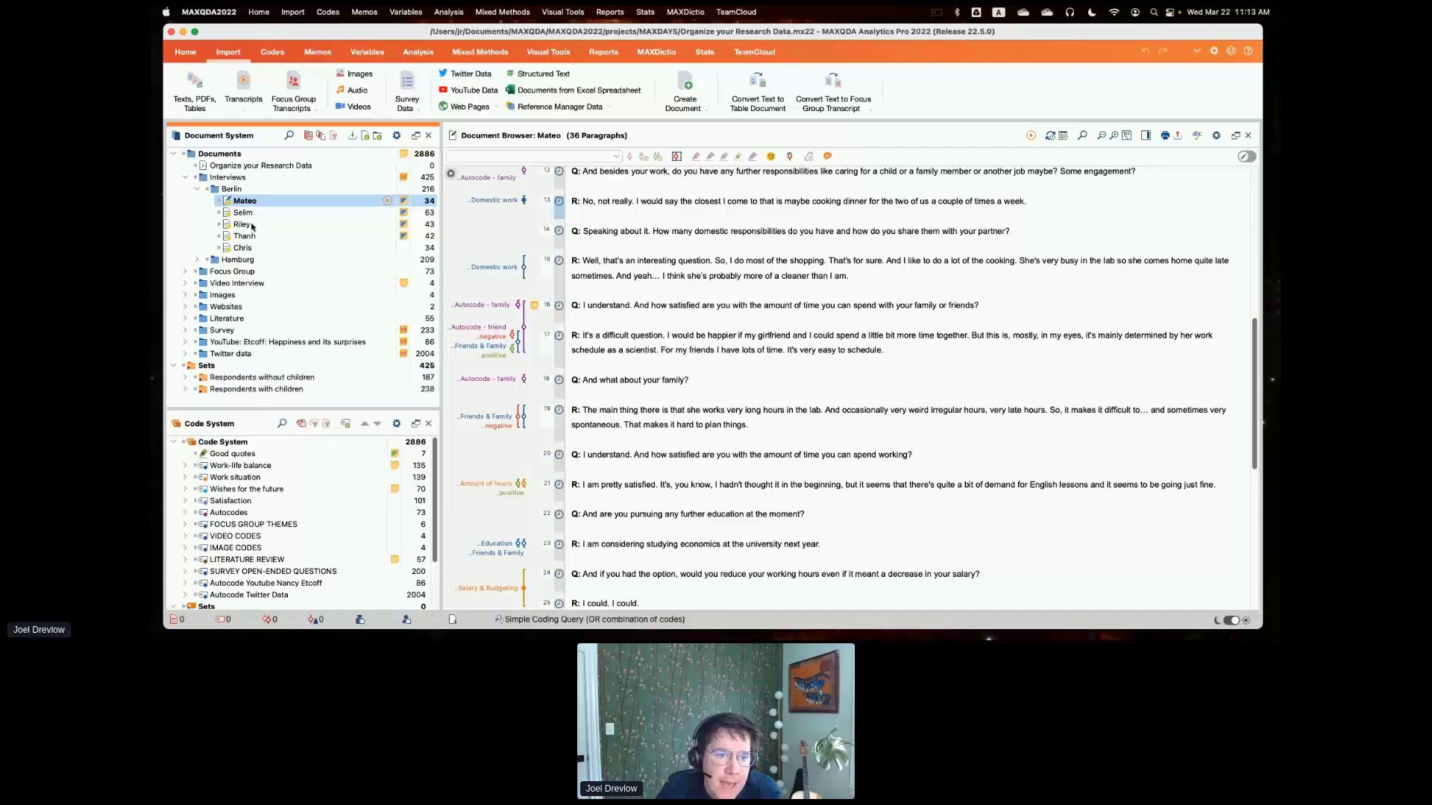
left_click(197, 188)
left_click(187, 178)
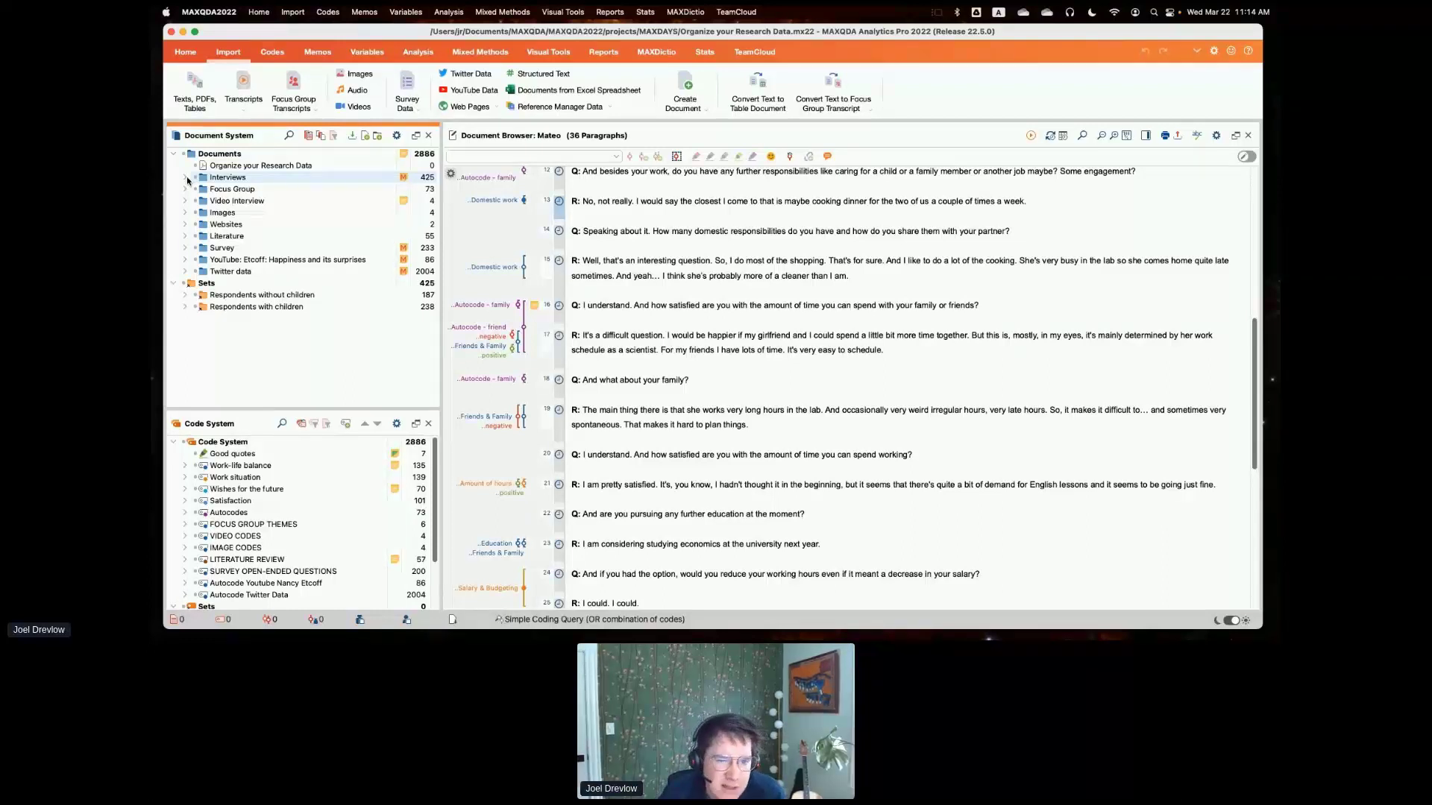
left_click(186, 177)
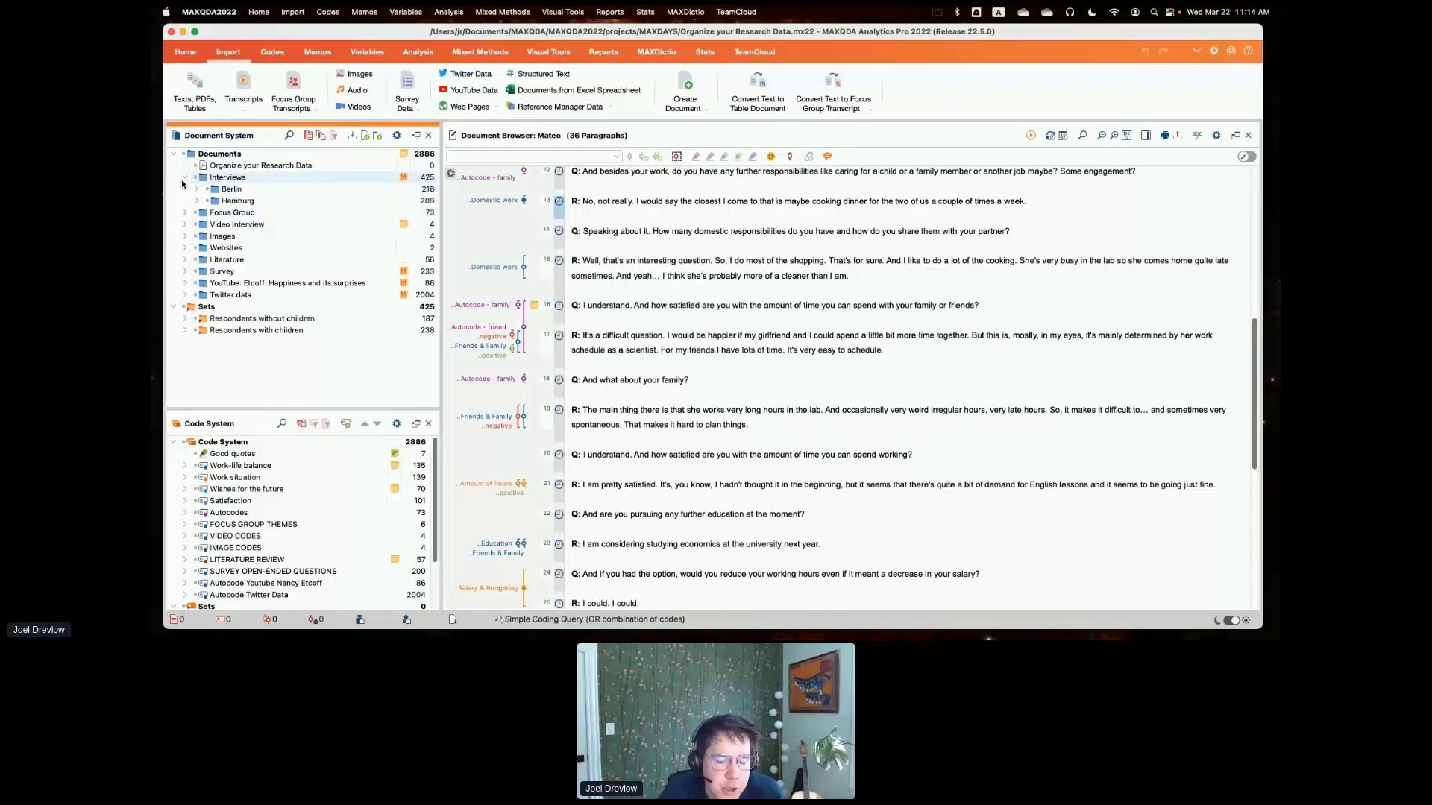
left_click_drag(233, 412, 233, 369)
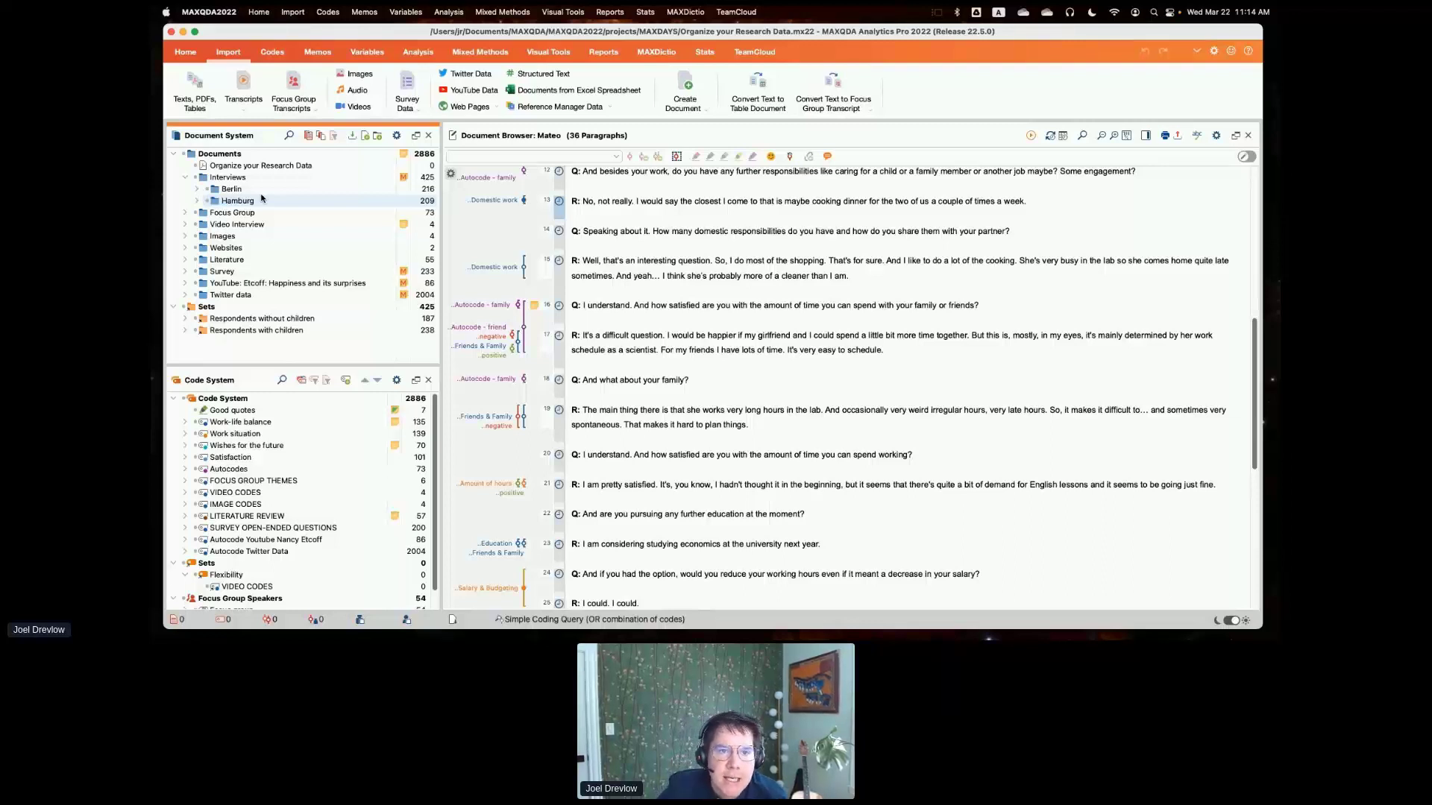
- Set up a Code Matrix Browser with second-level document groups as its columns
left_click(539, 53)
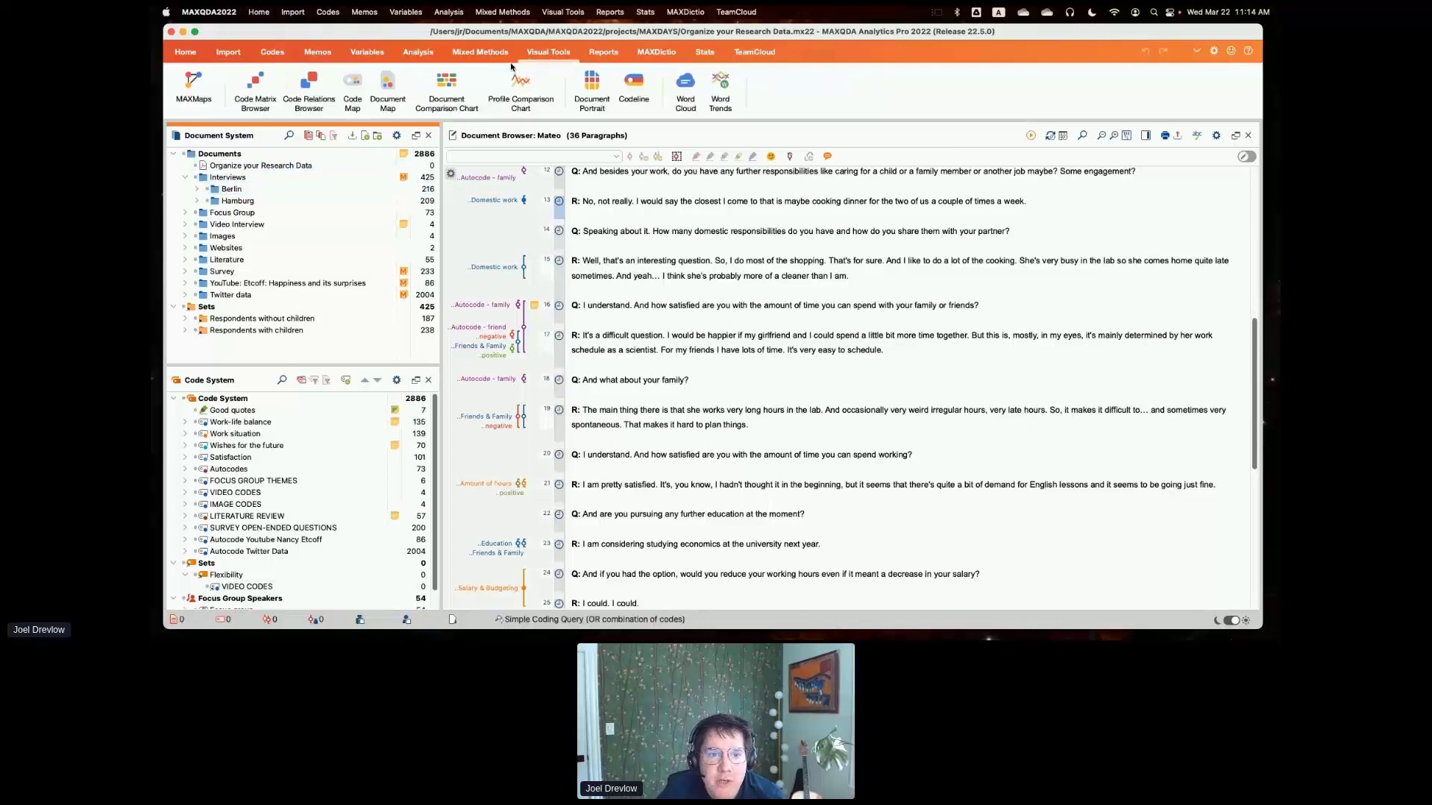
left_click(255, 89)
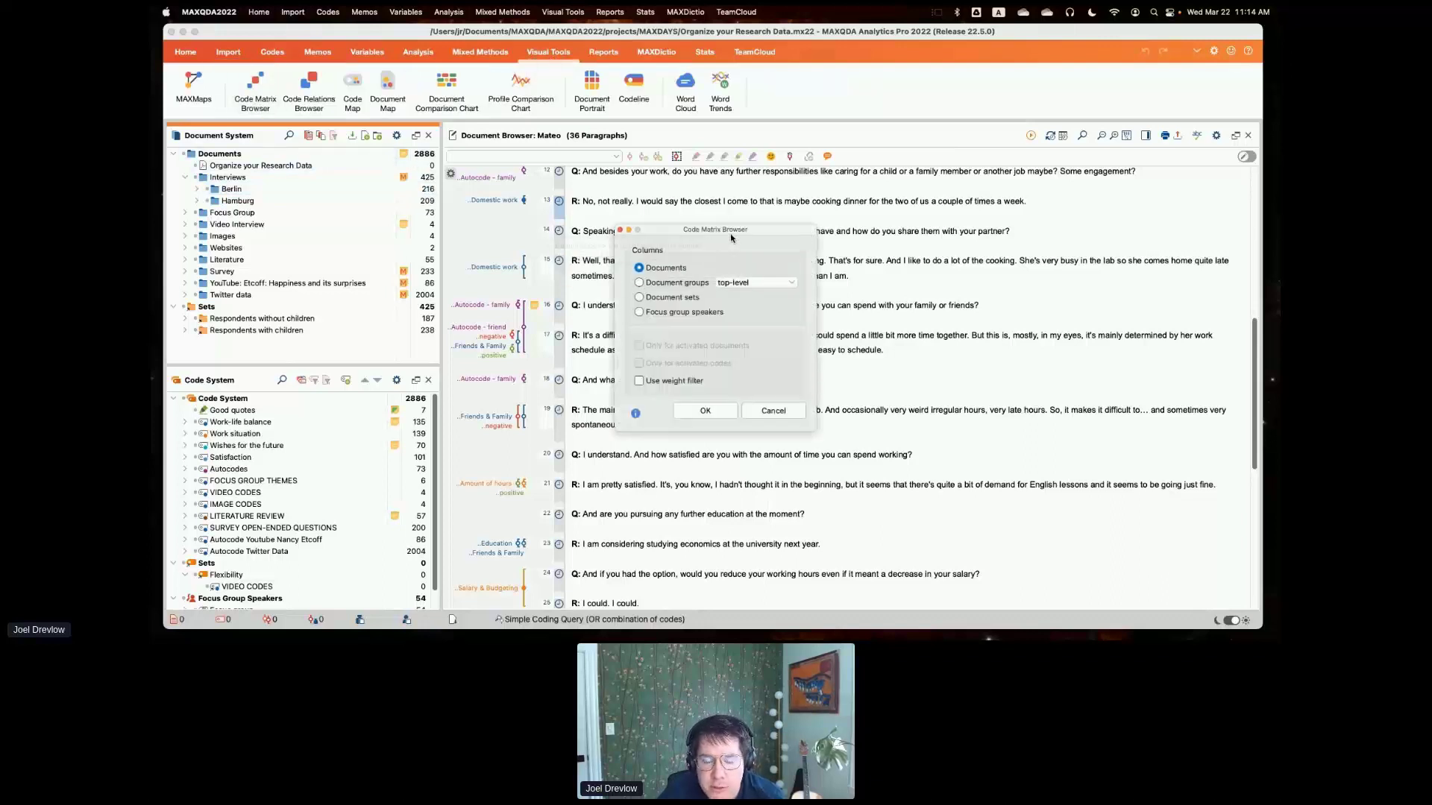
left_click_drag(730, 238, 663, 172)
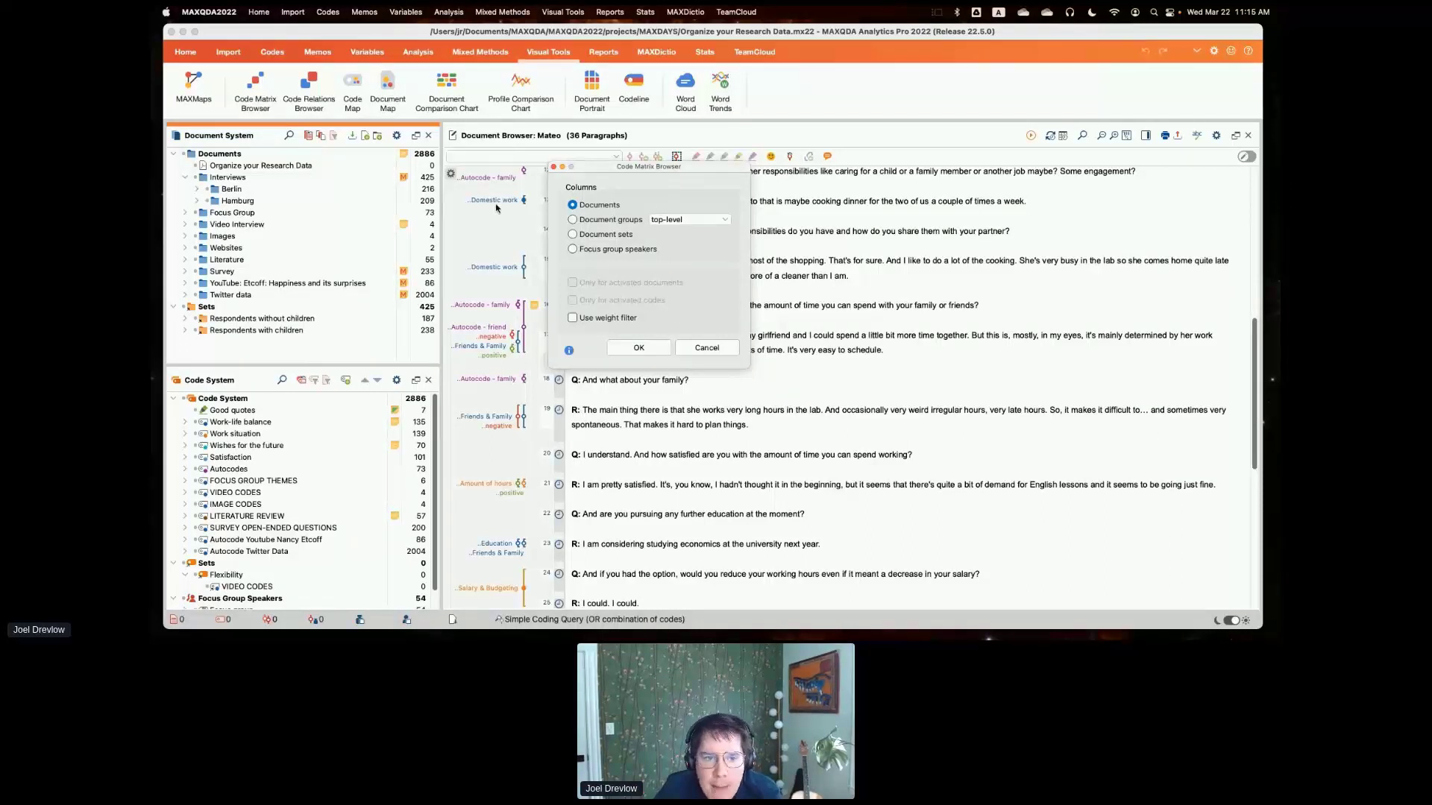
left_click(627, 220)
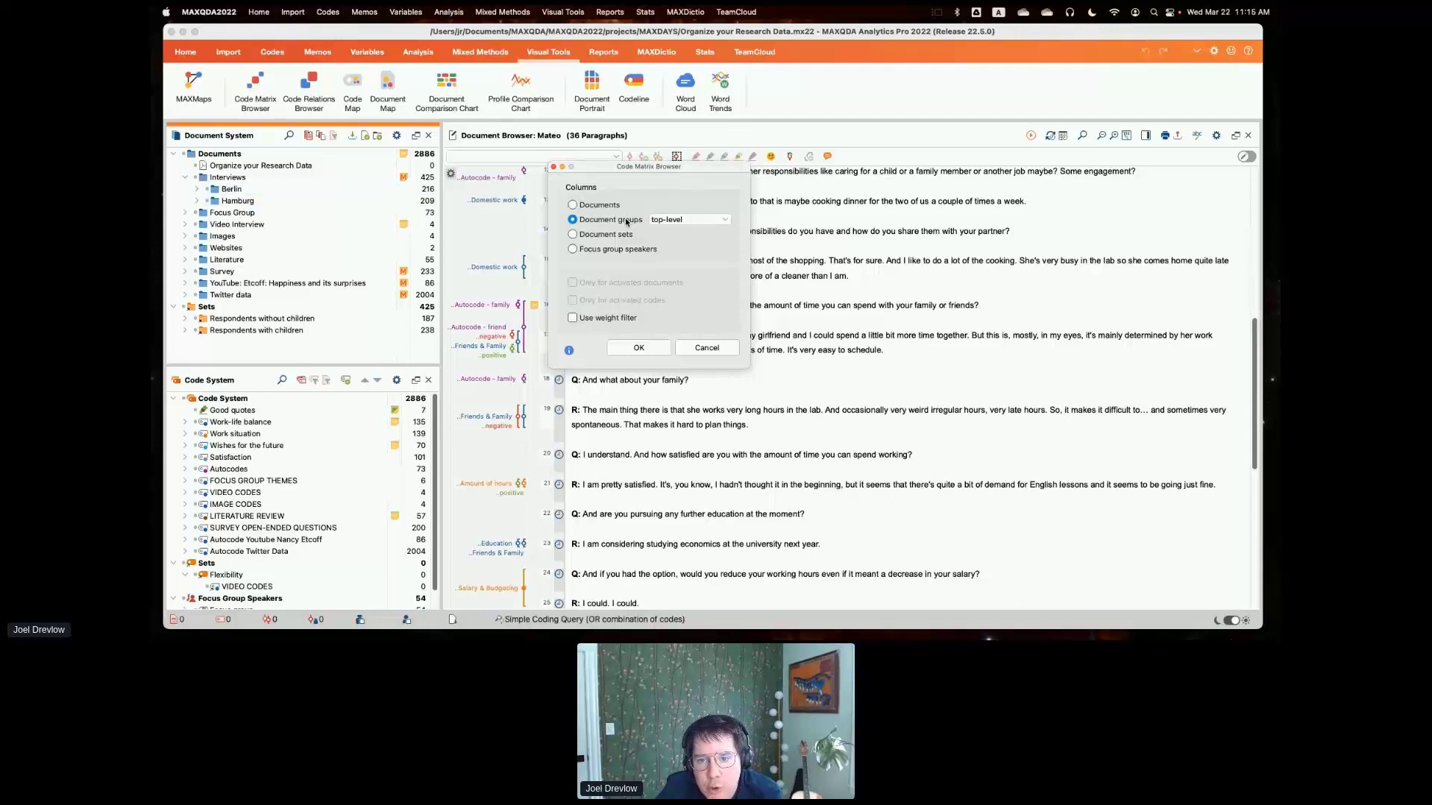
left_click(726, 220)
left_click(699, 256)
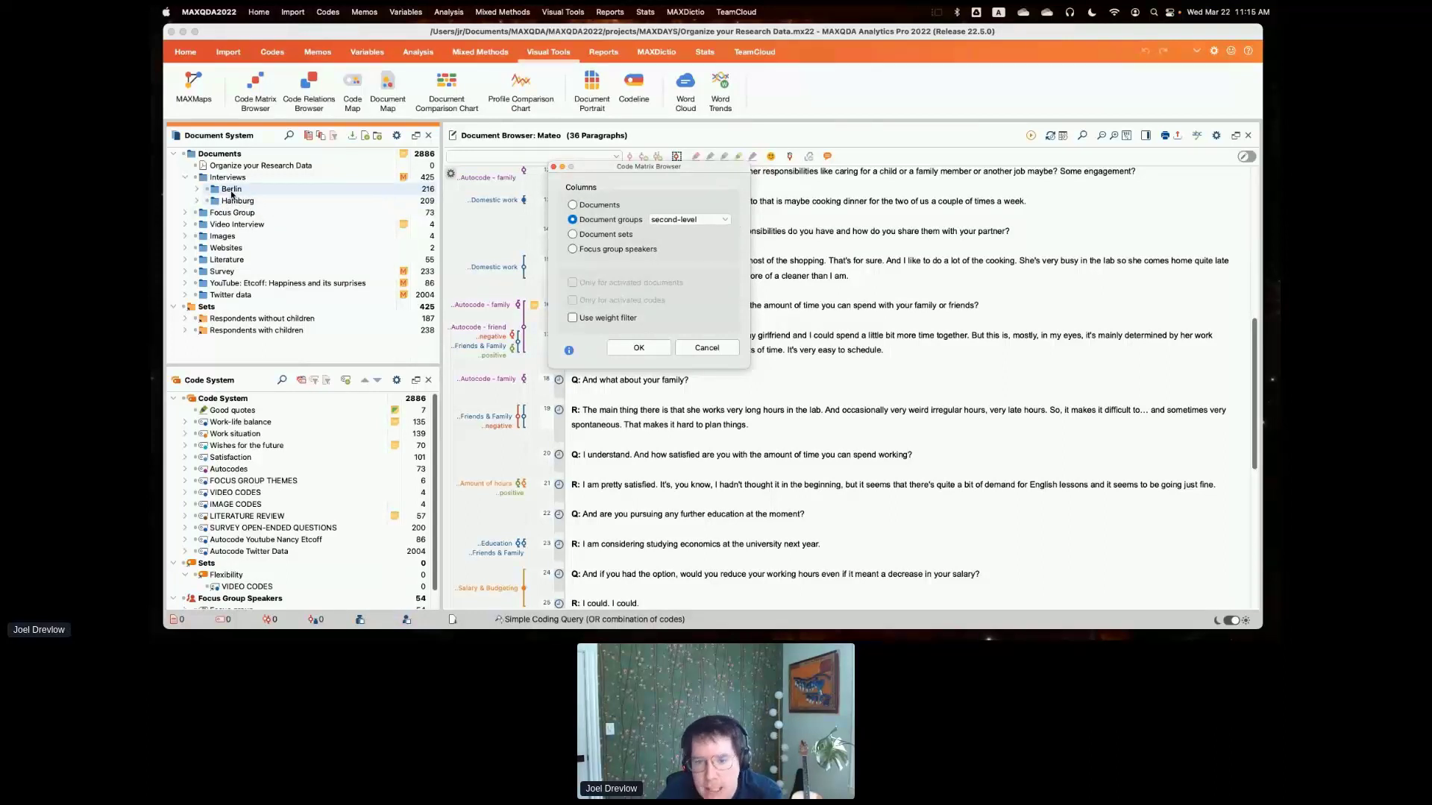
- Activate the Work-life balance code with its subcodes and limit the matrix to activated codes
left_click(186, 423)
left_click(196, 422)
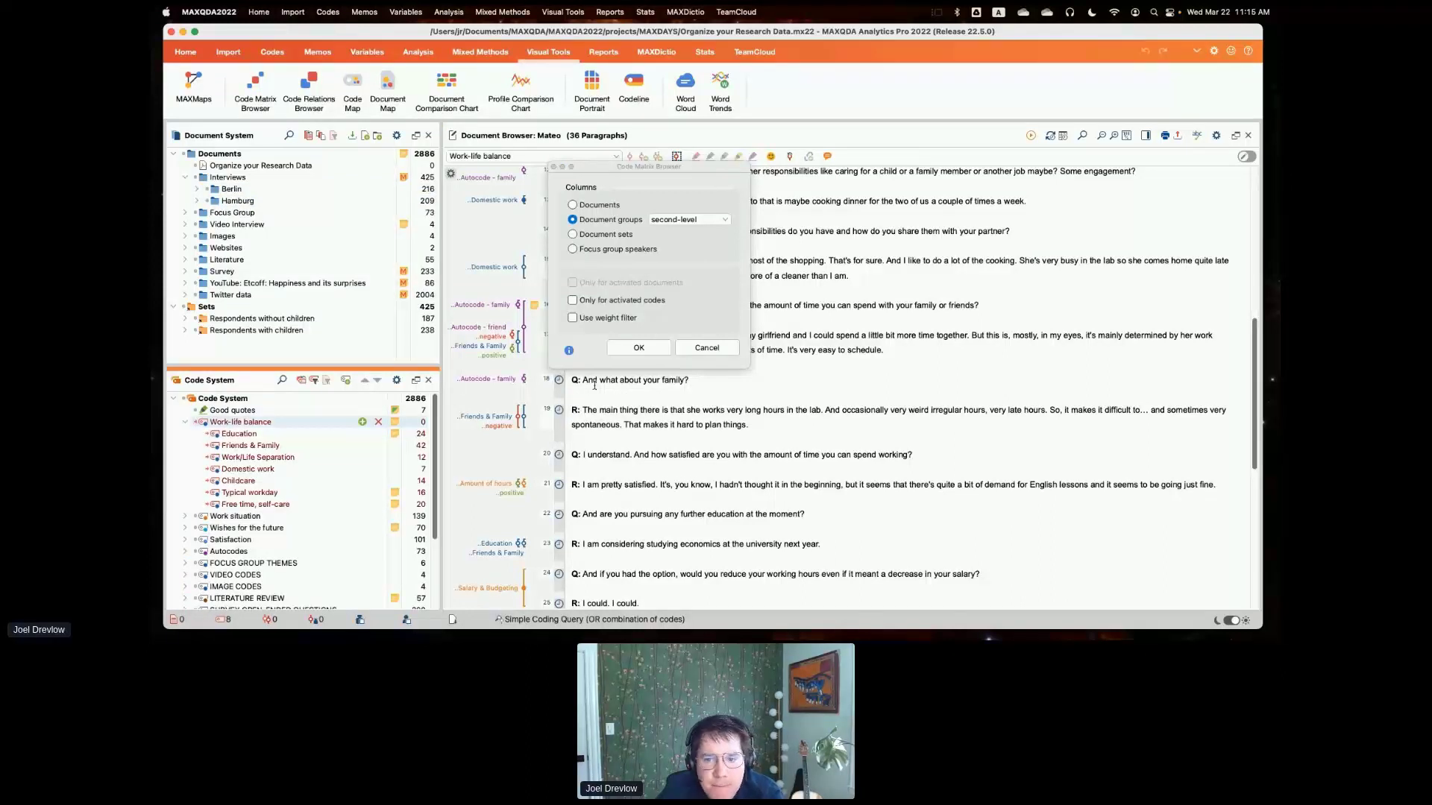
left_click(575, 302)
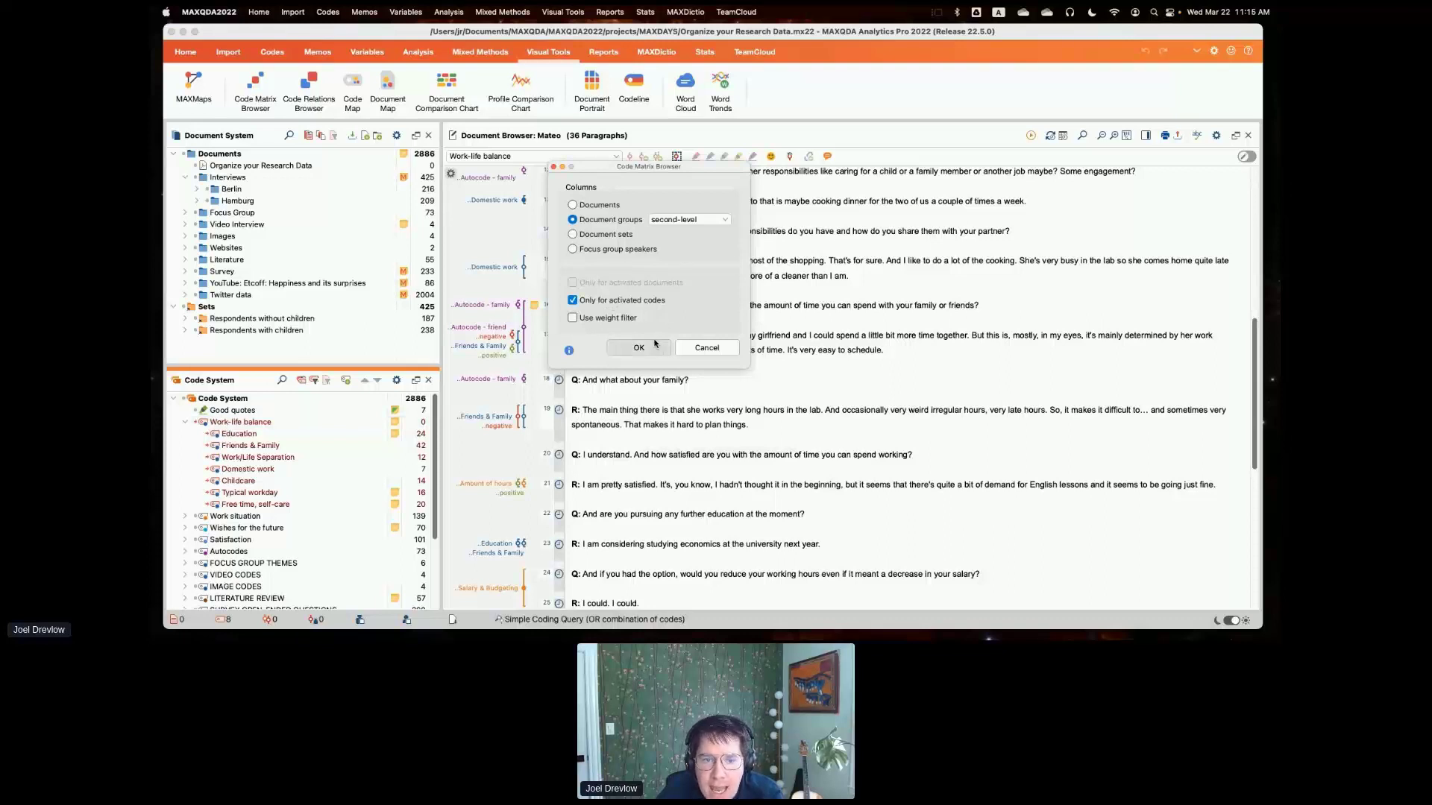
- Activate the Interviews documents and generate the matrix for activated documents only, with a wider Berlin column
left_click(210, 179, "super")
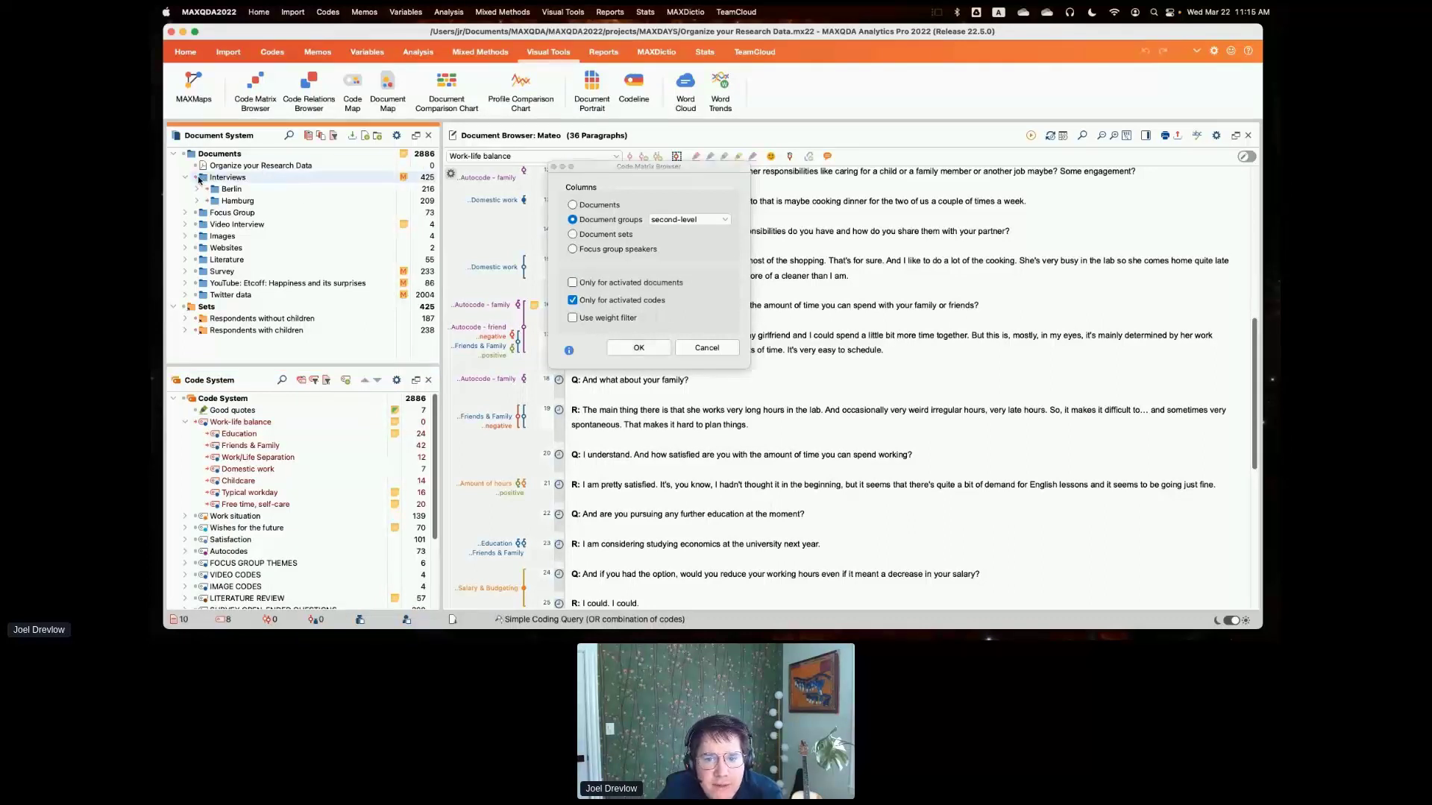
left_click(573, 283)
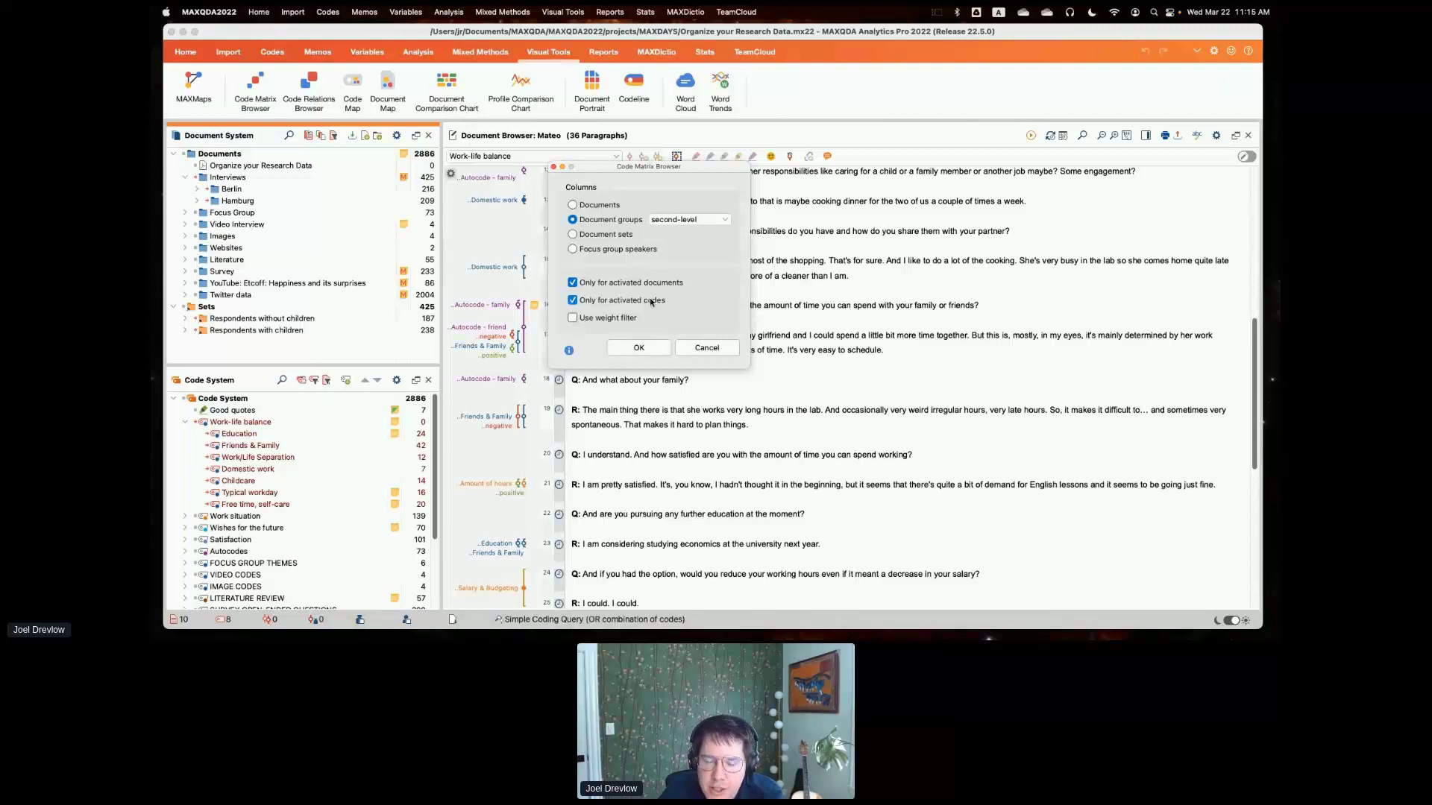
left_click(639, 347)
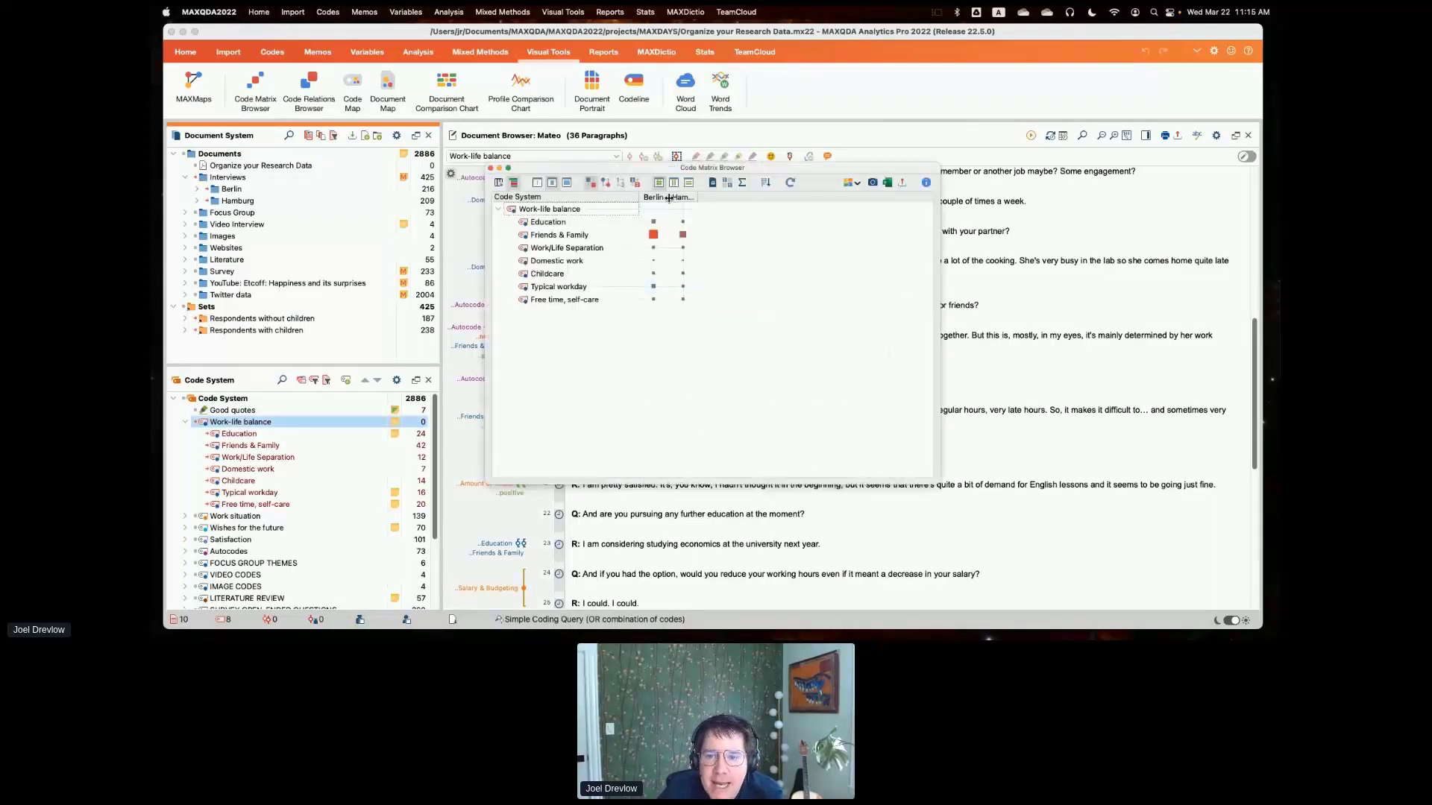
left_click_drag(669, 199, 783, 197)
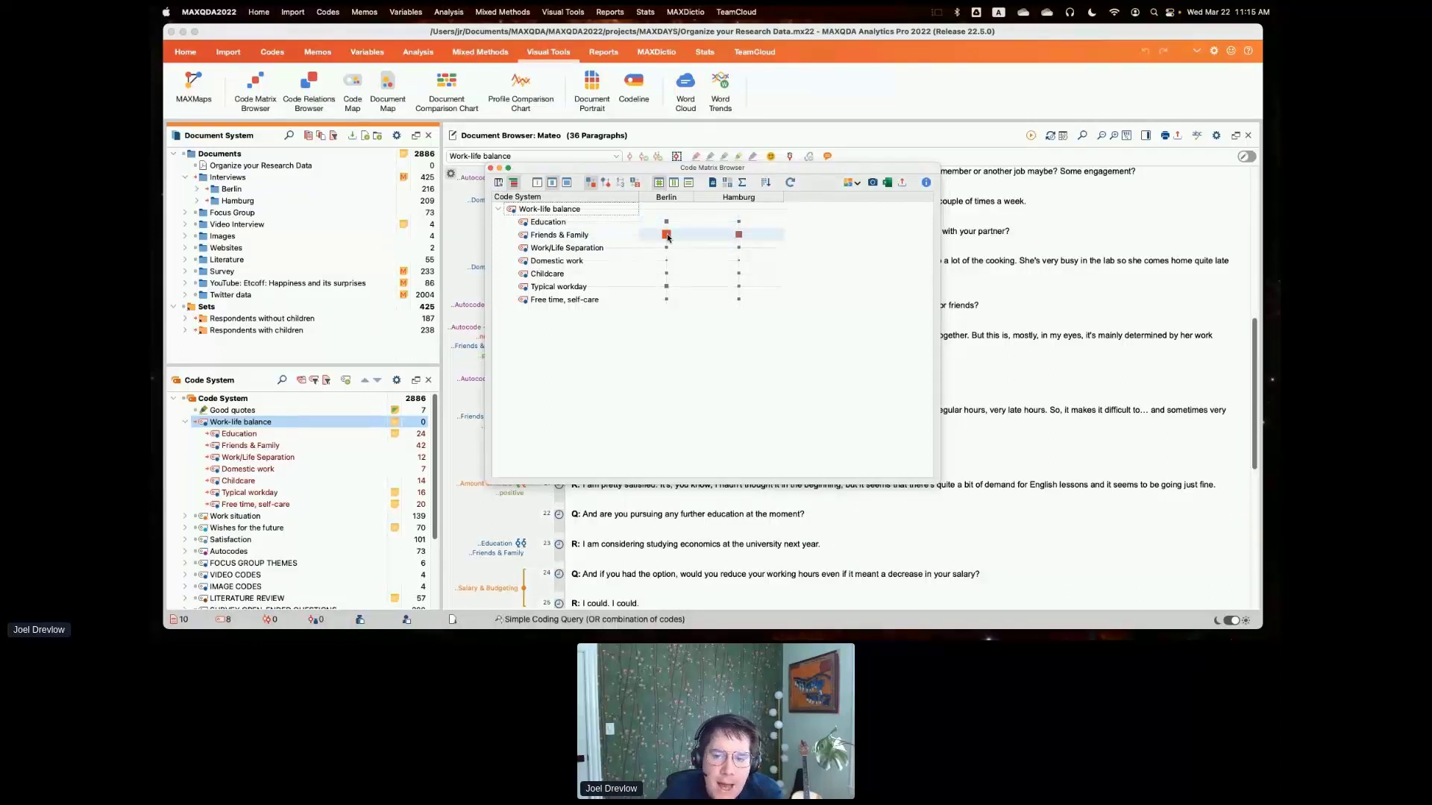
- Compare the Friends & Family code between Berlin and Hamburg, displaying the matrix cells as numbers, and close the matrix
mouse_move(668, 237)
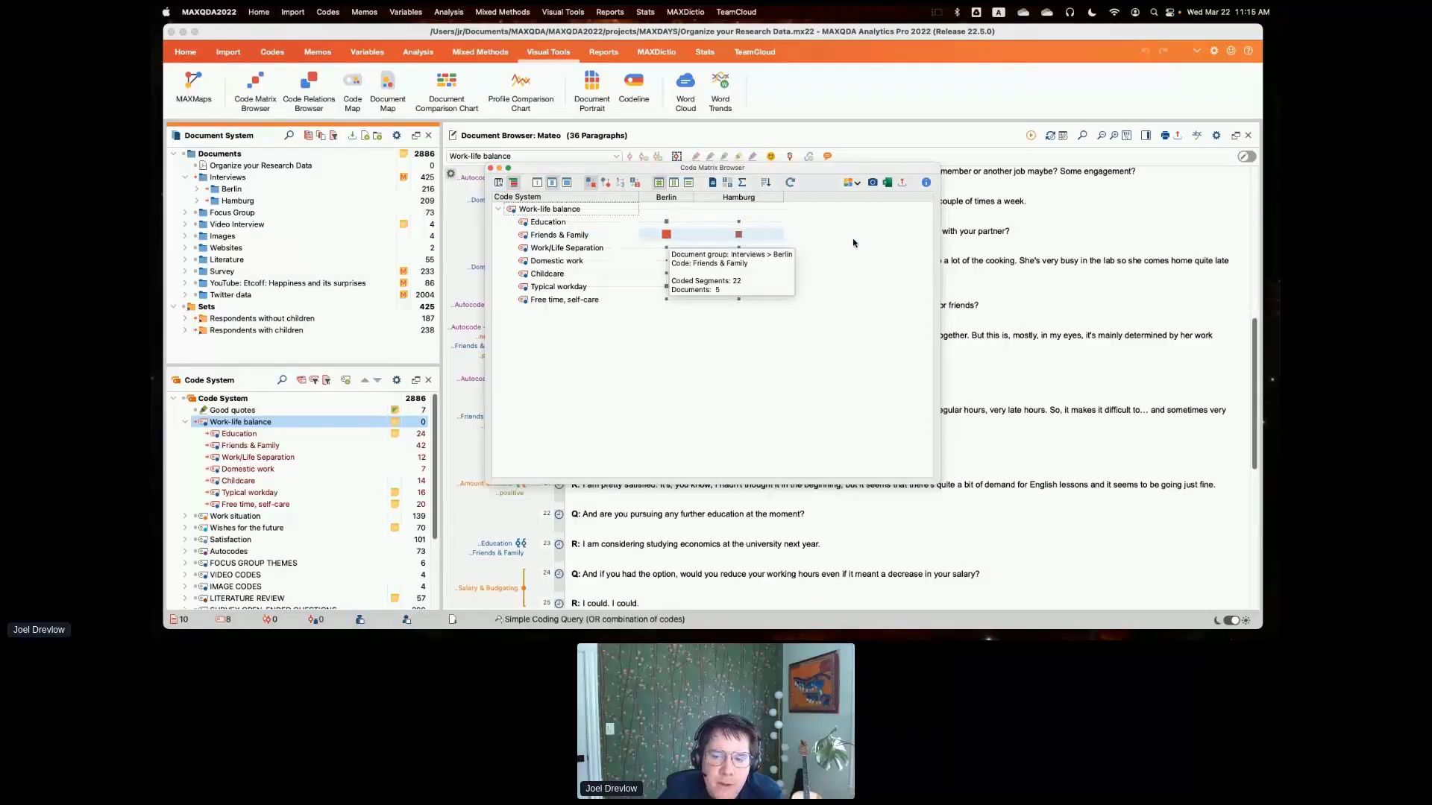
left_click(740, 237)
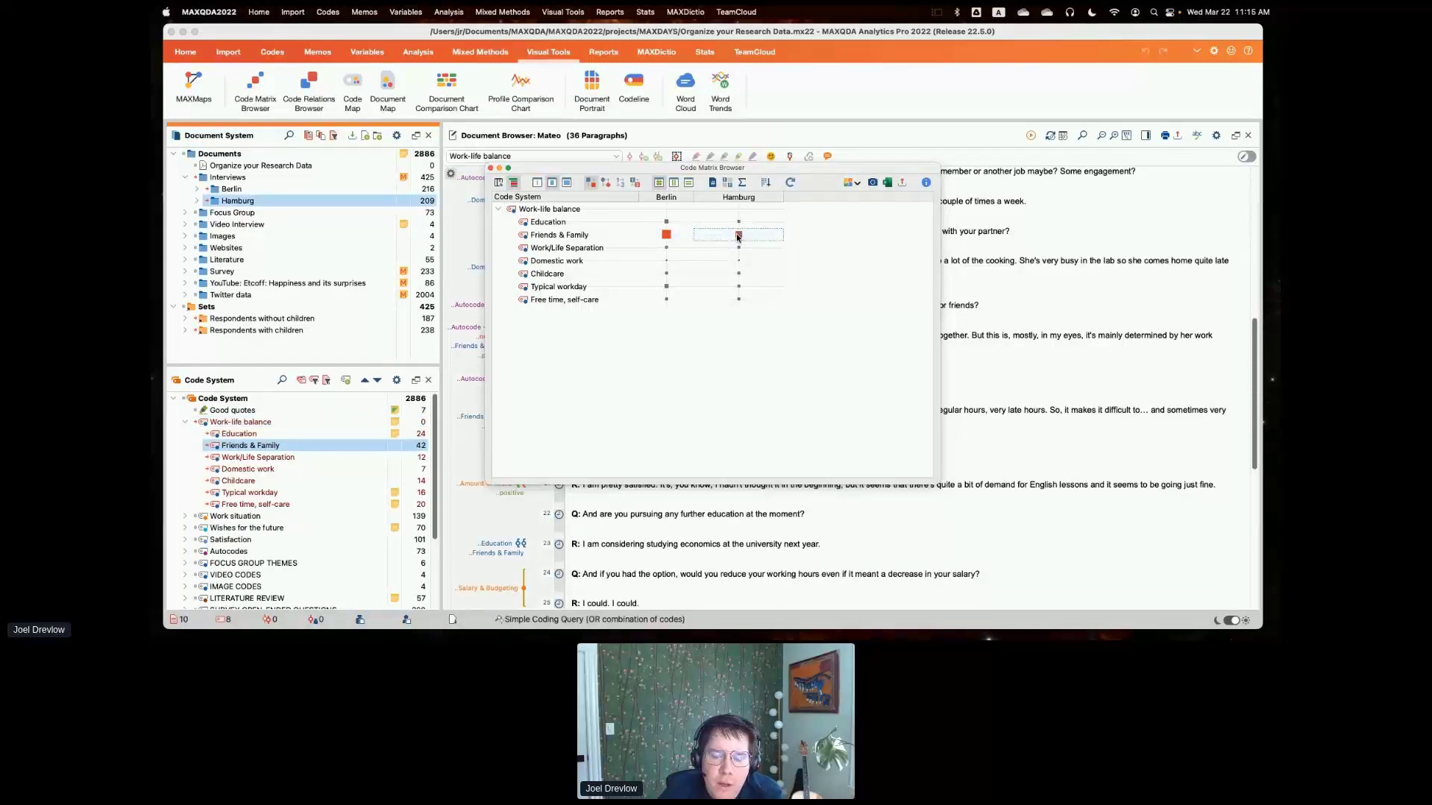
left_click(622, 182)
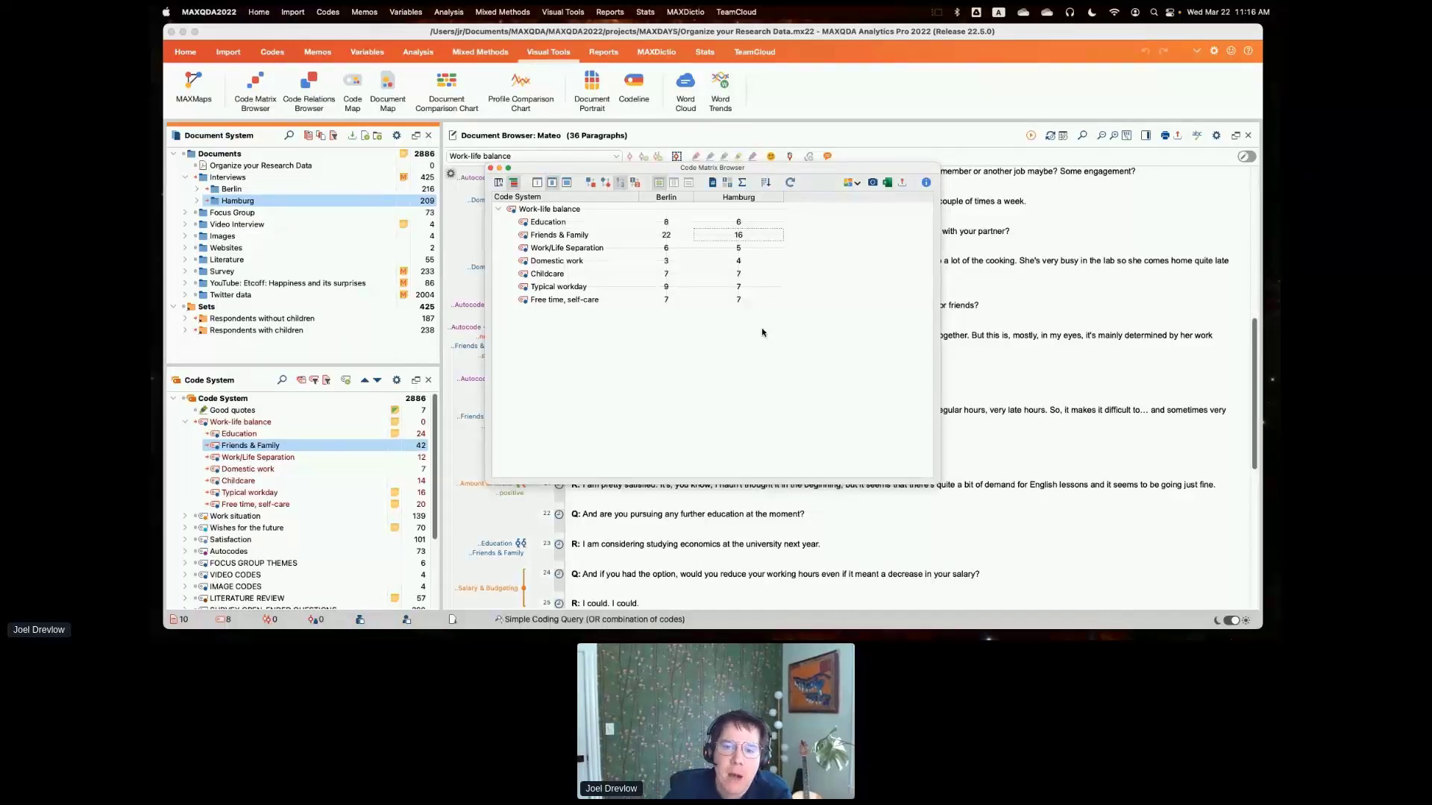
left_click(490, 168)
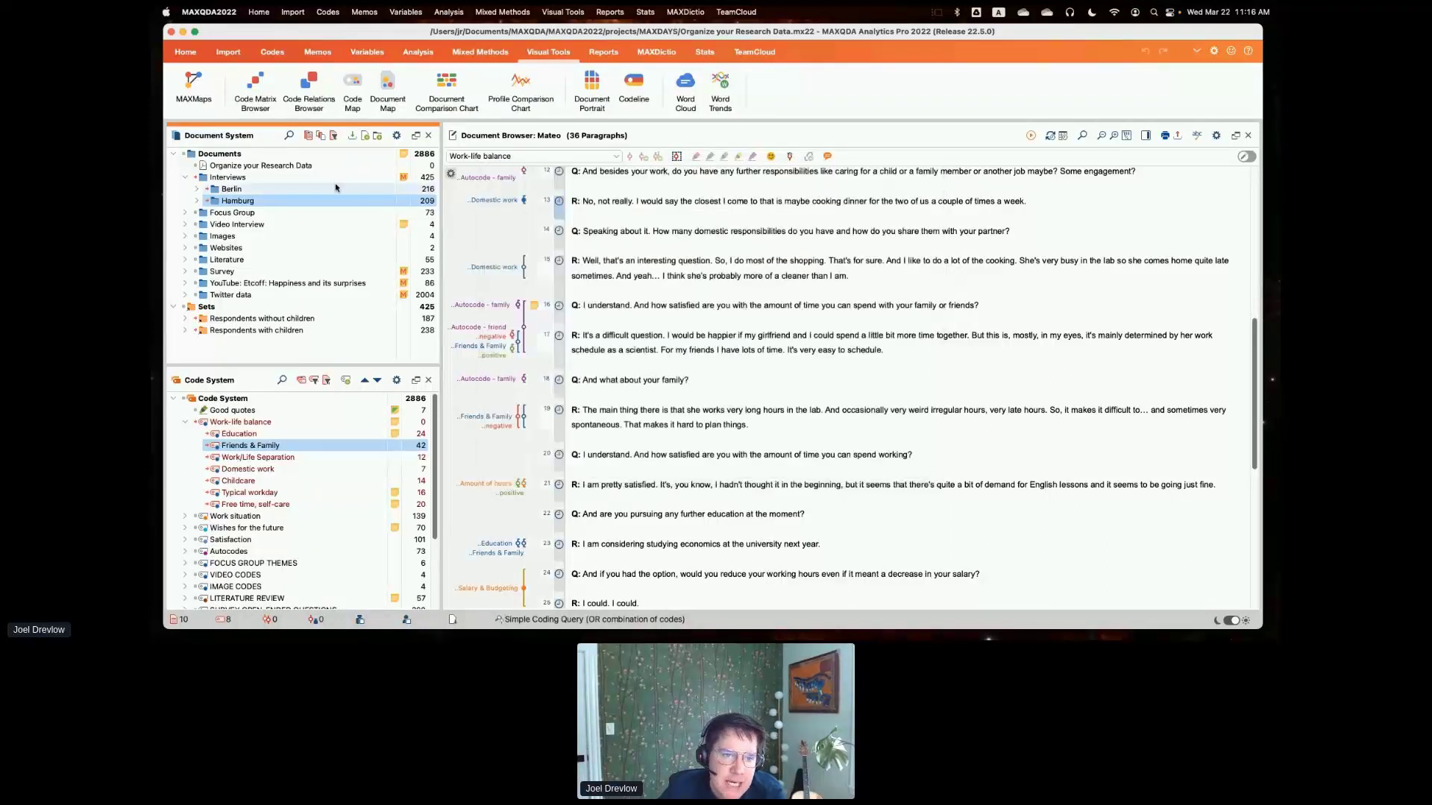
- Reset all code activations and collapse the Interviews group, giving the Document System area slightly more height
left_click(300, 381)
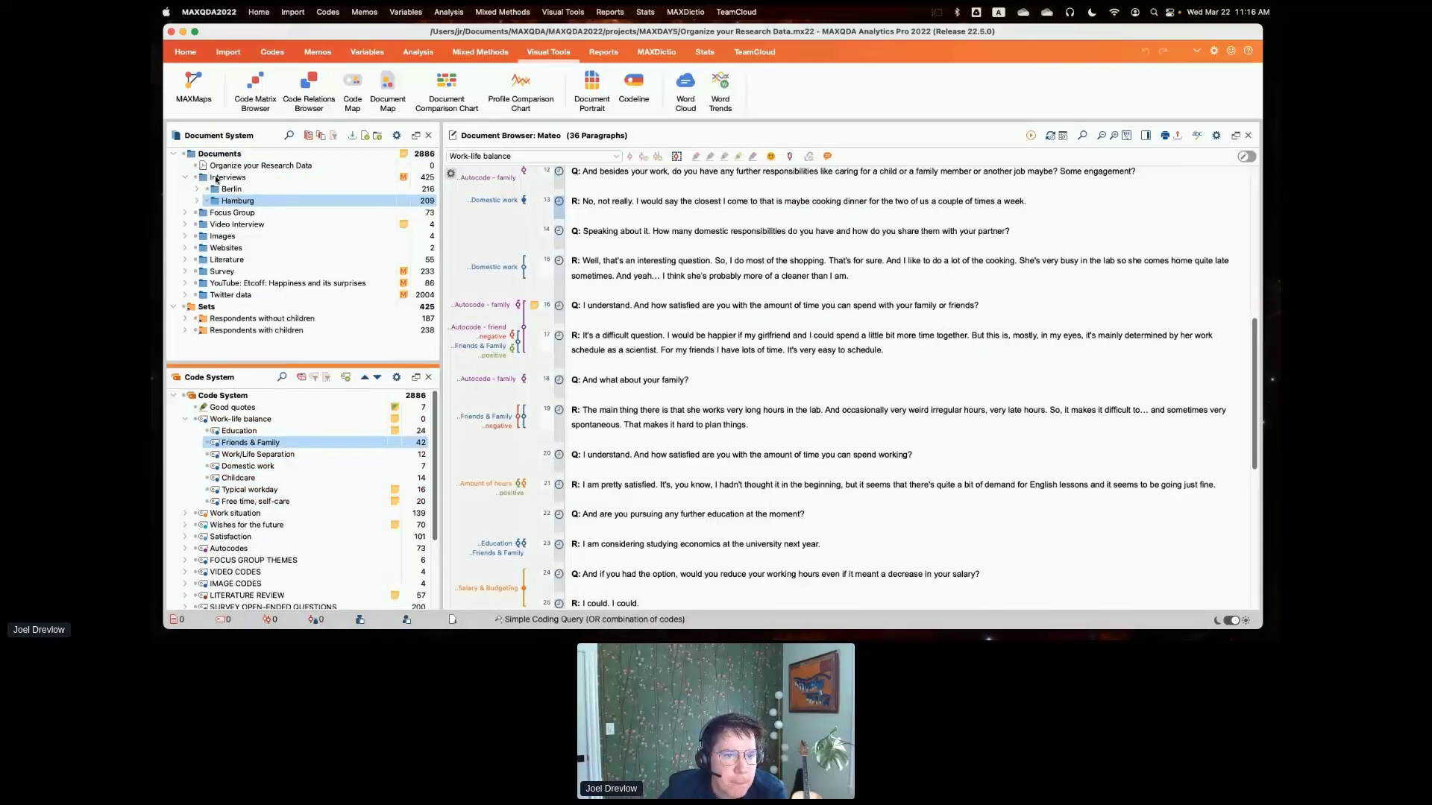
left_click(185, 177)
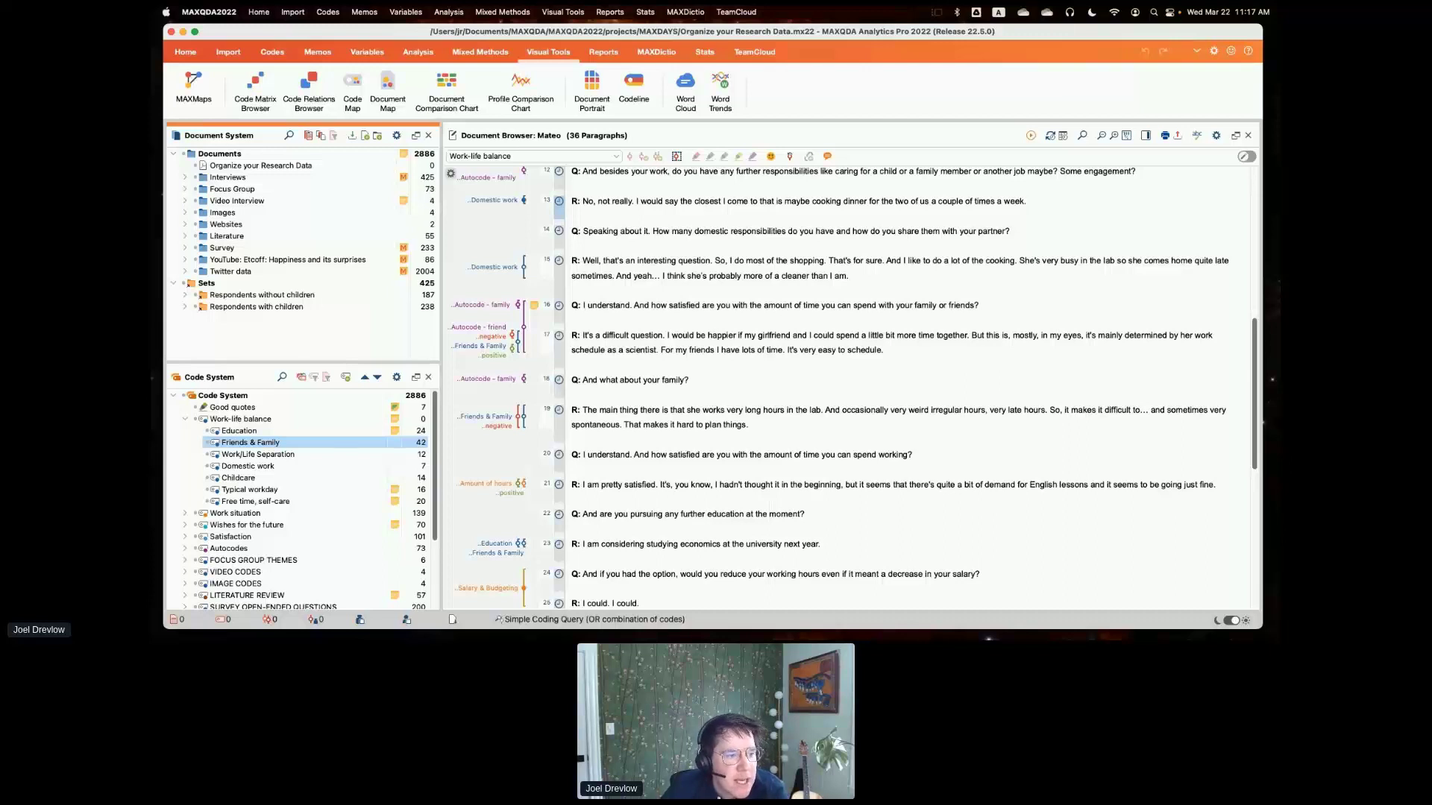
left_click_drag(233, 363, 233, 380)
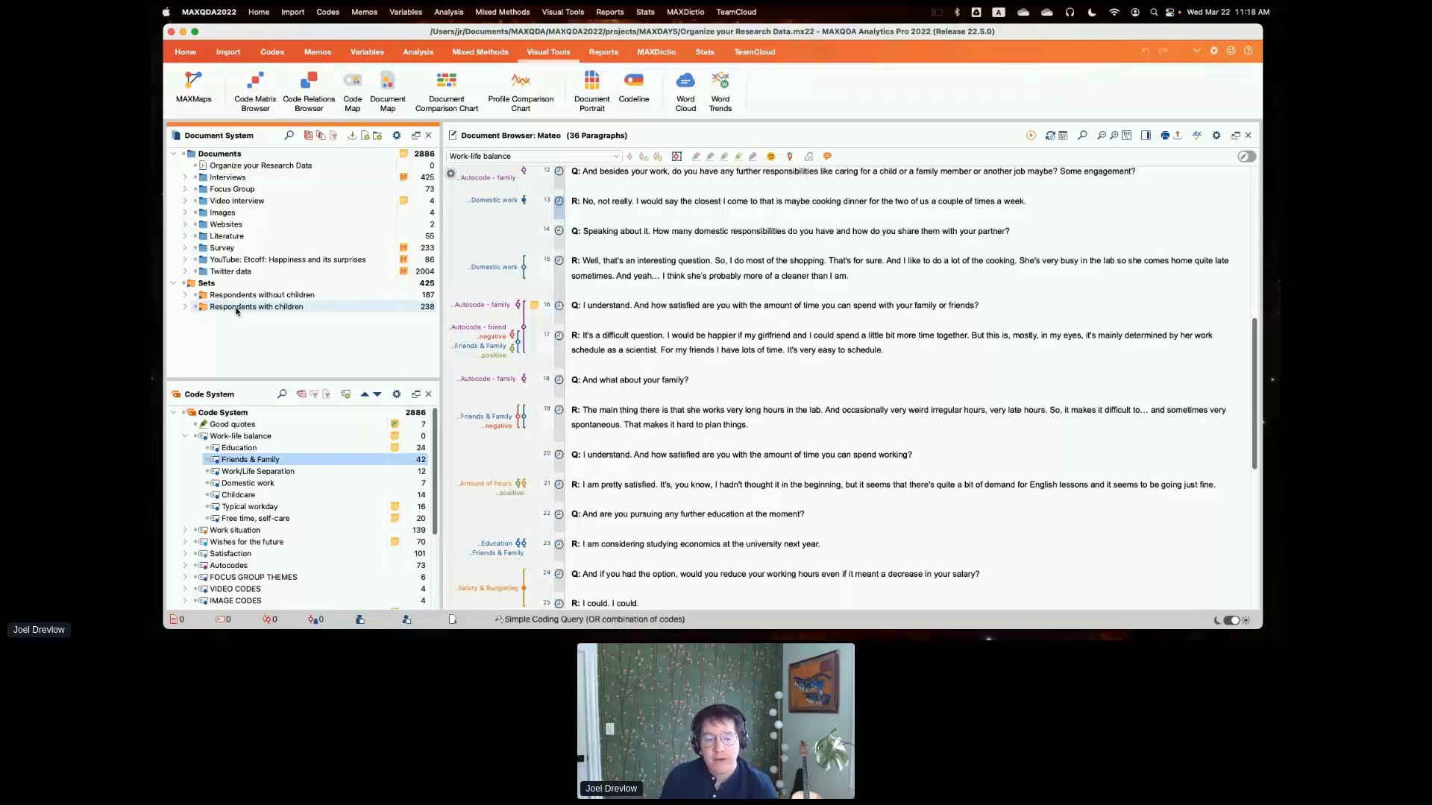
- Activate all documents in the project and deactivate them again, and briefly view the contents of the Images group
left_click(185, 155)
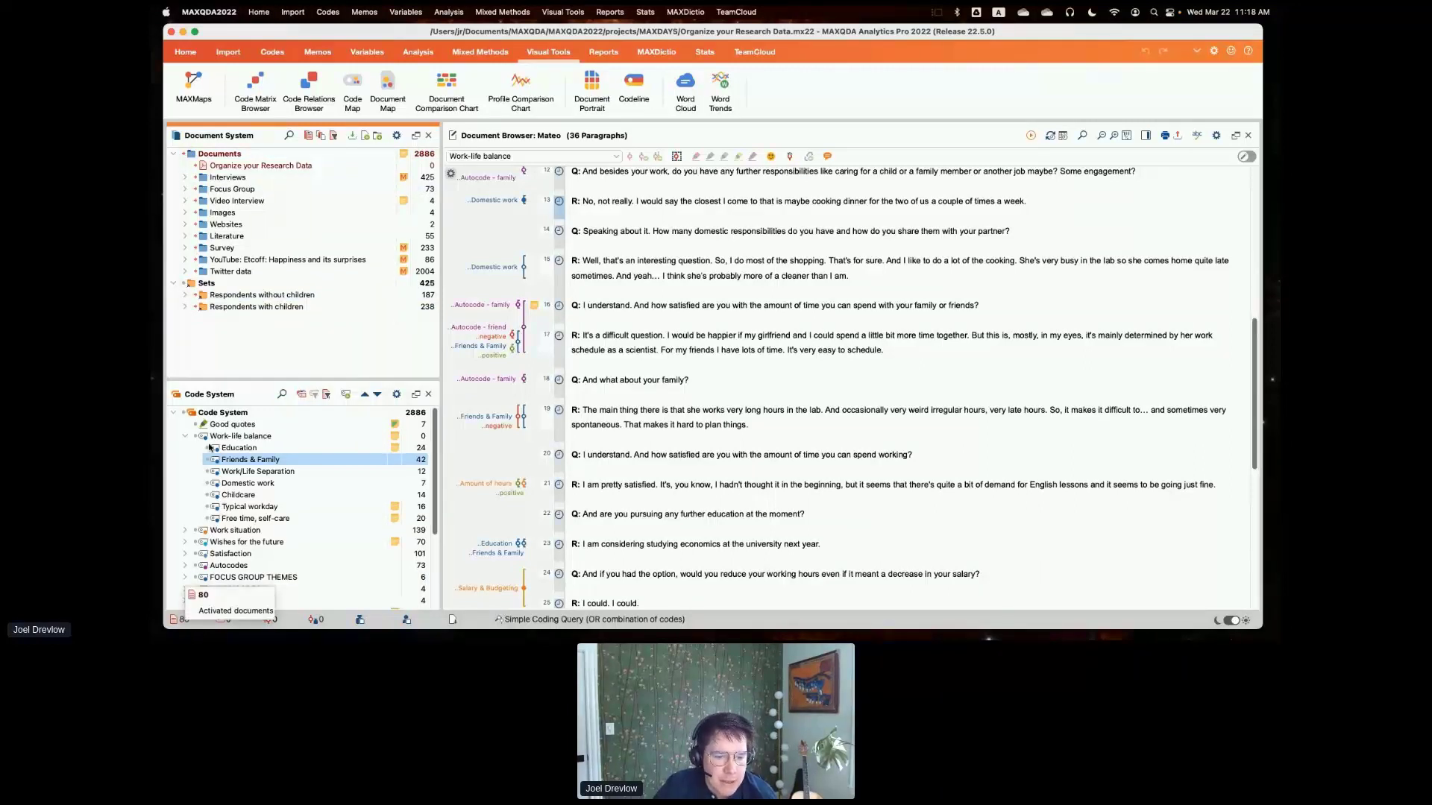
left_click_drag(205, 381, 205, 377)
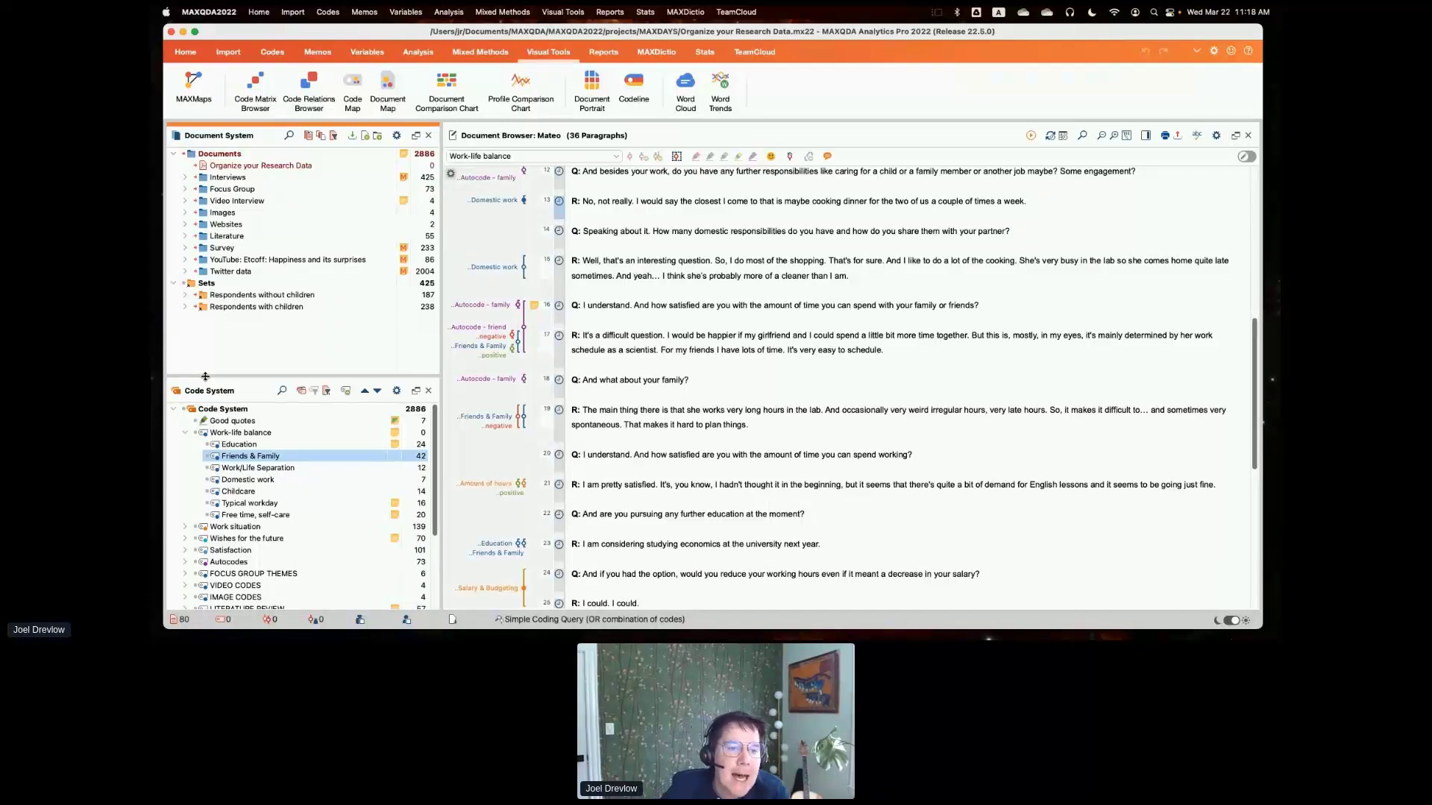
left_click(196, 165)
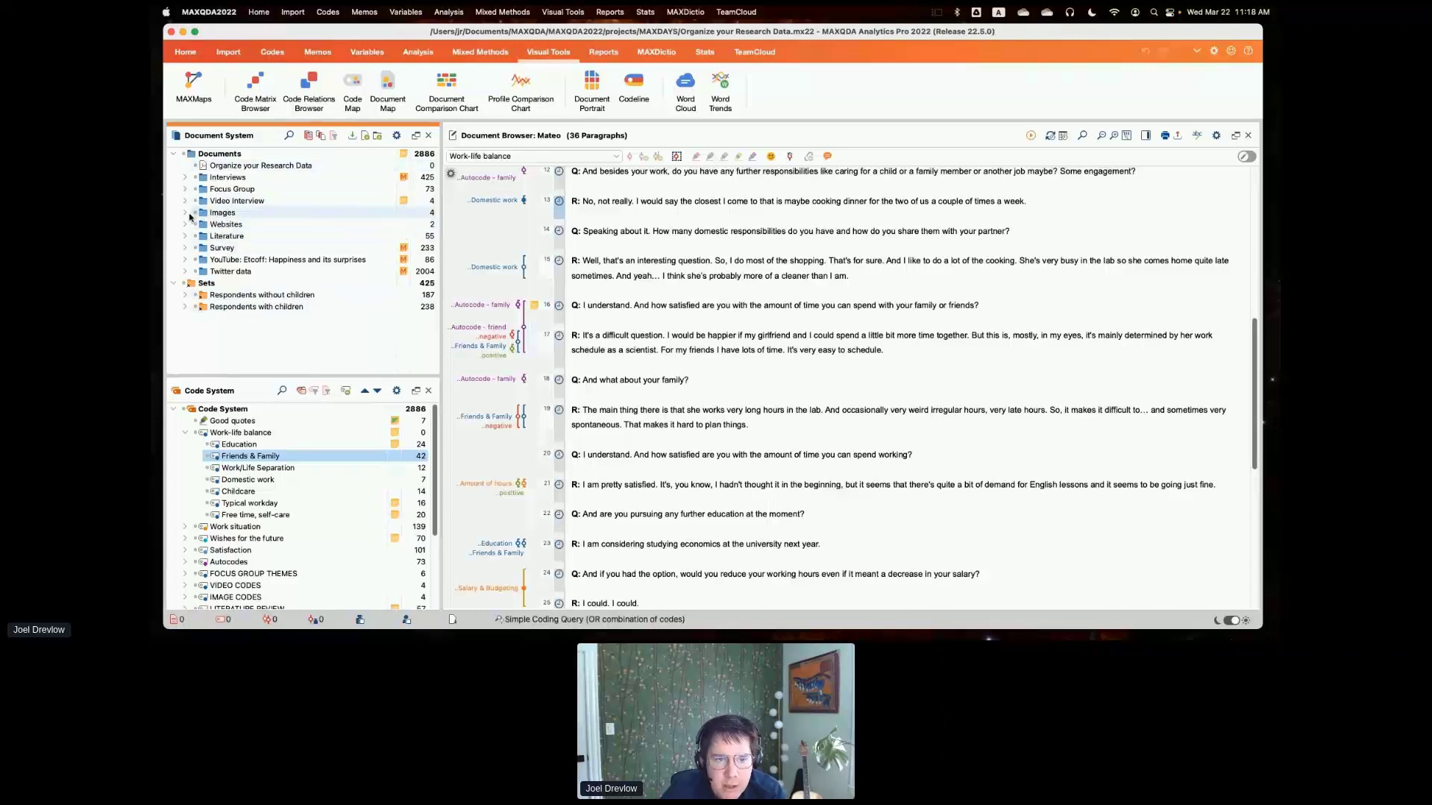
double_click(233, 214)
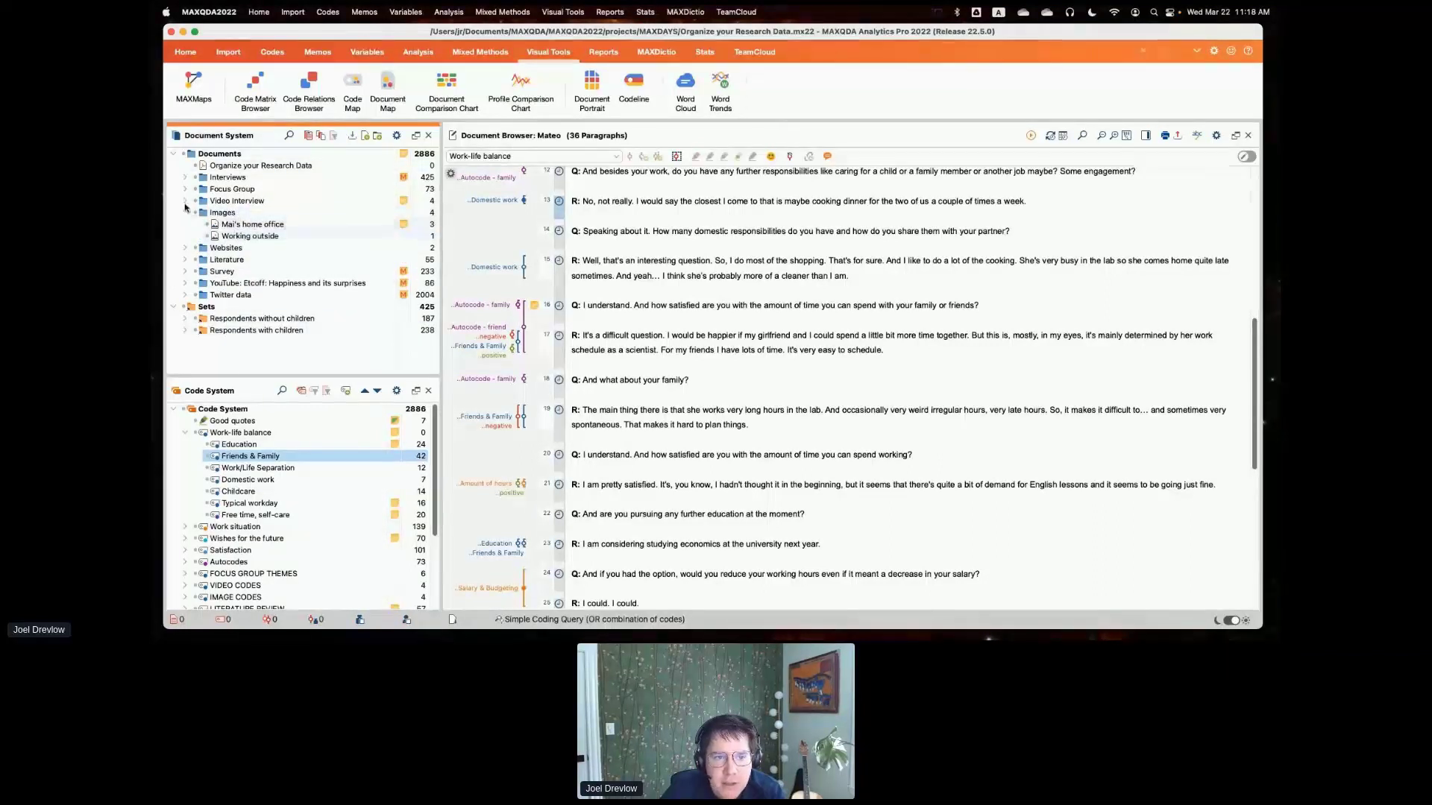
double_click(233, 213)
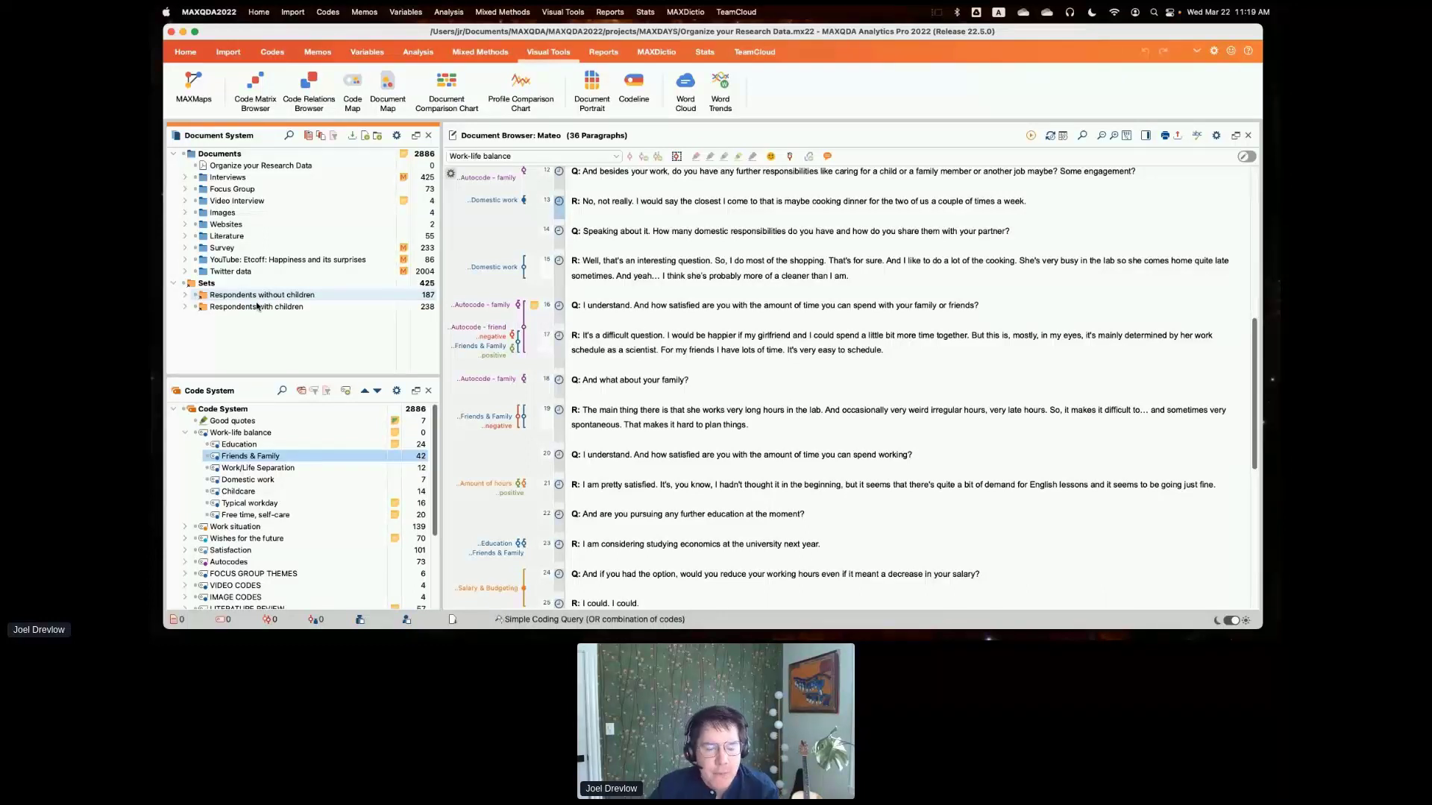
- Activate the first four interviews of the Berlin subgroup and collapse that subgroup again
left_click(185, 177)
left_click(197, 190)
left_click(220, 201)
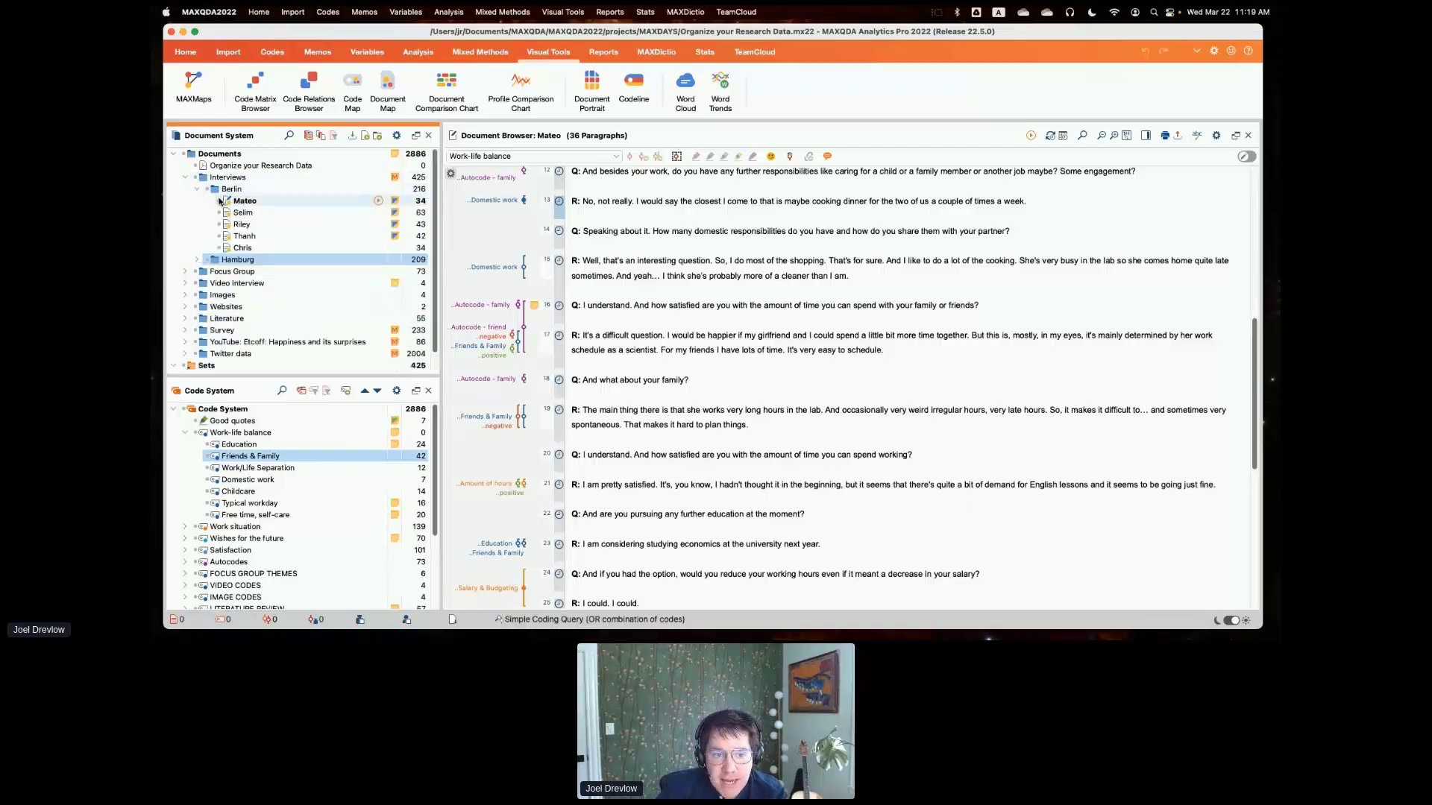
left_click(220, 213)
left_click(220, 224)
left_click(220, 236)
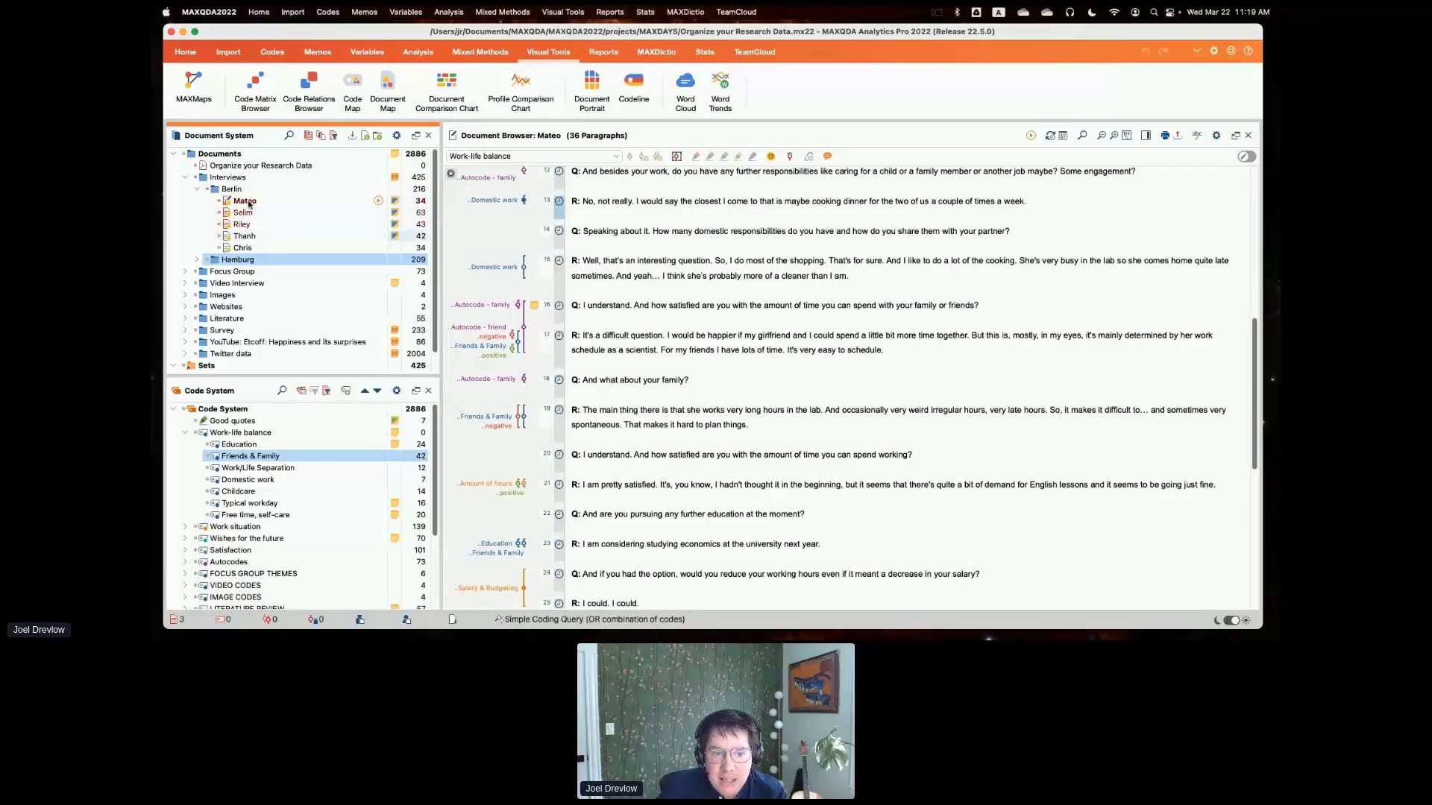
left_click(197, 191)
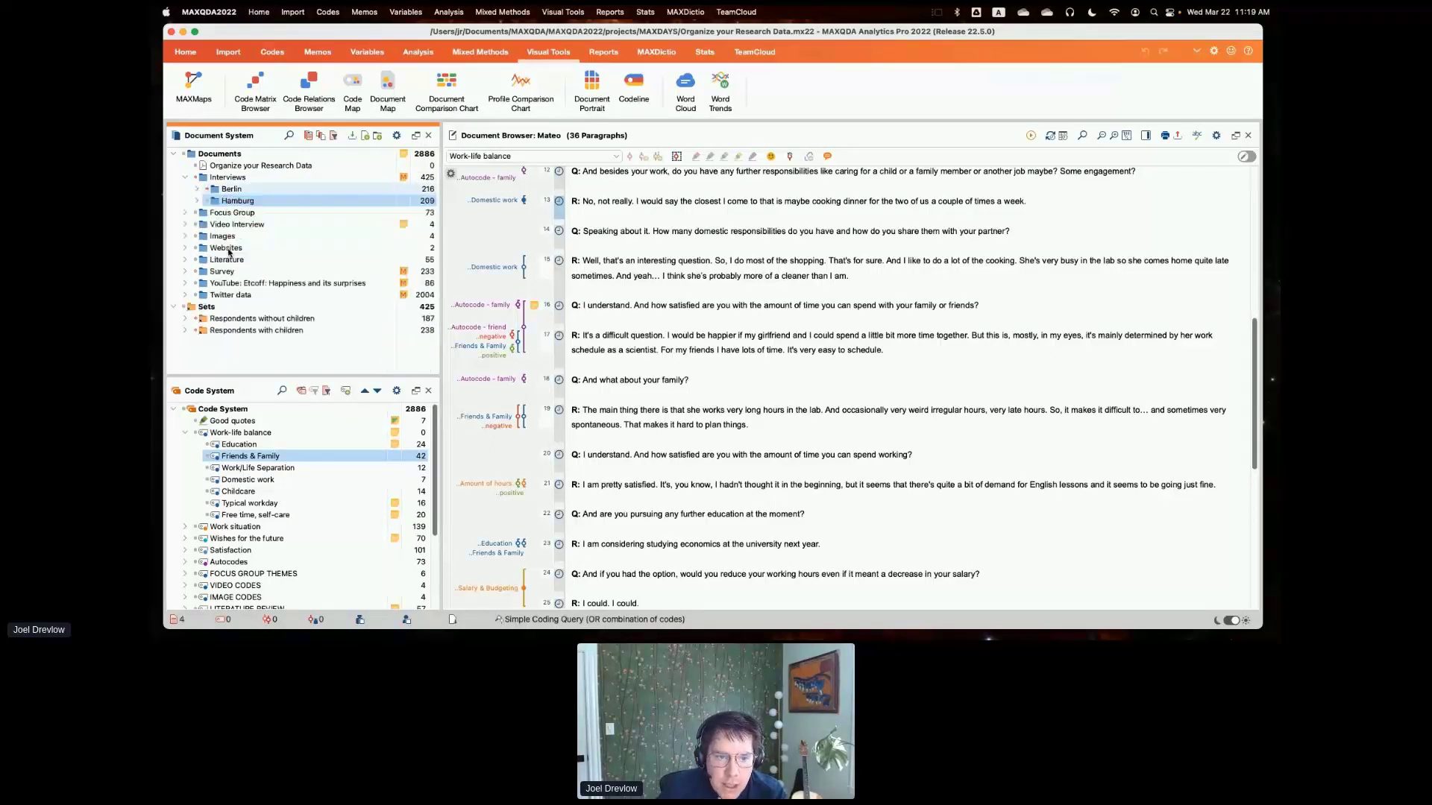
- Check the Sets option for building a set from activated documents, and reset the document activations with the Interviews group collapsed
right_click(224, 309)
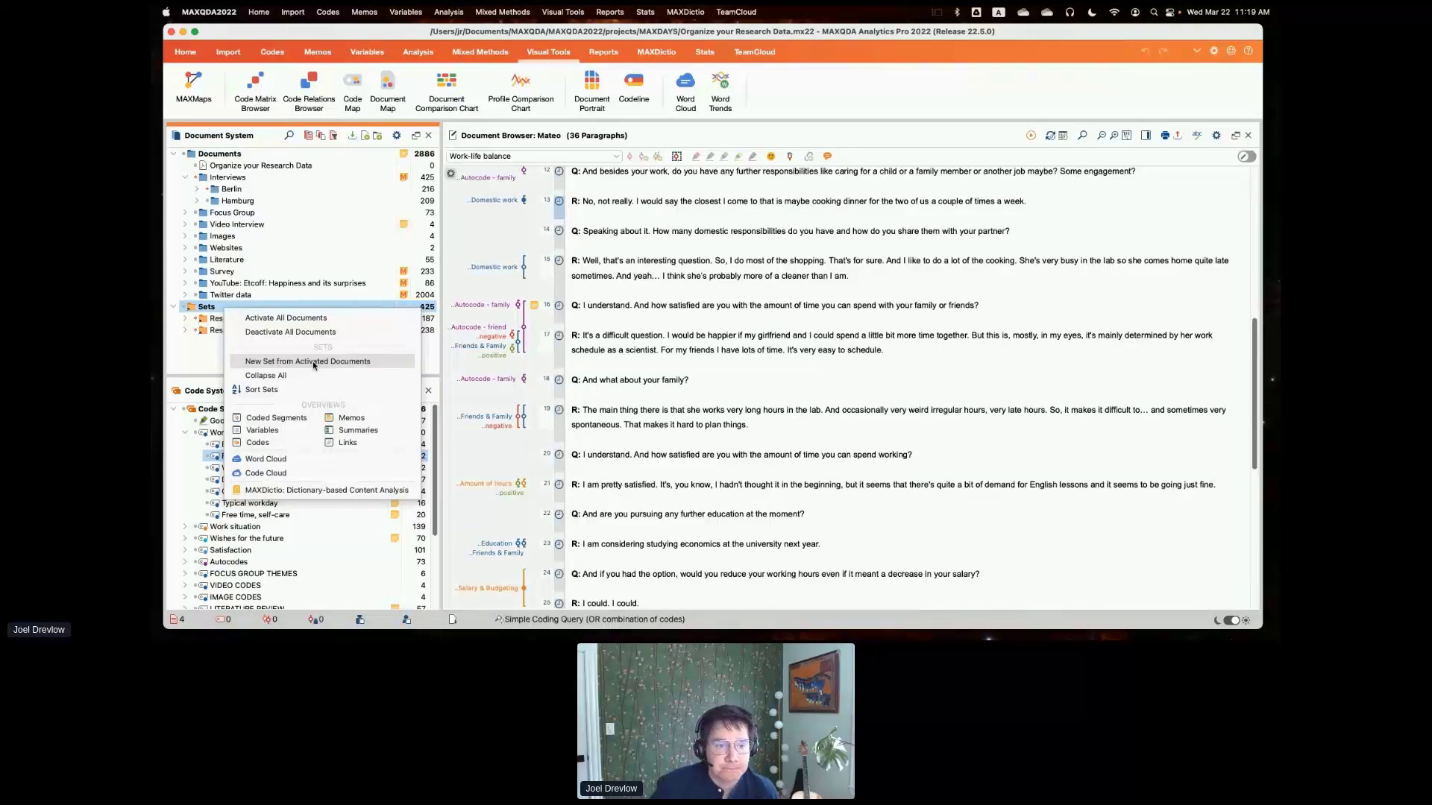
left_click(203, 368)
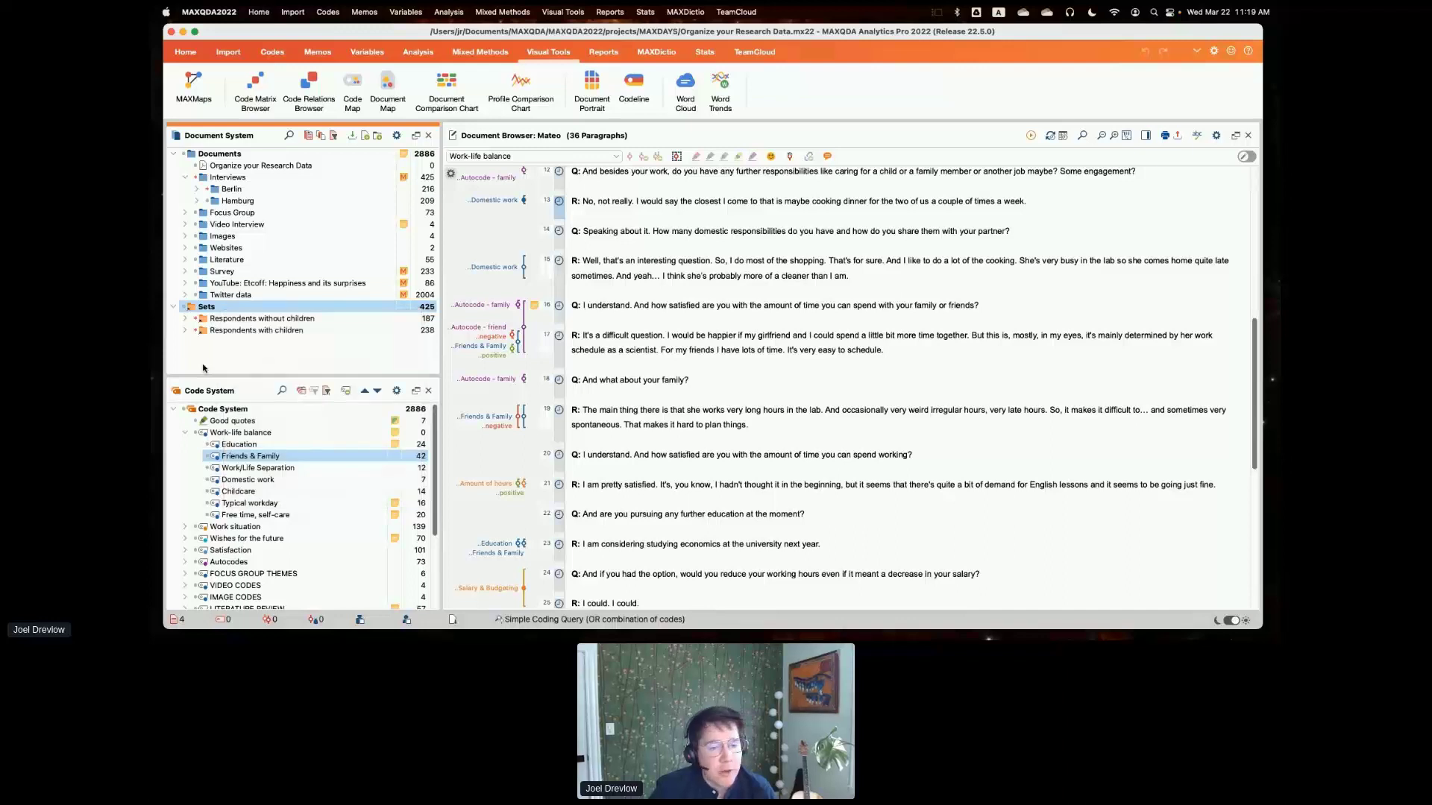
left_click(311, 138)
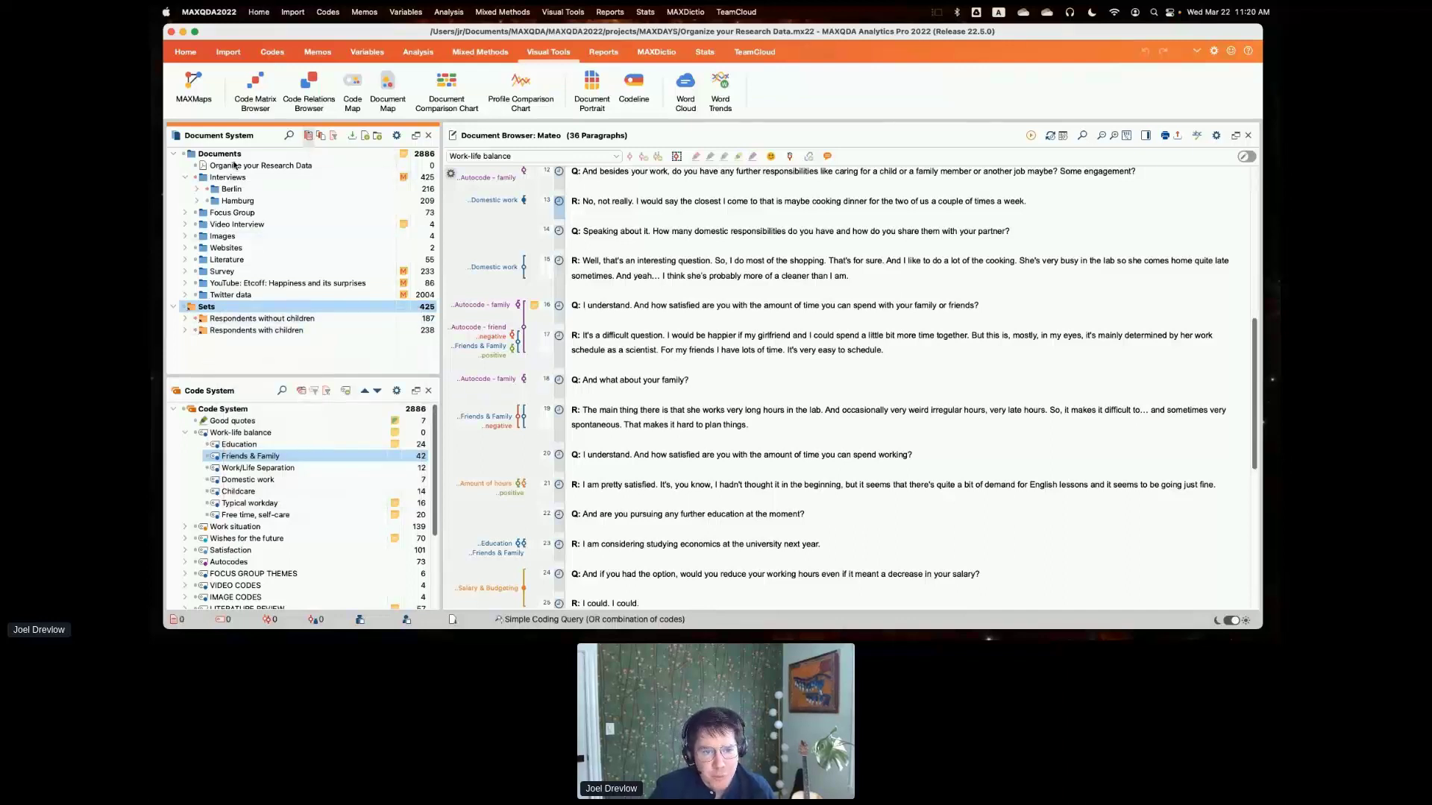
left_click(185, 176)
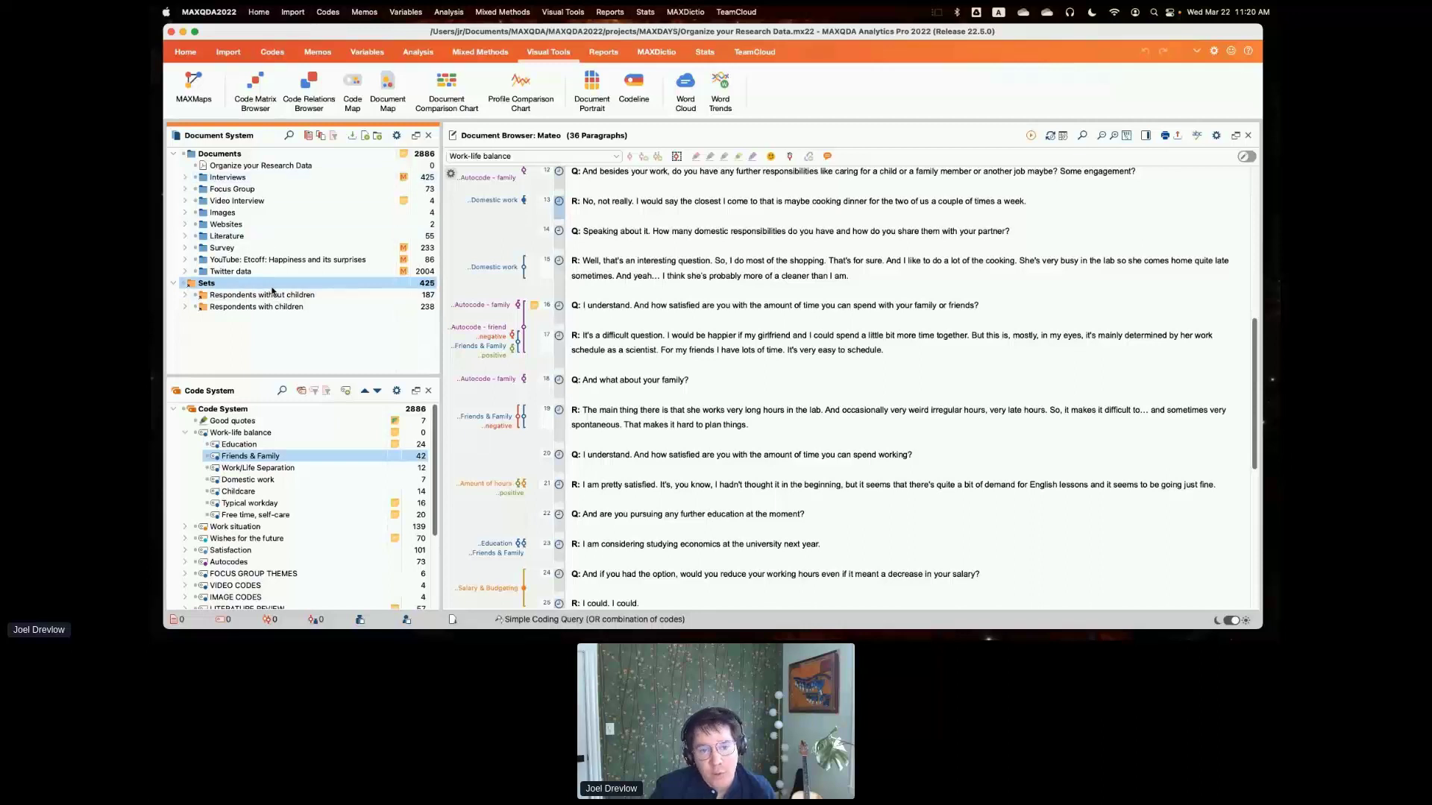
- Open document activation by variables in an enlarged window and look through the available variables
left_click(322, 137)
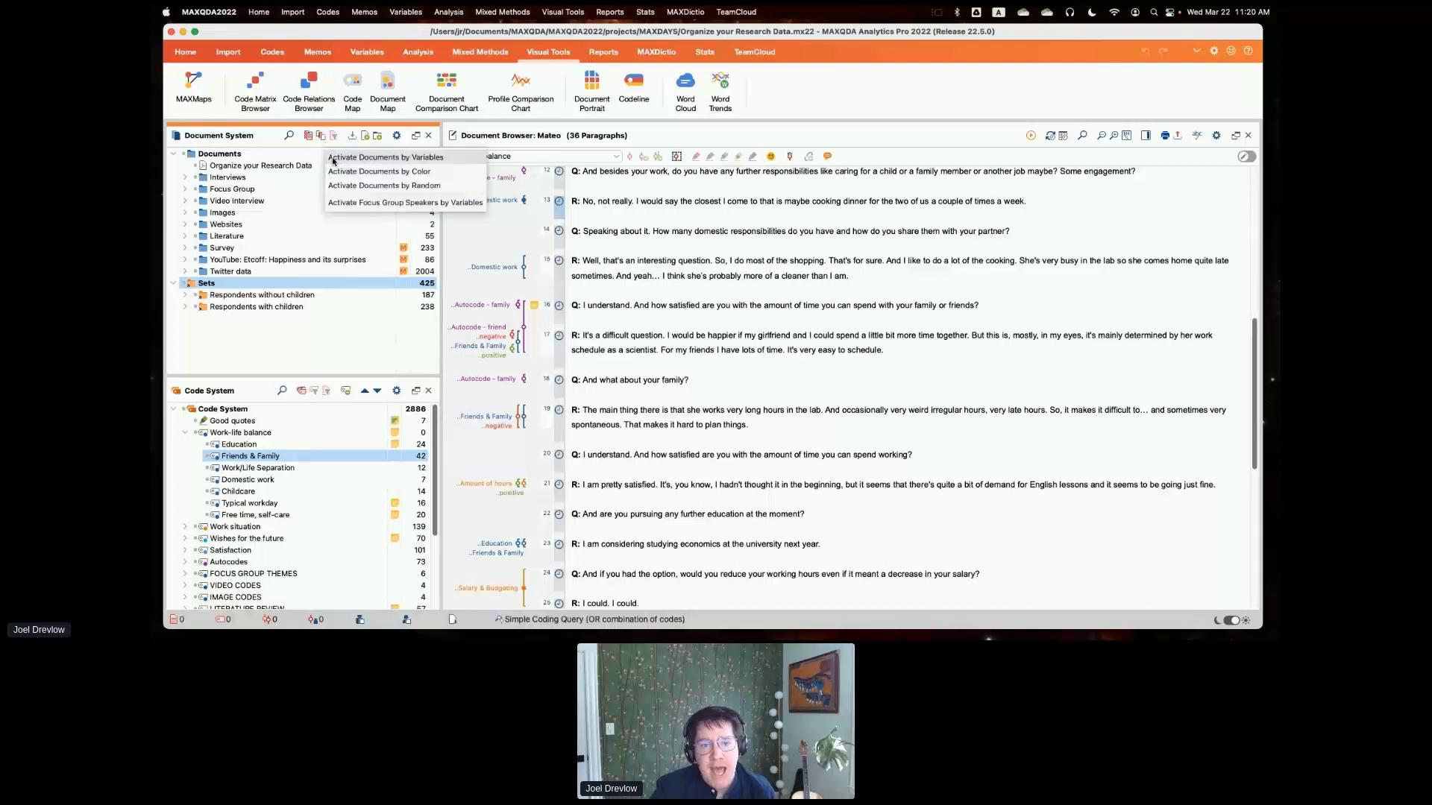
left_click(334, 159)
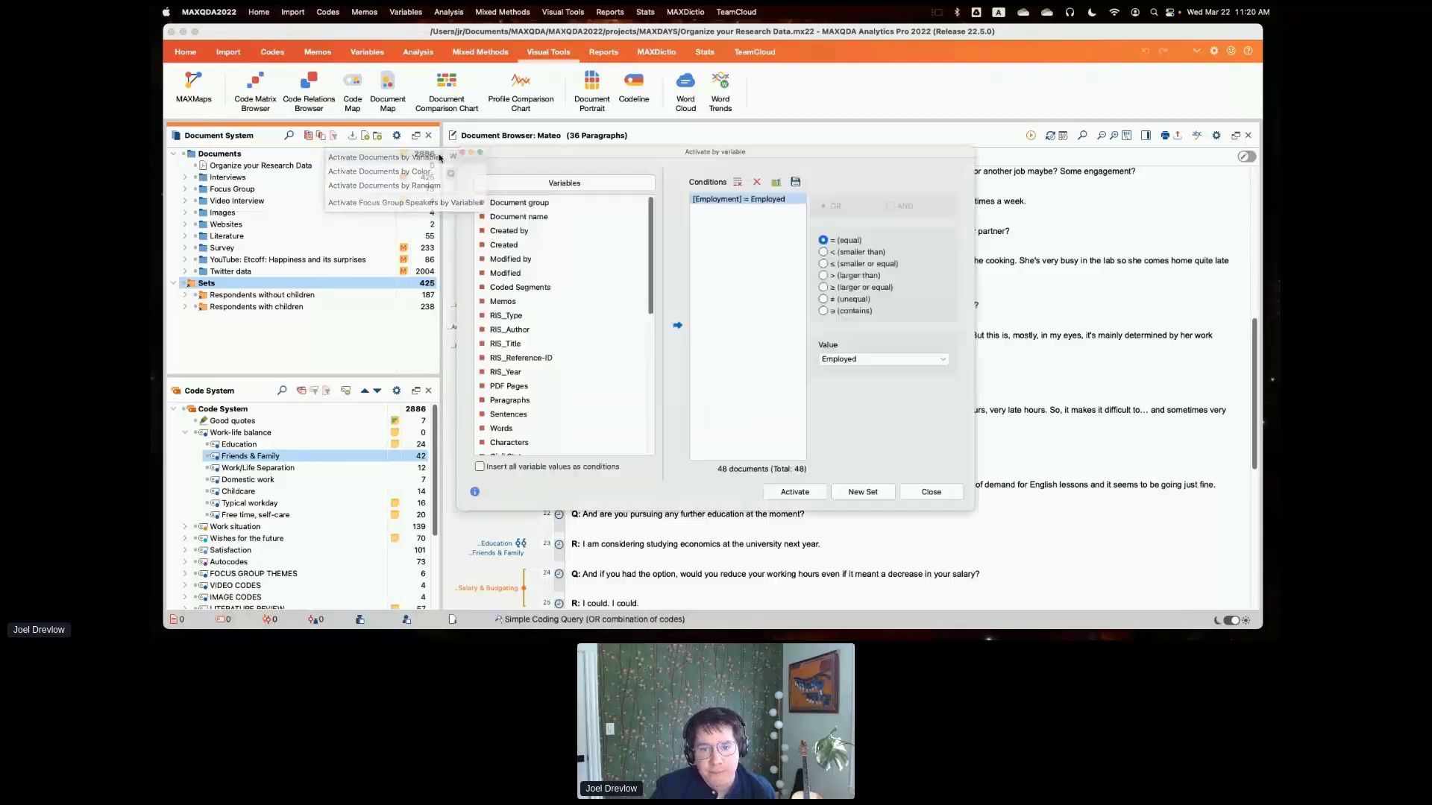
left_click_drag(574, 157, 444, 135)
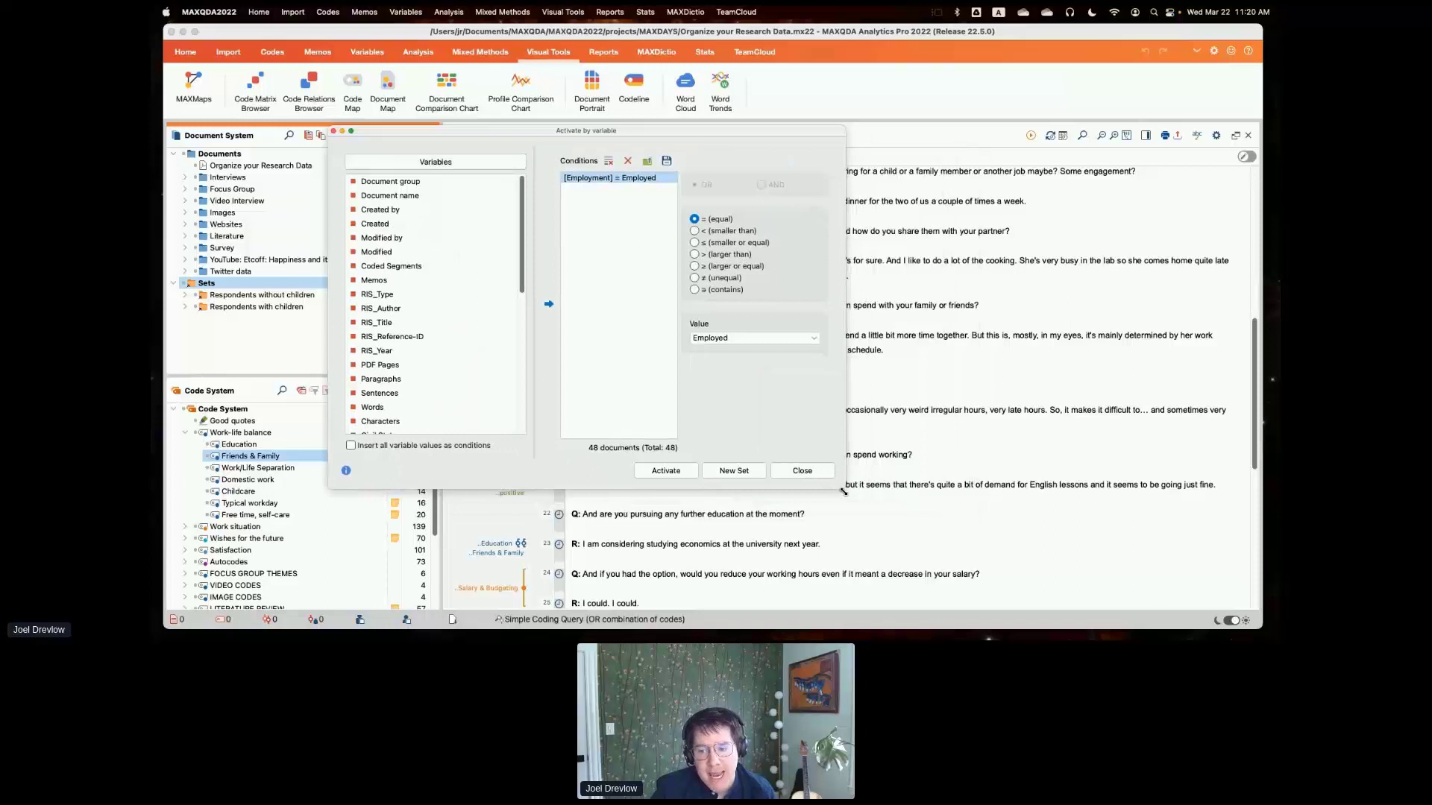
left_click_drag(842, 488, 897, 513)
scroll(544, 255, "down", 2)
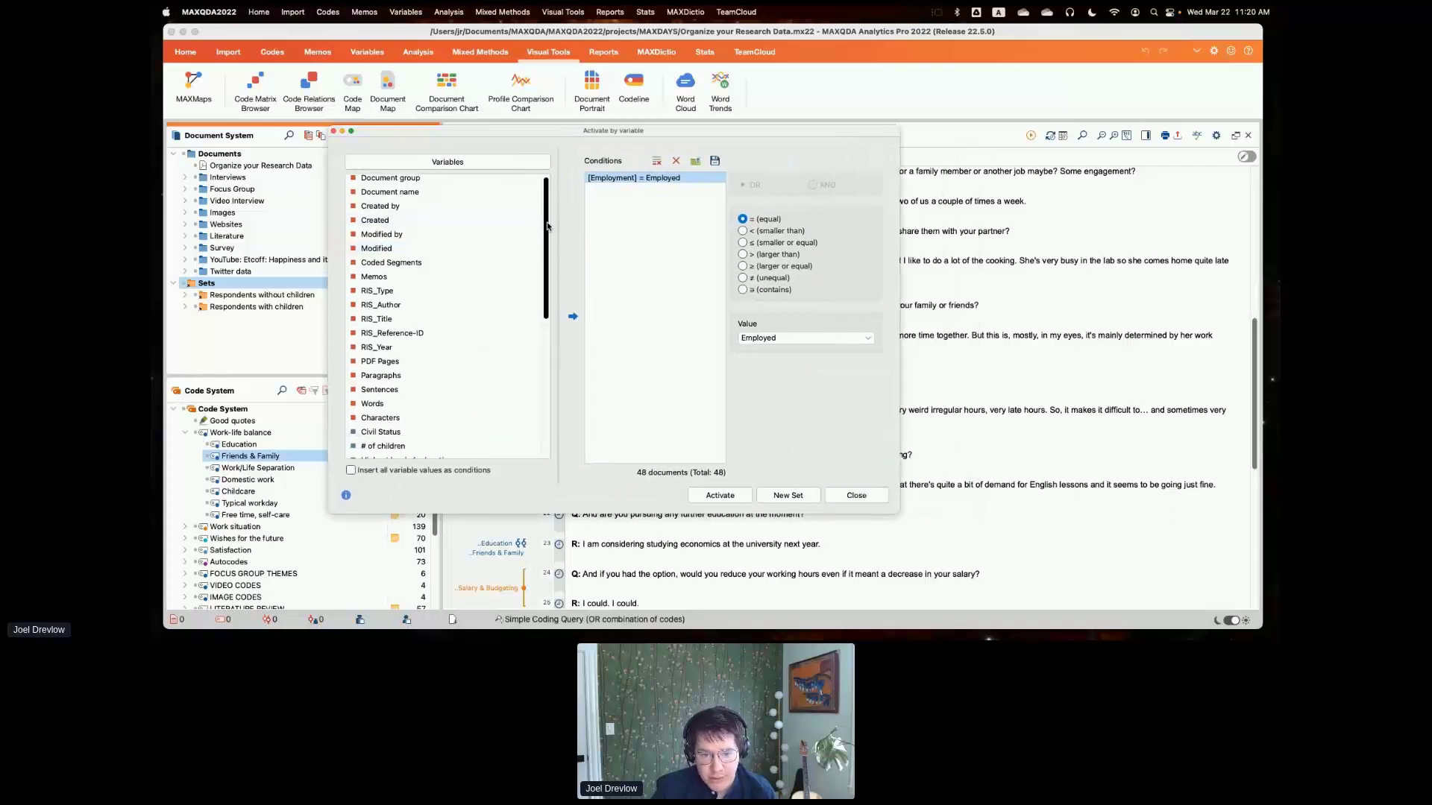
left_click_drag(545, 255, 547, 187)
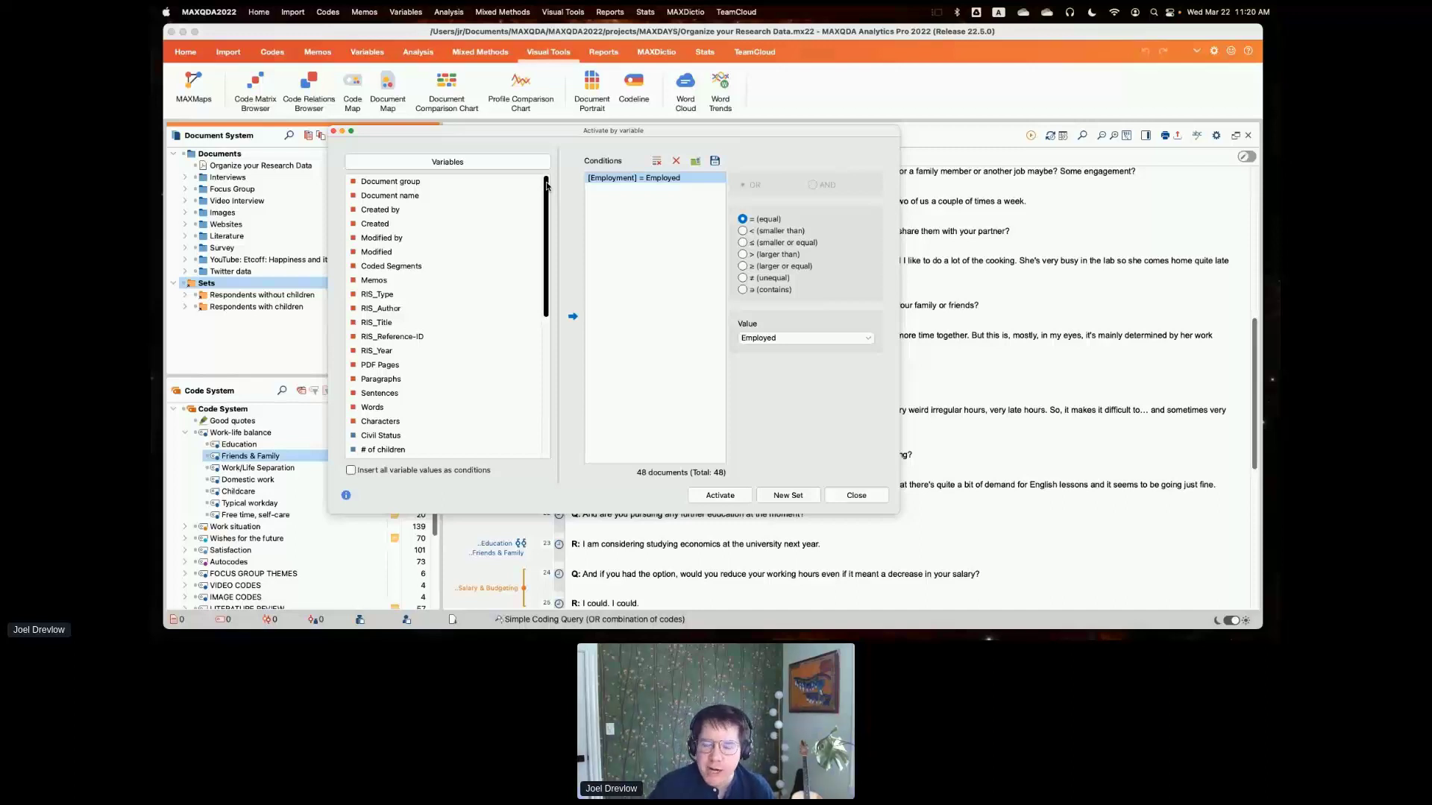
scroll(506, 320, "down", 8)
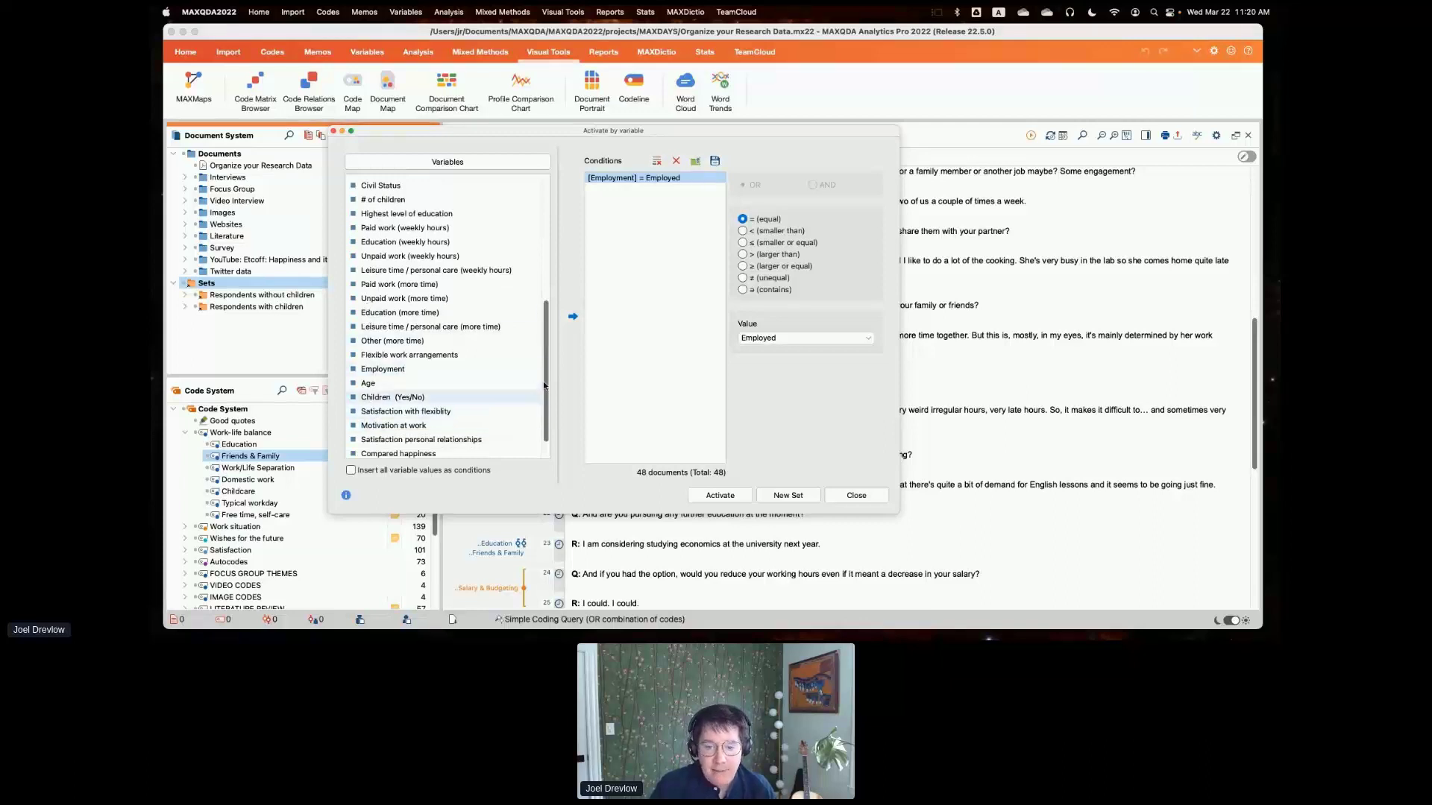
left_click_drag(543, 386, 545, 399)
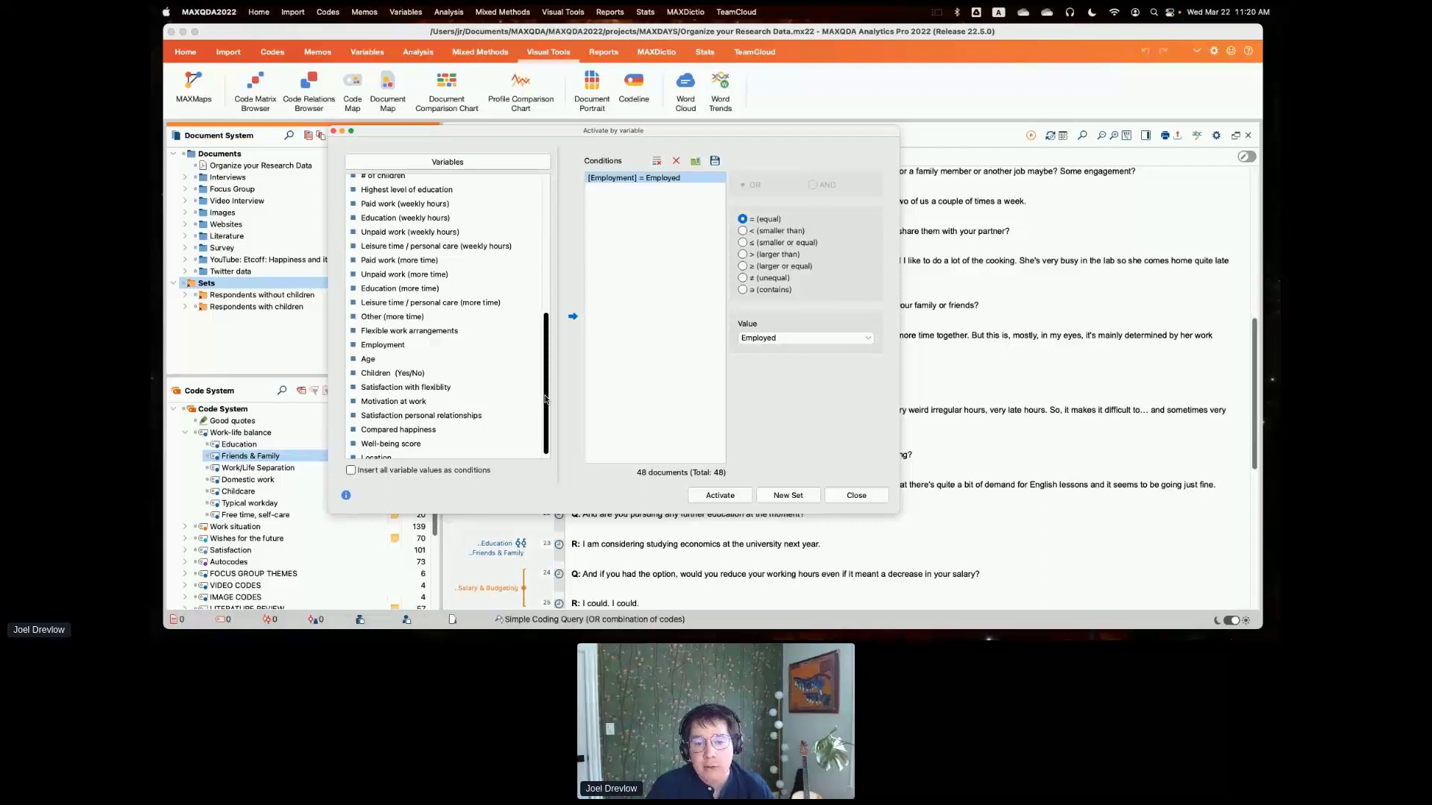
left_click_drag(546, 399, 542, 309)
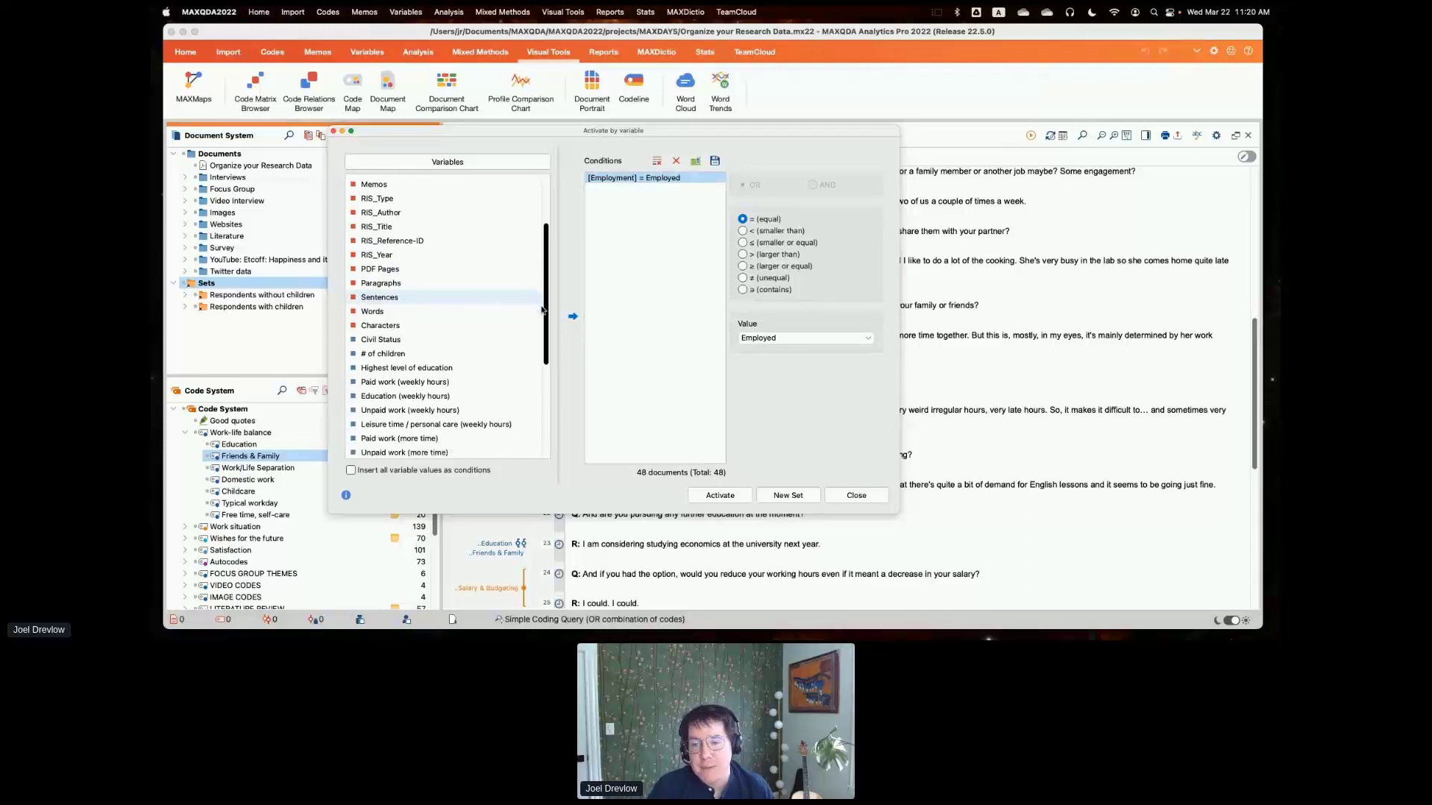
- Replace the Employment condition with one requiring Highest level of education to equal Bachelor degree
left_click(657, 161)
left_click(755, 387)
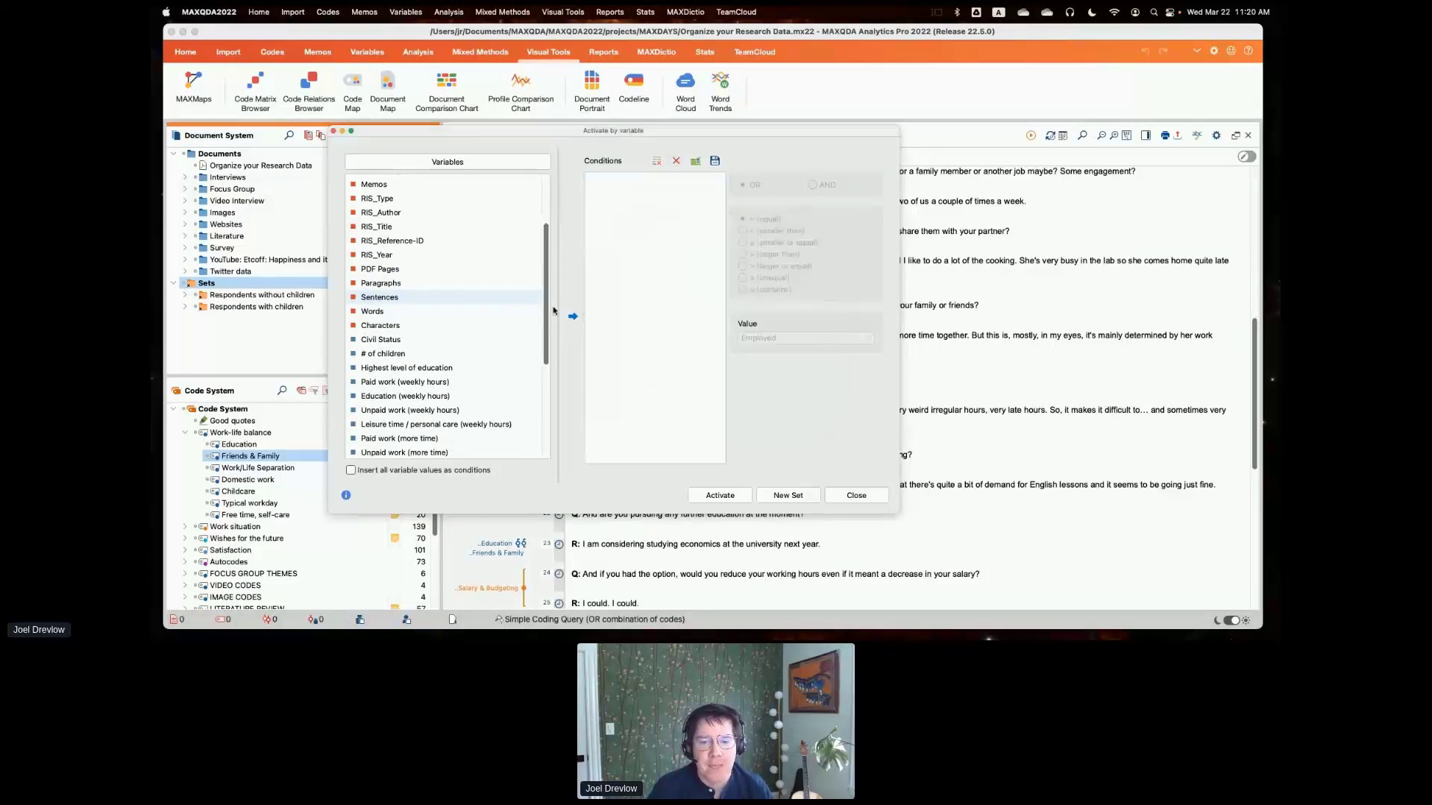
left_click_drag(545, 314, 546, 349)
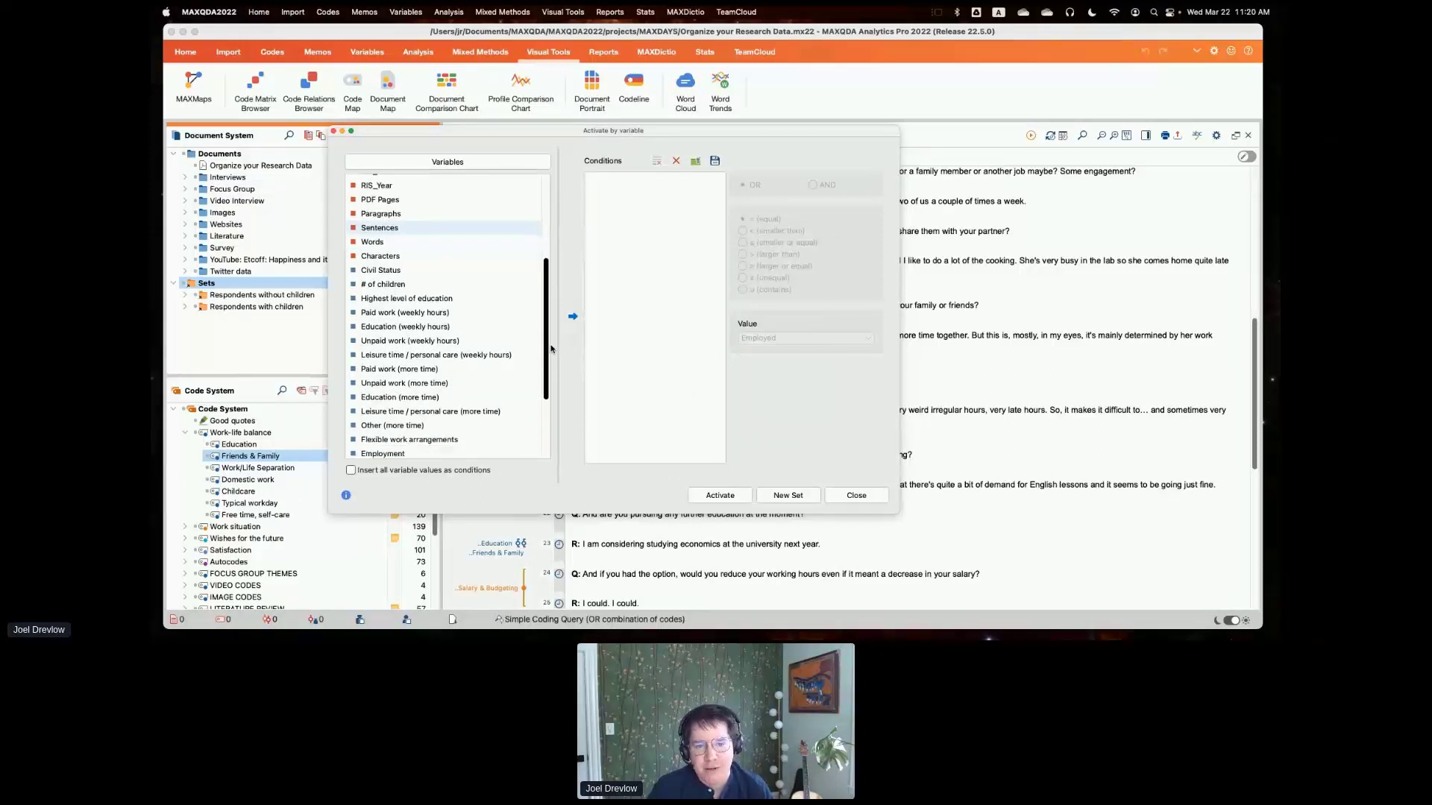
double_click(430, 299)
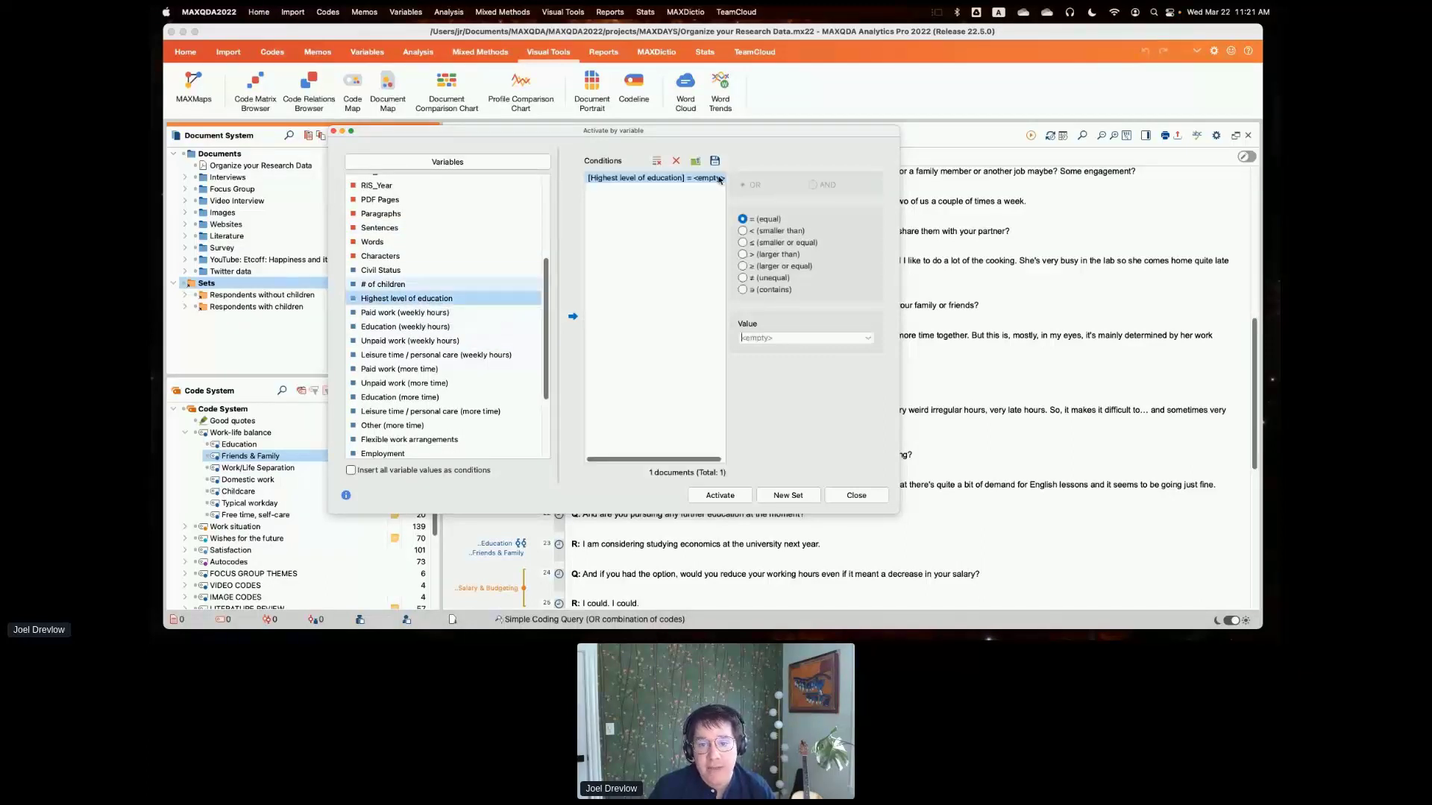
left_click(867, 339)
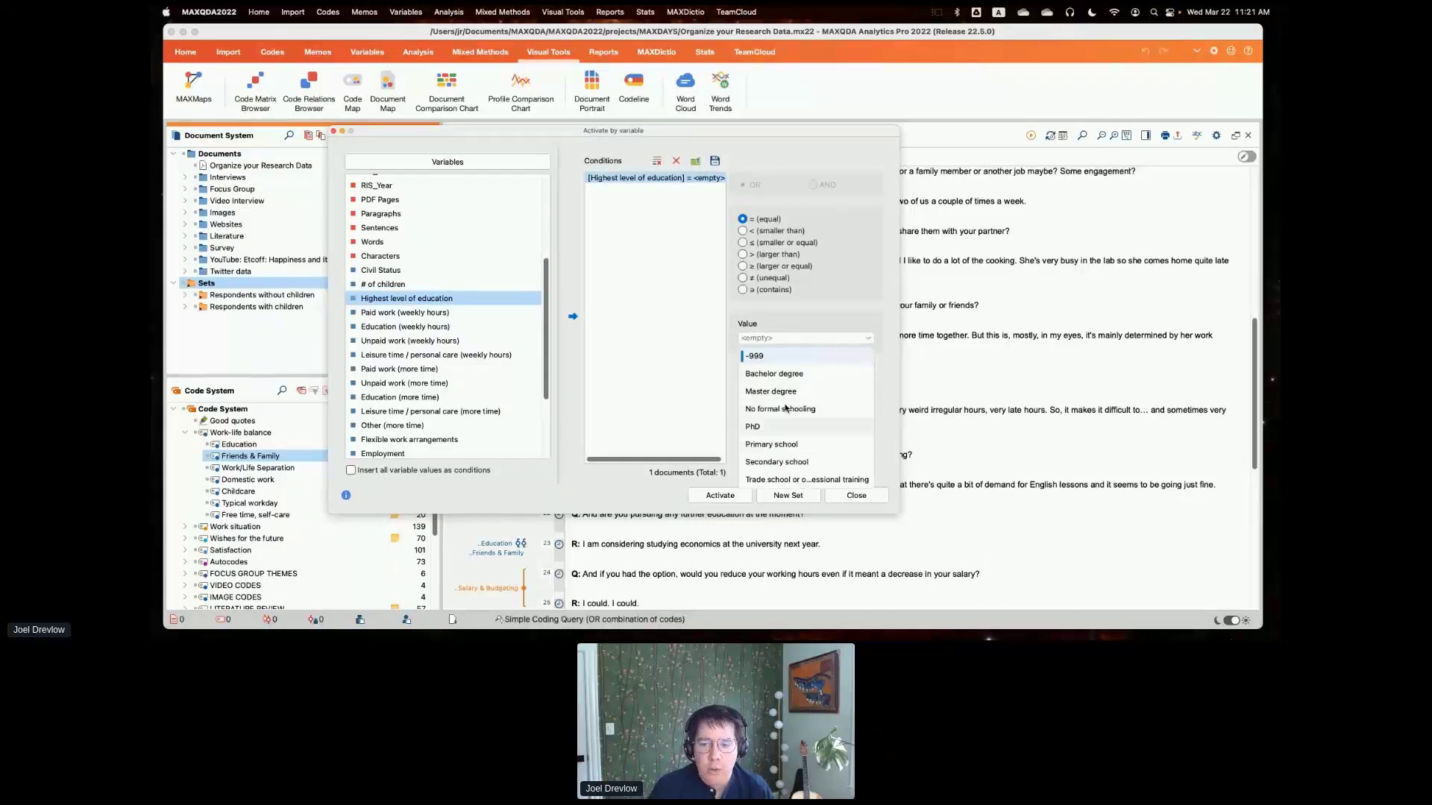
left_click(783, 374)
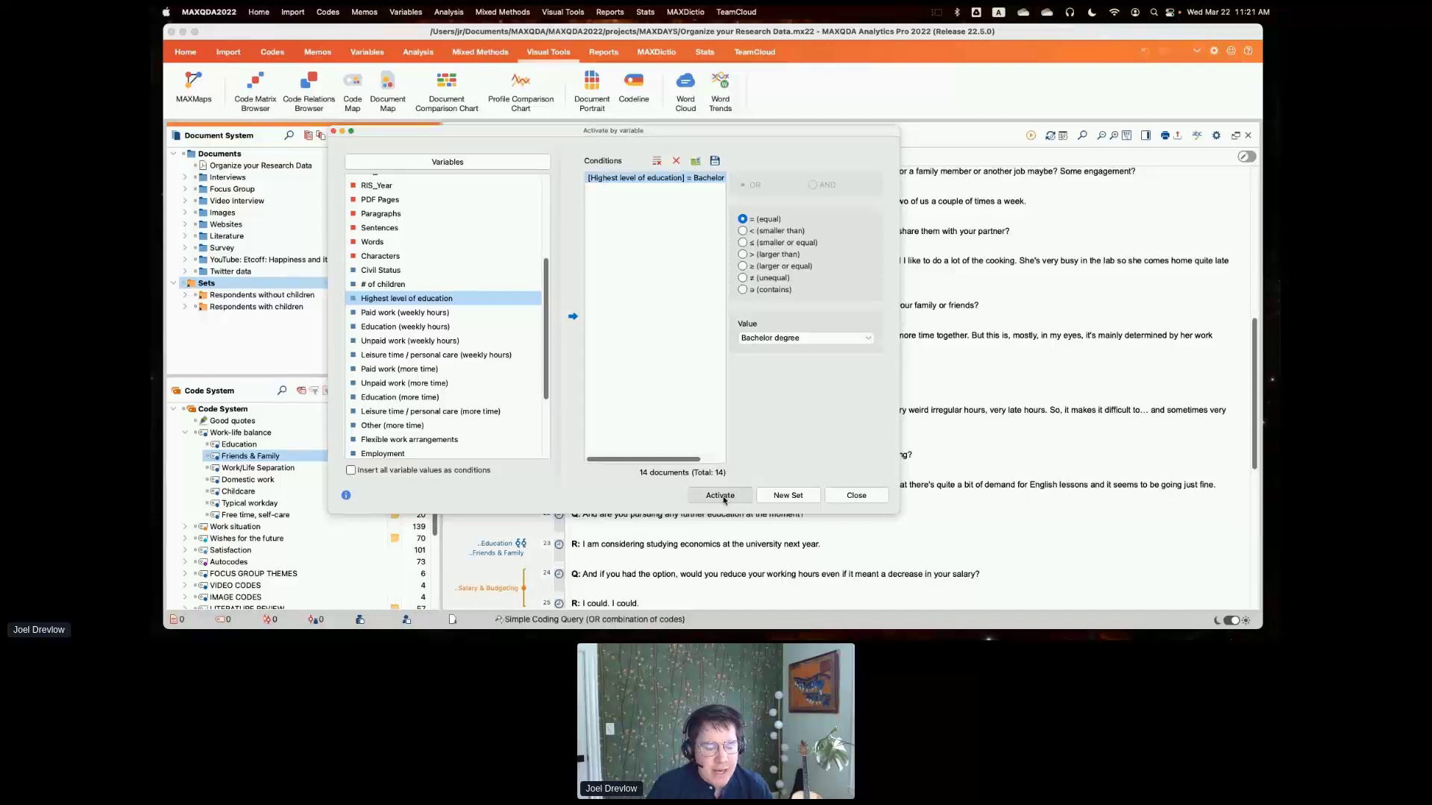
- Create a new document set from the Bachelor degree condition, close the dialog and collapse the set
left_click(788, 496)
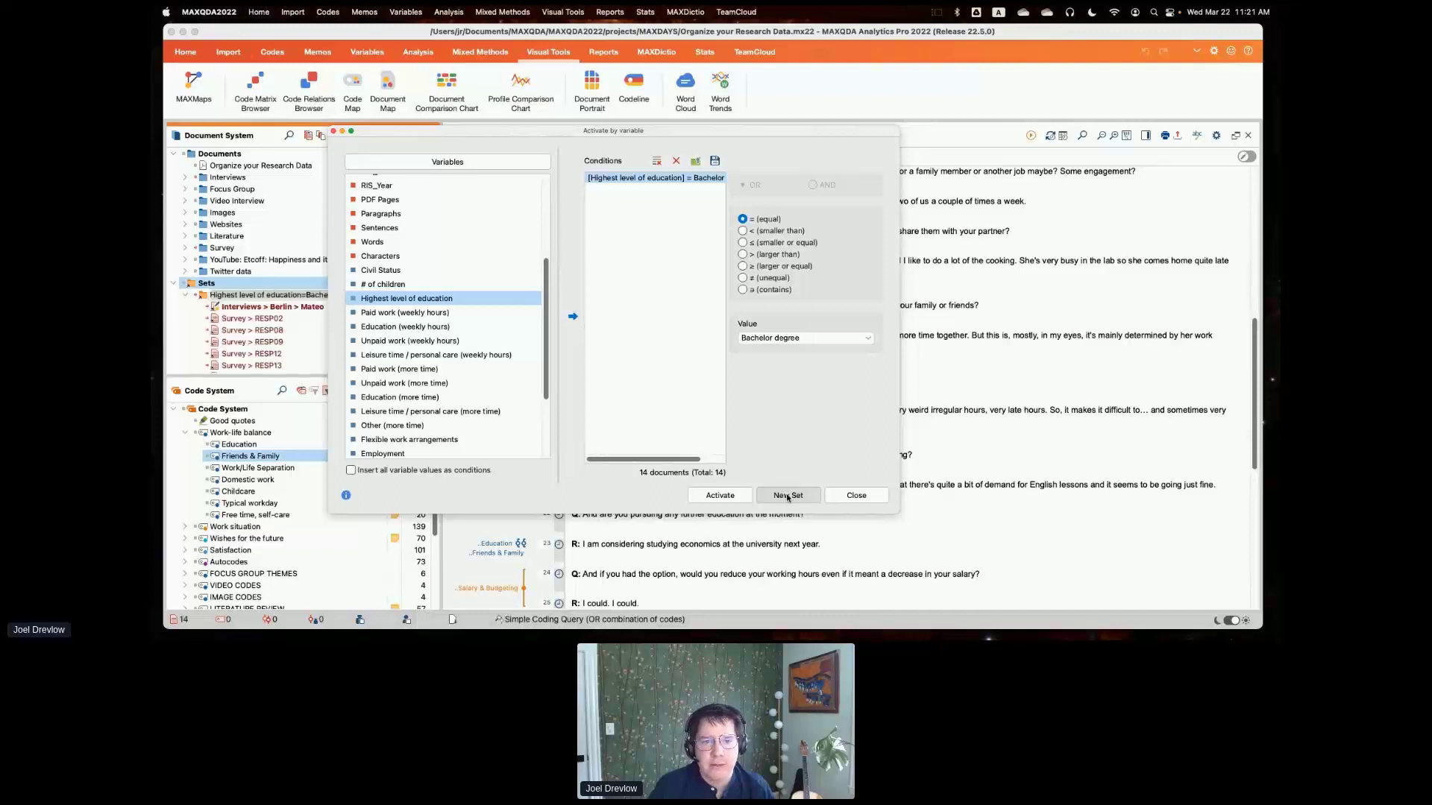
left_click(334, 132)
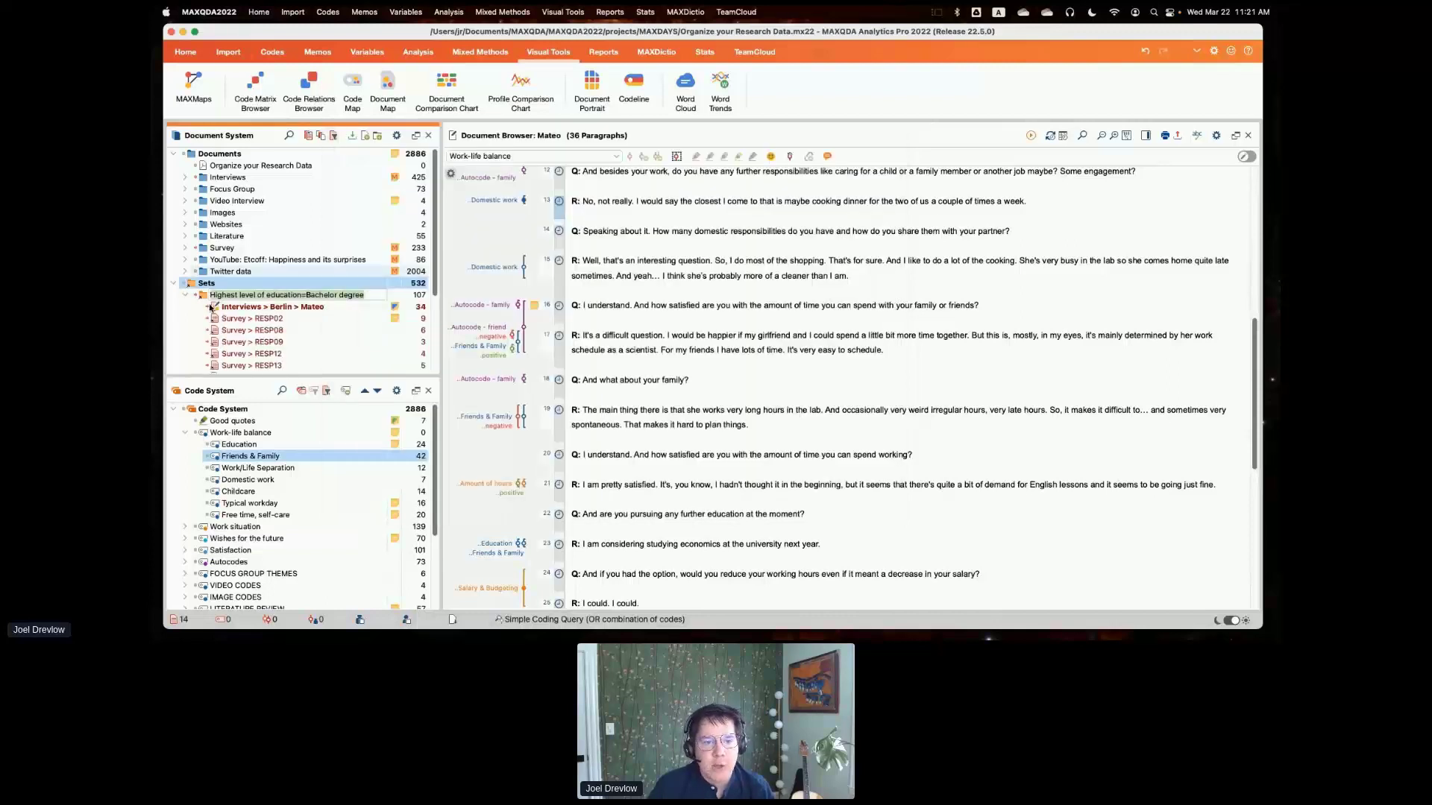
left_click(183, 296)
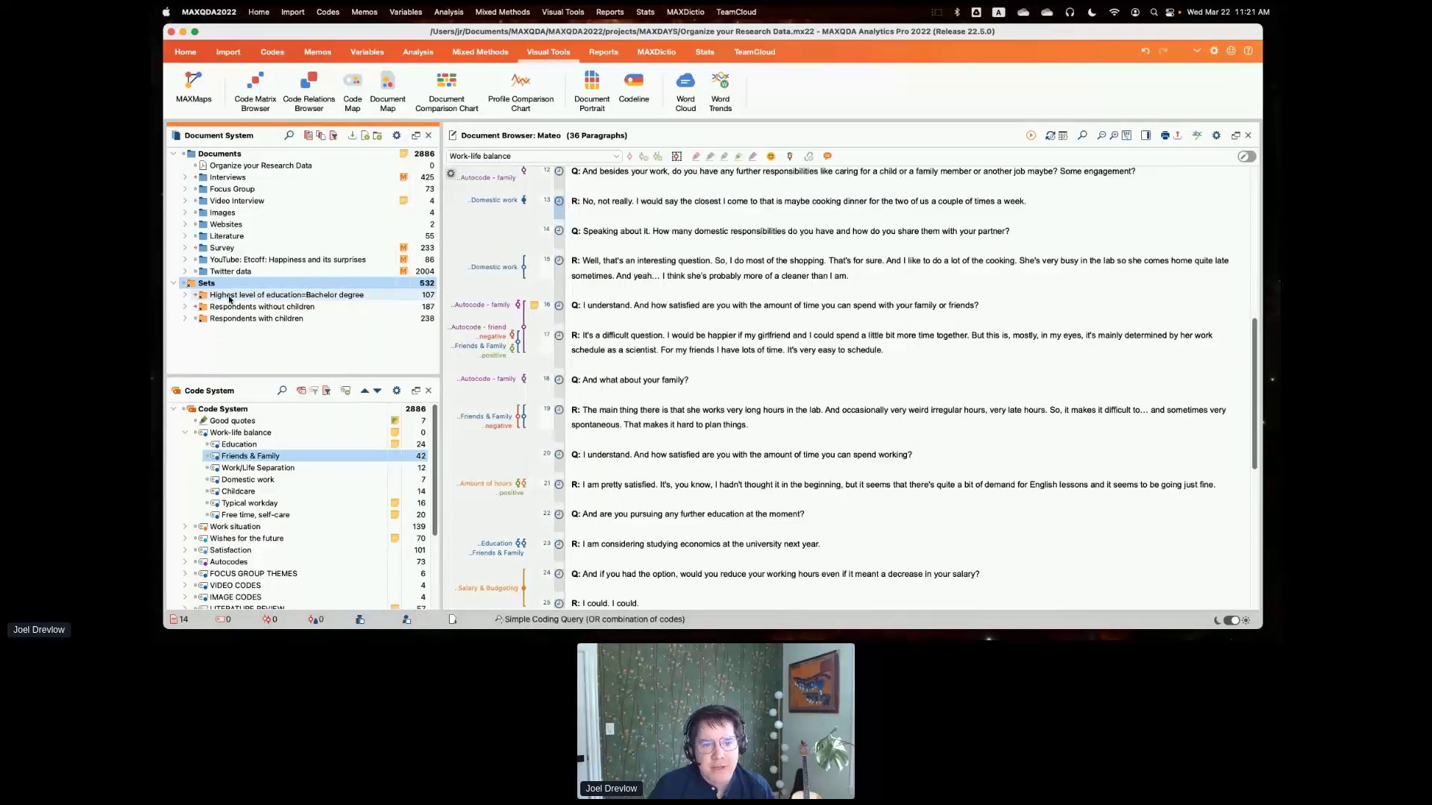
- Rename the Bachelor degree set as "Analysis for" followed by the person's first name, and collapse the set
left_click(336, 297)
double_click(336, 296)
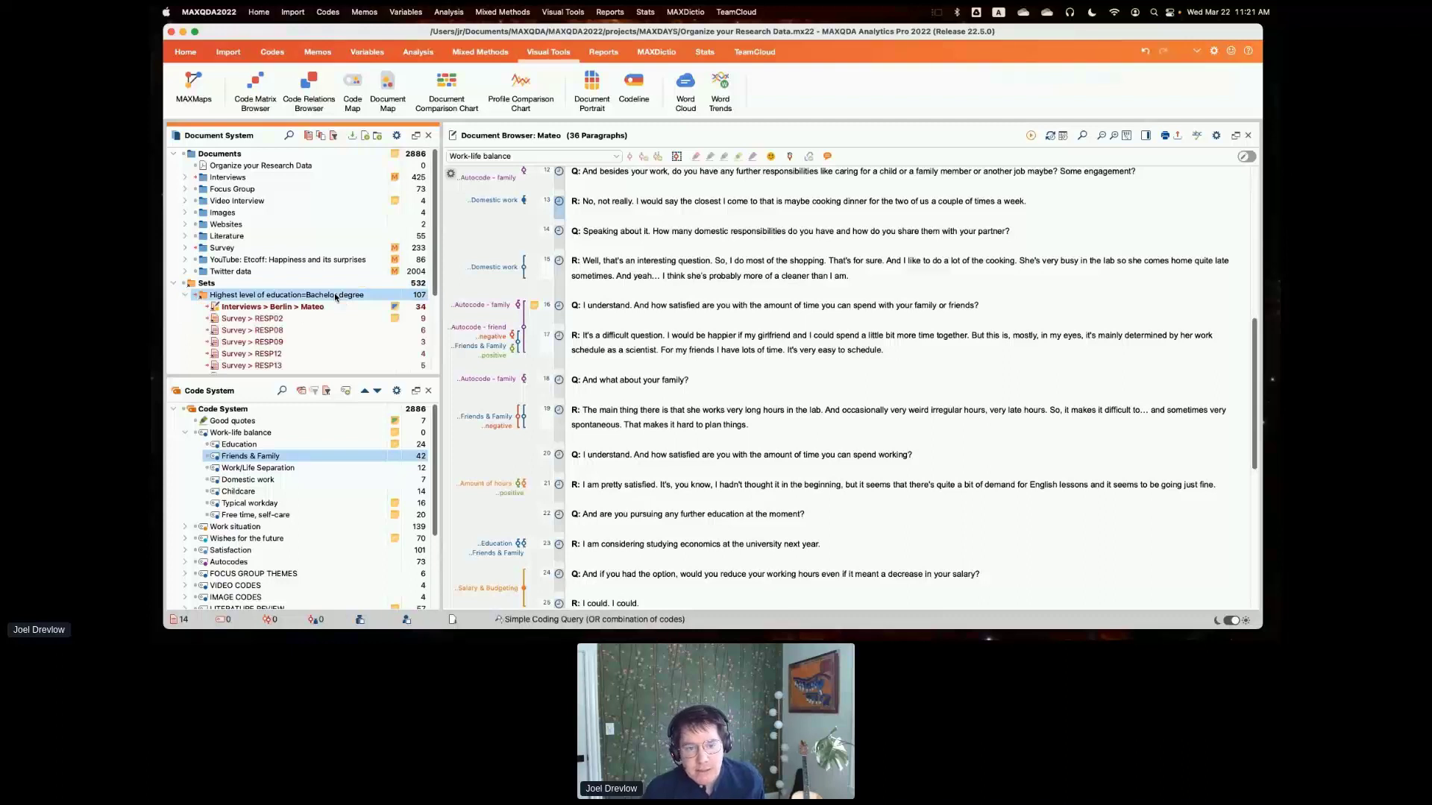
left_click(336, 297)
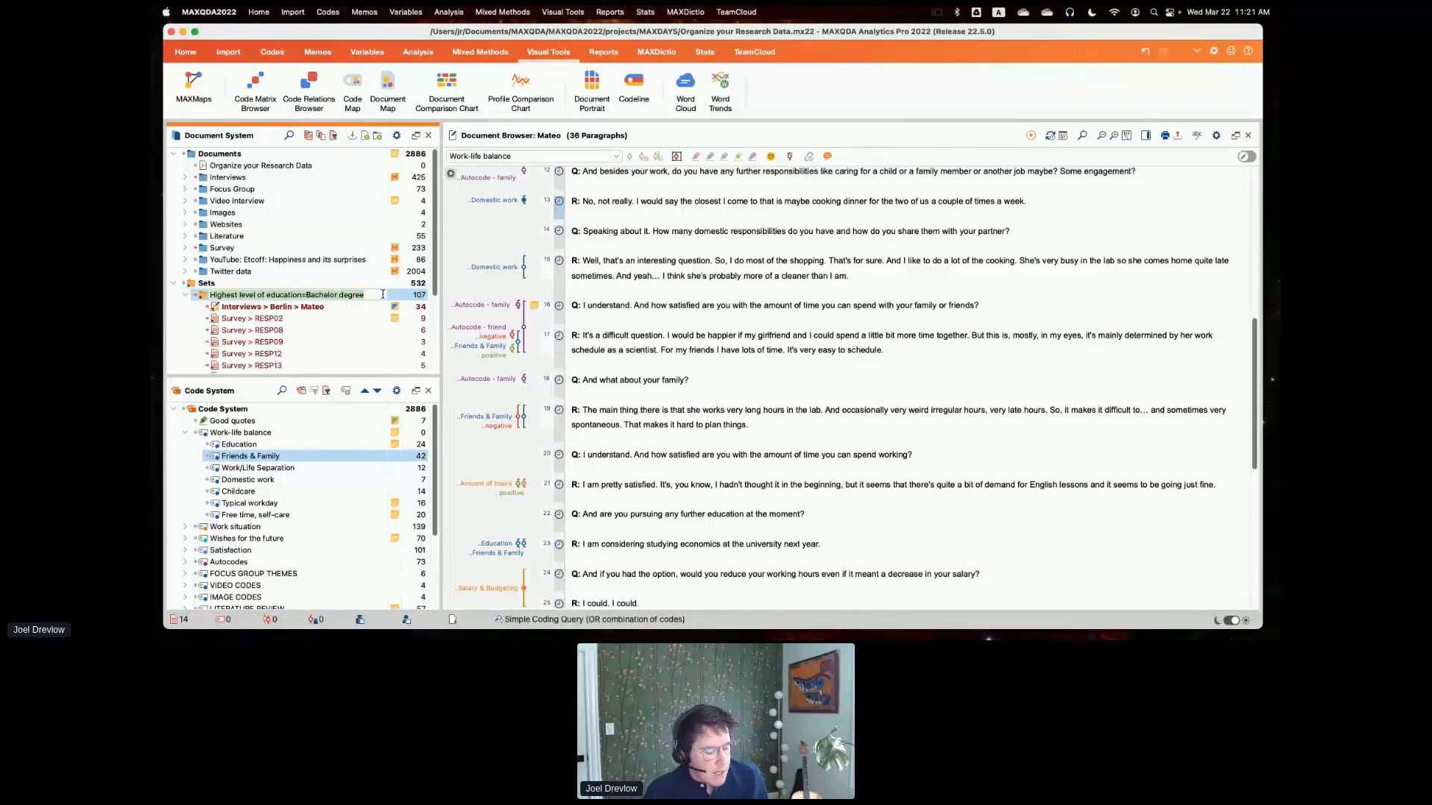
left_click_drag(366, 294, 345, 296)
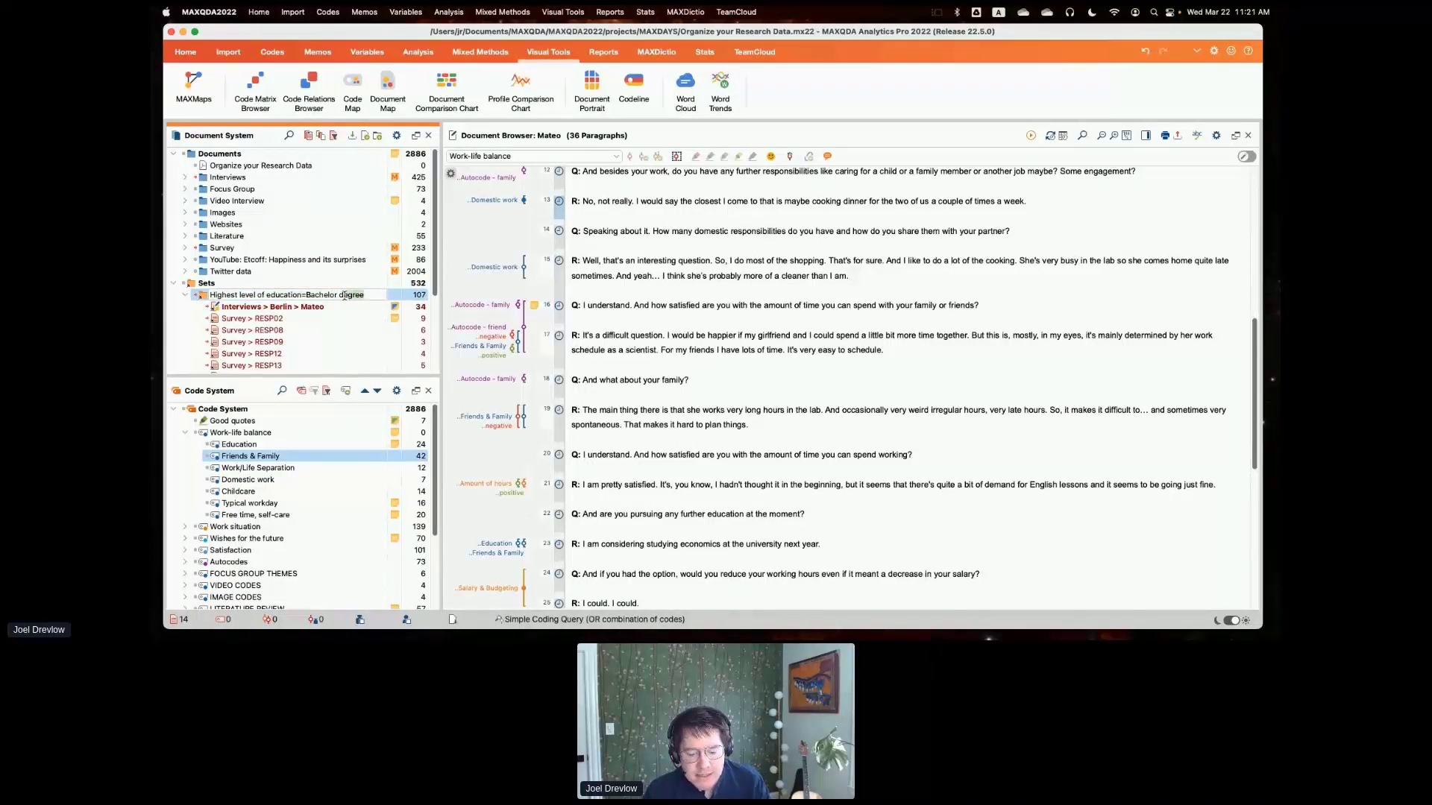
key("BackSpace")
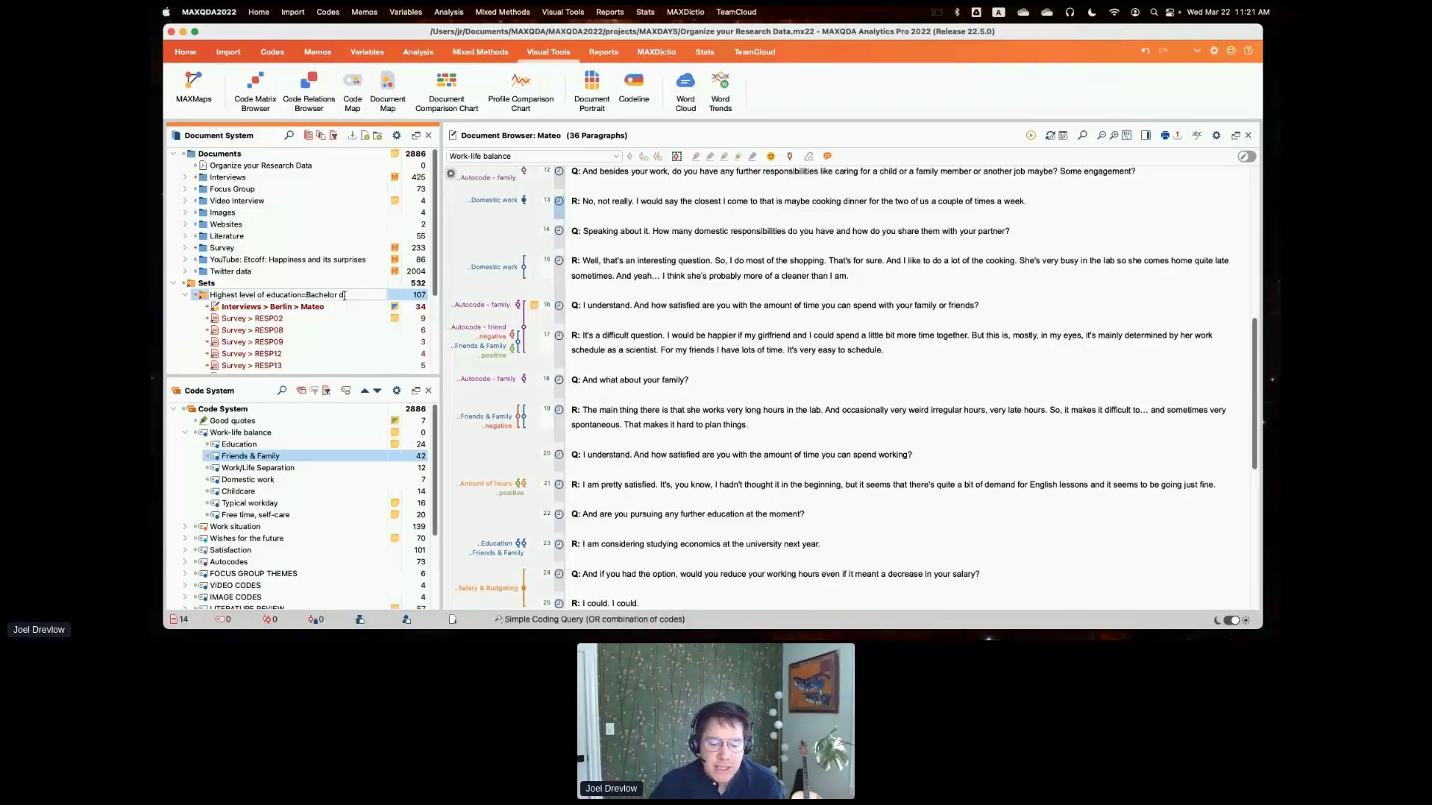
key("BackSpace")
key("BackSpace")
key("BackSpace")
key("BackSpace")
key("BackSpace")
key("BackSpace")
key("BackSpace")
key("BackSpace")
key("BackSpace")
key("BackSpace")
key("BackSpace")
key("BackSpace")
key("BackSpace")
key("BackSpace")
key("BackSpace")
key("BackSpace")
key("BackSpace")
key("BackSpace")
key("BackSpace")
key("BackSpace")
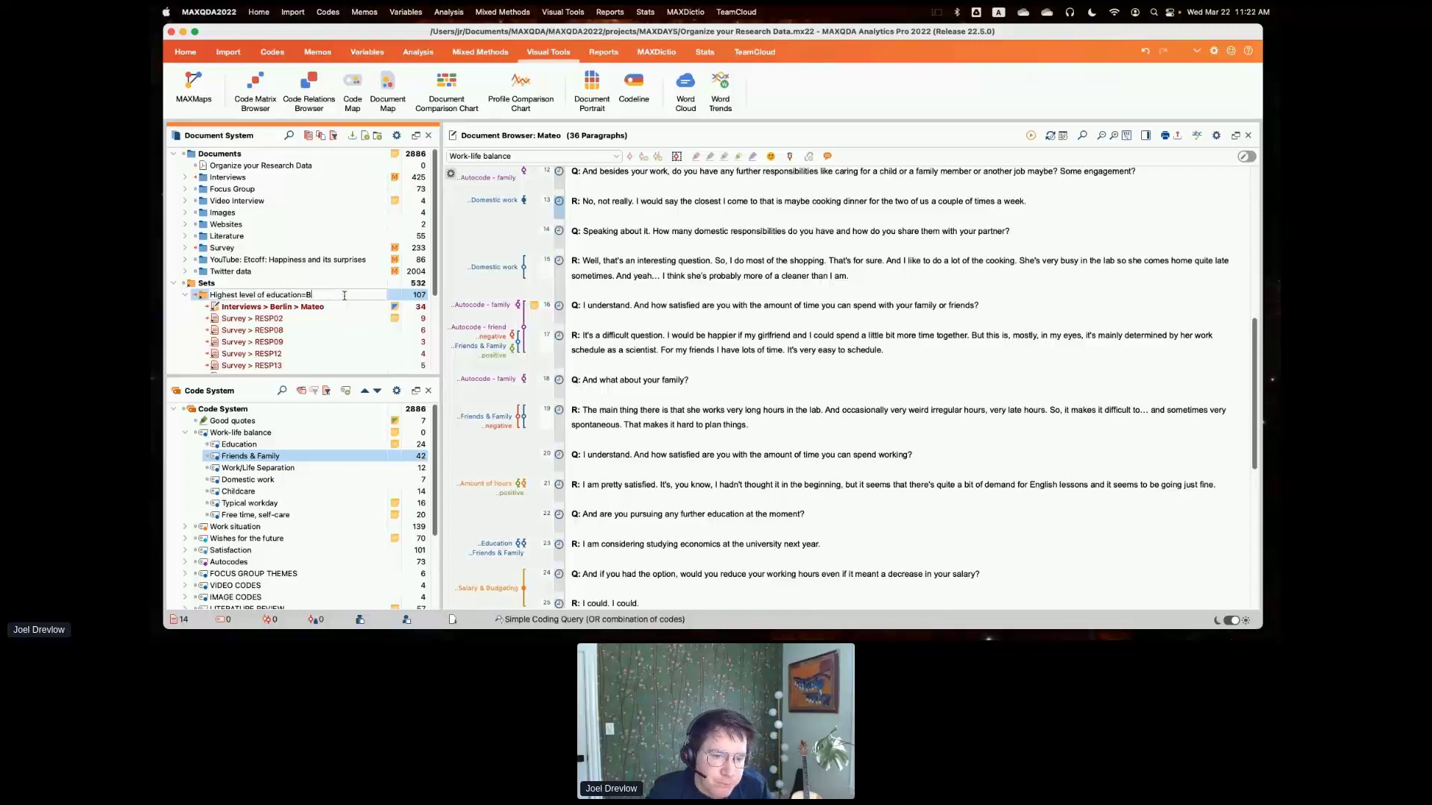
key("BackSpace")
key("BackSpace")
key("BackSpace")
key("BackSpace")
key("BackSpace")
key("BackSpace")
key("BackSpace")
key("BackSpace")
key("BackSpace")
key("BackSpace")
key("BackSpace")
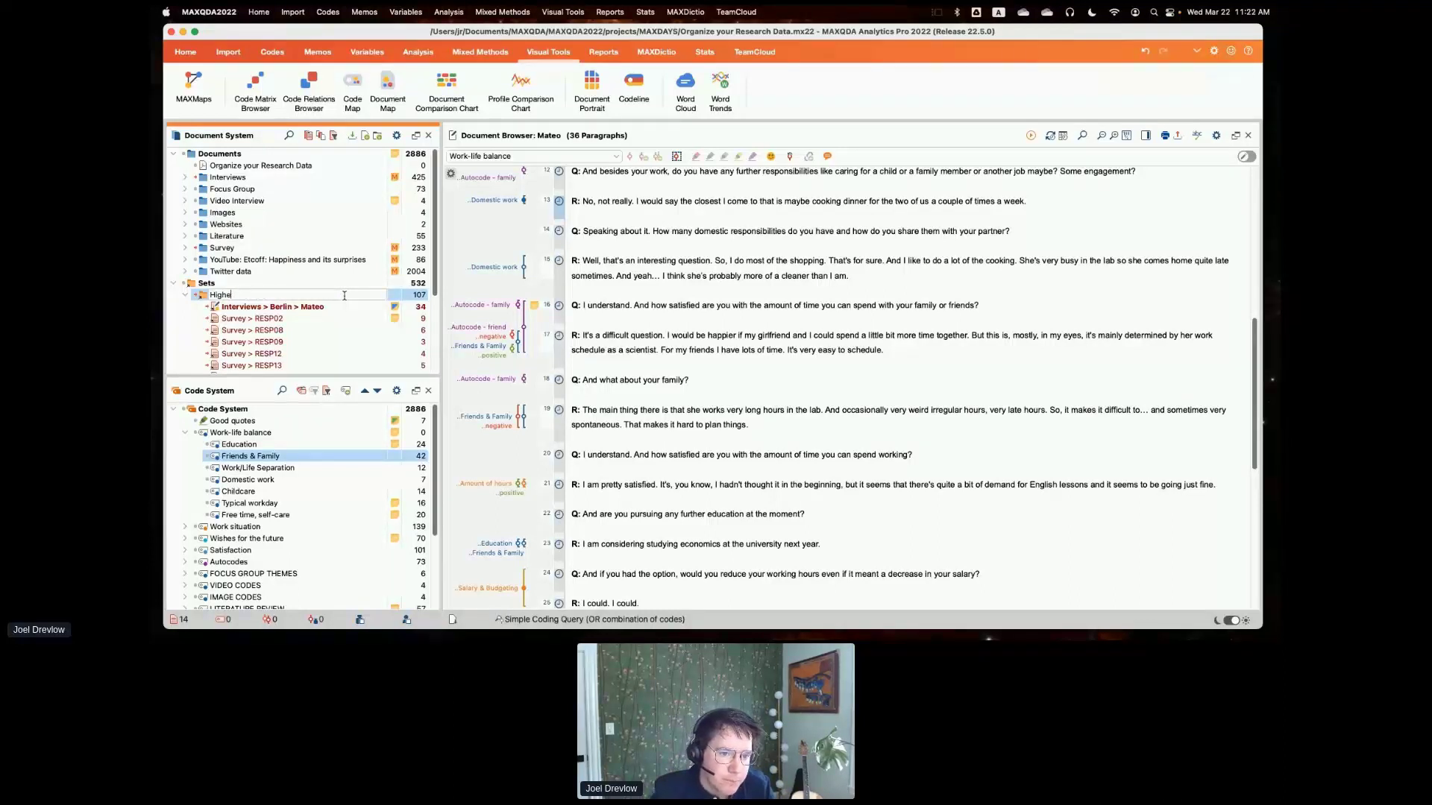
type("Analysis for Jim")
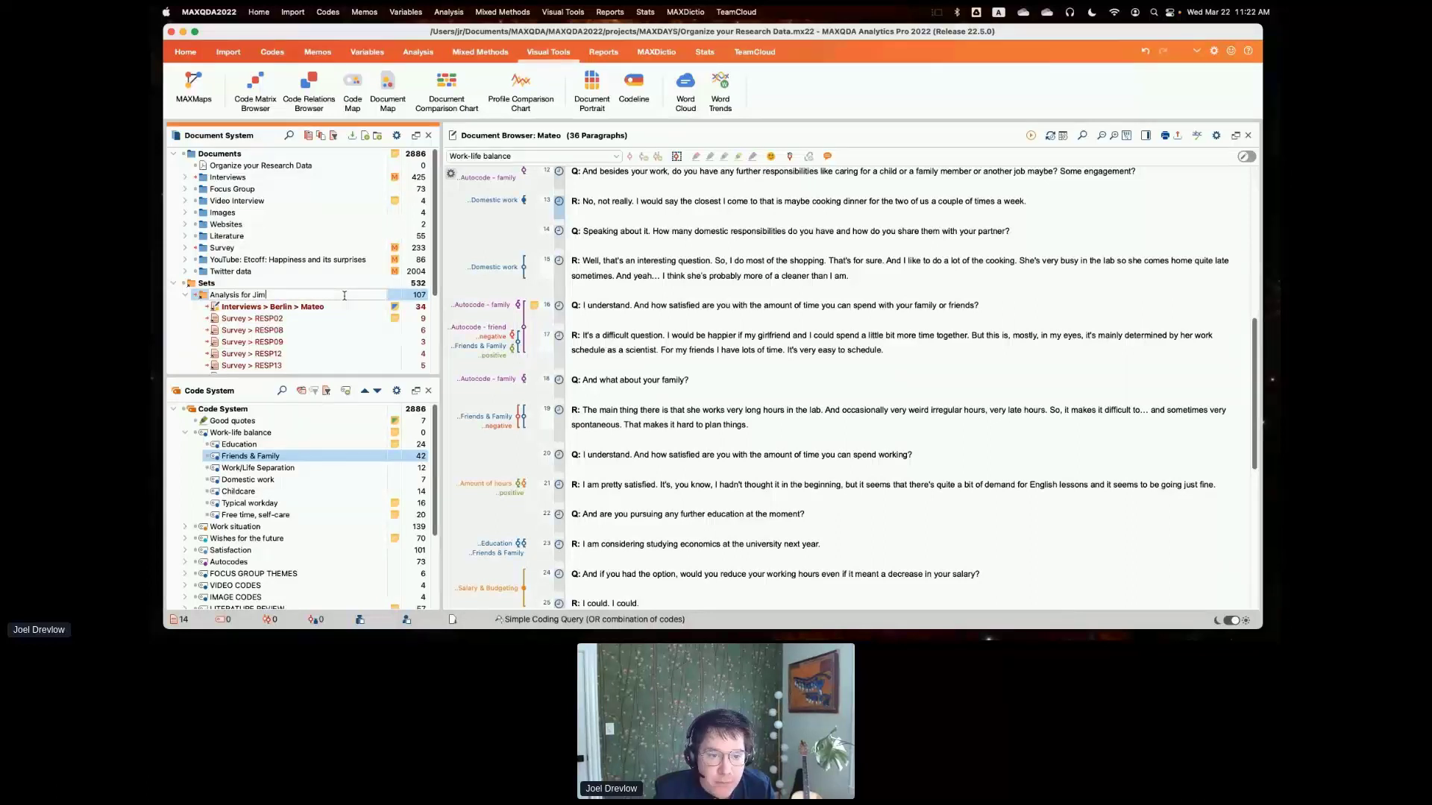
key("Return")
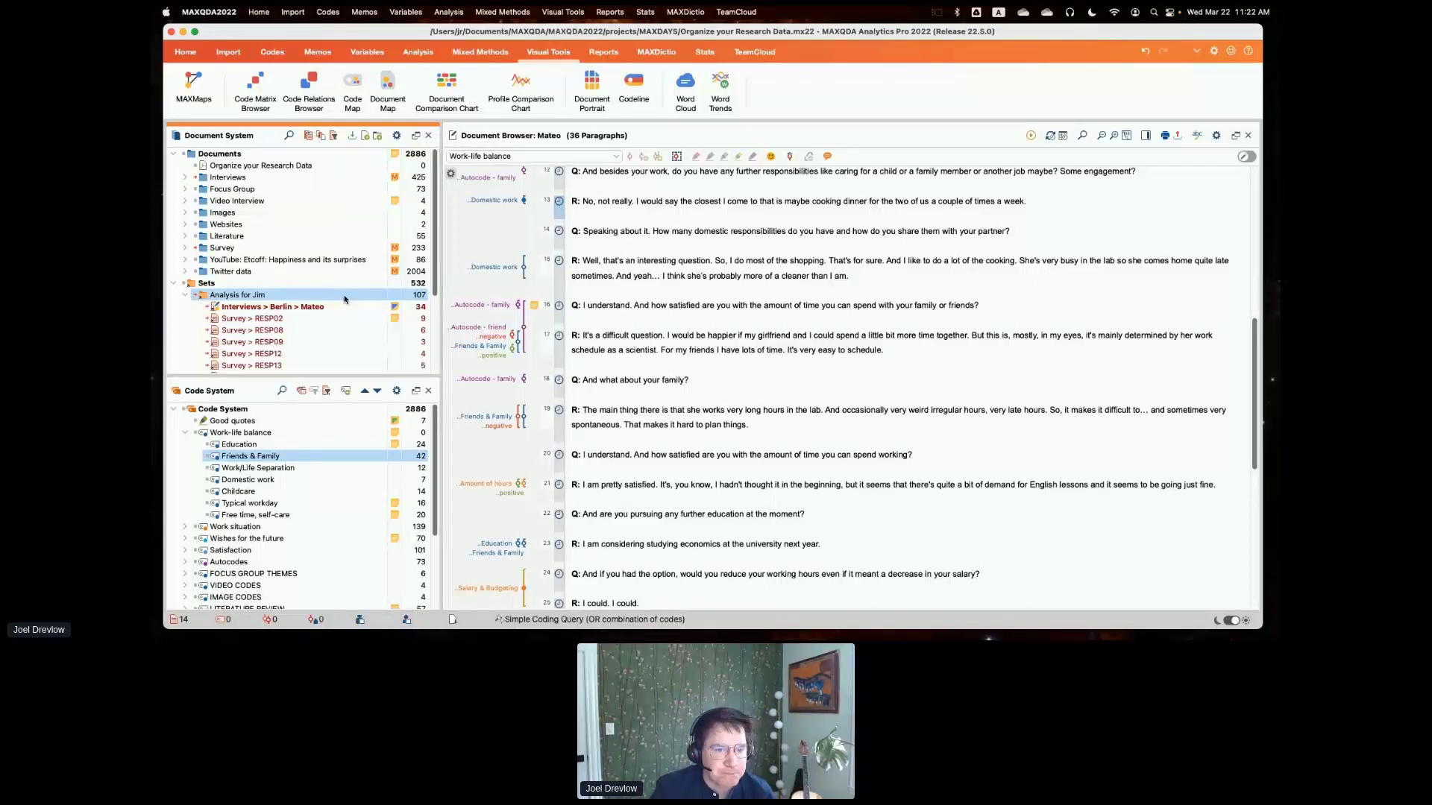
left_click(185, 294)
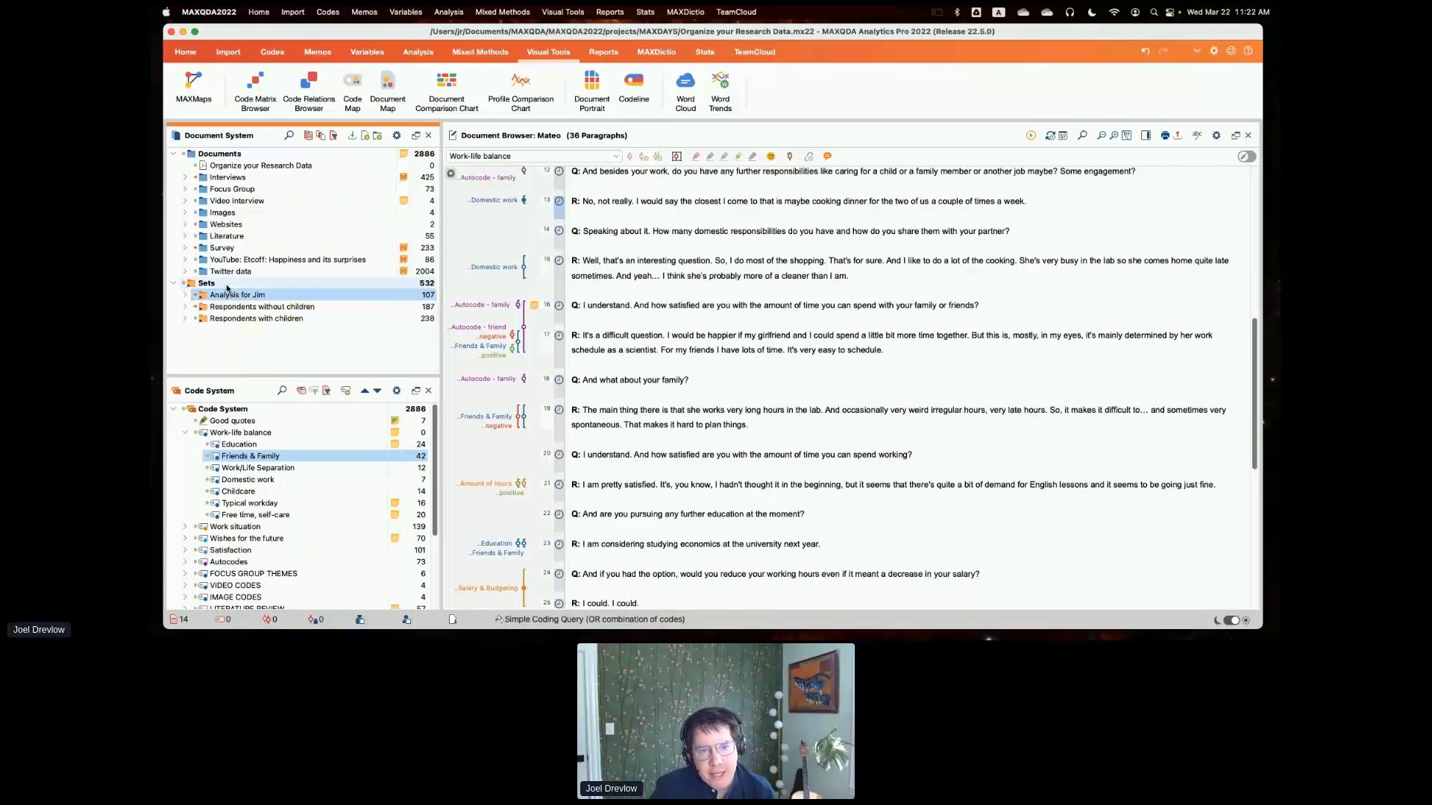
- In activation by variables, combine the Employed condition with an AND condition of Age equal to 18, closing without activating
left_click(334, 136)
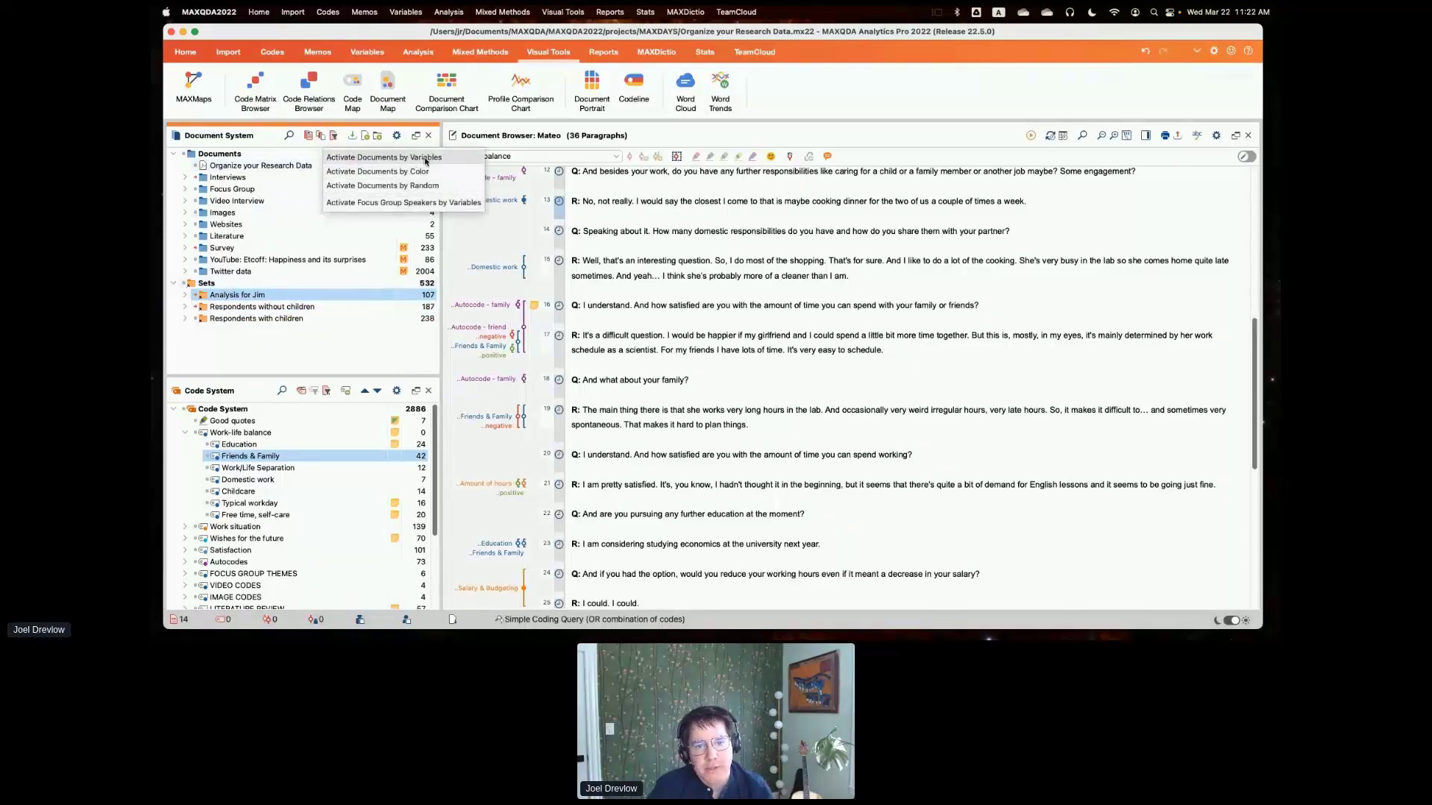
left_click(425, 161)
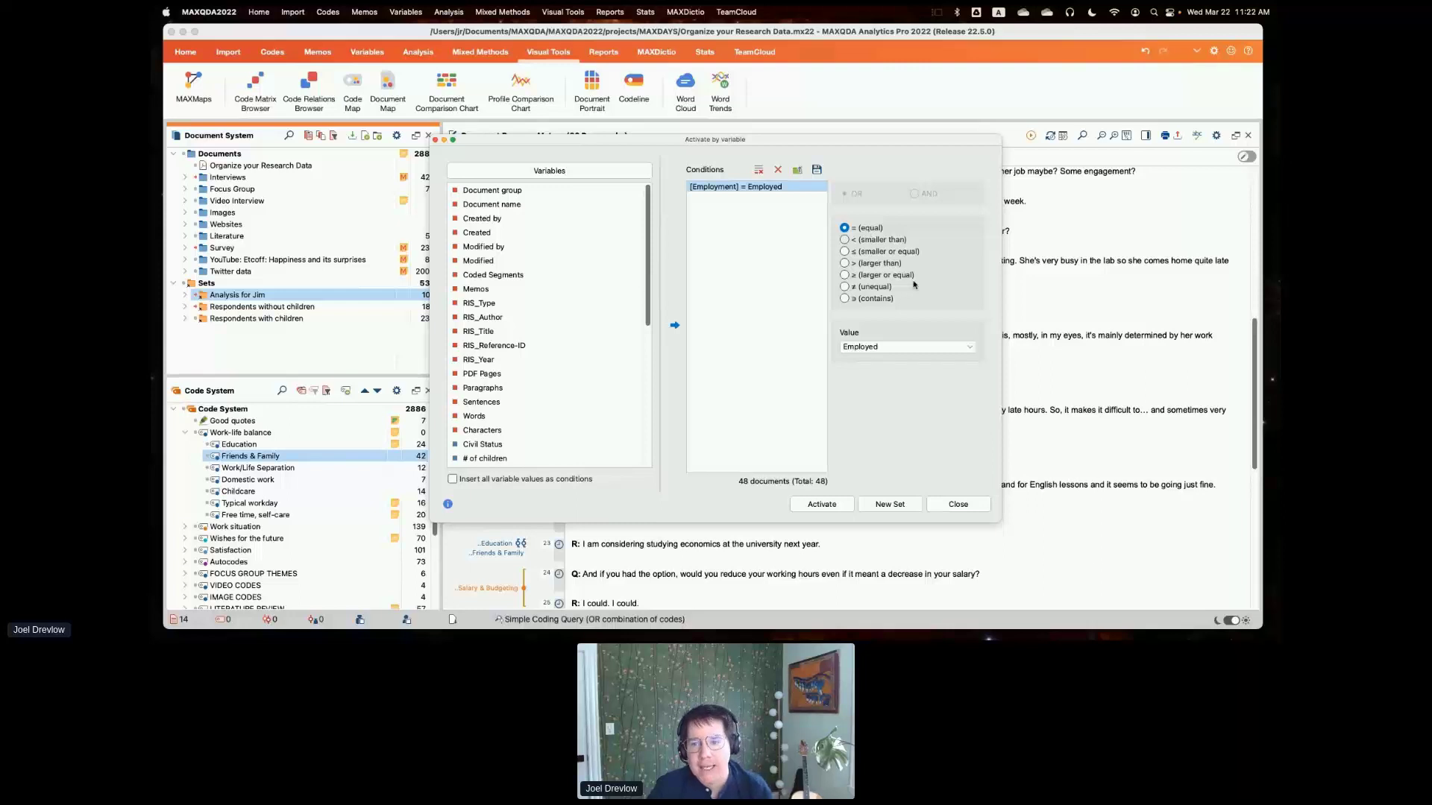
scroll(587, 346, "down", 5)
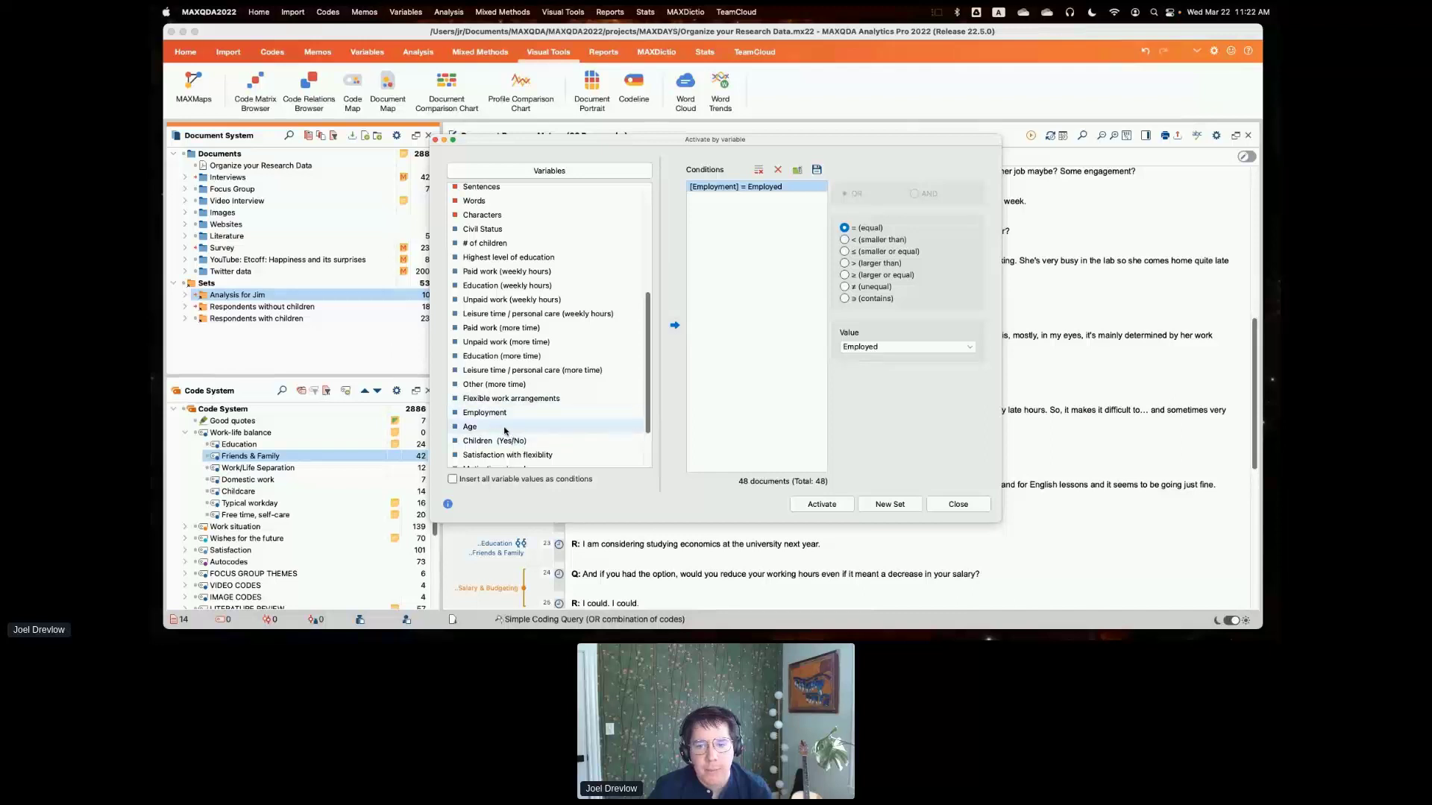
double_click(477, 426)
left_click(915, 195)
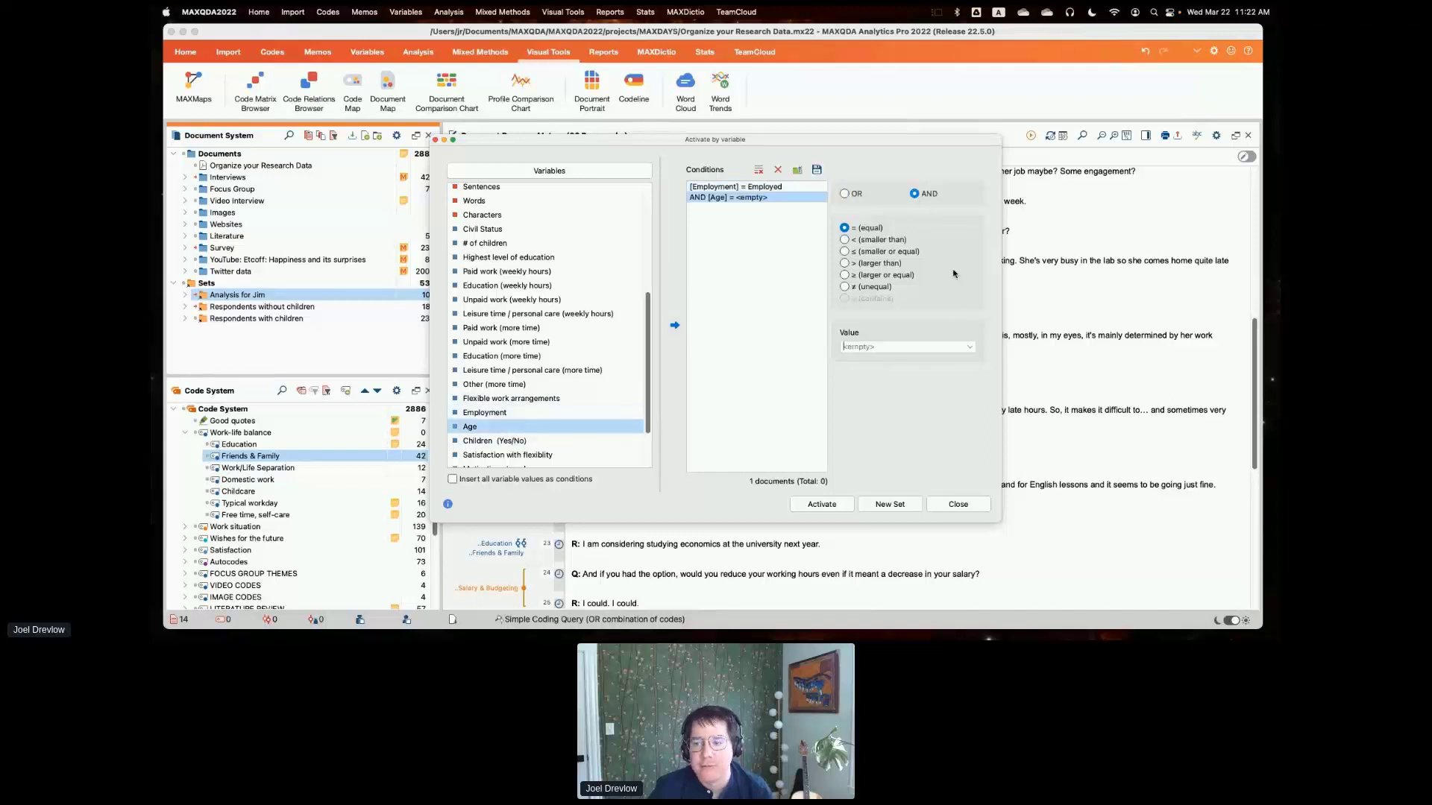
left_click(968, 347)
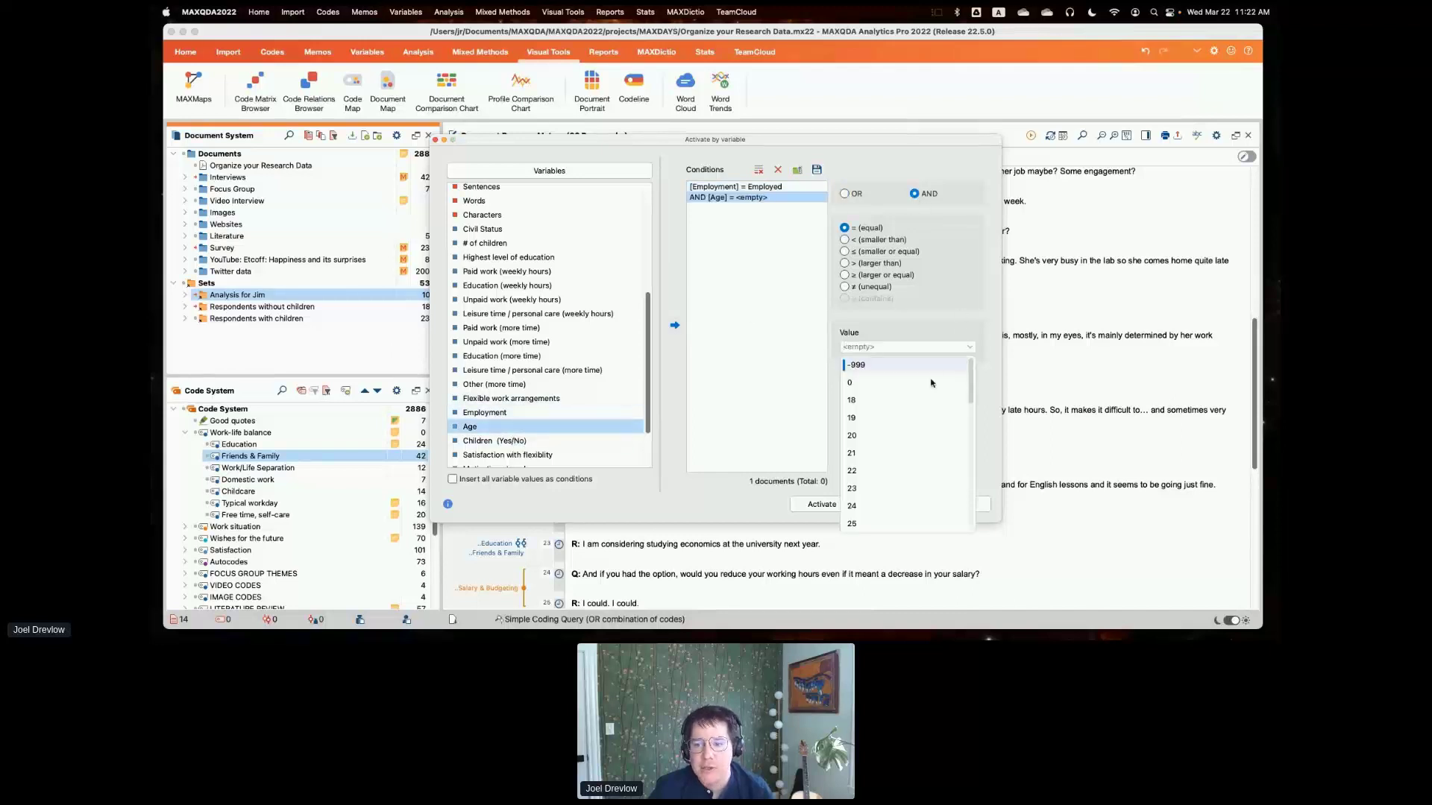
left_click(887, 401)
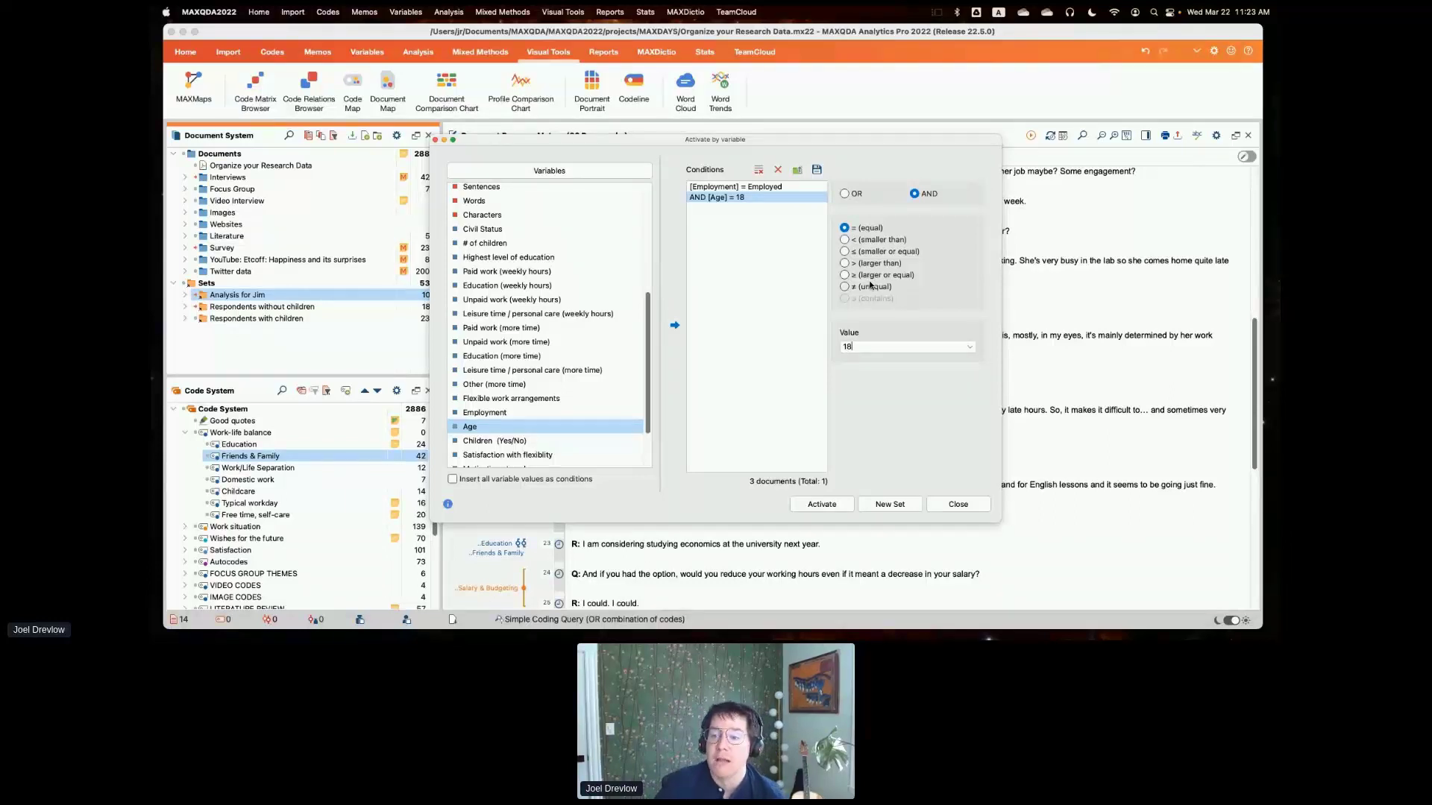
left_click(958, 505)
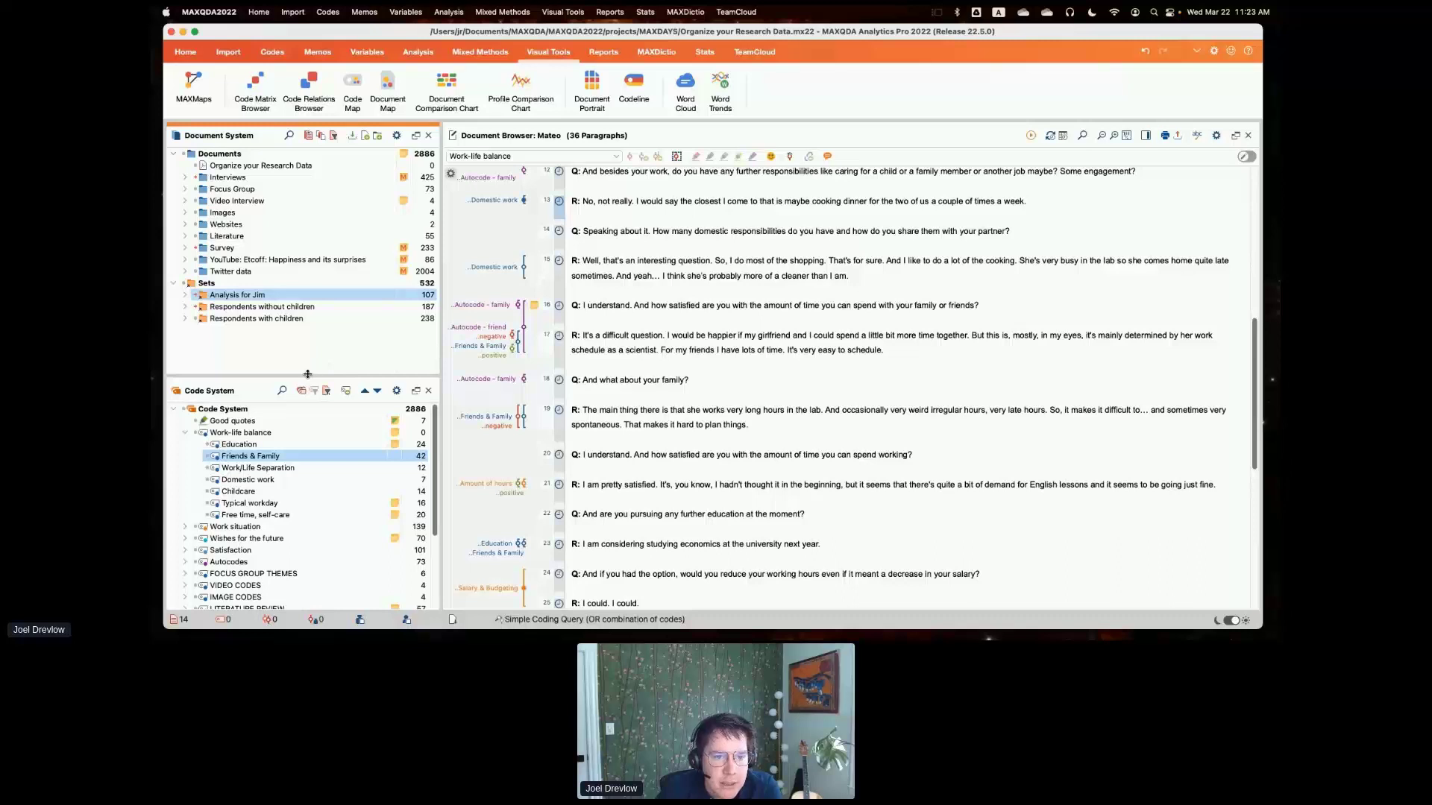
- Expand the Interviews group's Berlin subgroup and view the color choices for its first interview, leaving the color selection without applying one
left_click_drag(308, 378, 309, 368)
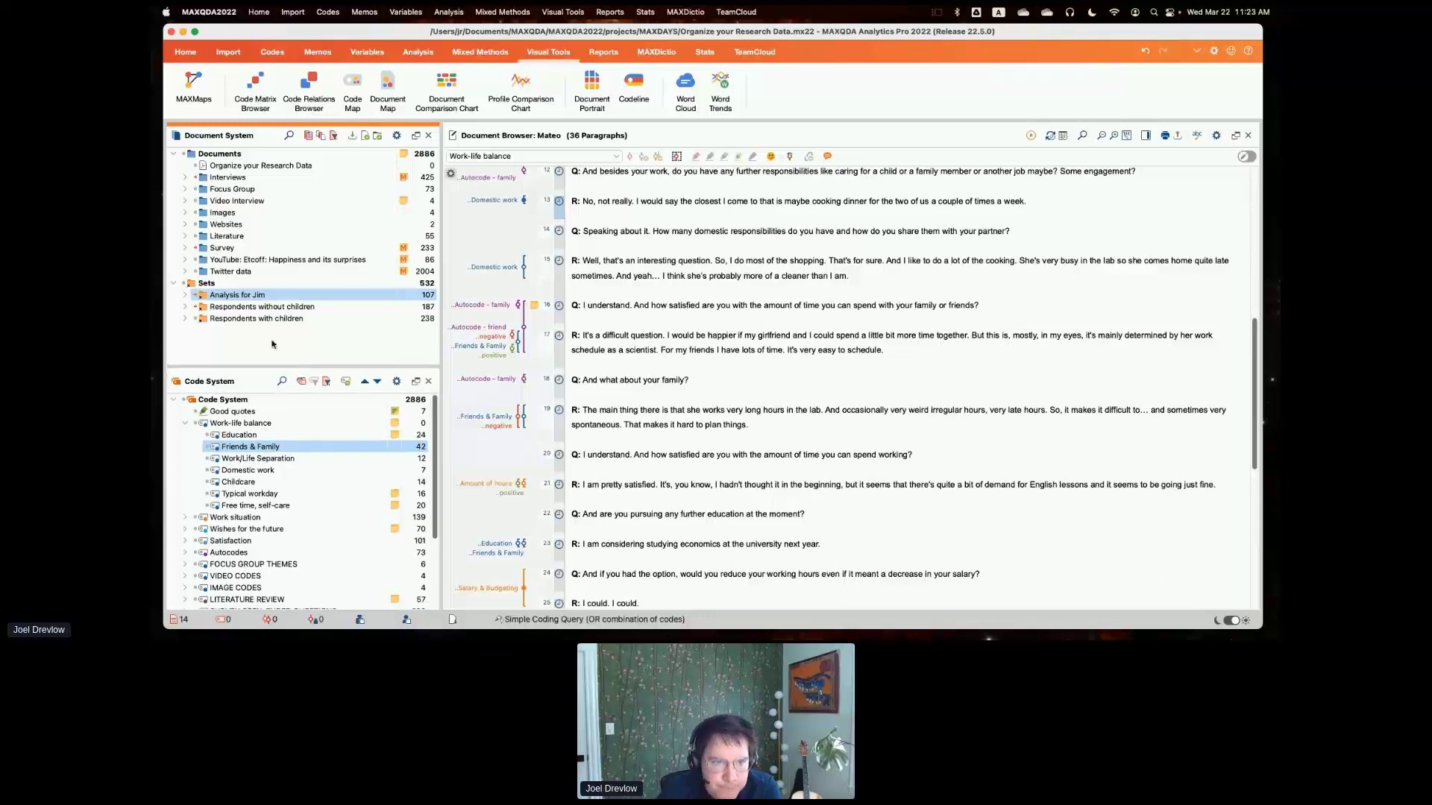
left_click(185, 178)
left_click(197, 188)
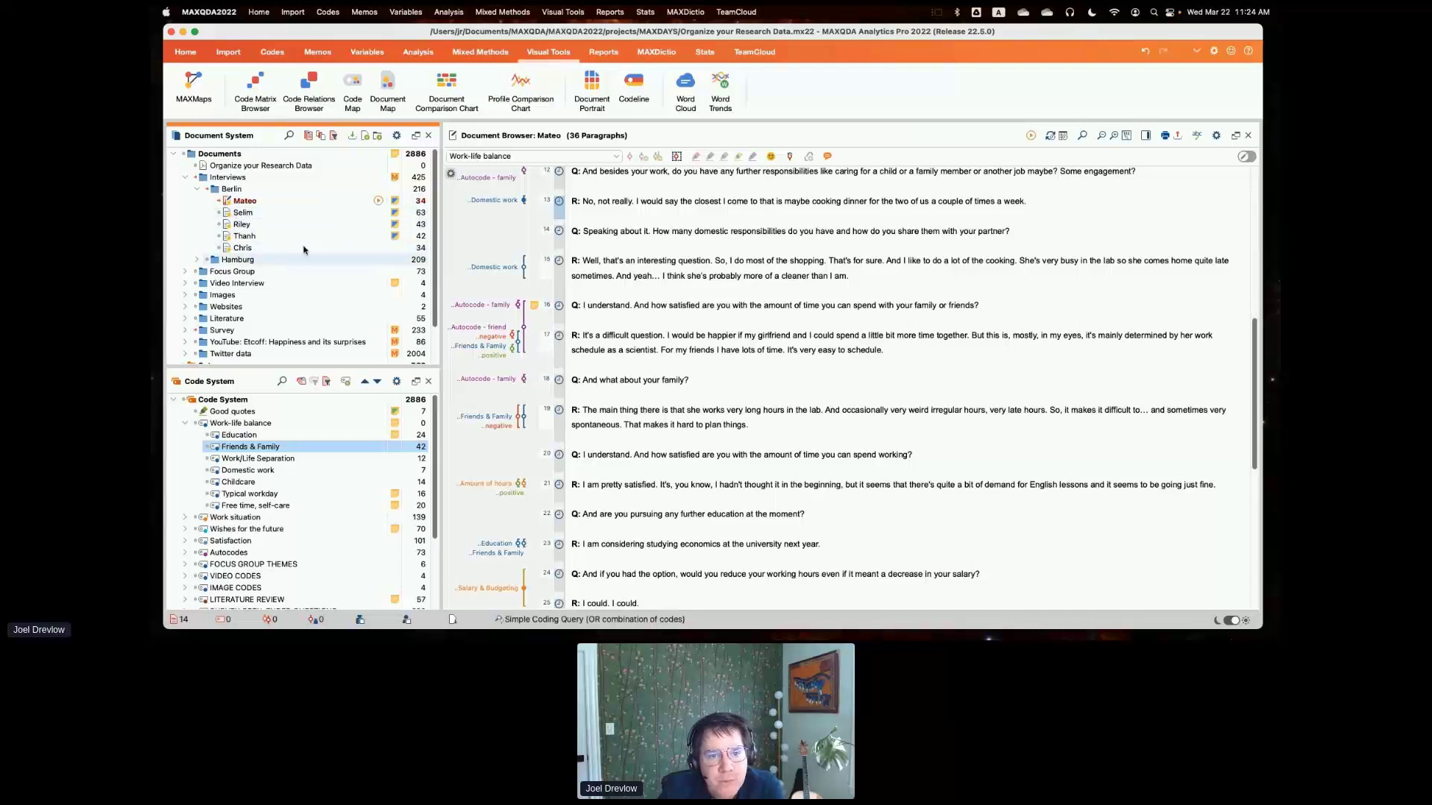
right_click(271, 206)
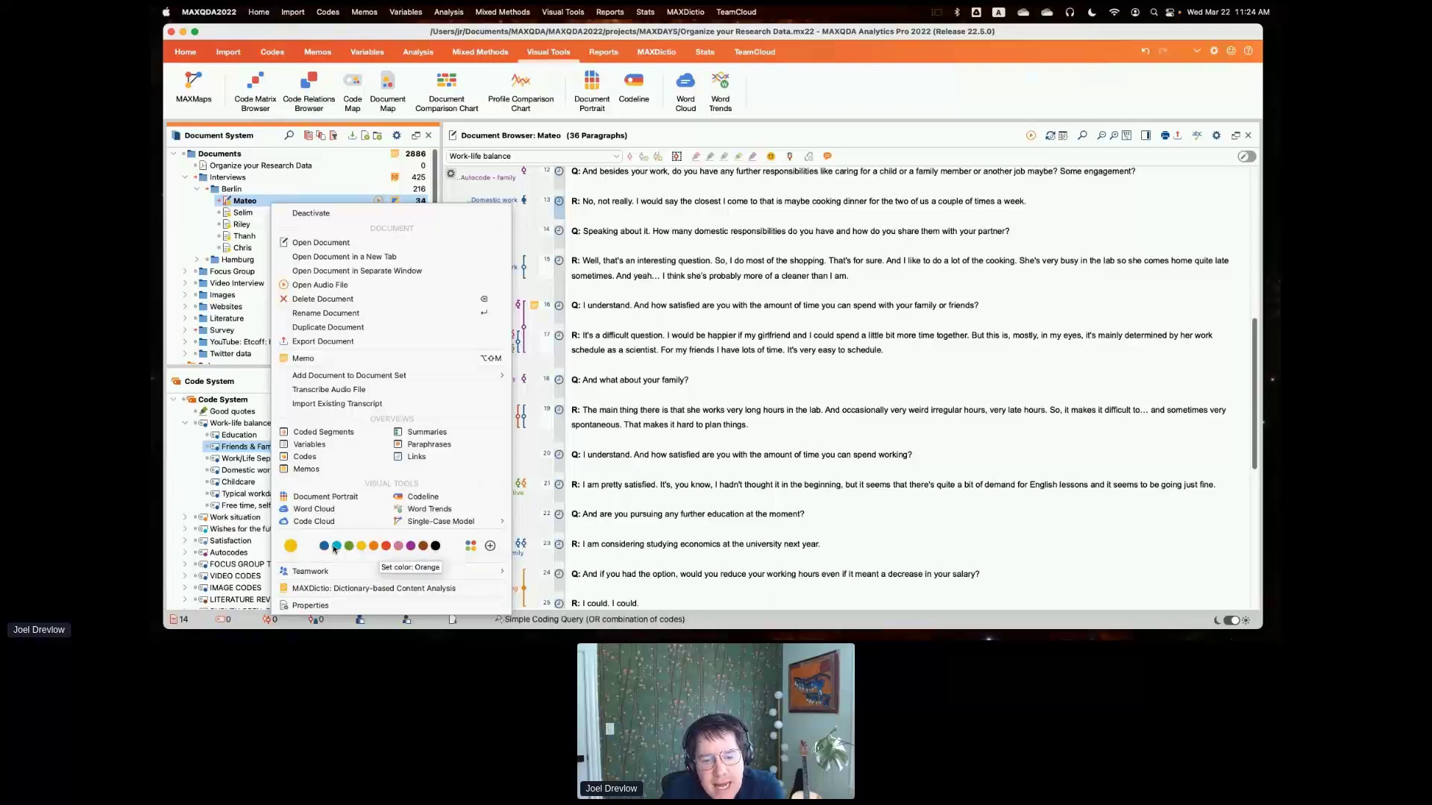
left_click(472, 547)
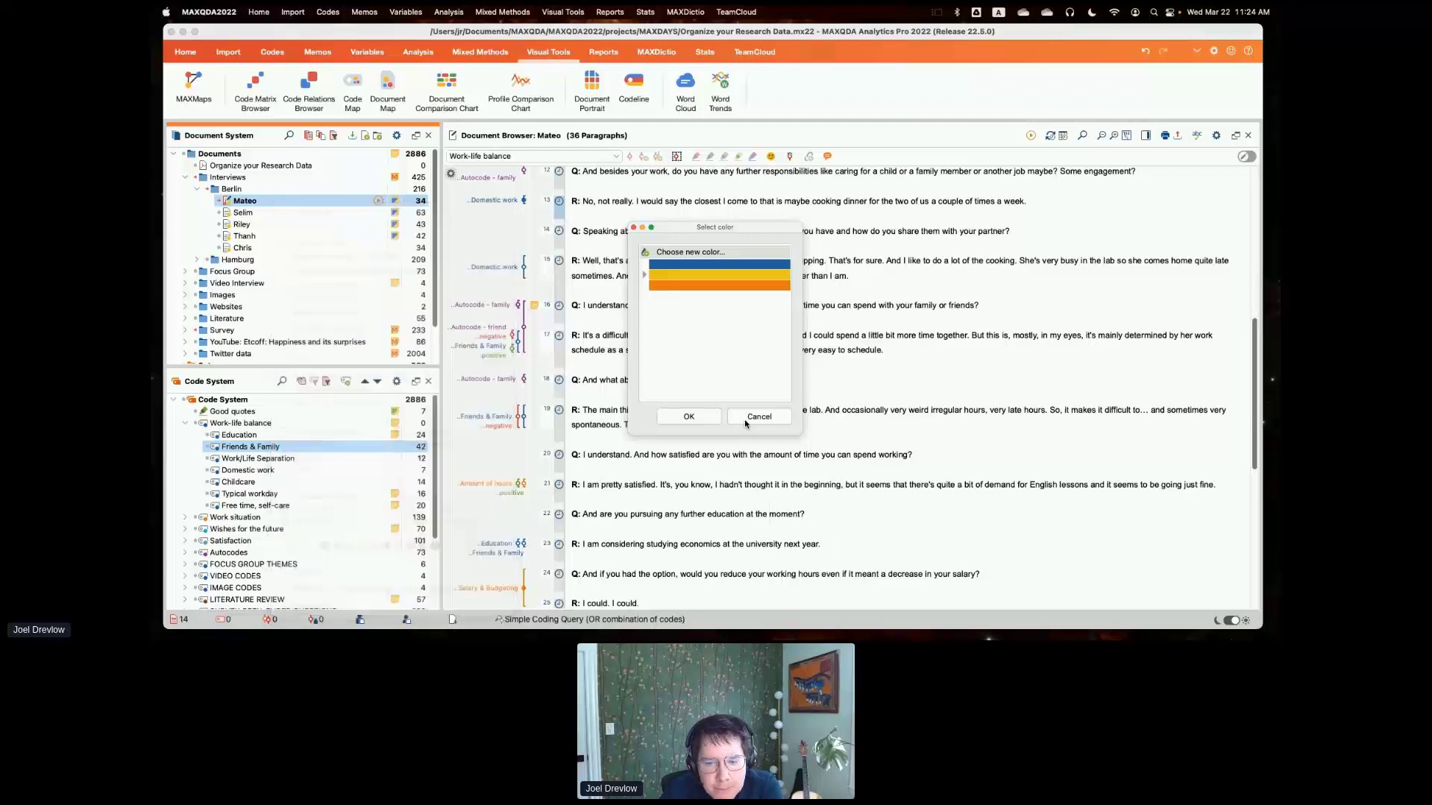
left_click(744, 419)
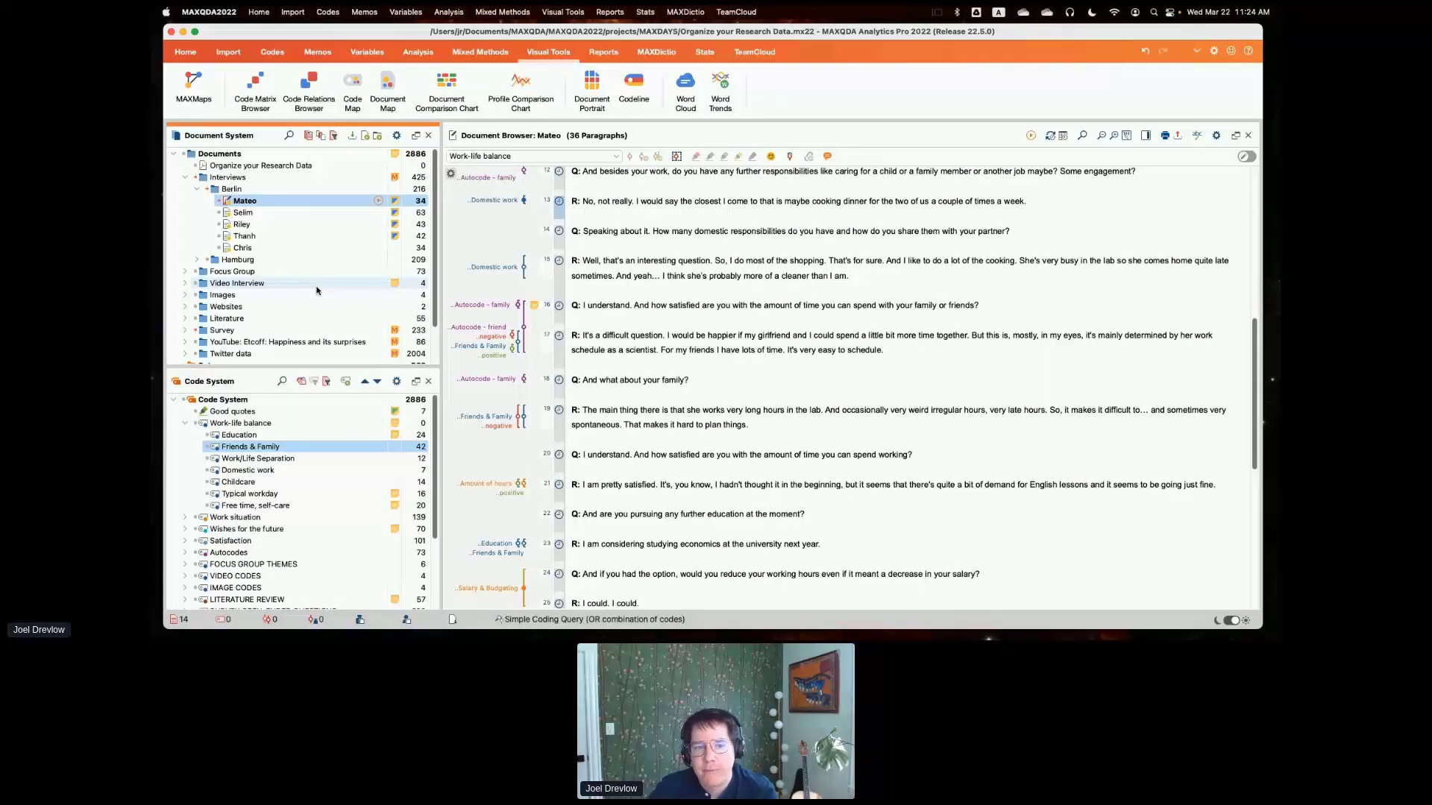
- Activate all documents marked with the yellow color
left_click(333, 136)
left_click(366, 172)
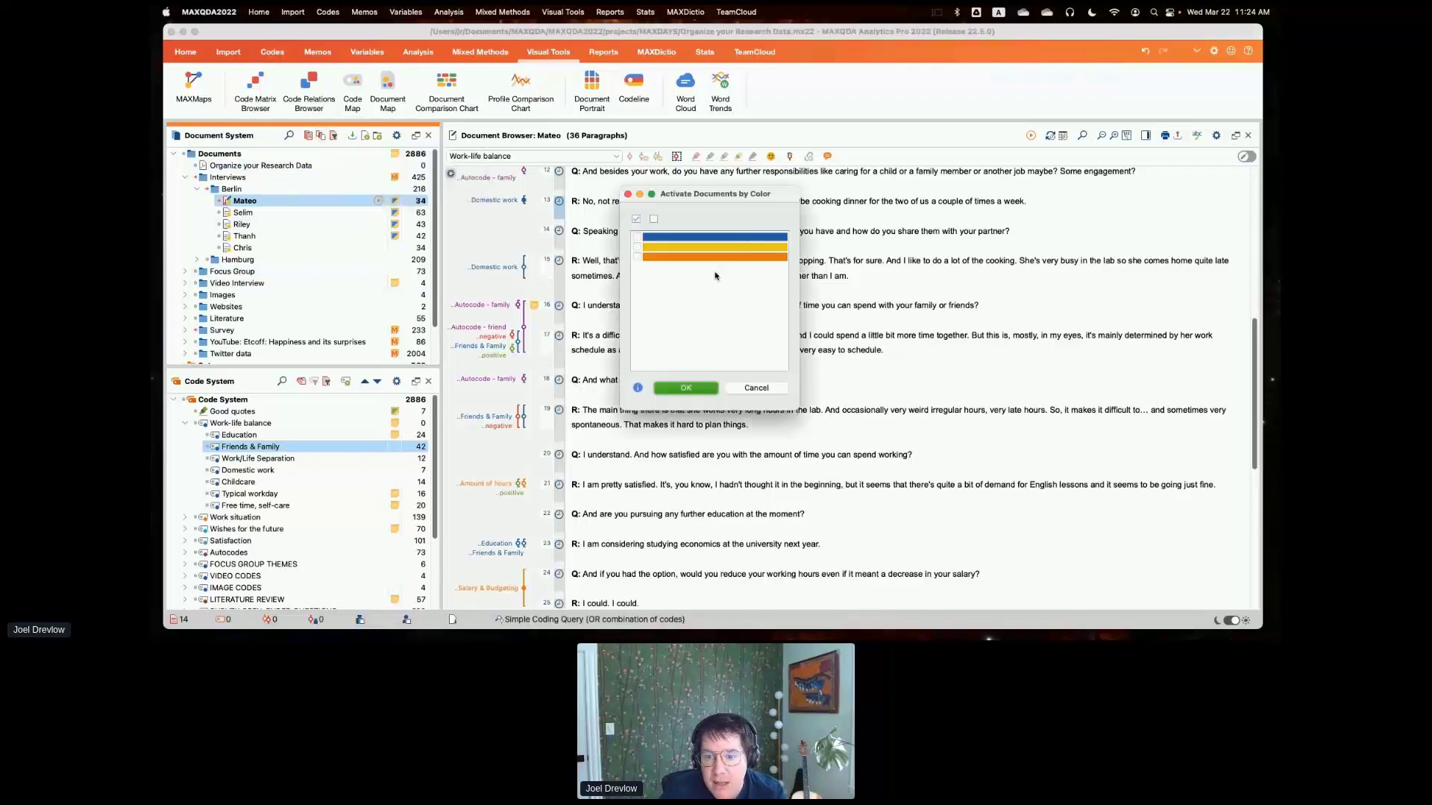
left_click(638, 246)
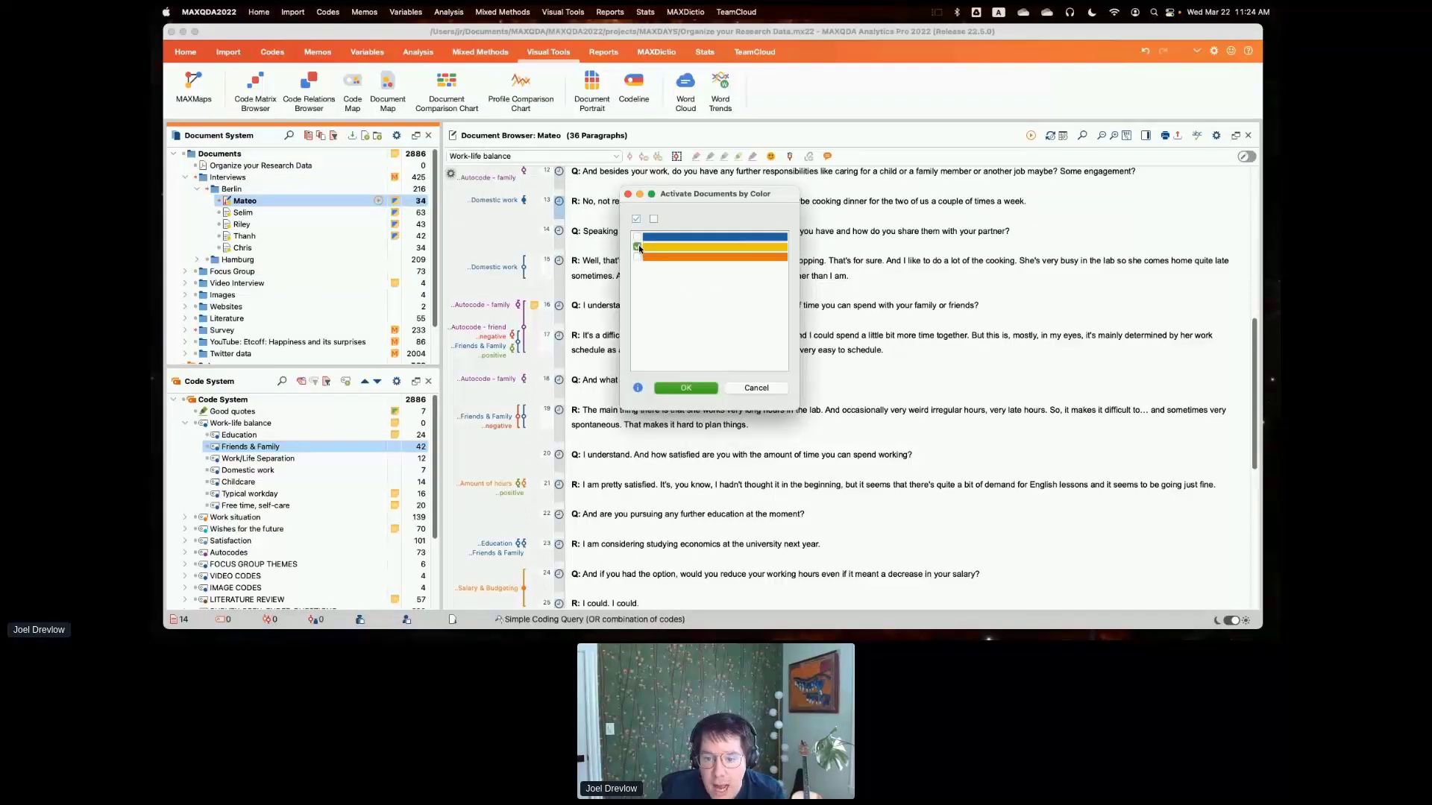
left_click(669, 389)
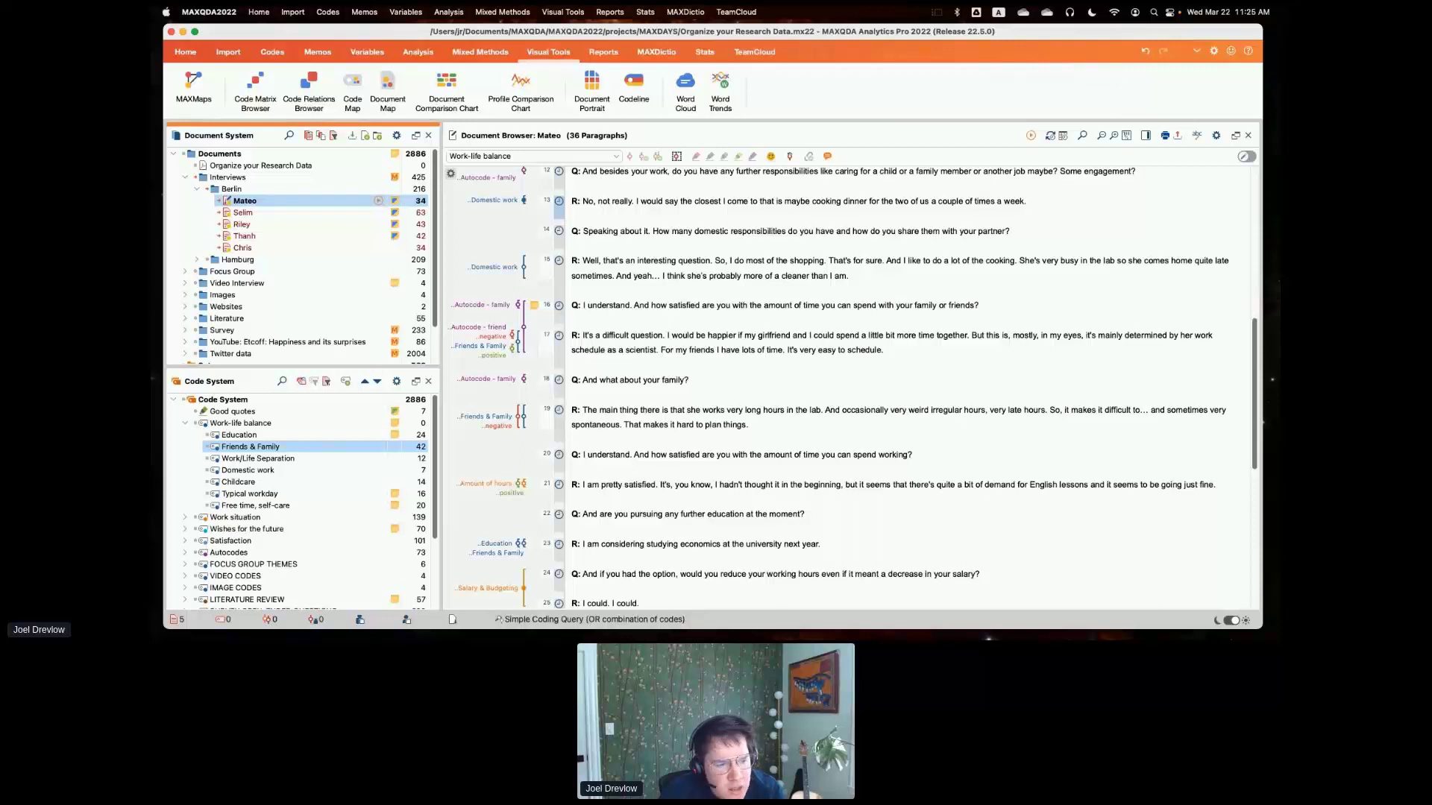
- Collapse the Berlin subgroup and the Interviews group, and reset the document activations
scroll(430, 262, "down", 2)
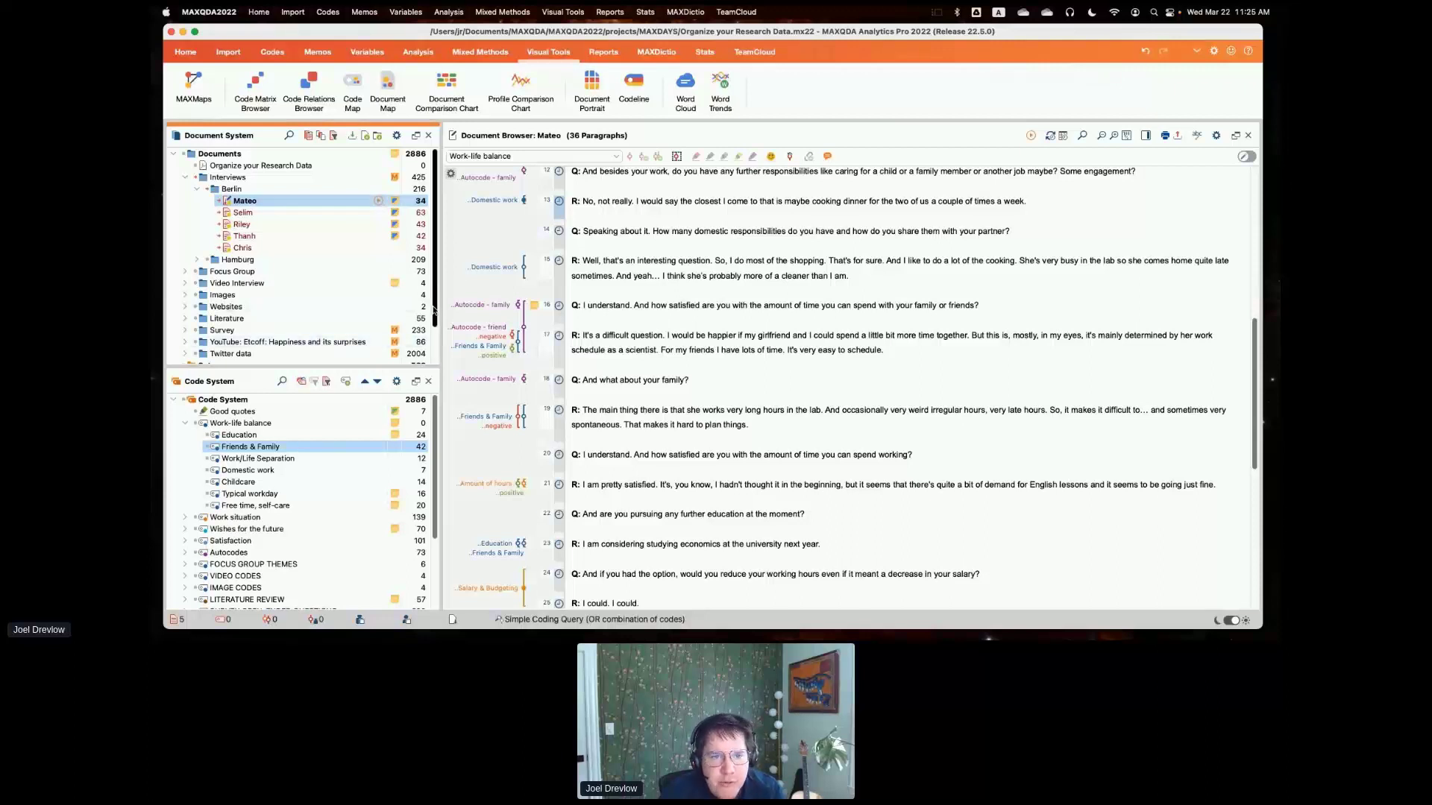
scroll(429, 263, "up", 2)
left_click(197, 189)
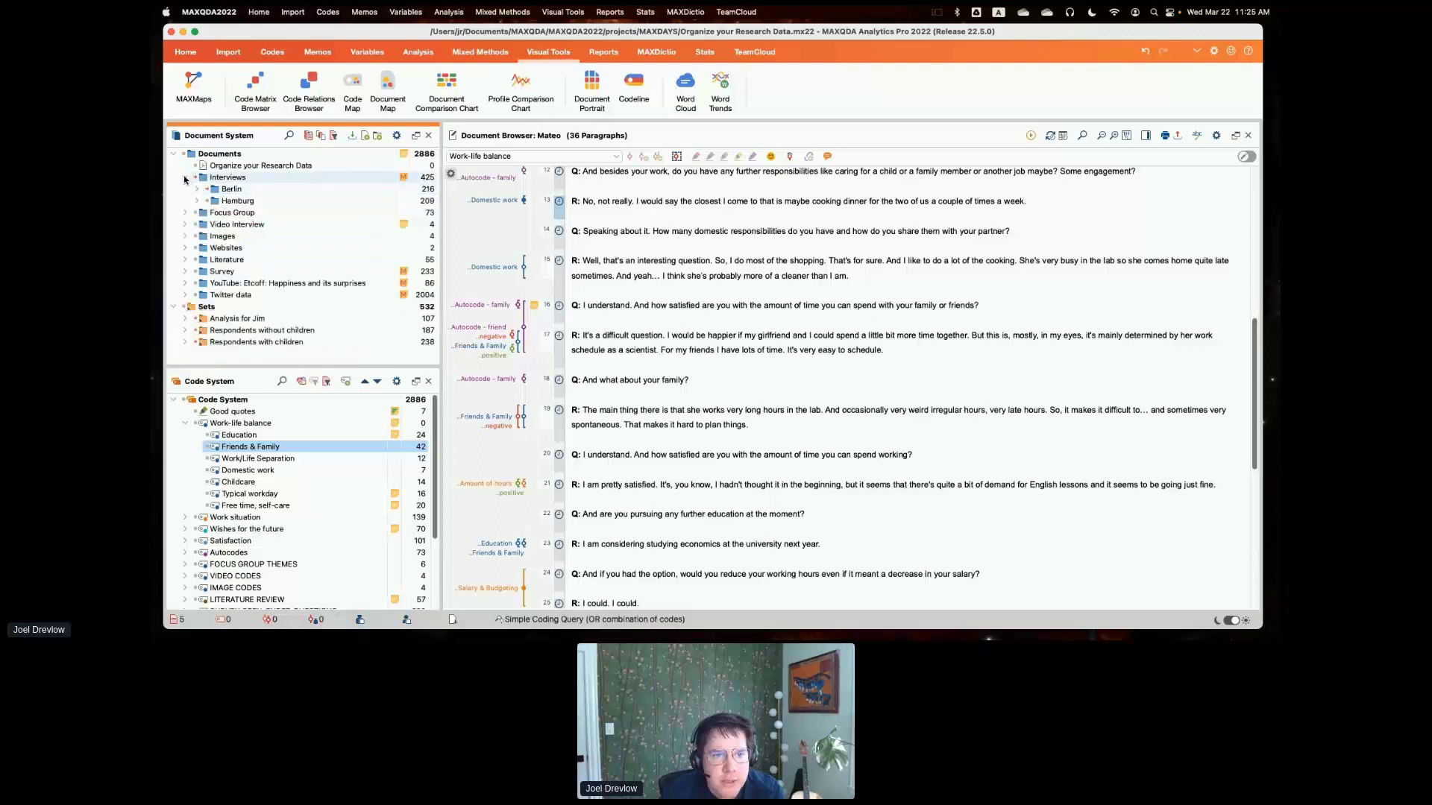
left_click(185, 178)
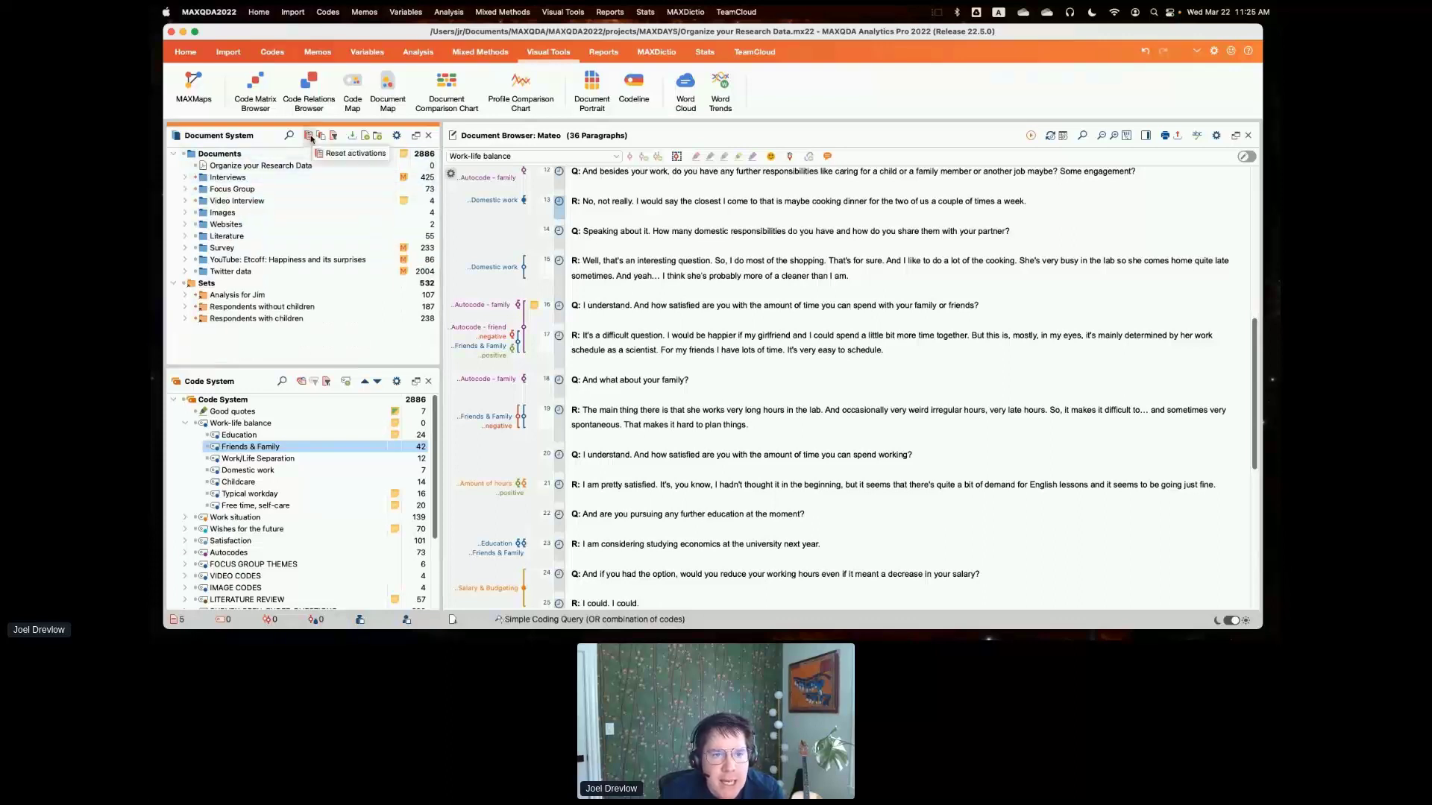
left_click(309, 136)
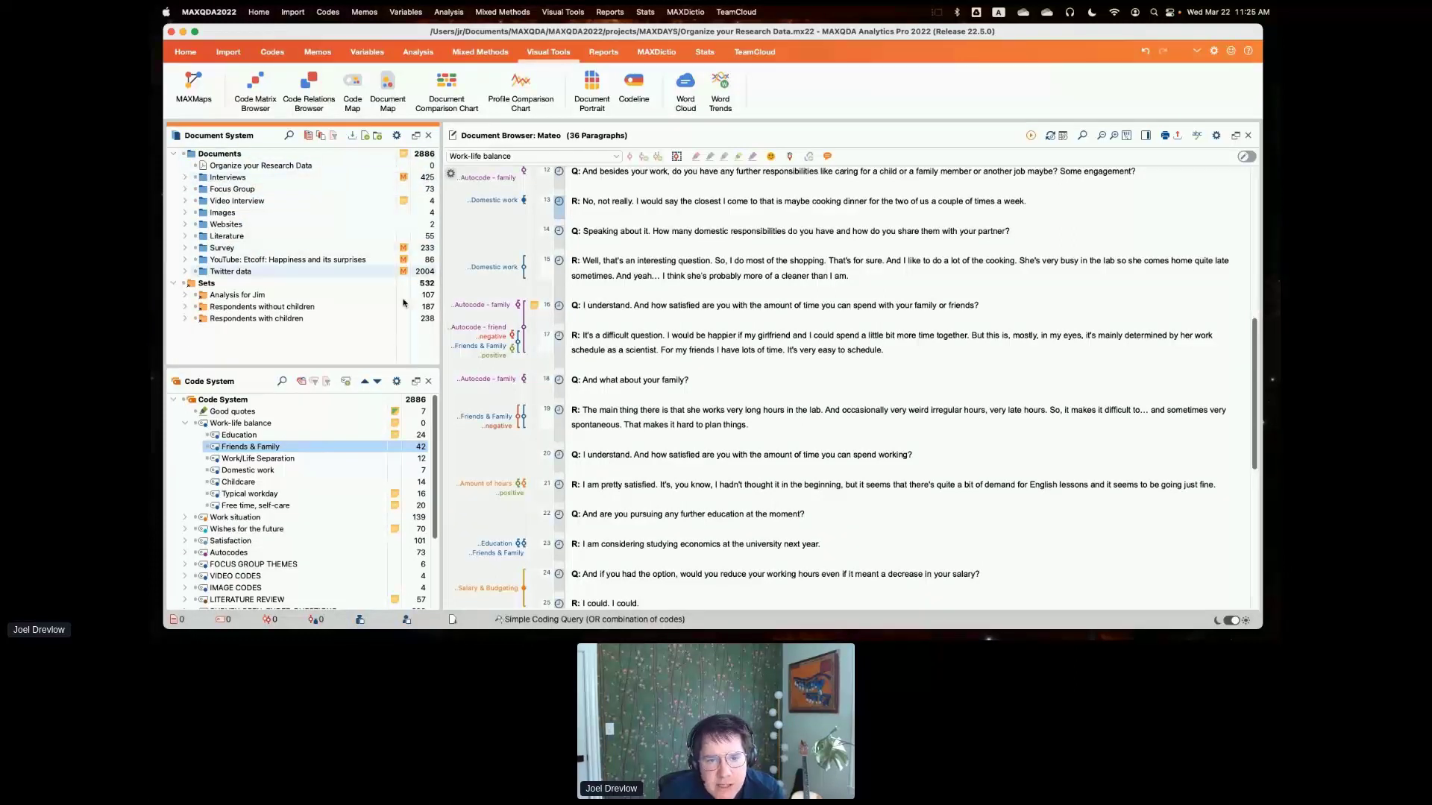
- Read and close the project memo, and open the Interviews group memo with its description and interview questions highlighted
double_click(402, 155)
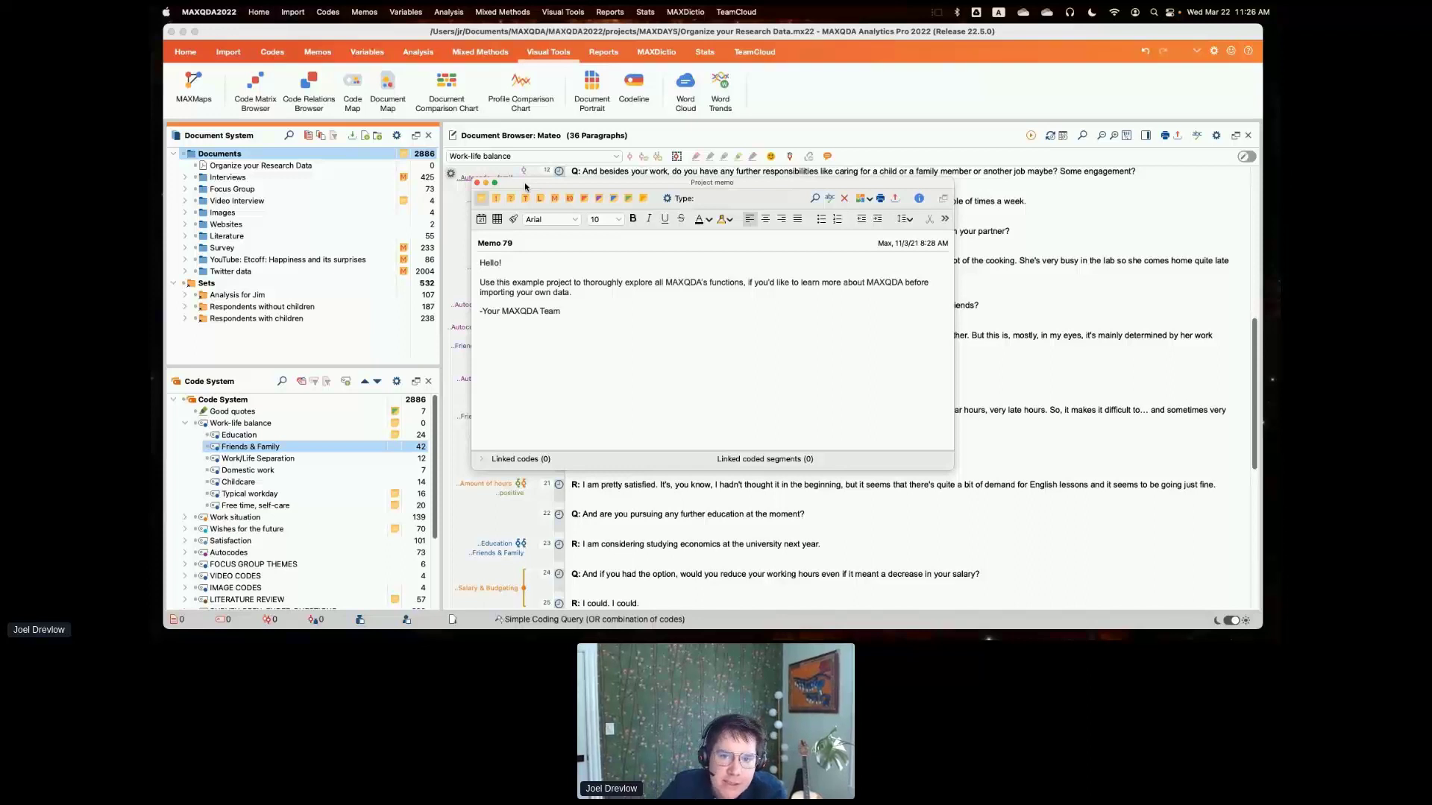
left_click(477, 185)
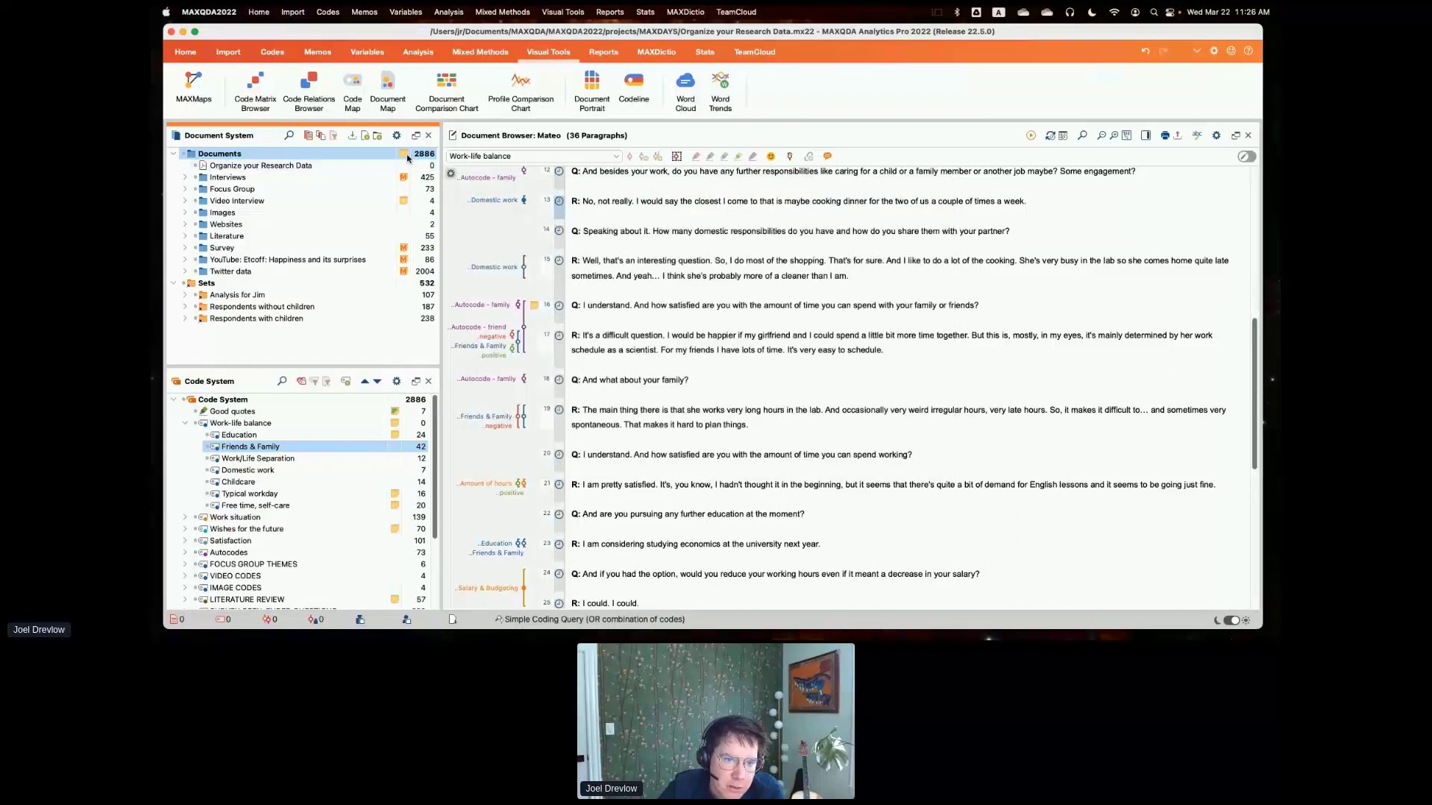
mouse_move(407, 158)
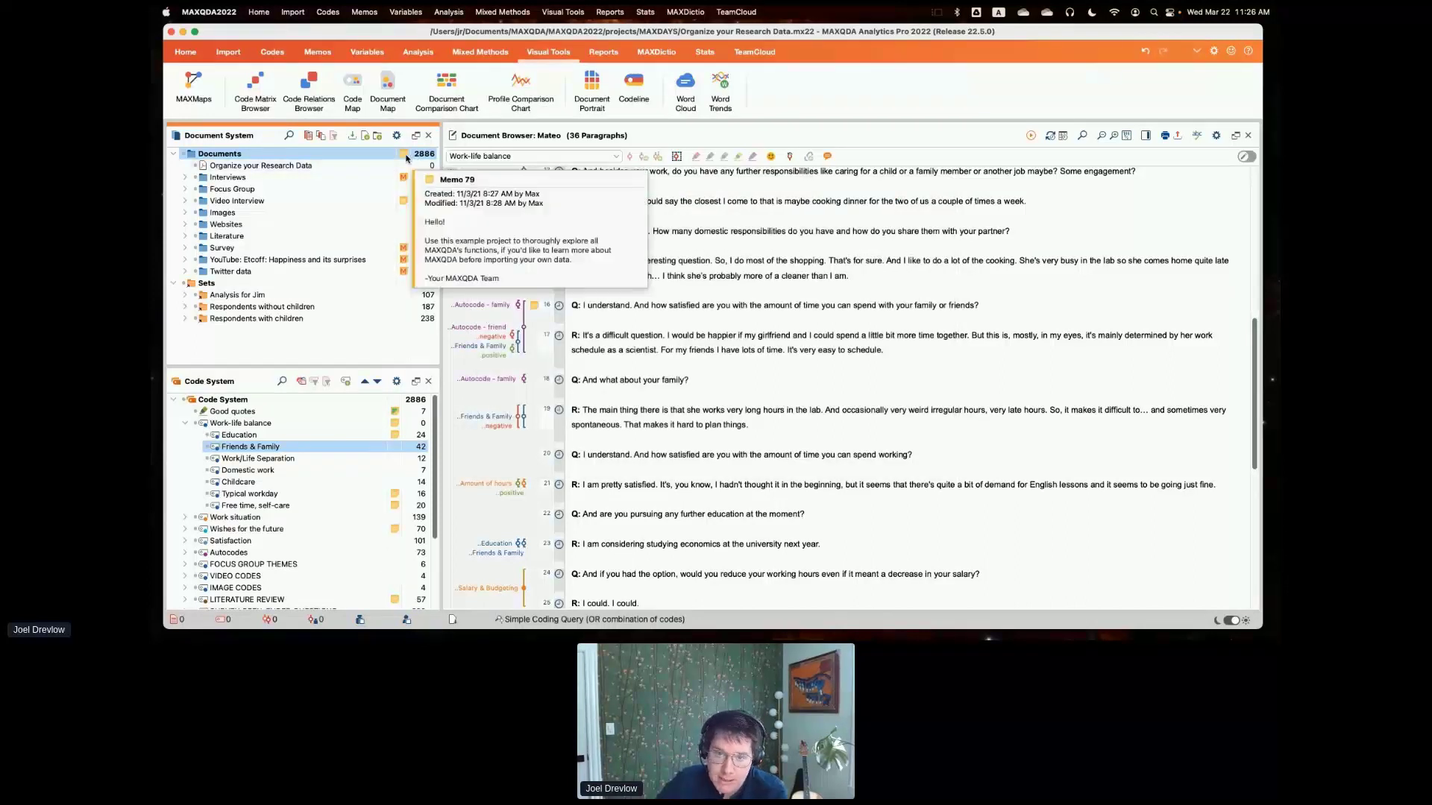
left_click(185, 51)
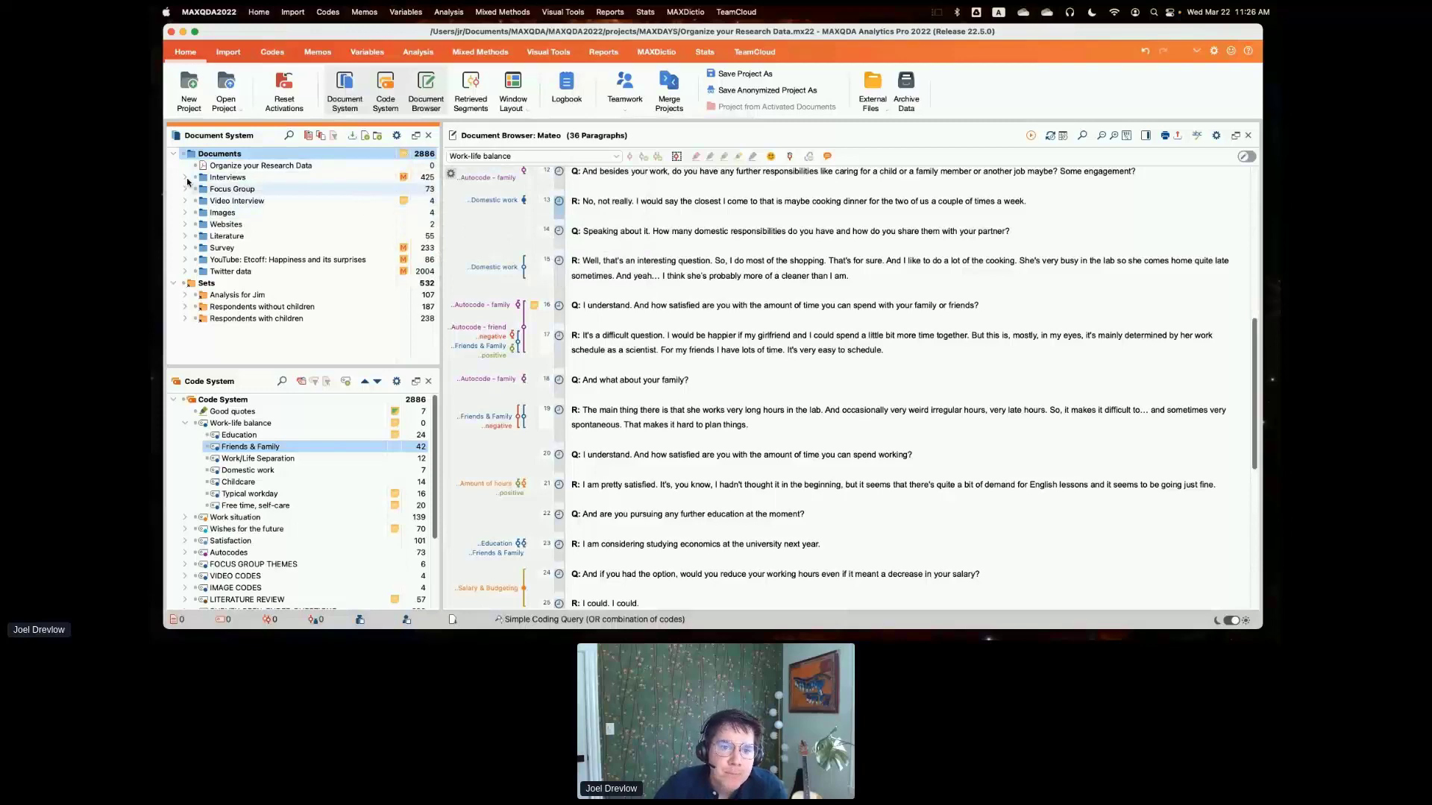
double_click(403, 179)
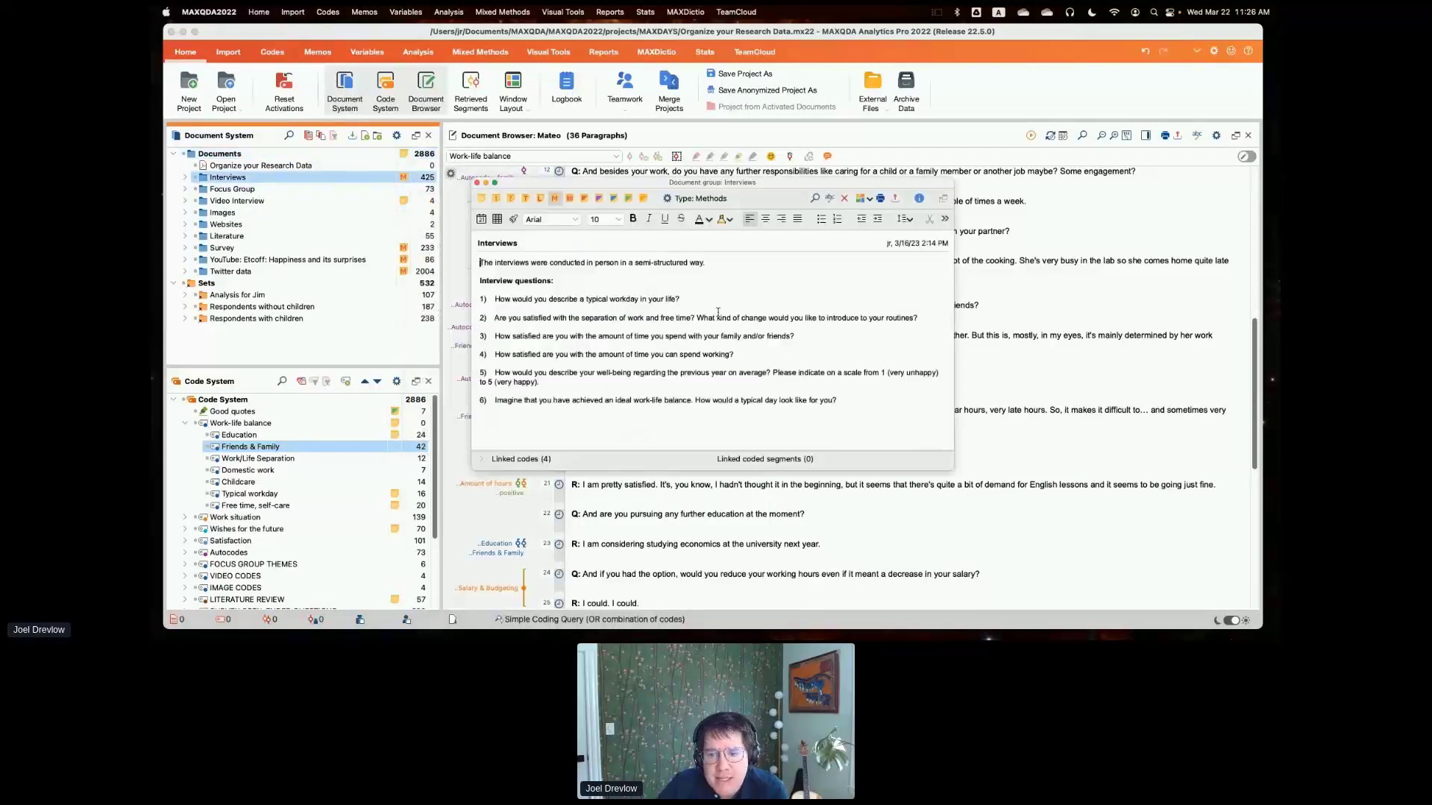
left_click_drag(480, 262, 889, 408)
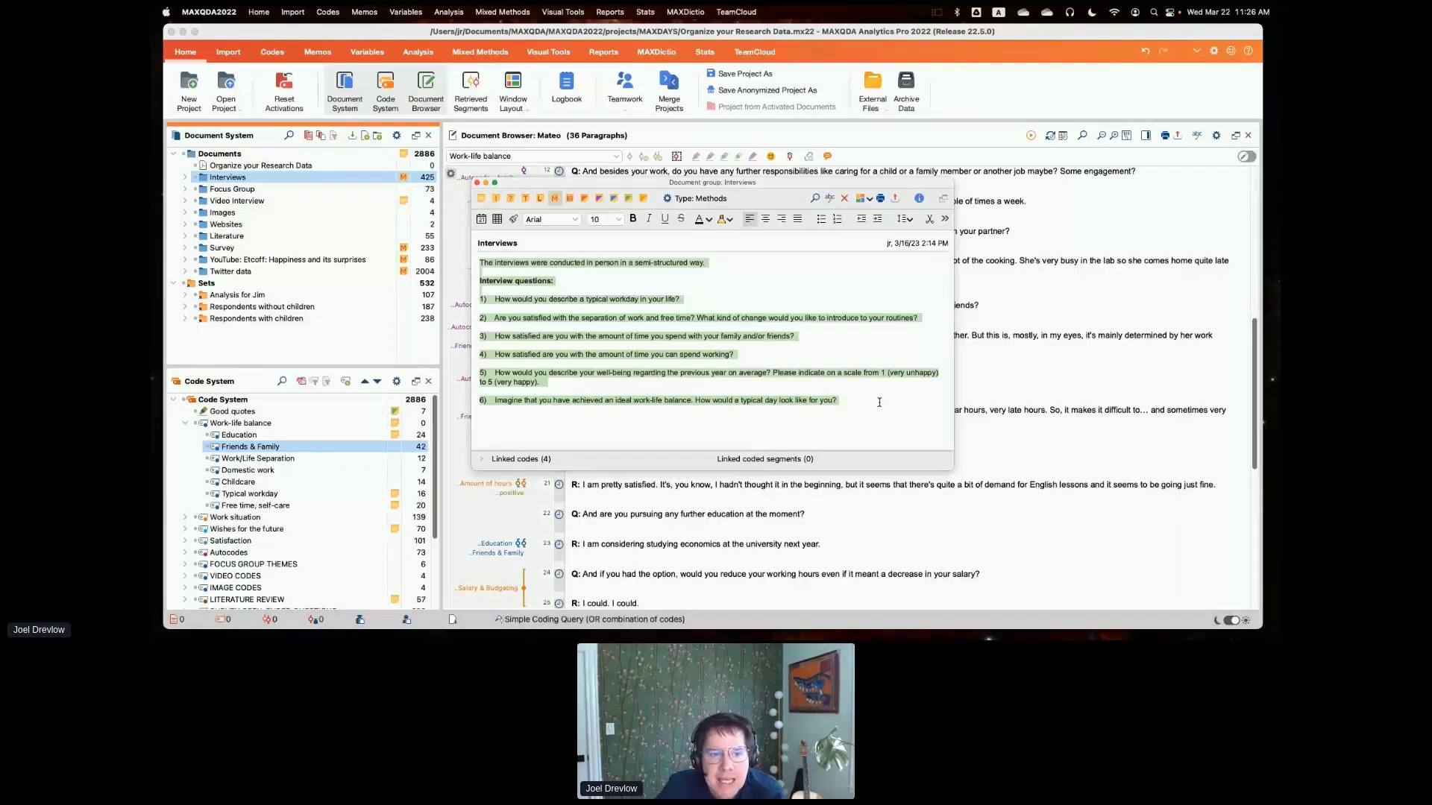
- Open the case summary memo of the first Berlin interview, expand and highlight its document summary, and close the memo
left_click(184, 177)
left_click(195, 190)
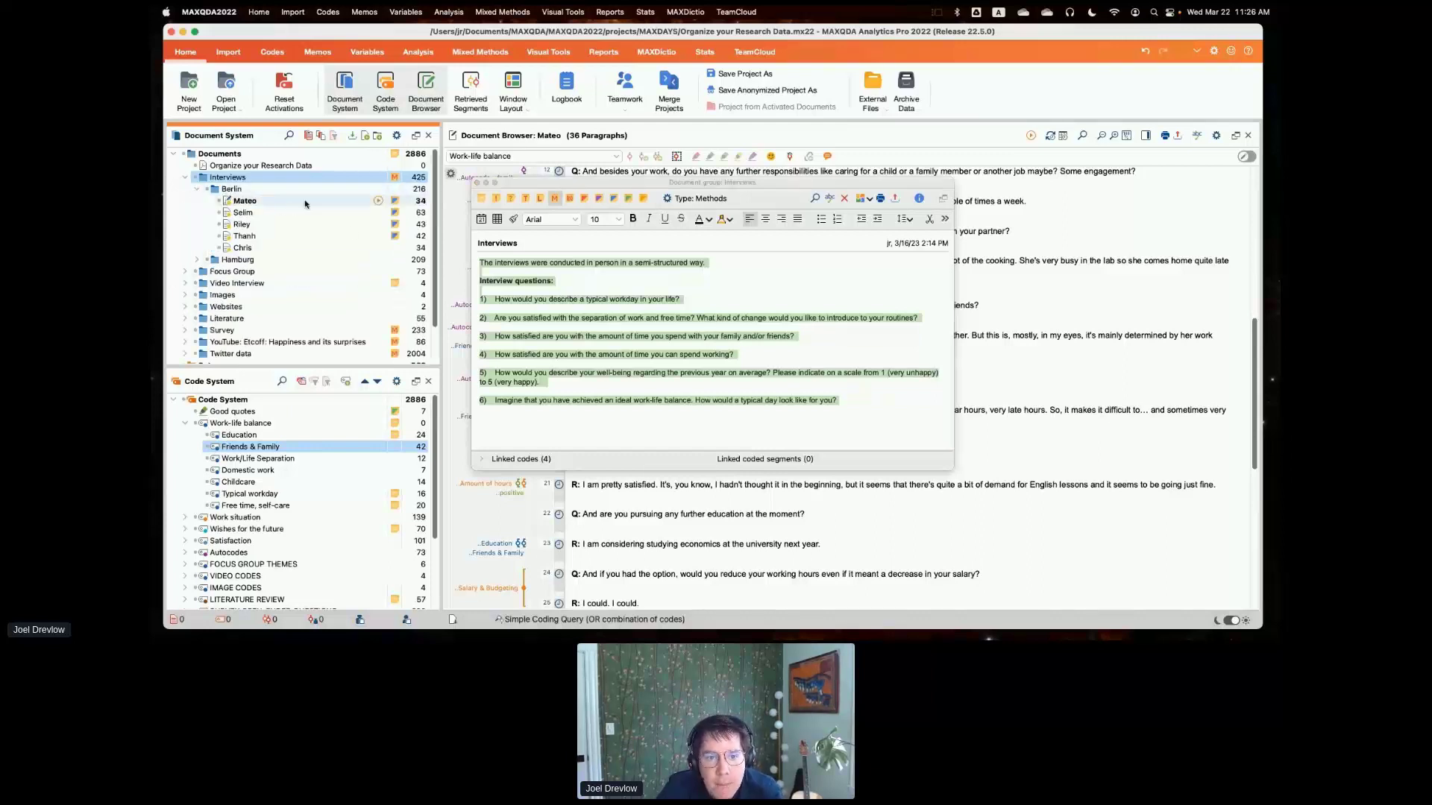
double_click(396, 202)
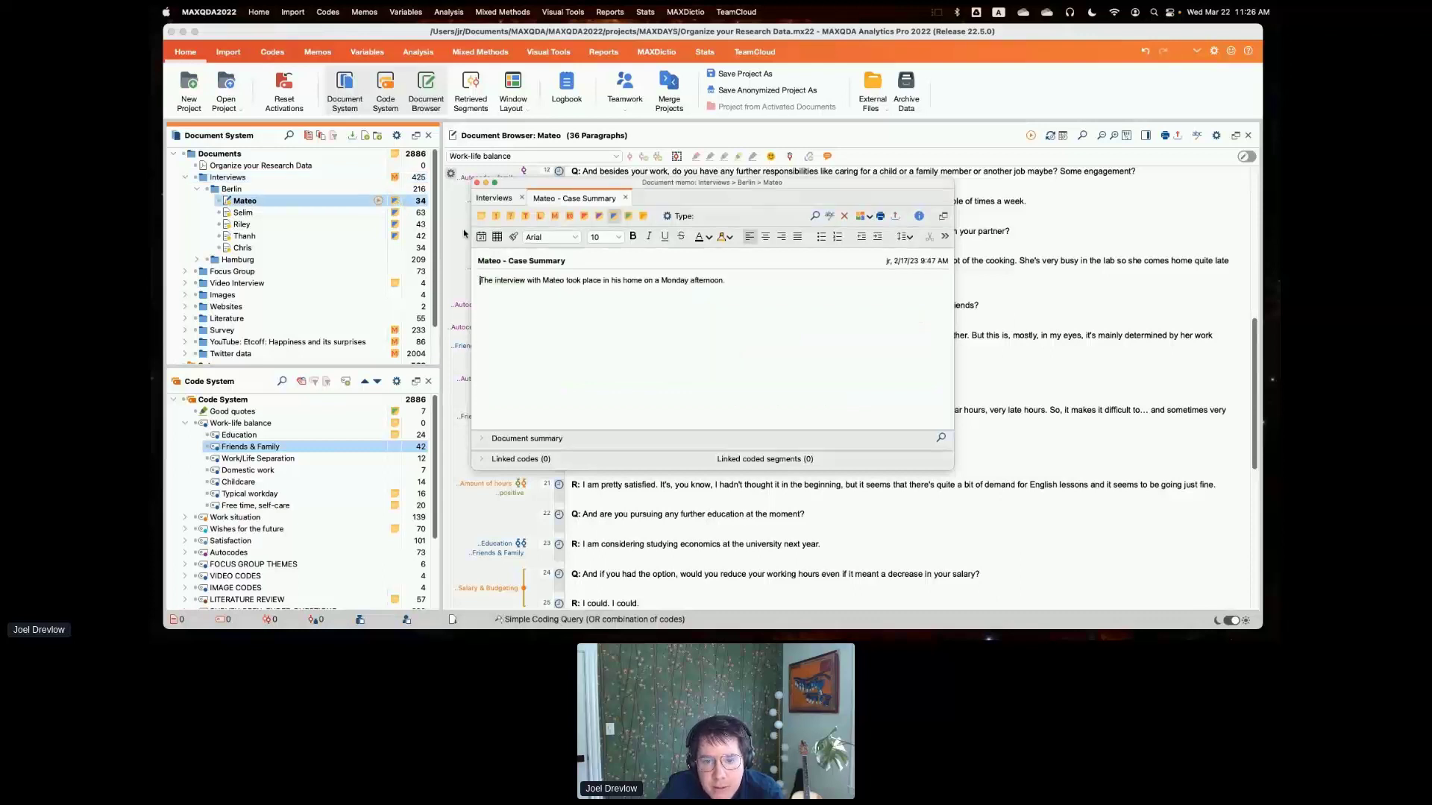
left_click(503, 440)
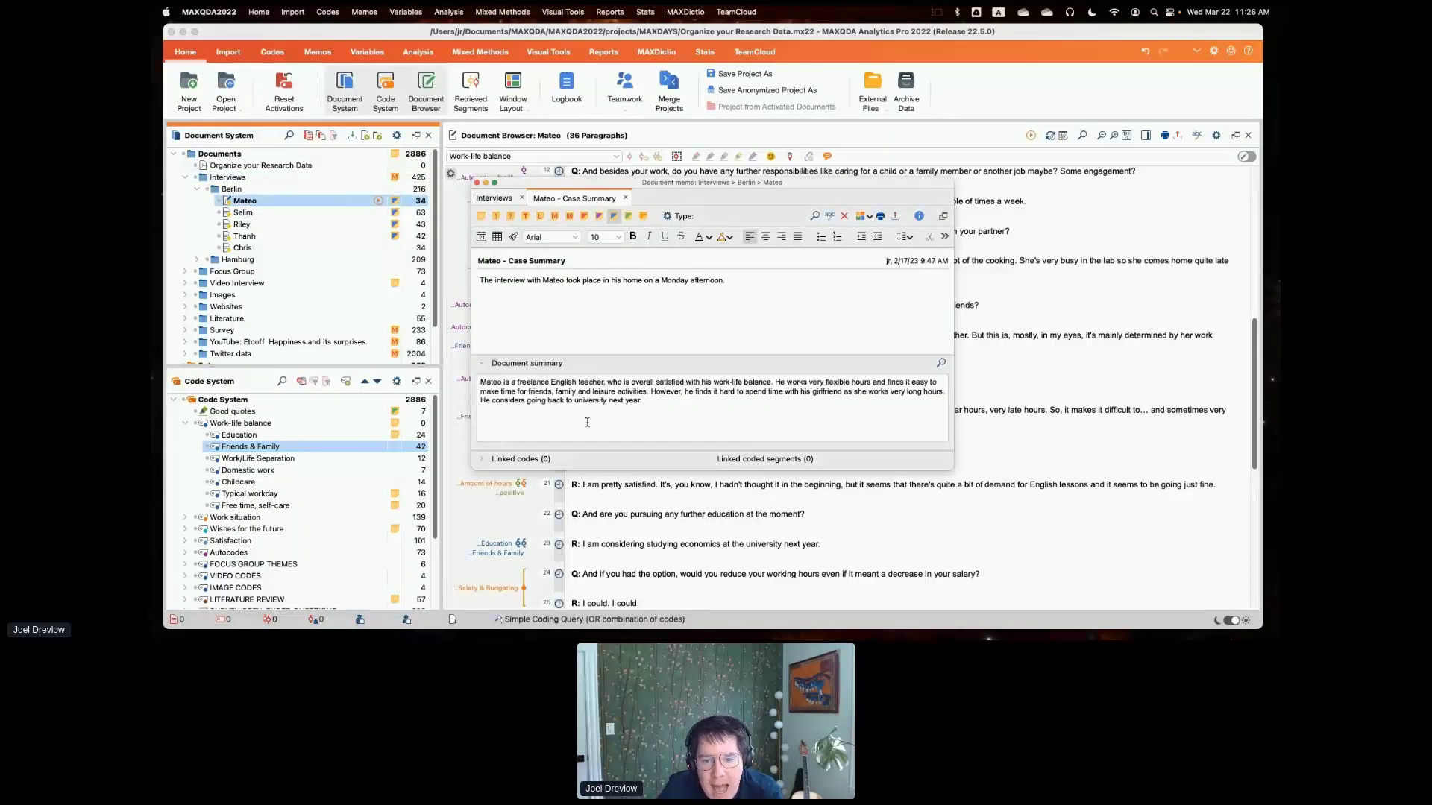
left_click_drag(480, 383, 685, 404)
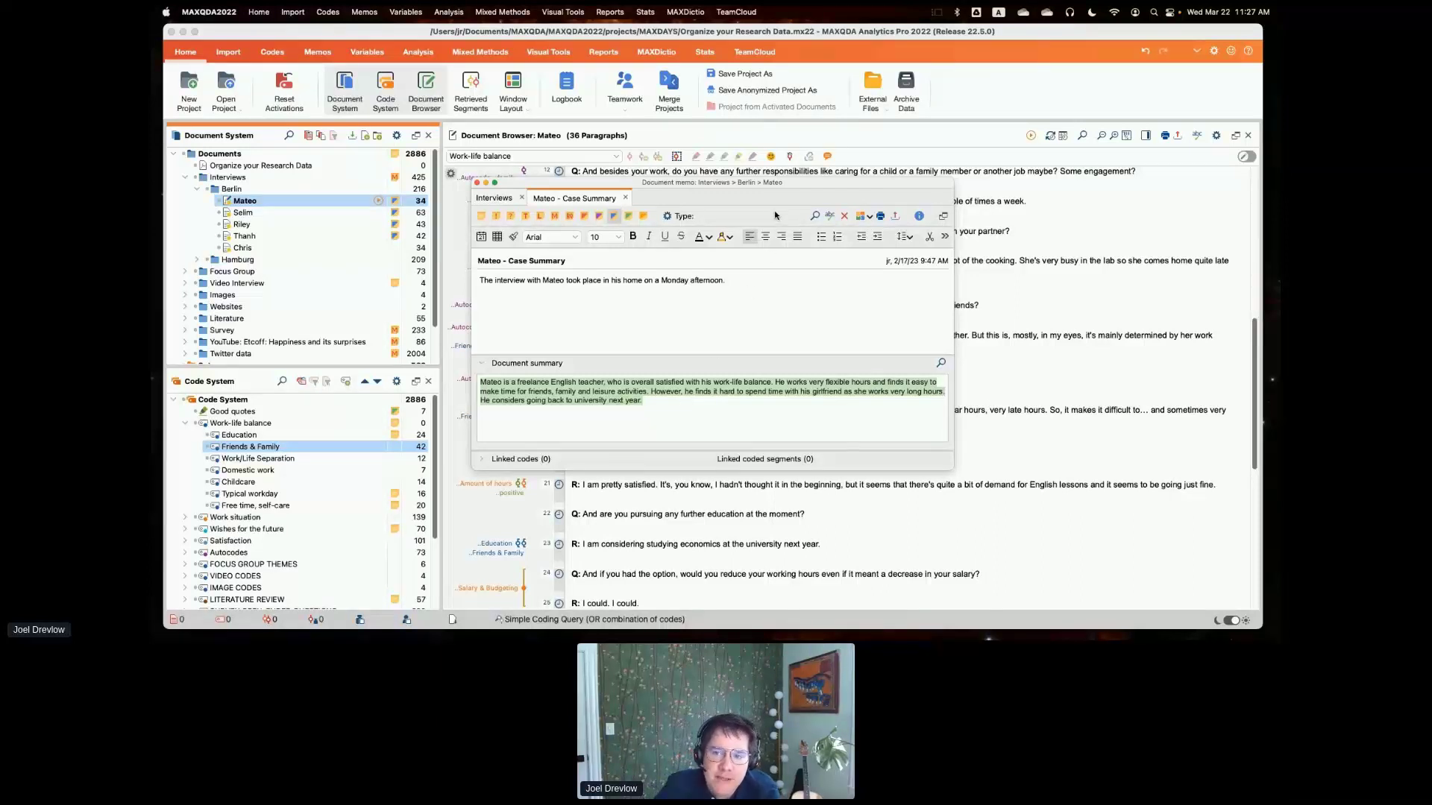
left_click_drag(803, 188, 826, 169)
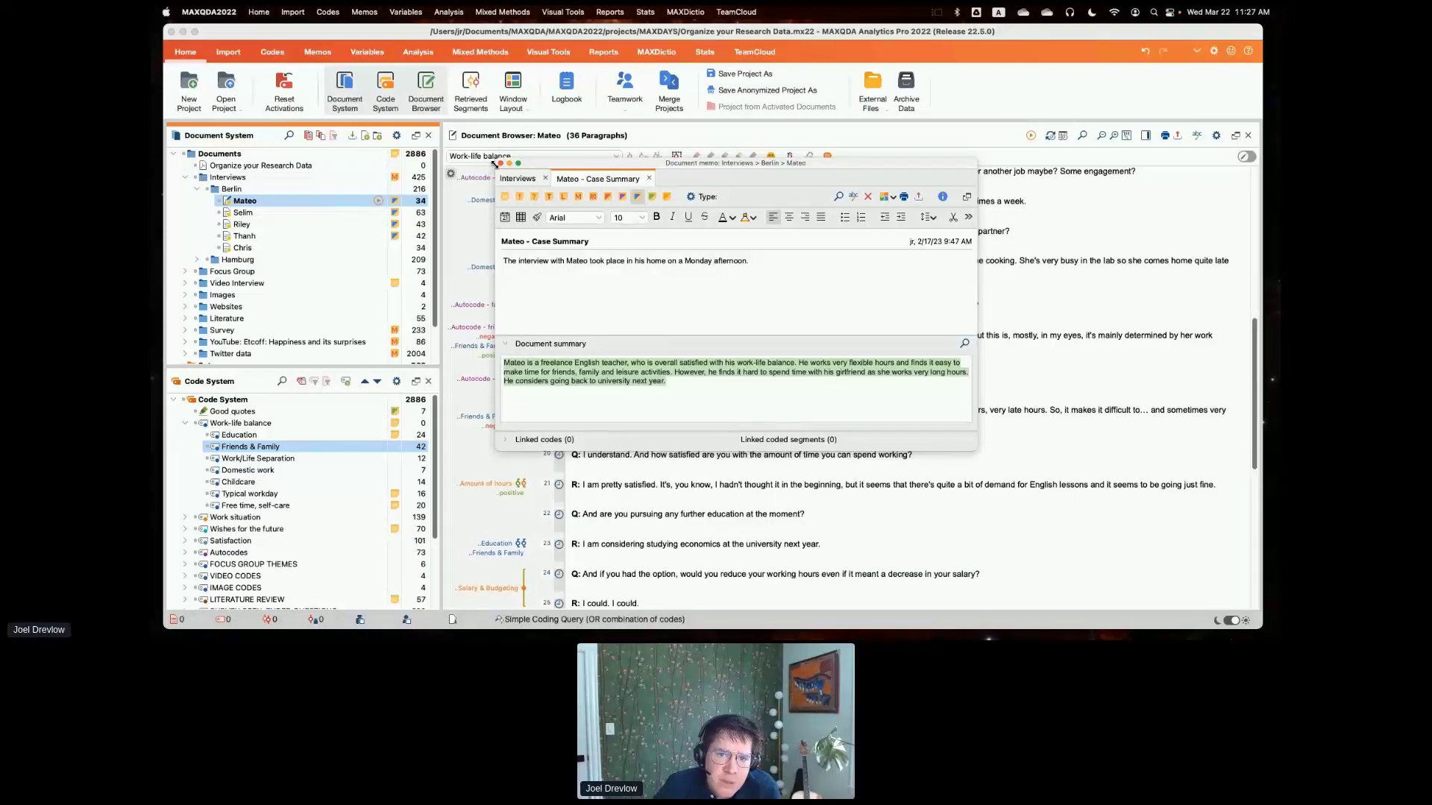
left_click(499, 162)
- Examine the Education and Typical workday code memos, including the latter's code definition, example and coding comment, and close both
left_click_drag(335, 365, 337, 279)
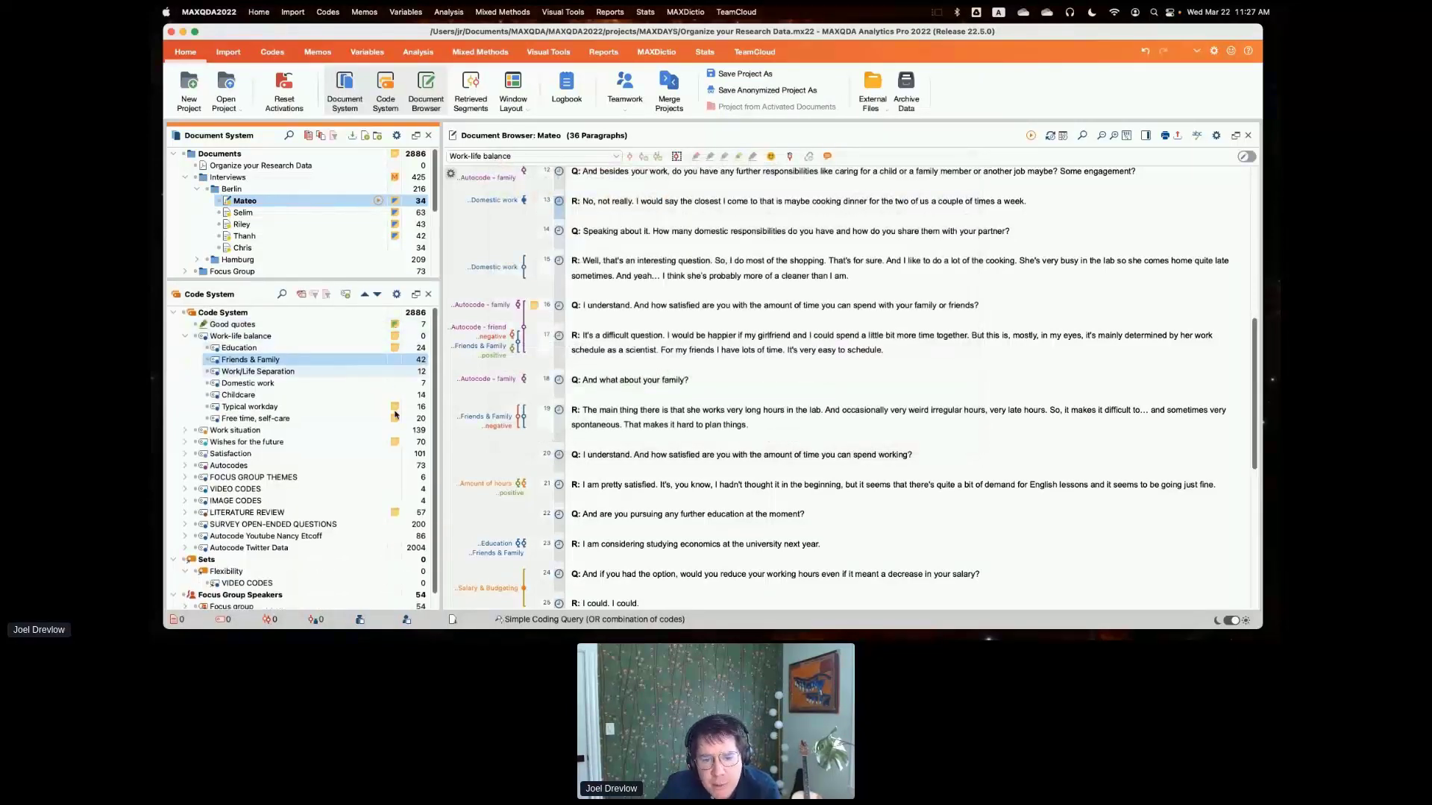
double_click(395, 348)
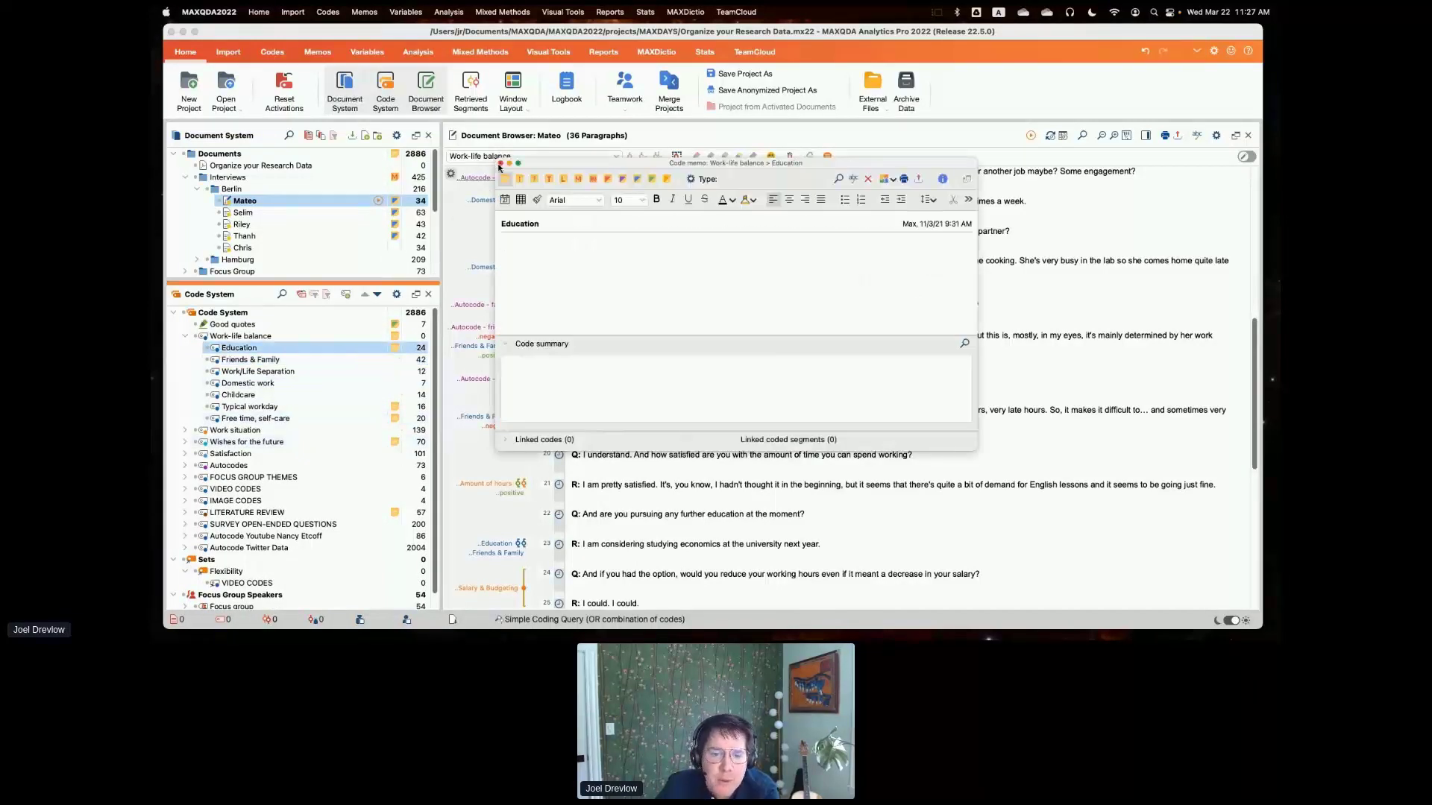
left_click(499, 163)
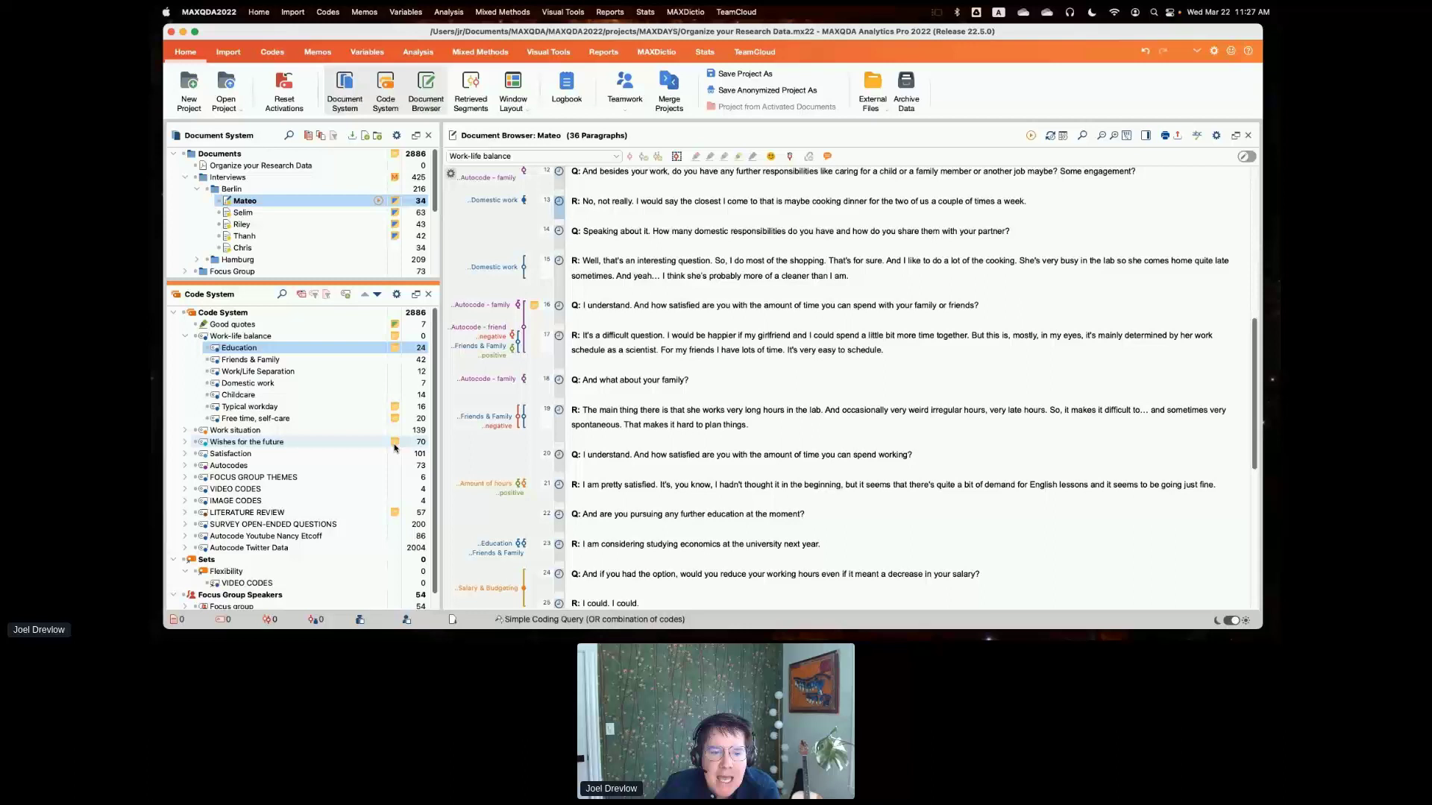
double_click(395, 406)
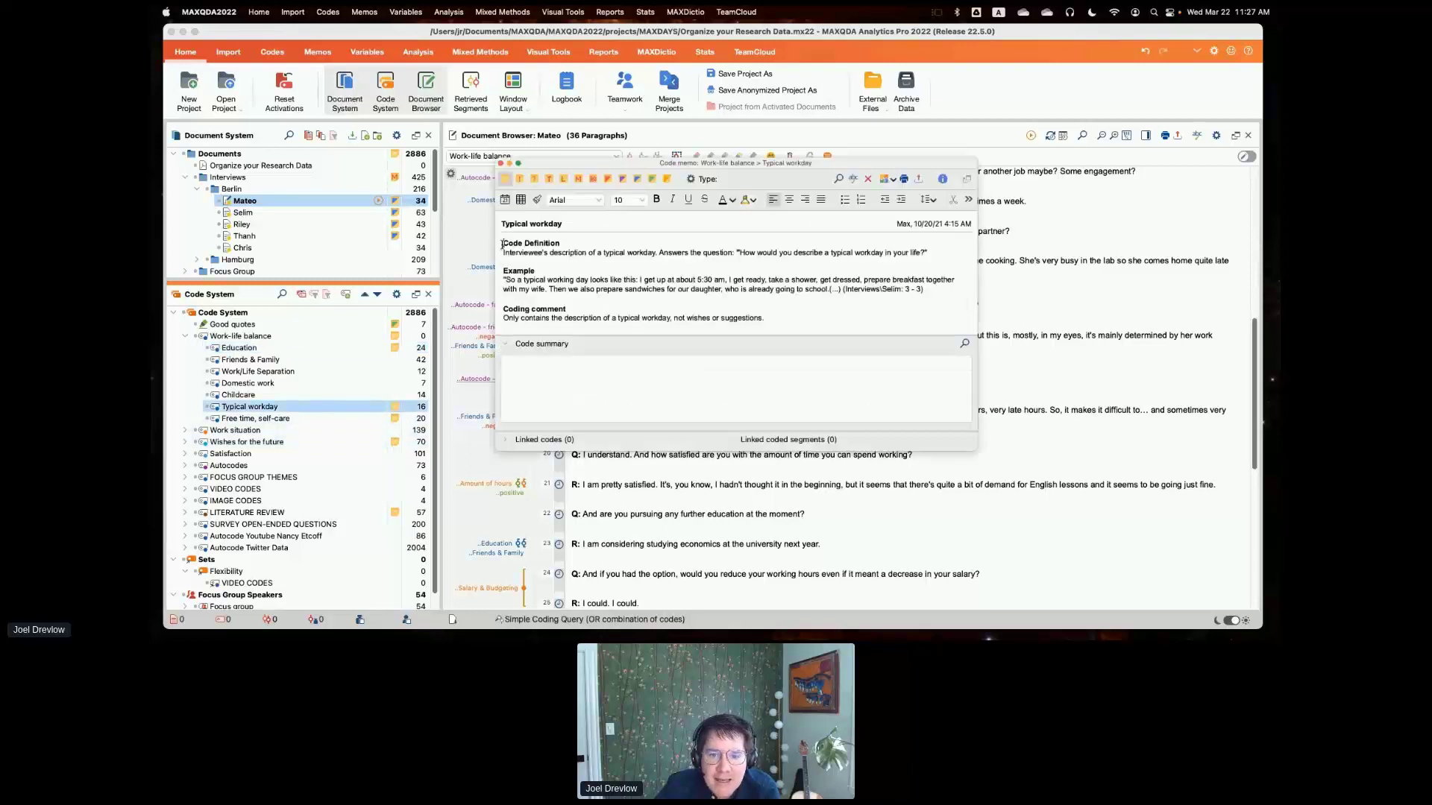
left_click_drag(502, 244, 801, 318)
left_click(800, 318)
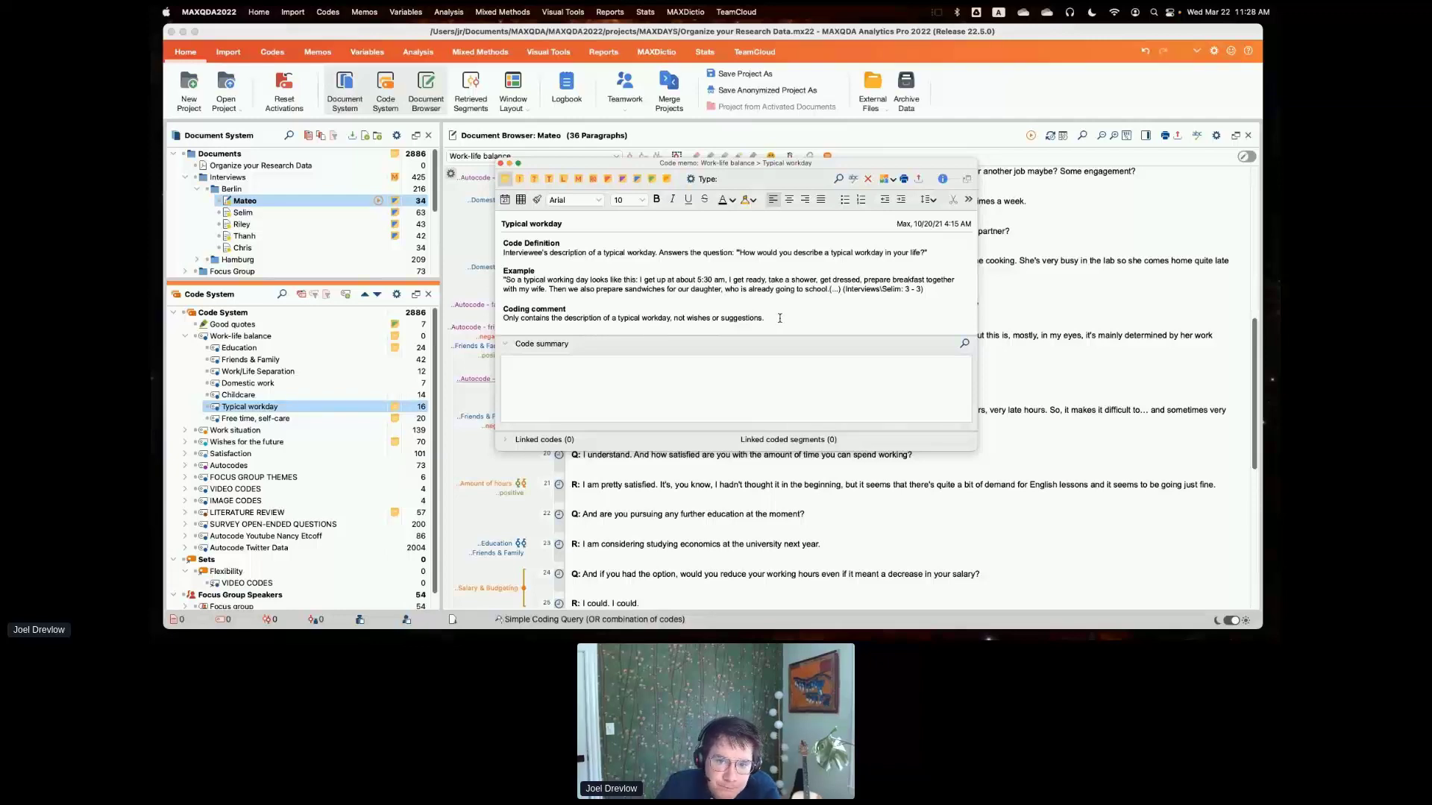
left_click(500, 163)
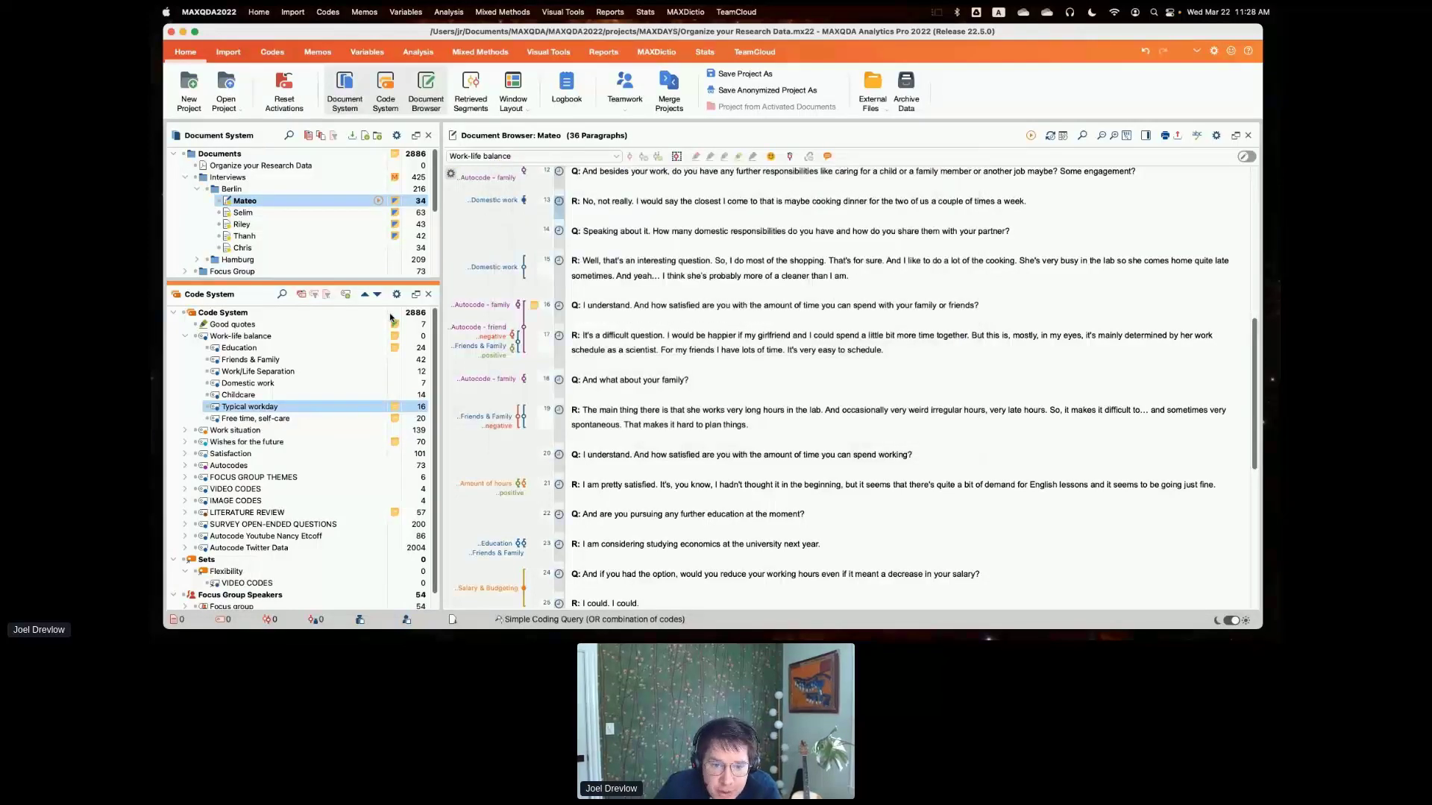
- Collapse the Flexibility code set, create a new code set, and view the new set's options without choosing one
left_click_drag(374, 279, 374, 253)
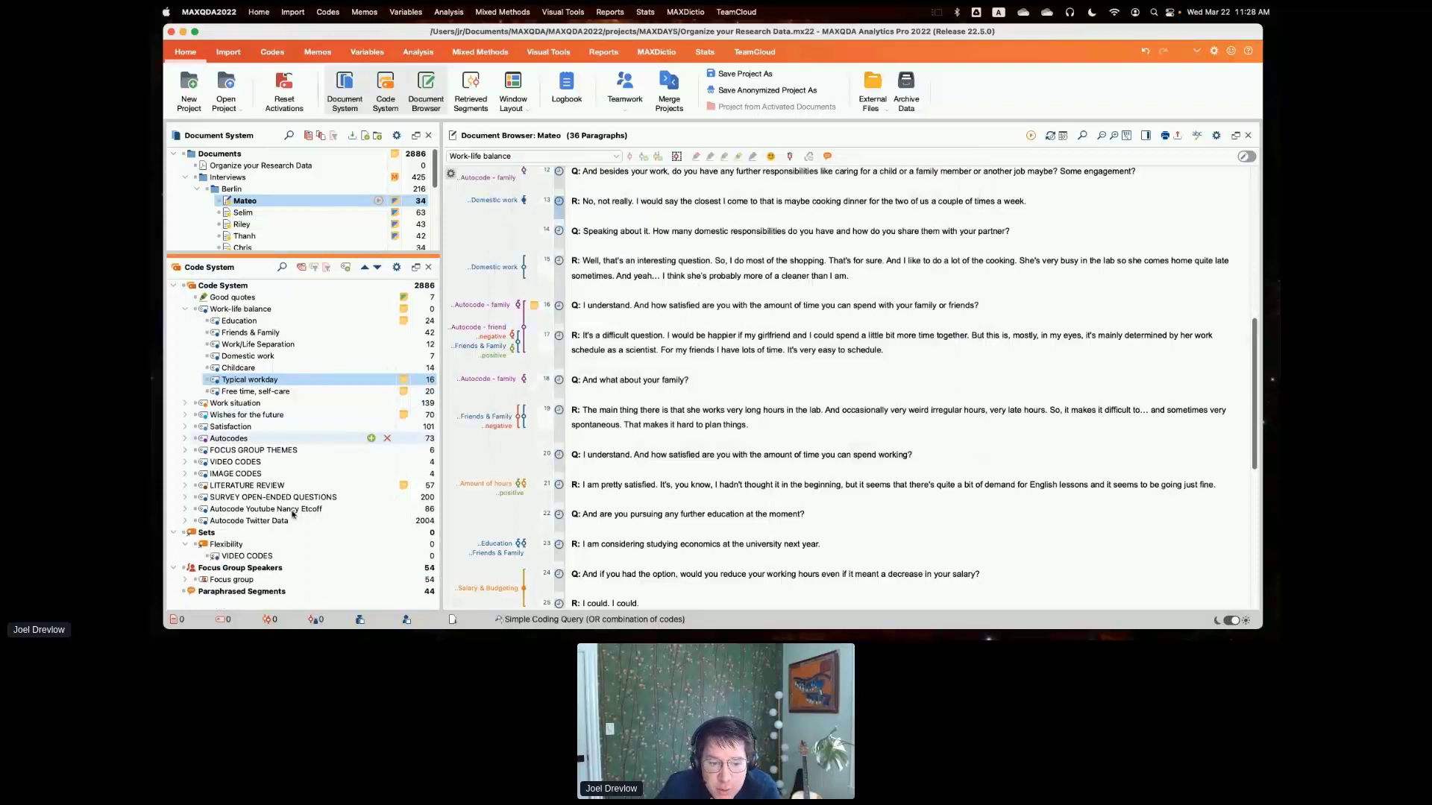
left_click(186, 545)
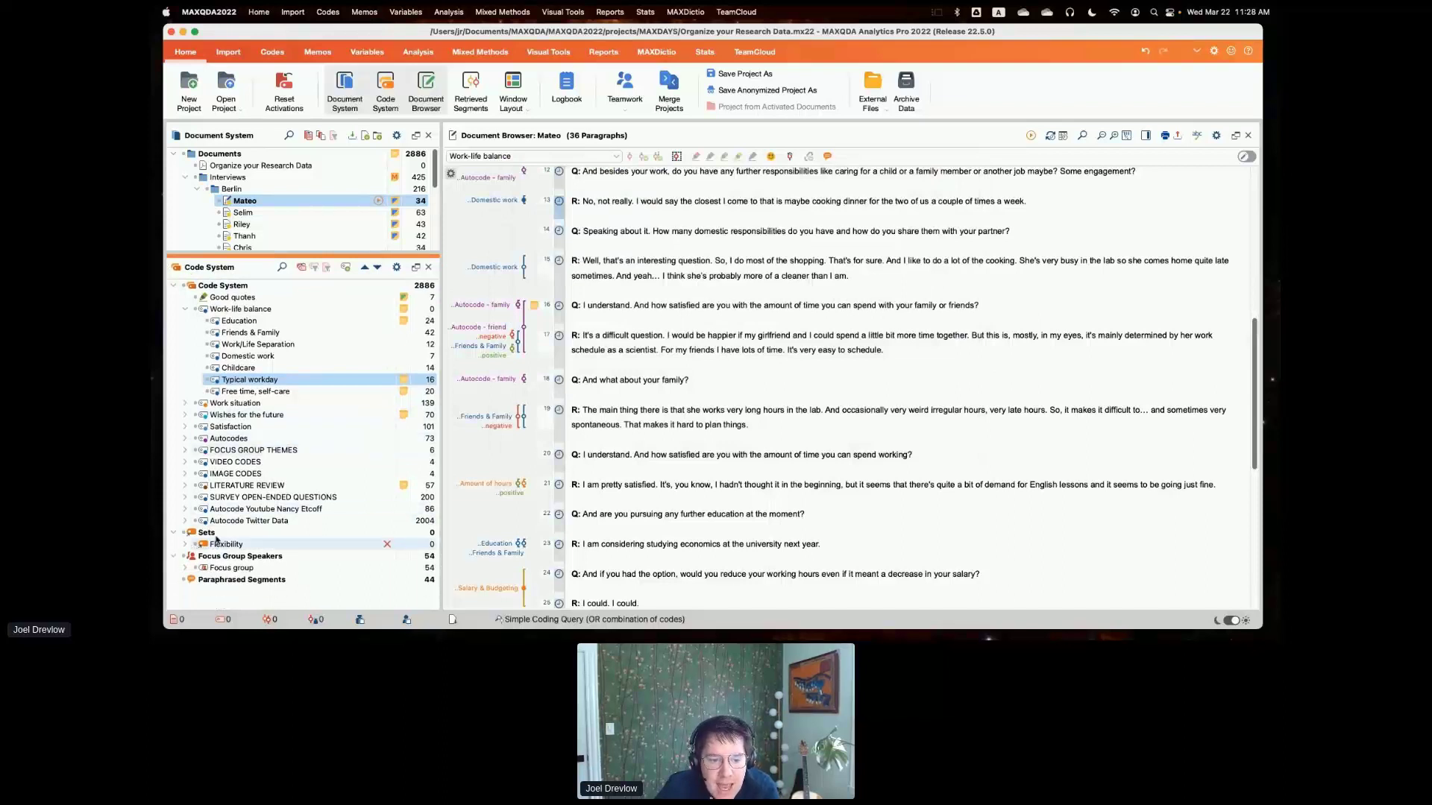
right_click(213, 533)
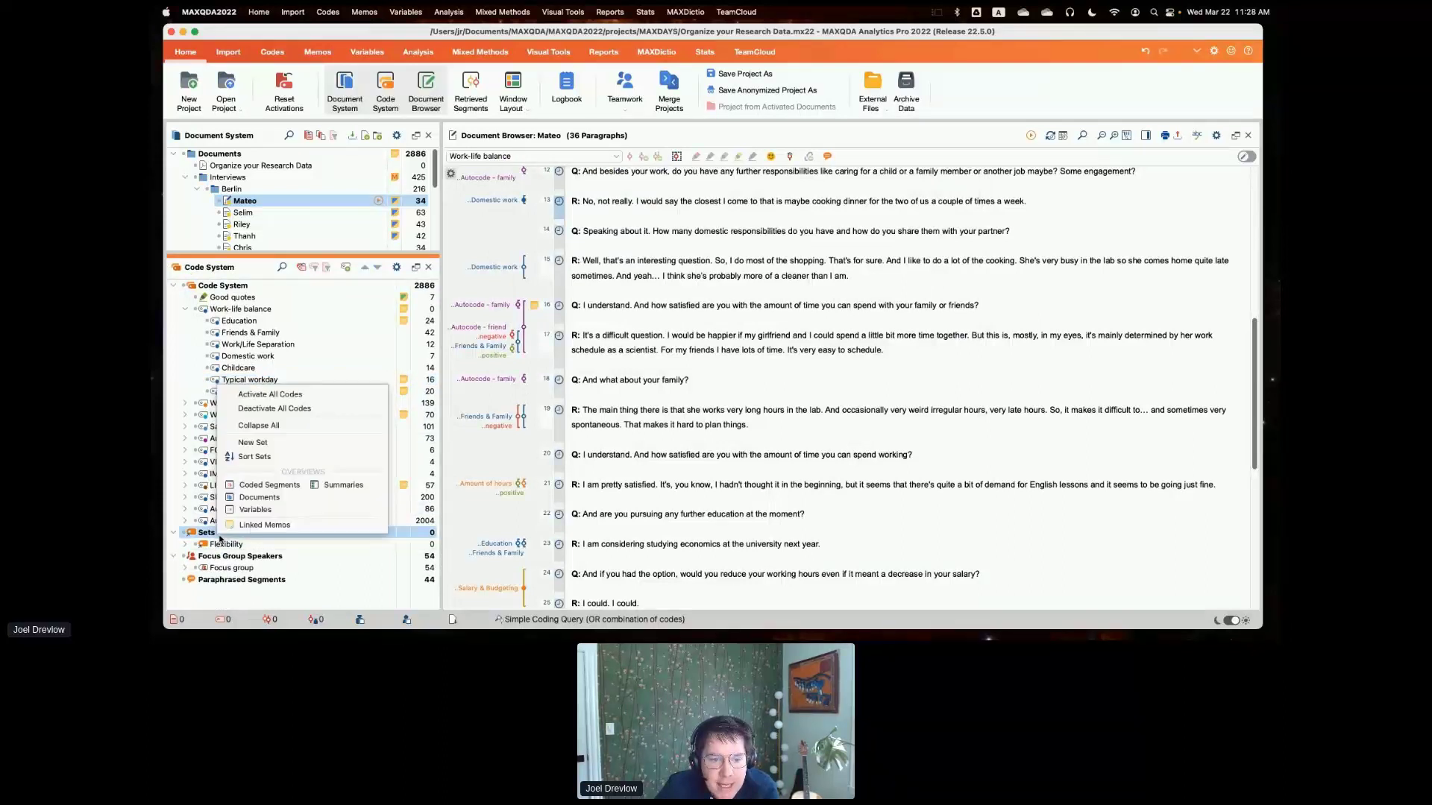
left_click(305, 447)
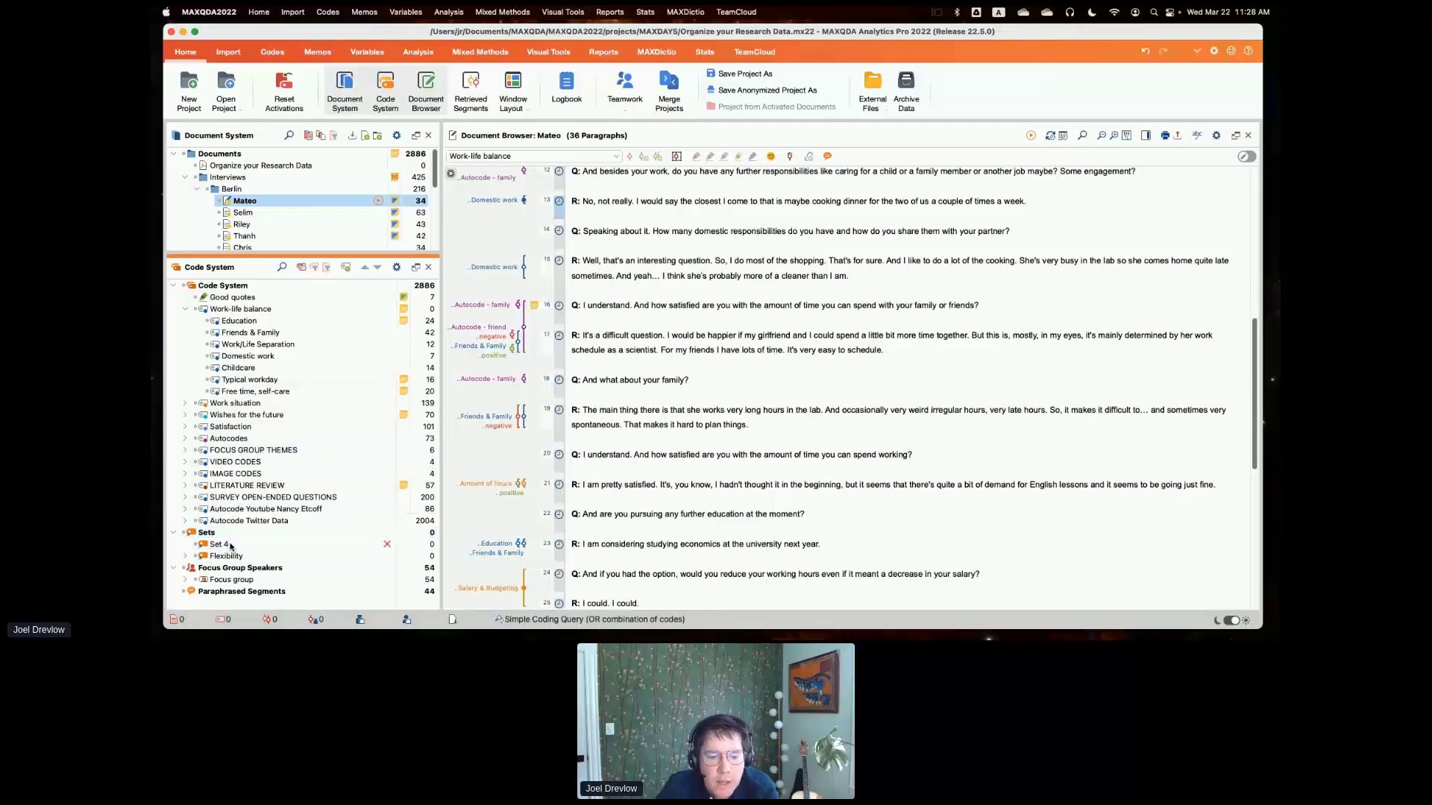
double_click(220, 544)
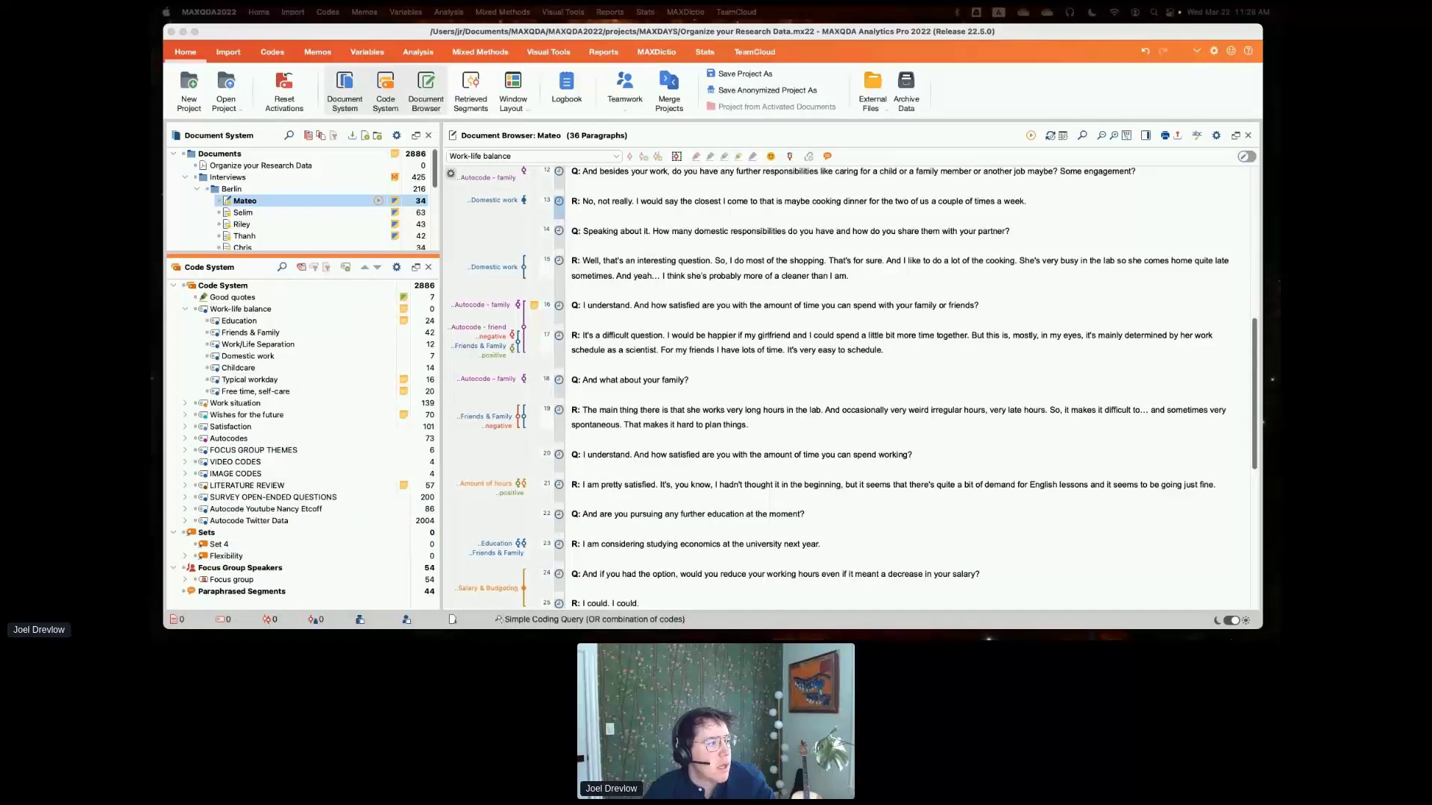
right_click(228, 546)
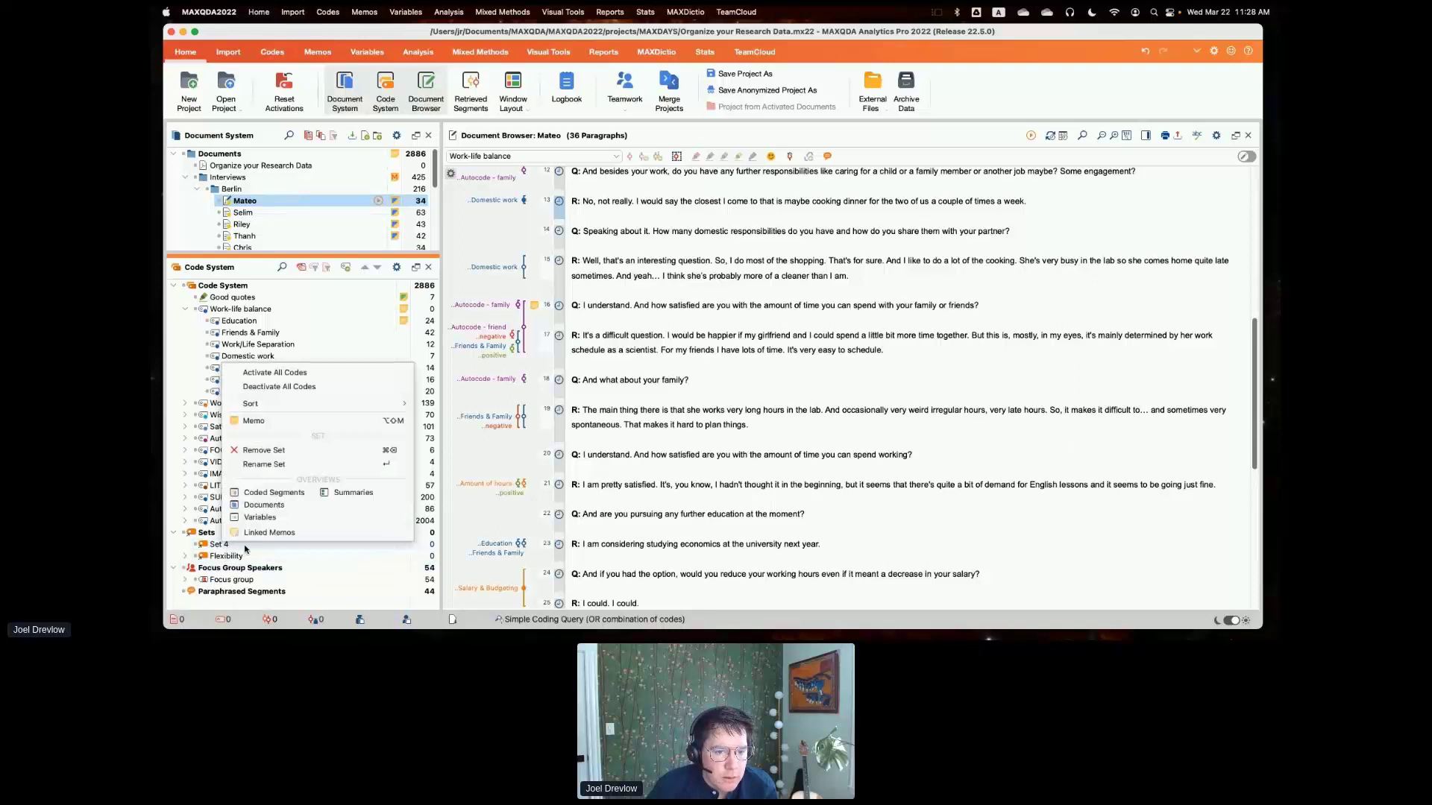
left_click(304, 552)
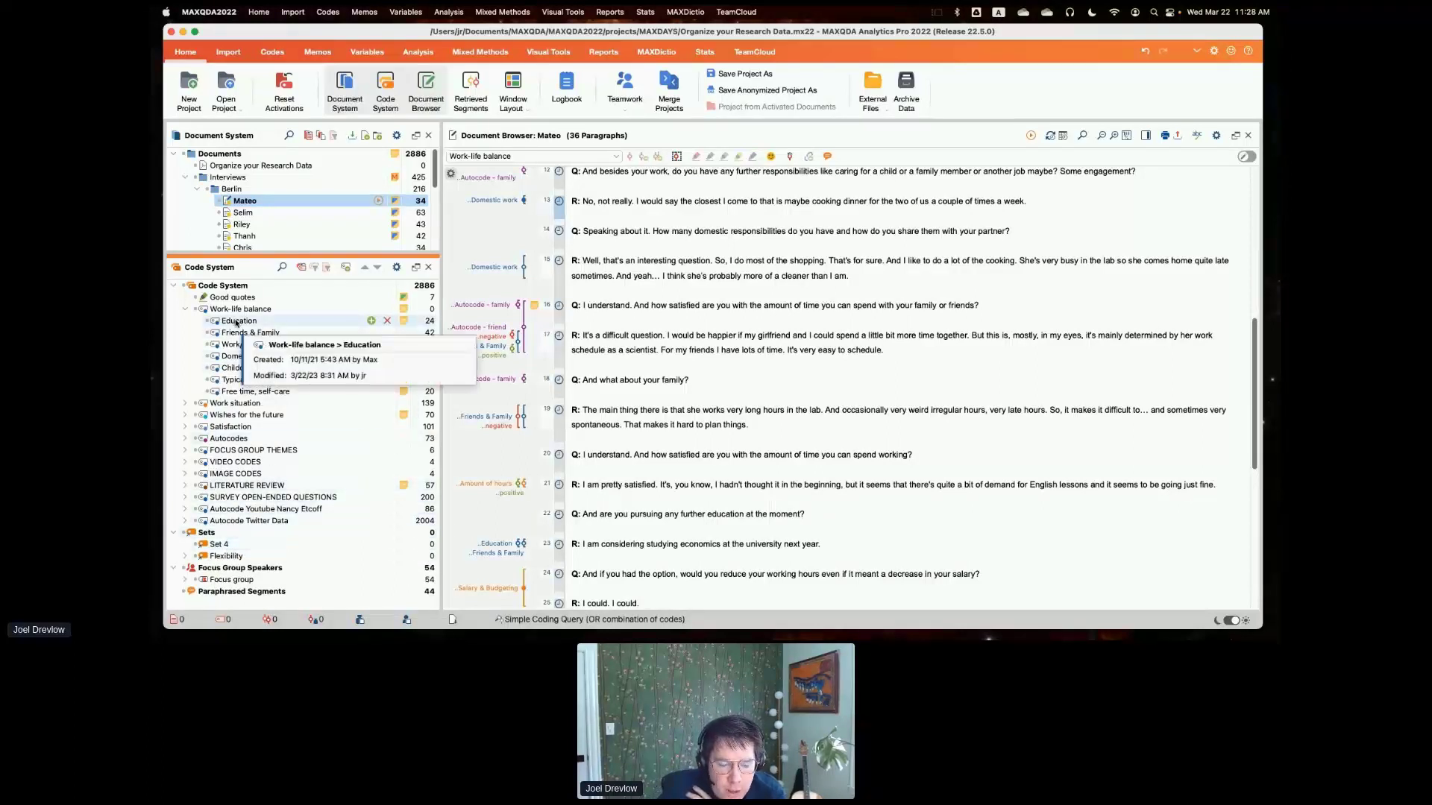
- Add the Work-life balance codes Education and Childcare and the Work situation code Home office to the new code set
left_click_drag(236, 323, 240, 547)
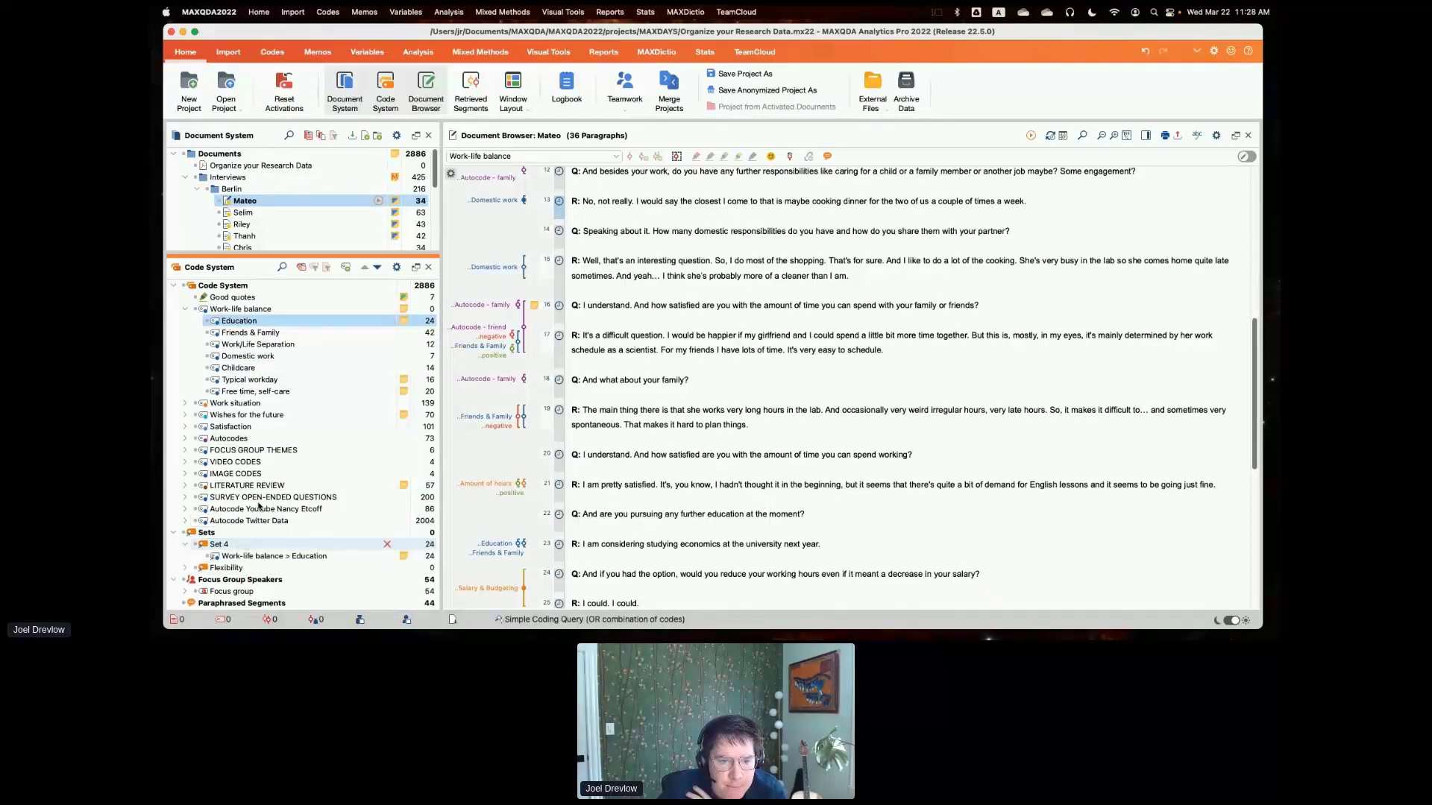
left_click_drag(254, 367, 259, 547)
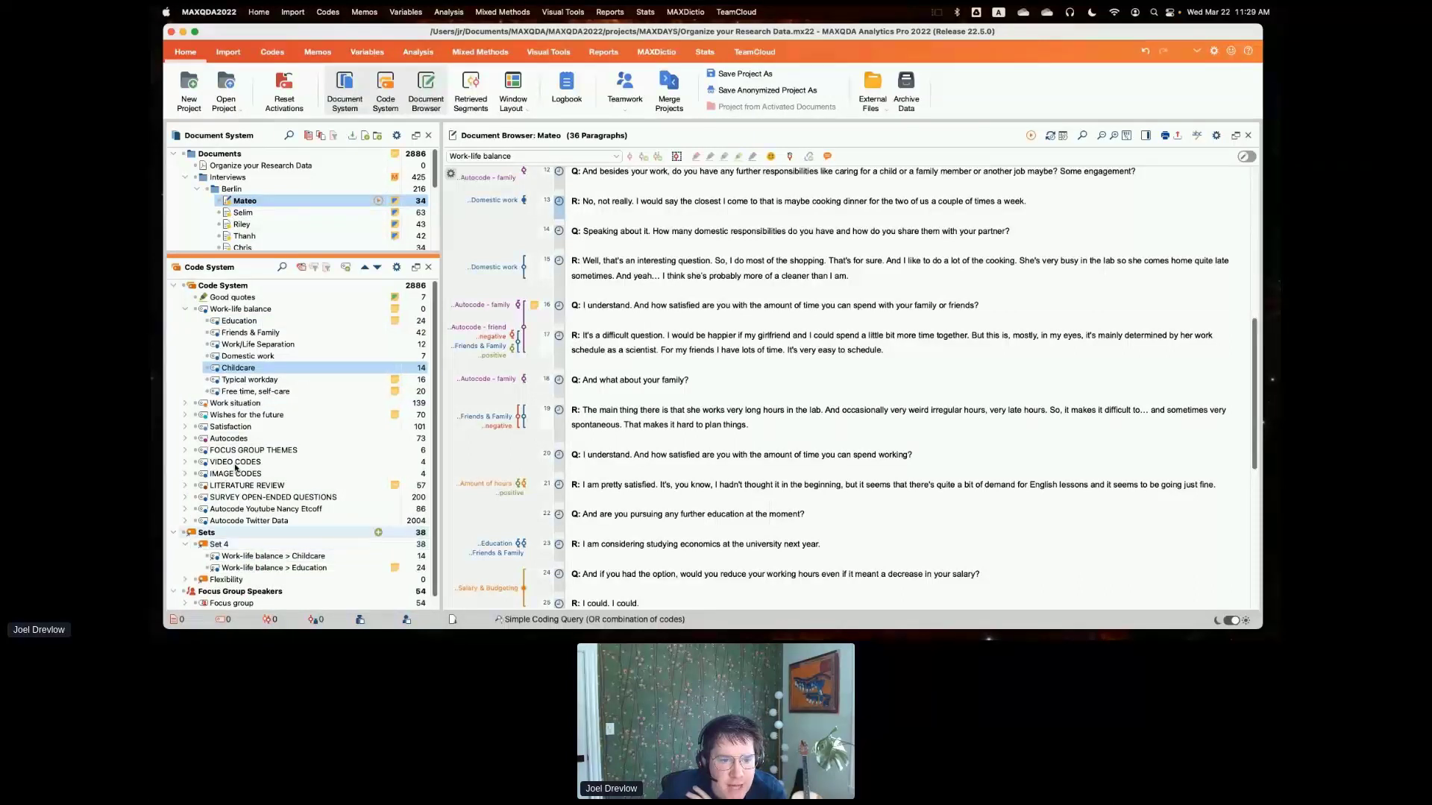
left_click(185, 403)
left_click_drag(235, 440, 248, 570)
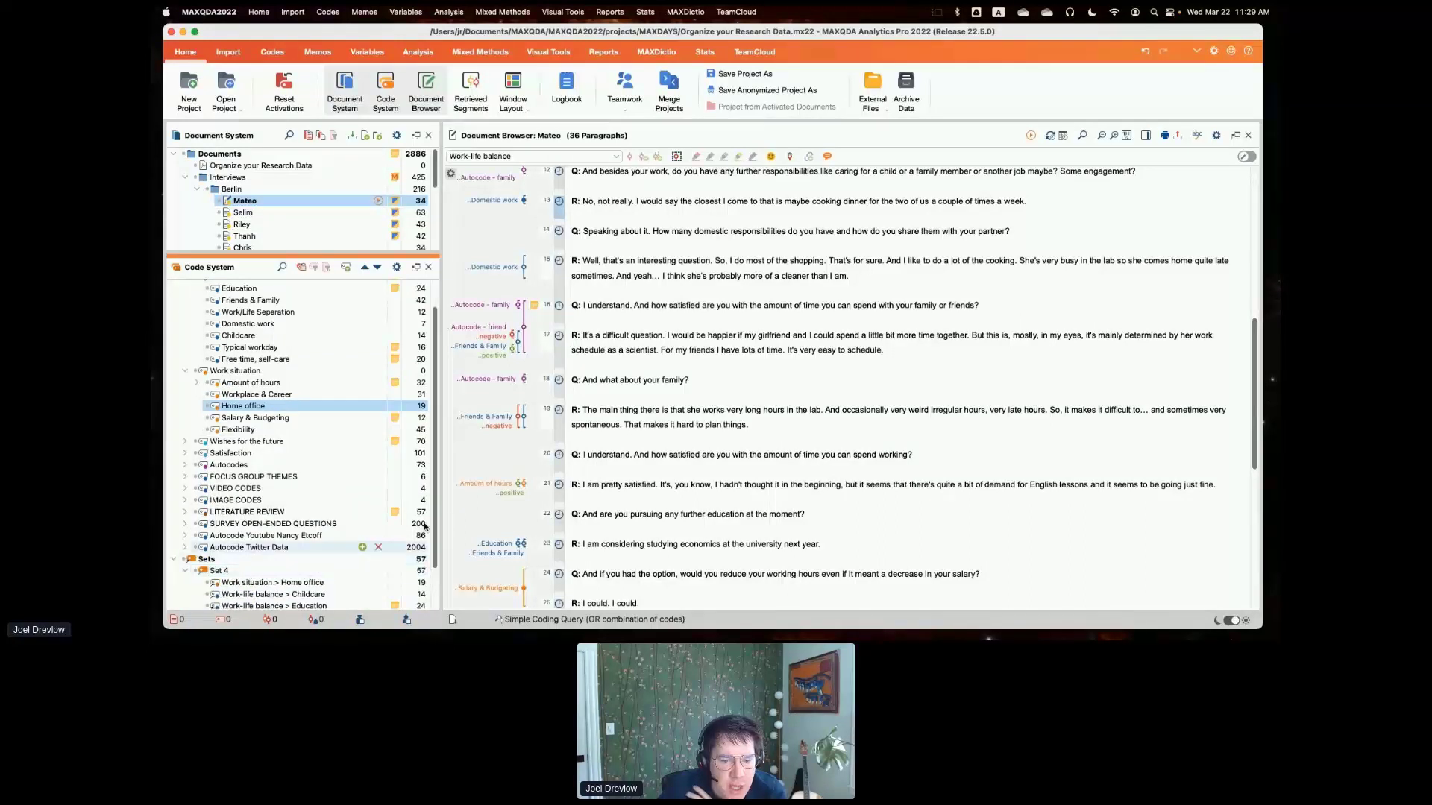
- Activate all codes in the new code set at once and check their activation in the code tree
scroll(430, 545, "down", 2)
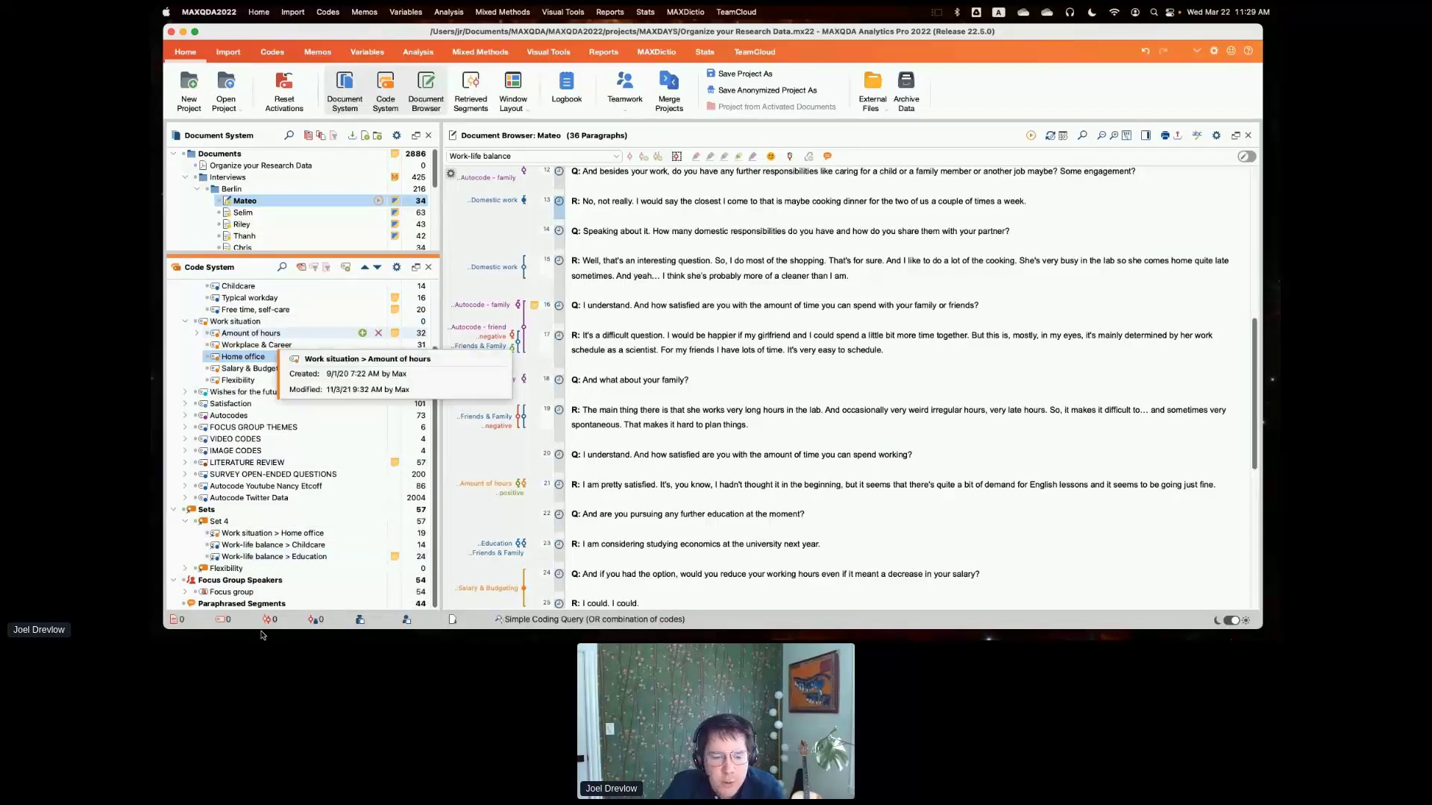
left_click(197, 522)
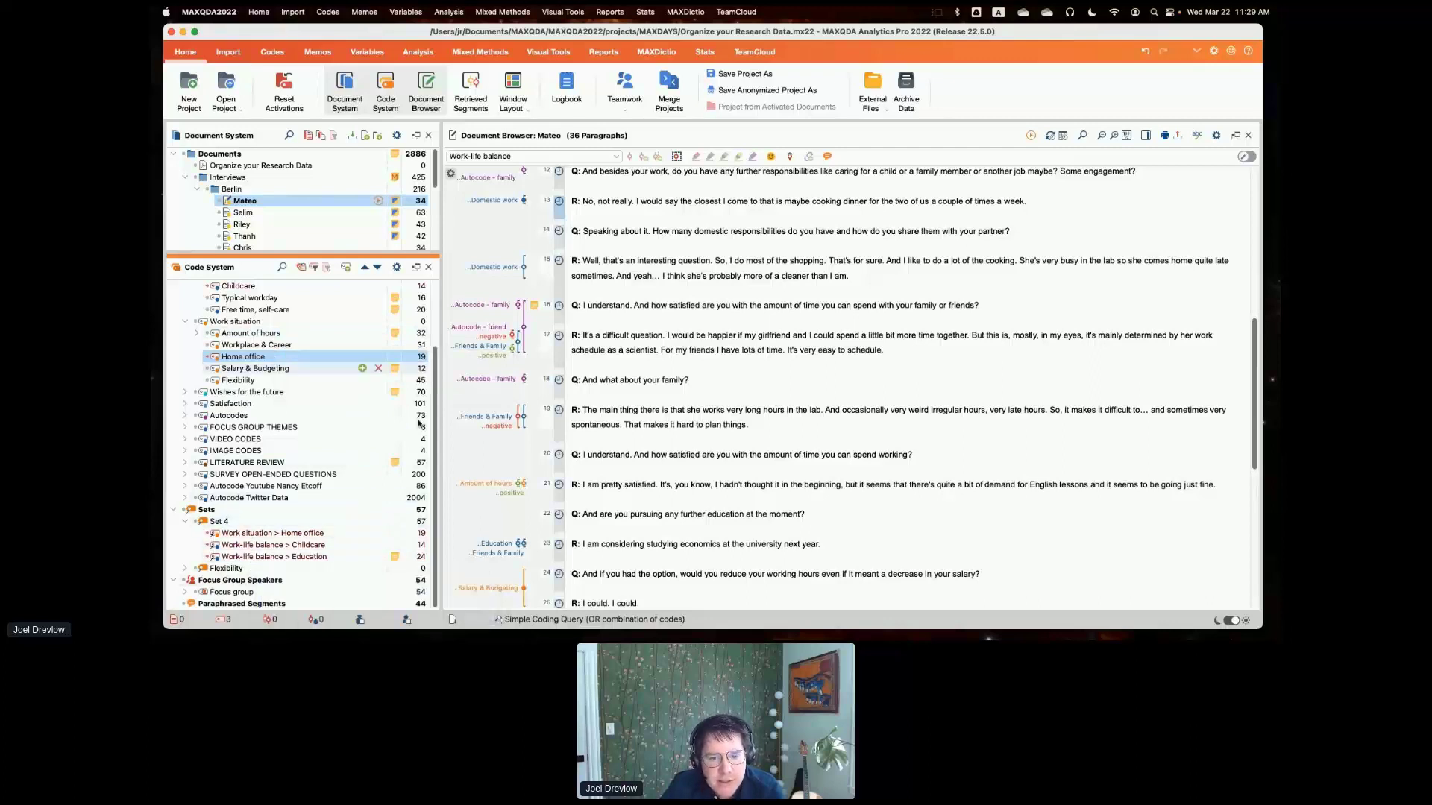
scroll(433, 425, "up", 5)
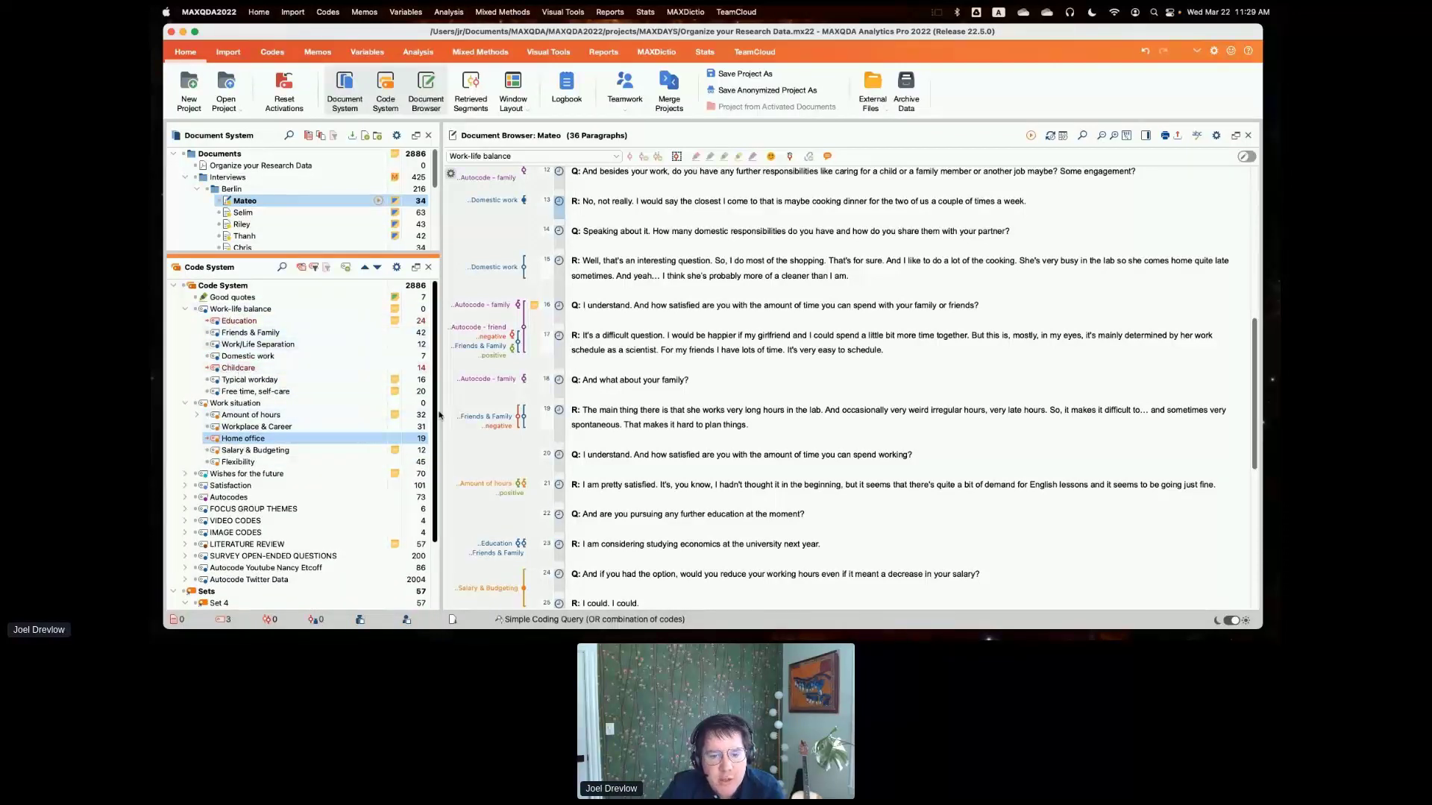
scroll(439, 416, "down", 4)
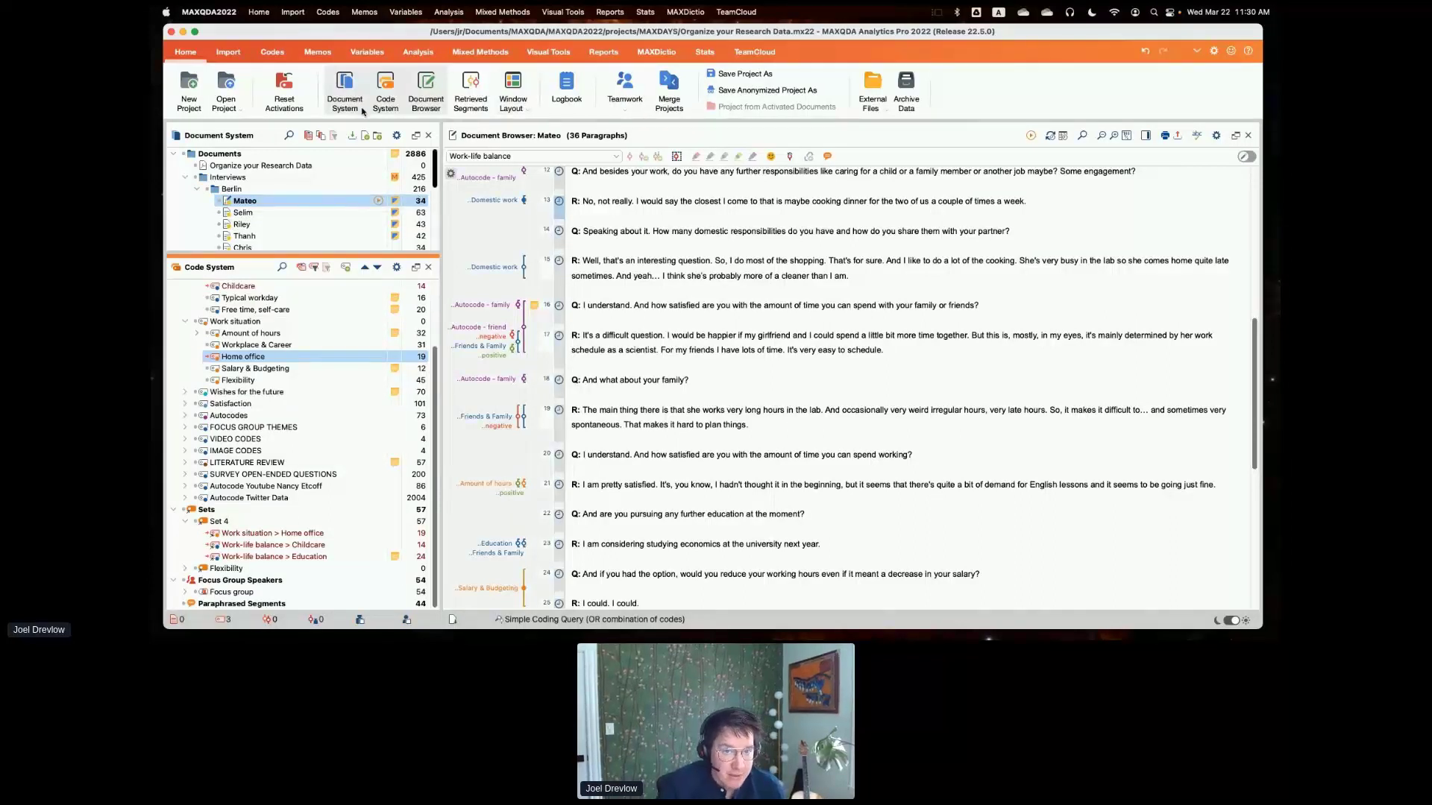
- Open the Code Map setup, reset the code activations, and activate the Interviews documents and the Work situation code with its subcodes
left_click(538, 55)
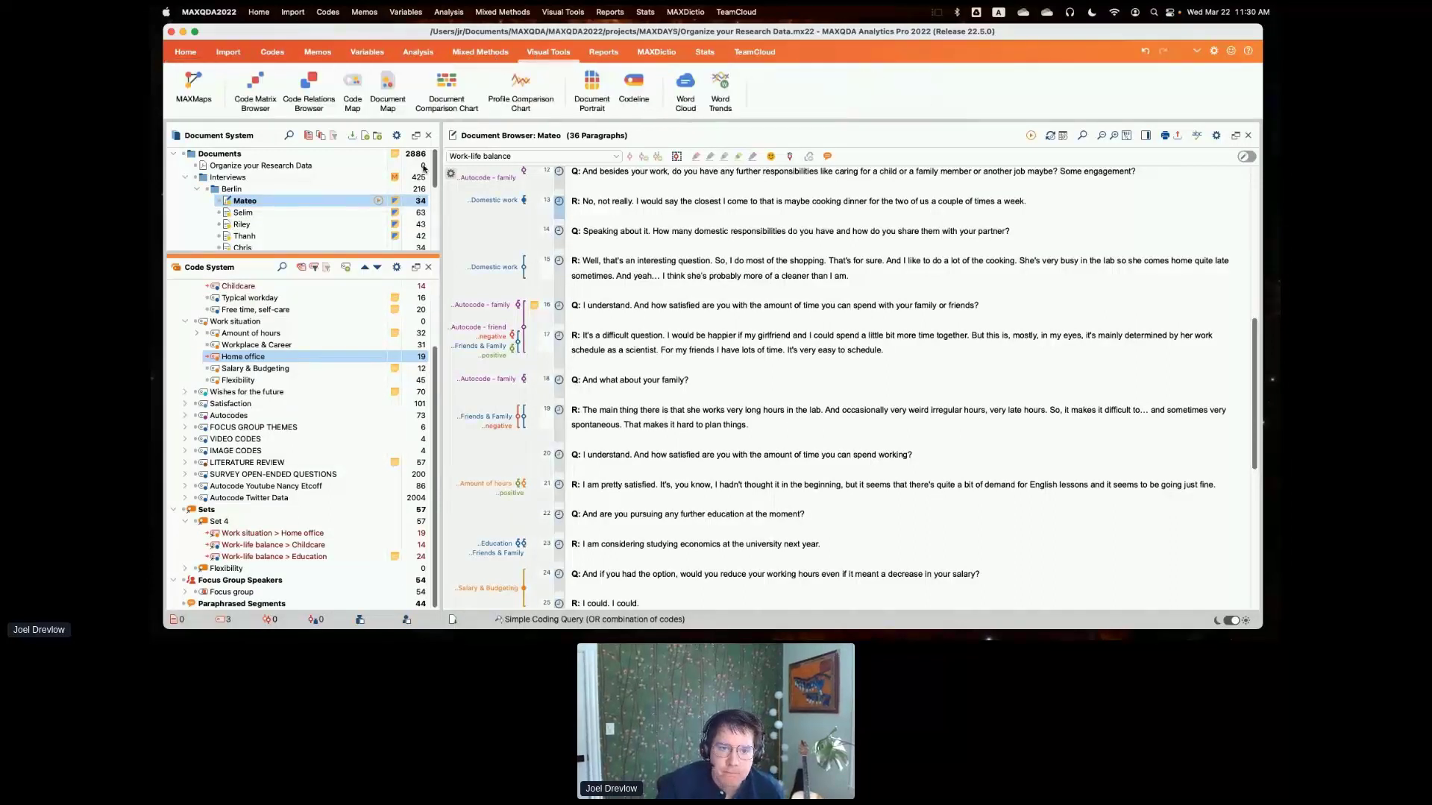
left_click(355, 108)
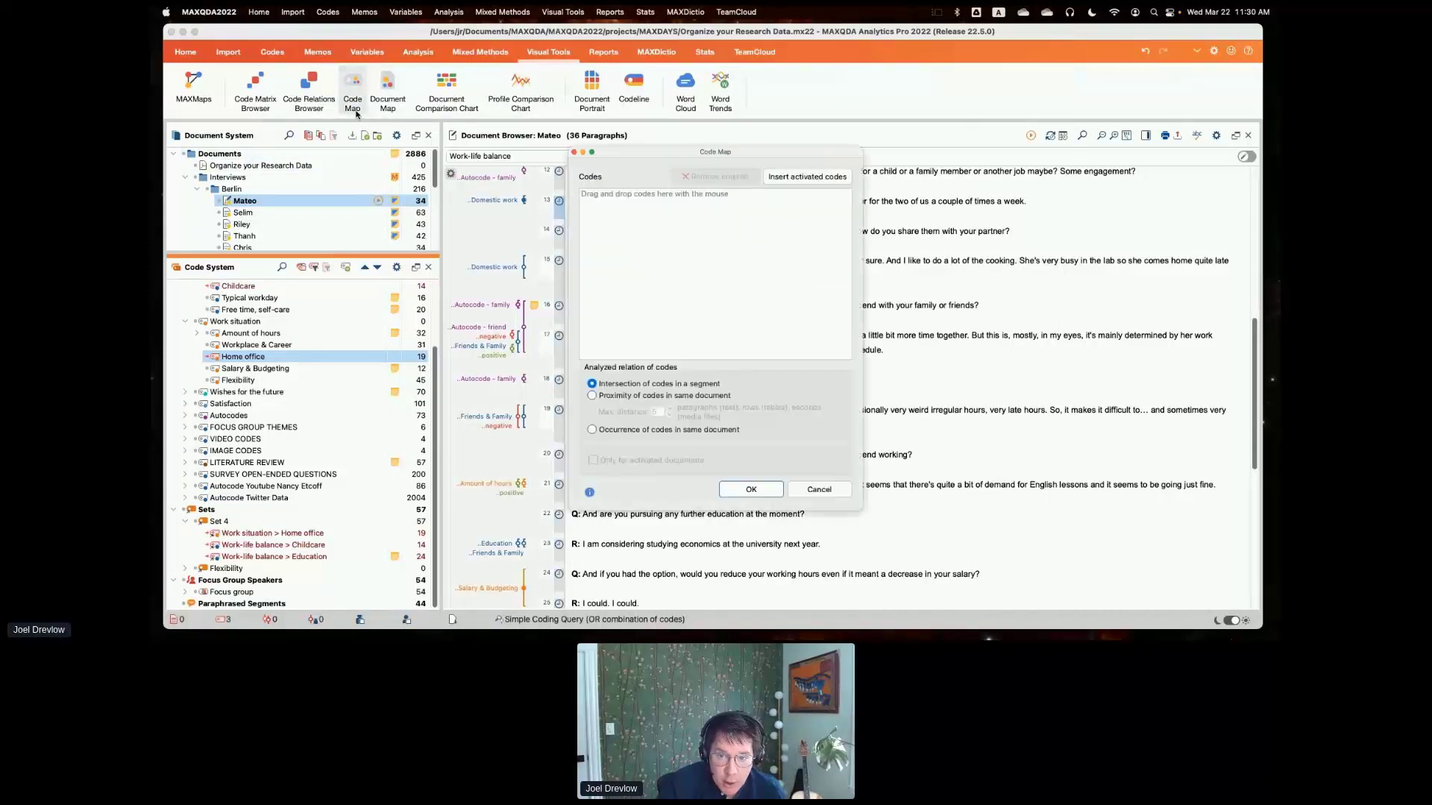
left_click(301, 268)
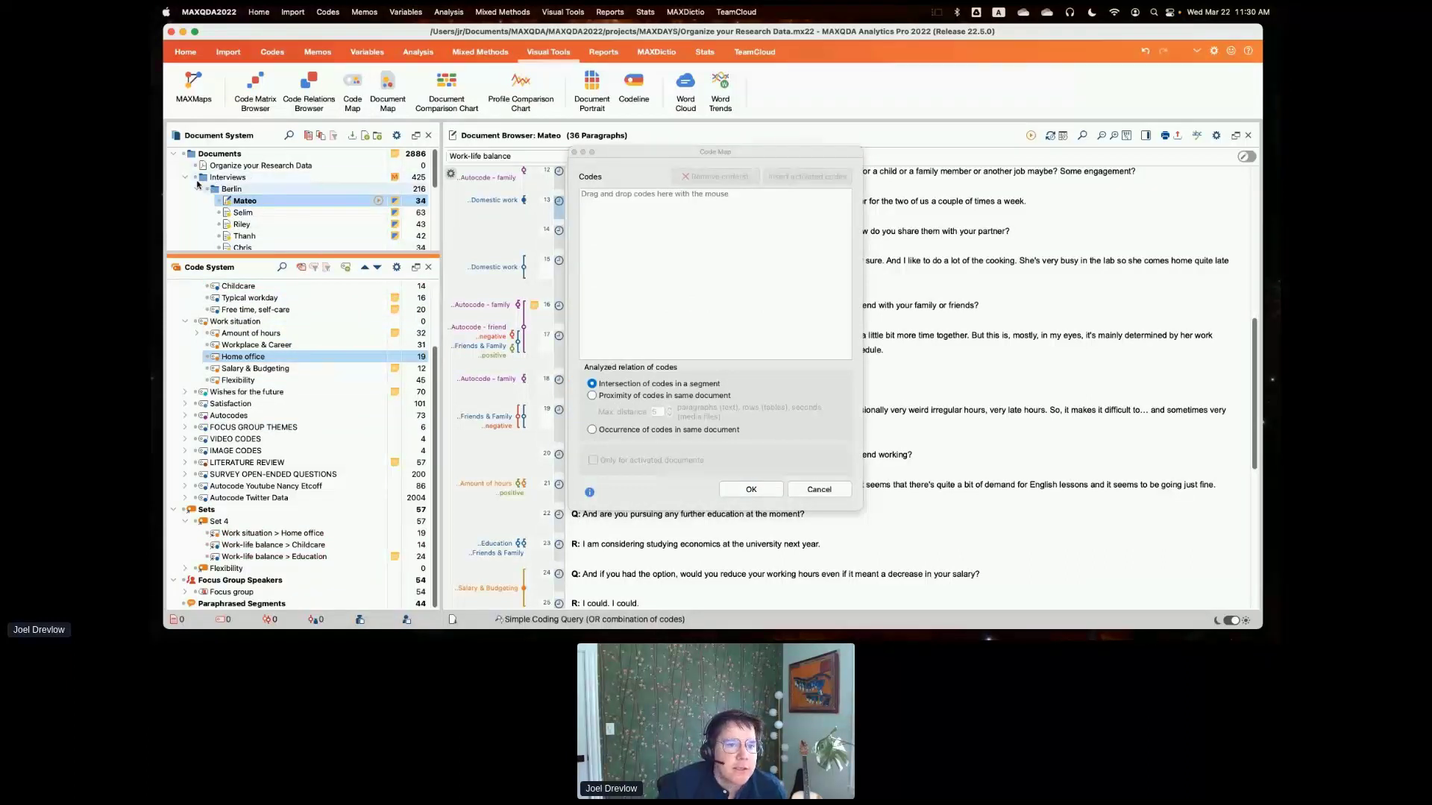
left_click(196, 178)
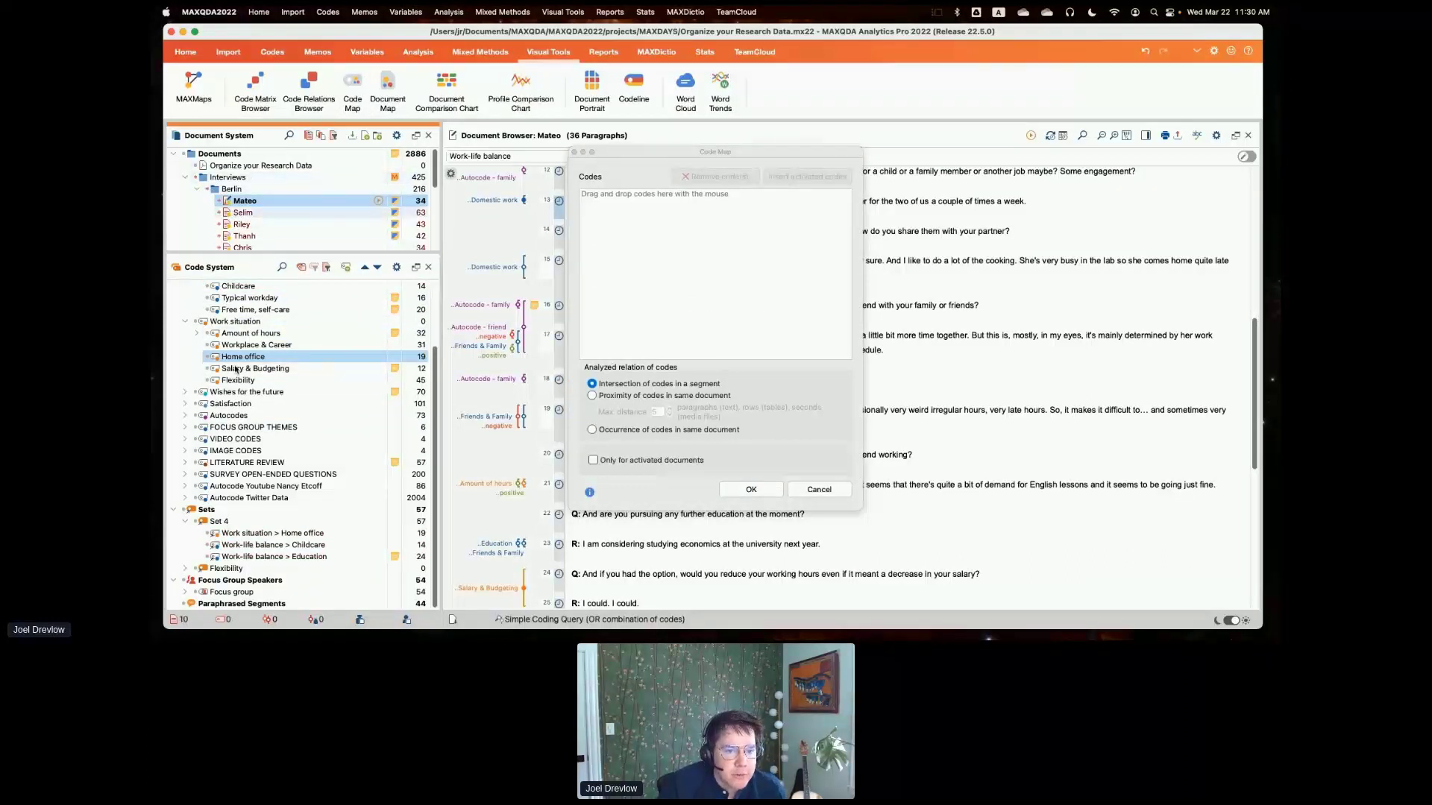
left_click(197, 323)
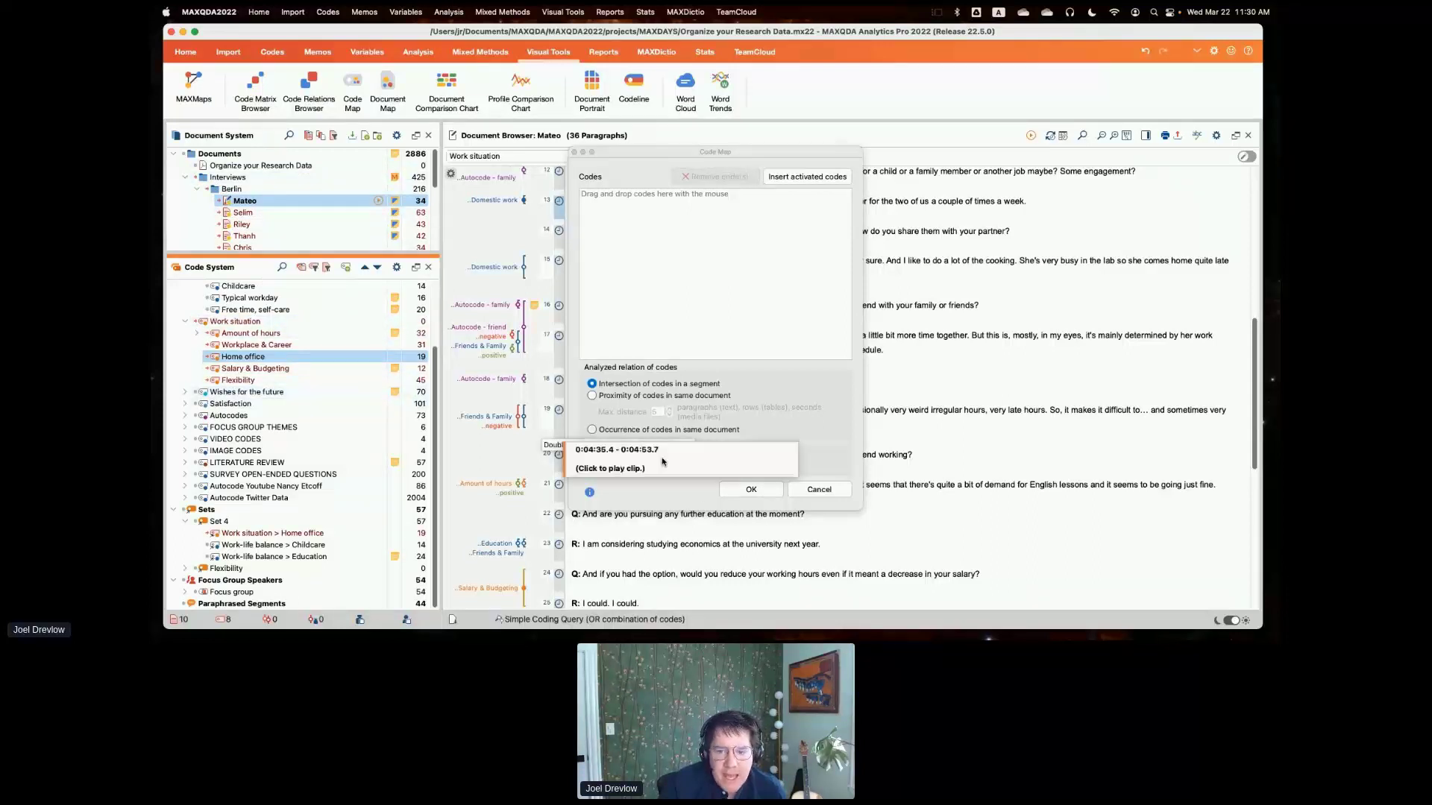
- Insert the activated codes and generate the Code Map for activated documents only, based on intersection of codes in a segment
left_click(807, 177)
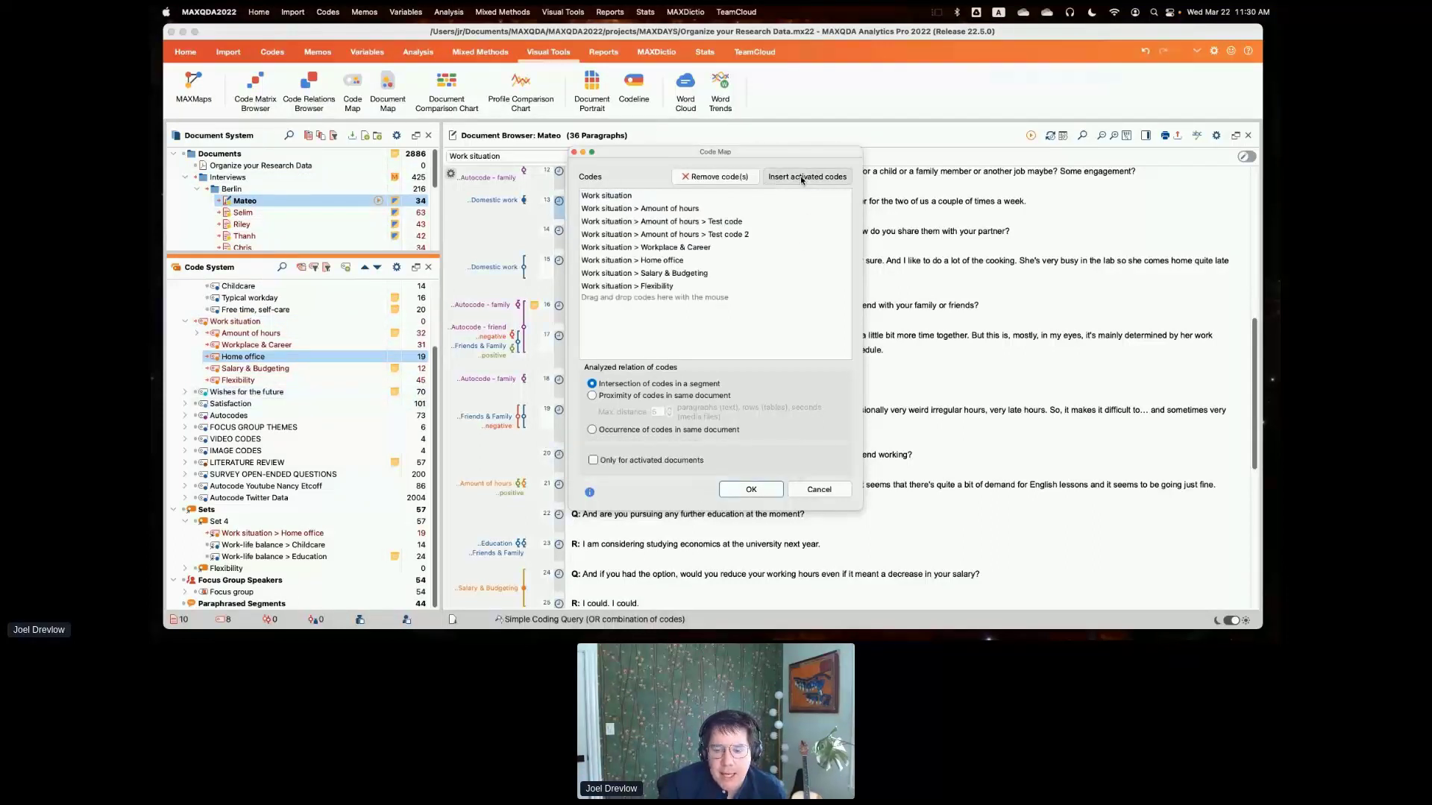
left_click(657, 462)
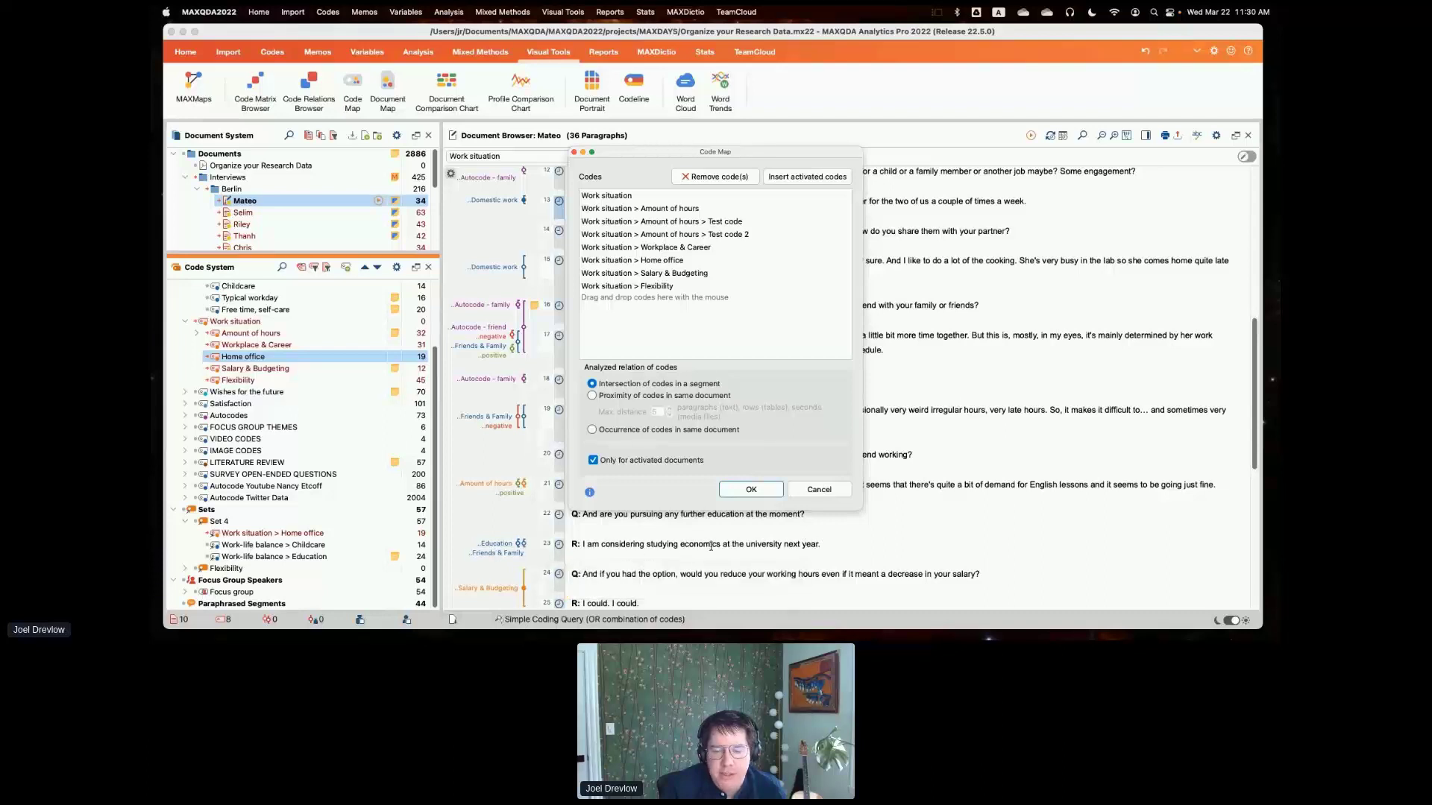
left_click(725, 488)
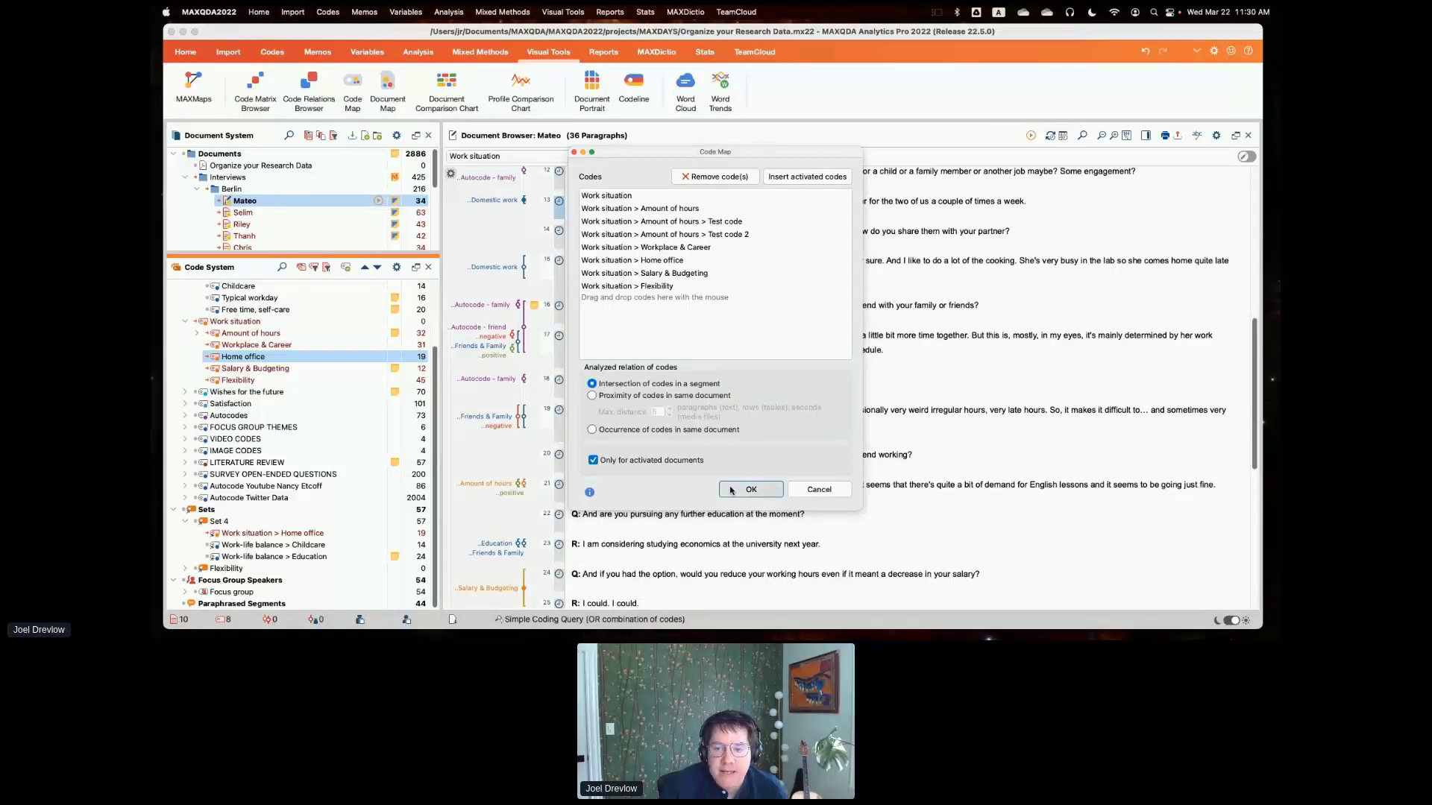
left_click(720, 388)
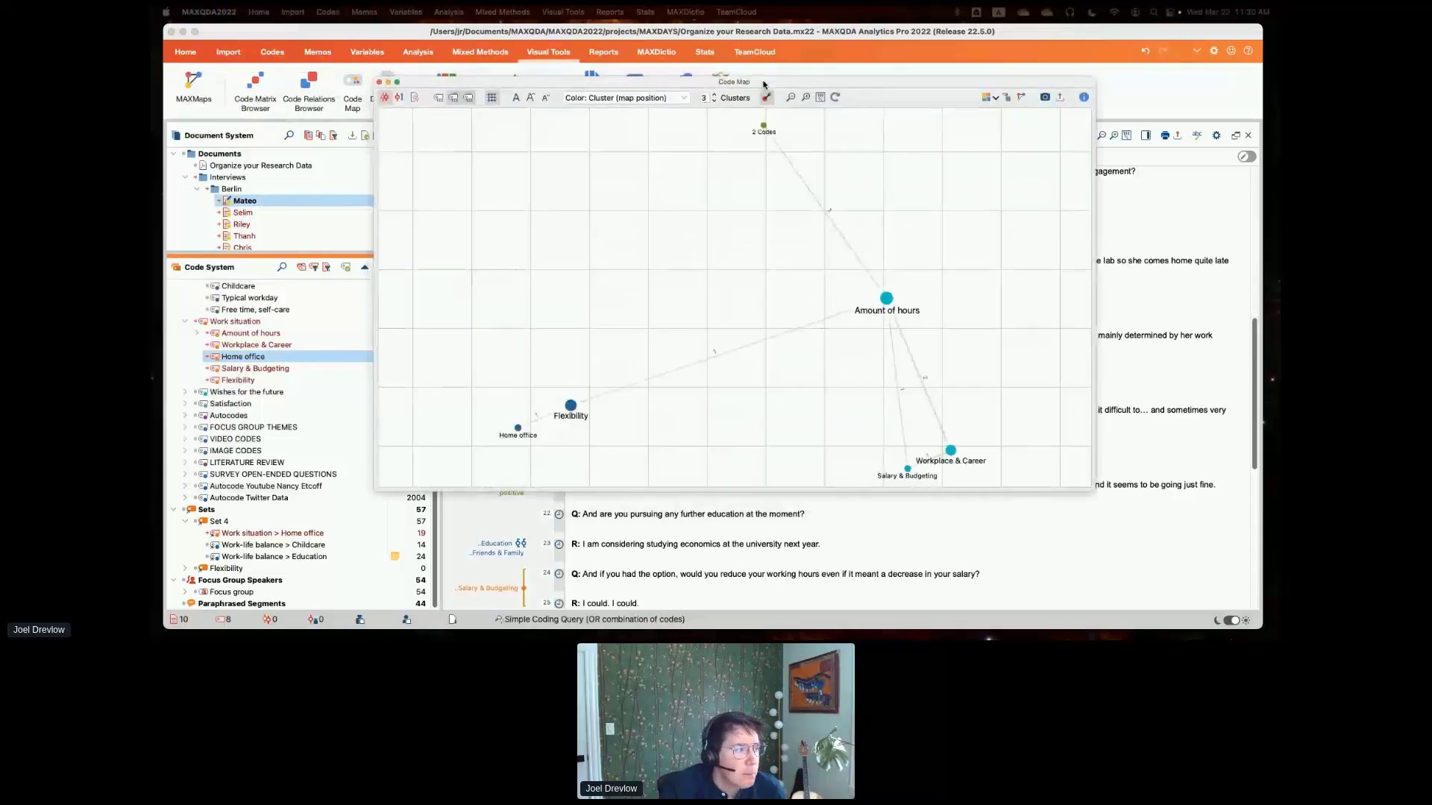
left_click(1006, 99)
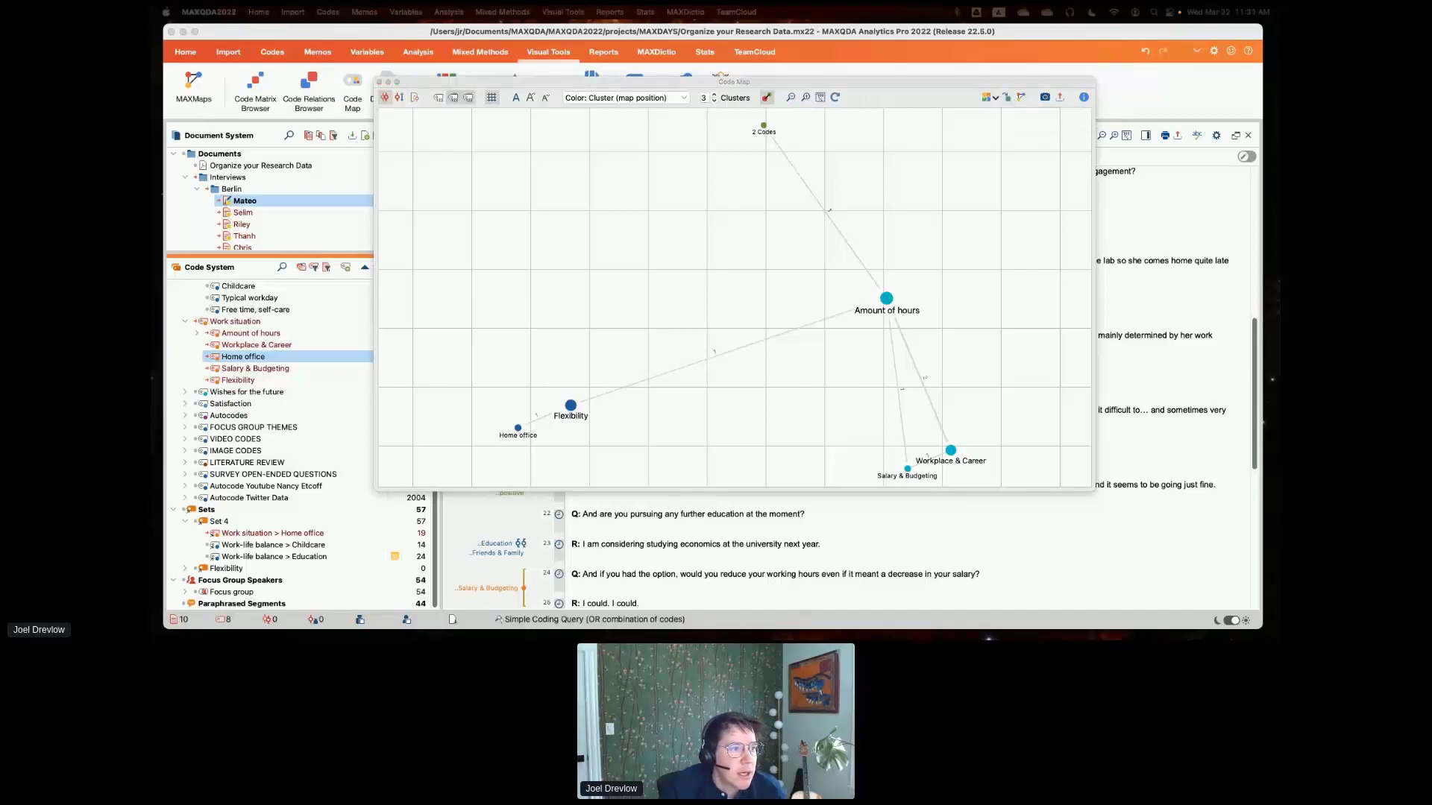
- Examine the Code Map cluster and parent code columns in the code variables table, and close the table and the Code Map
left_click_drag(153, 115, 907, 117)
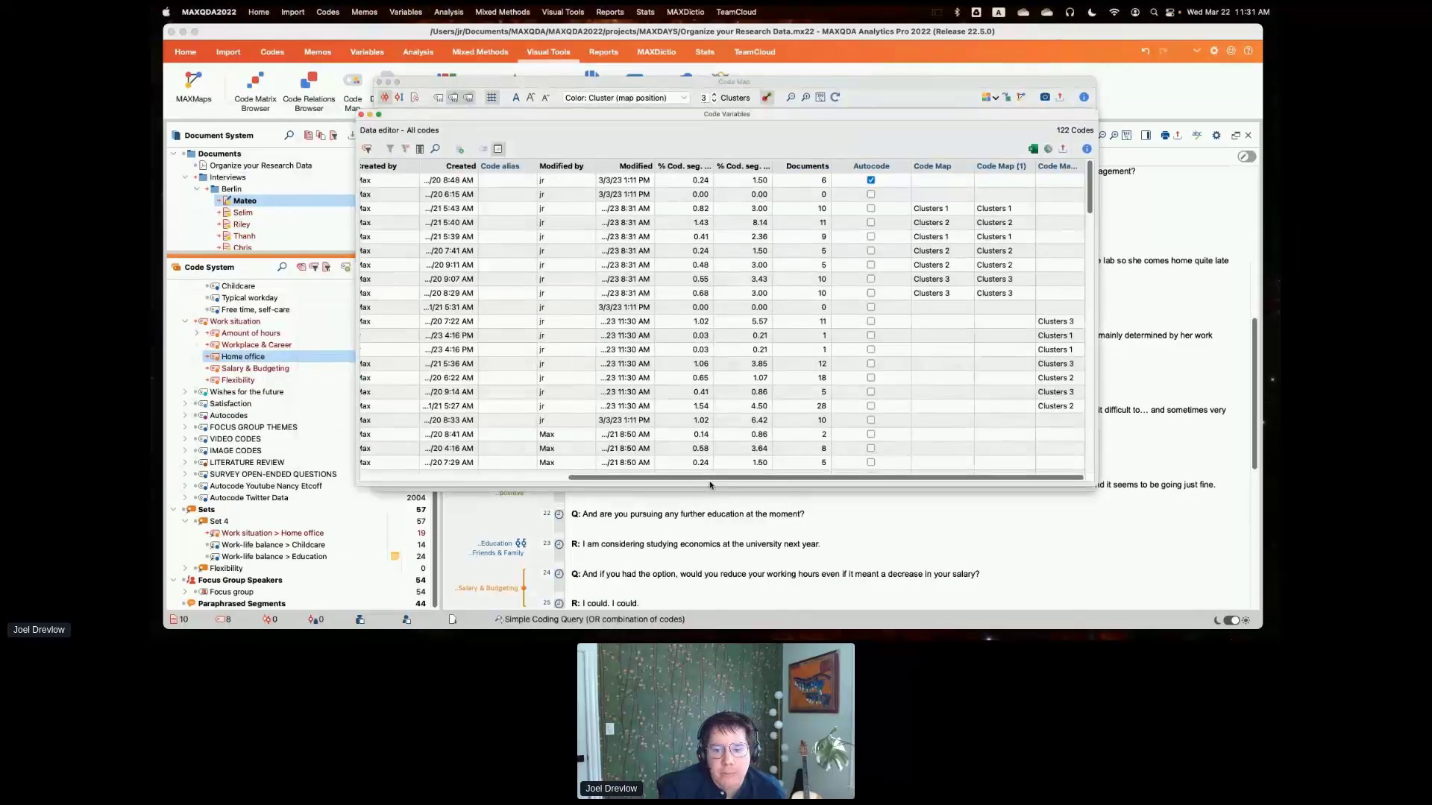
left_click(549, 477)
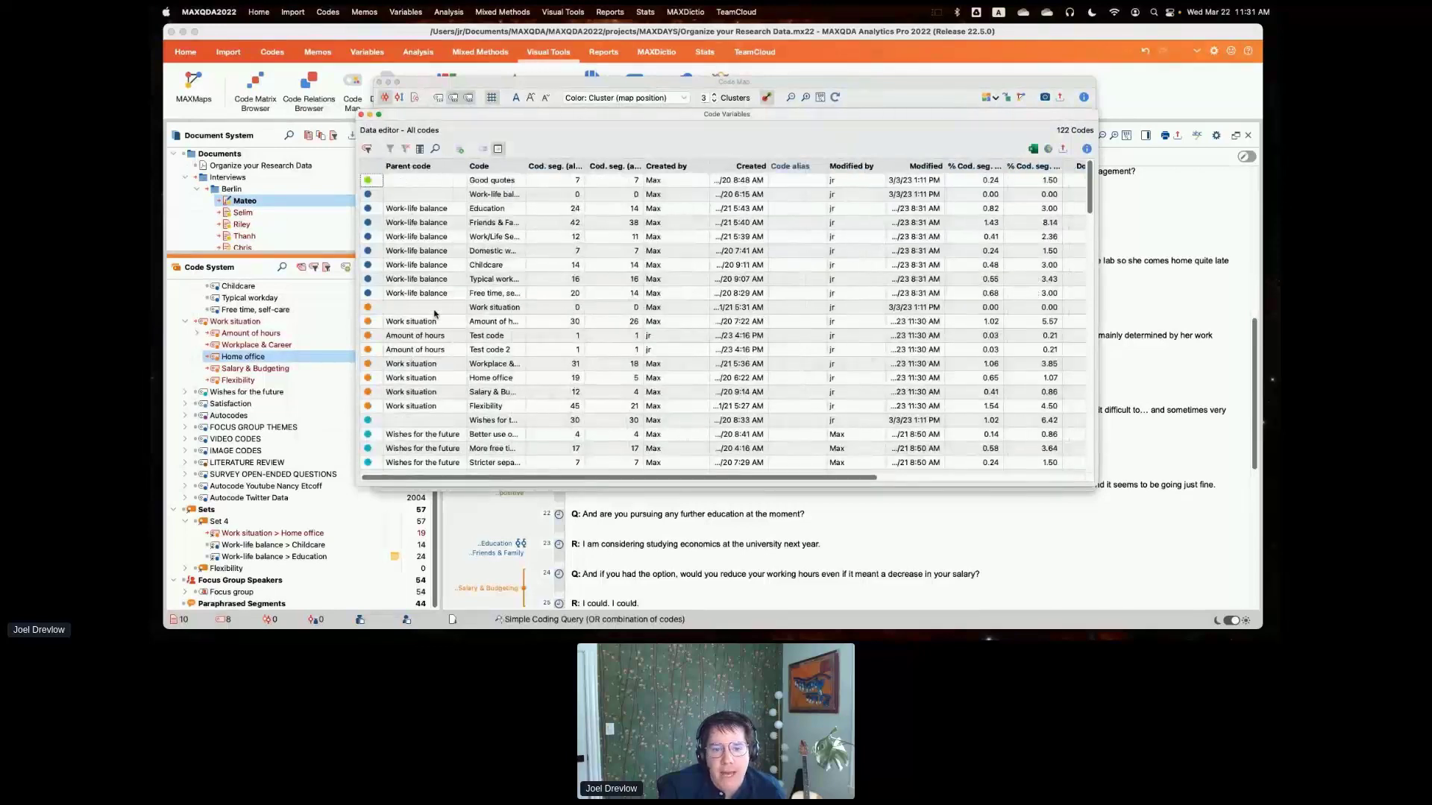
scroll(443, 324, "down", 5)
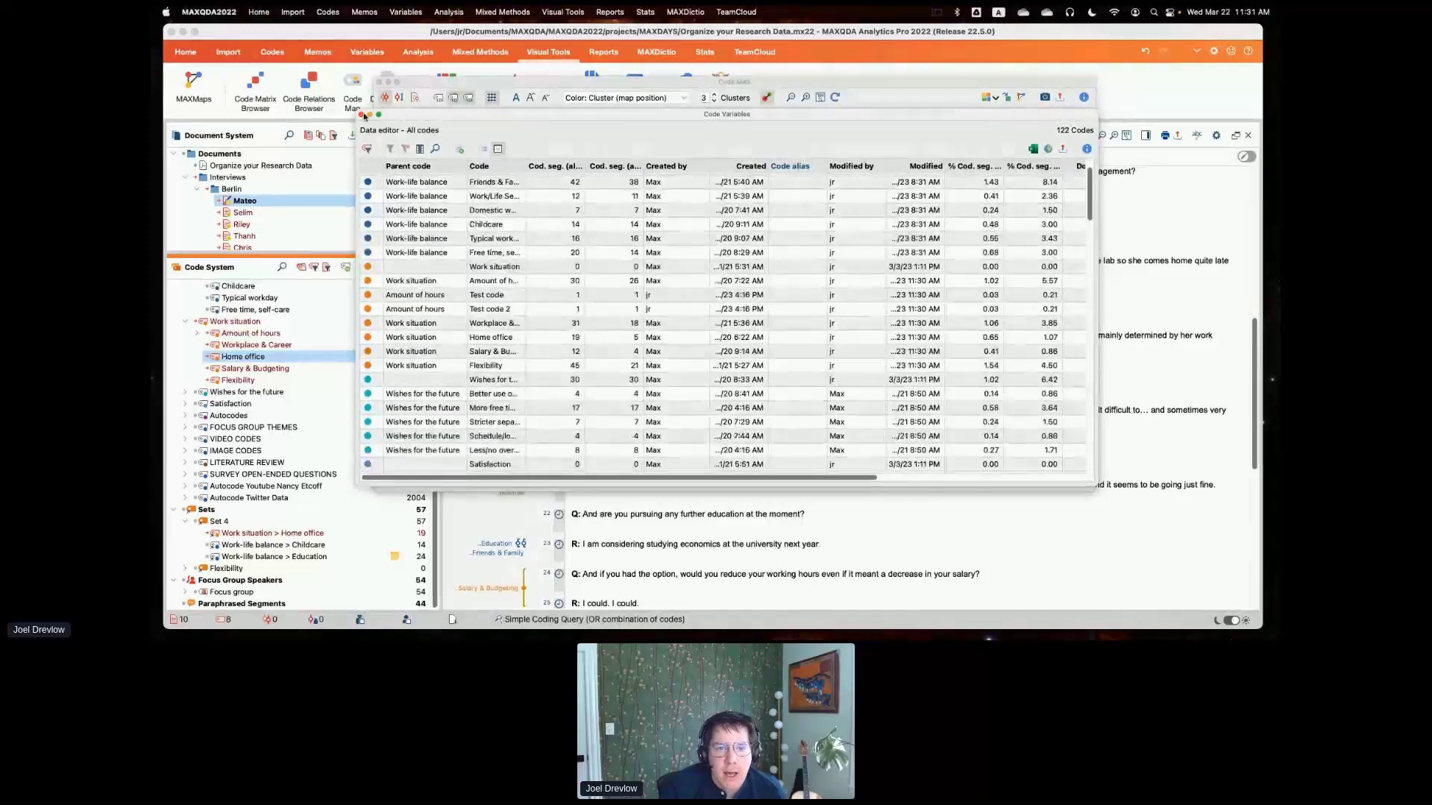
left_click(362, 114)
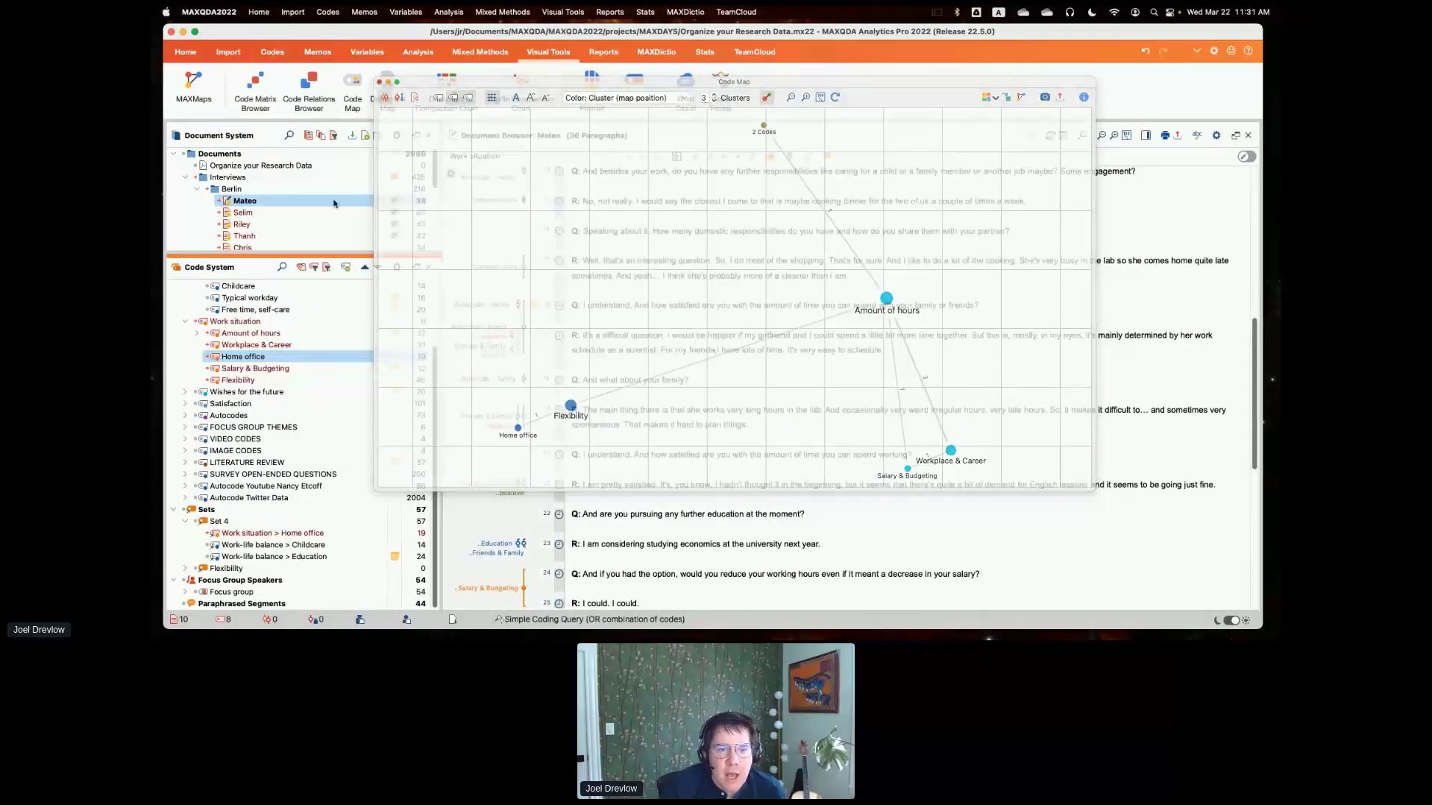
left_click(379, 82)
- Check which options are available for the code set Set 4 in the Code System
mouse_move(311, 254)
left_mouse_down()
mouse_move(311, 444)
mouse_move(311, 260)
left_mouse_up()
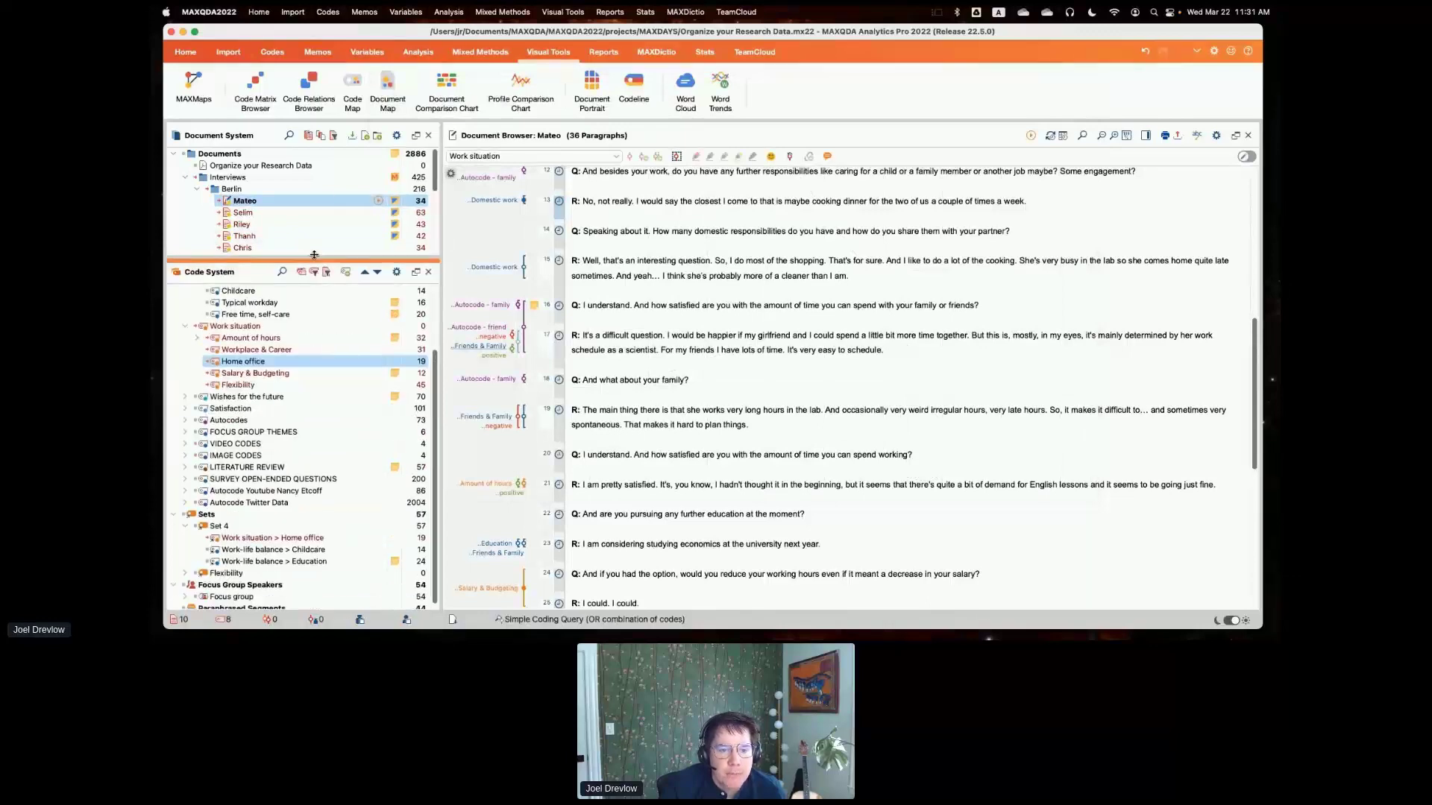
right_click(217, 526)
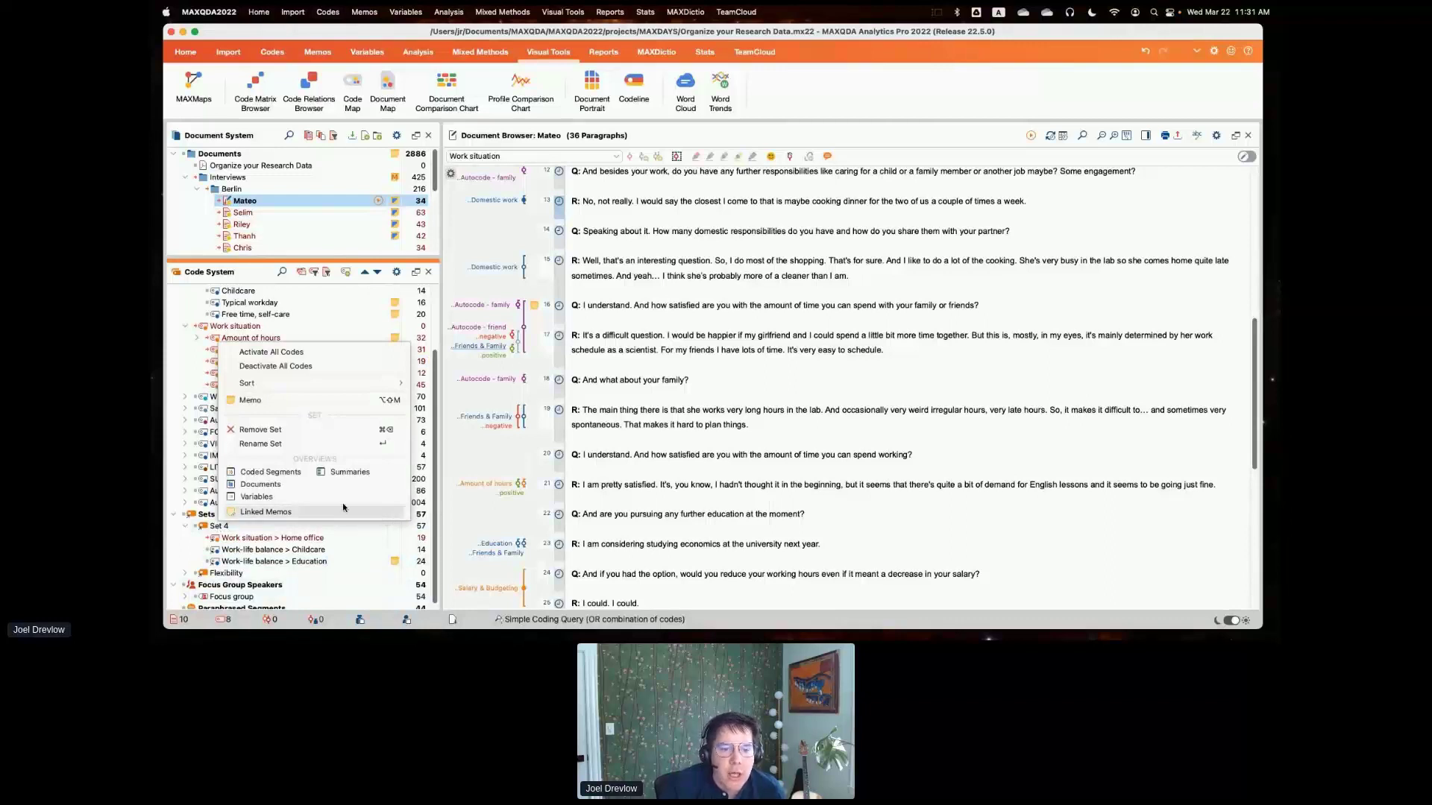
key("Escape")
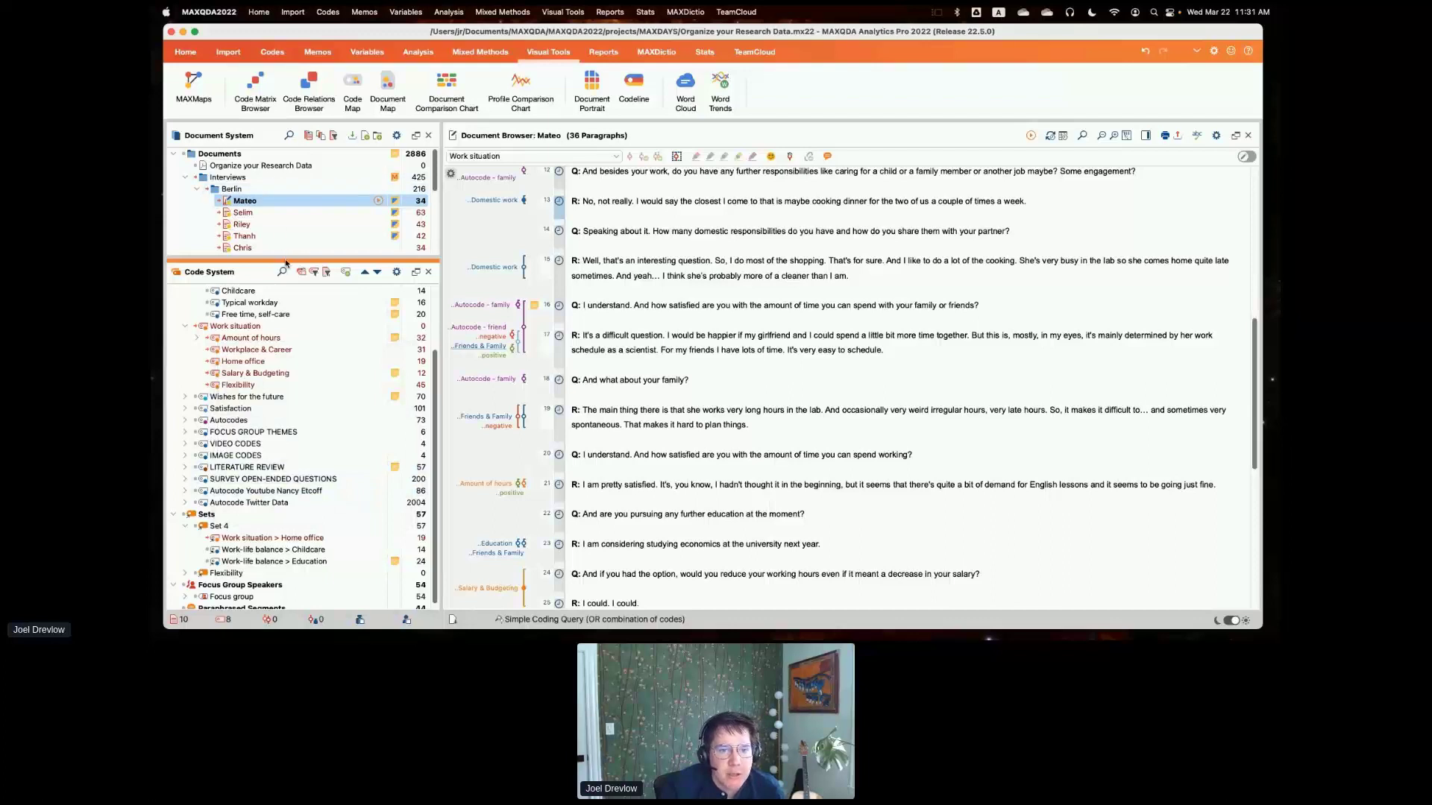
- Enlarge the Document System and review the variables available for activating documents by variable, leaving without activating any
left_click_drag(288, 261, 285, 402)
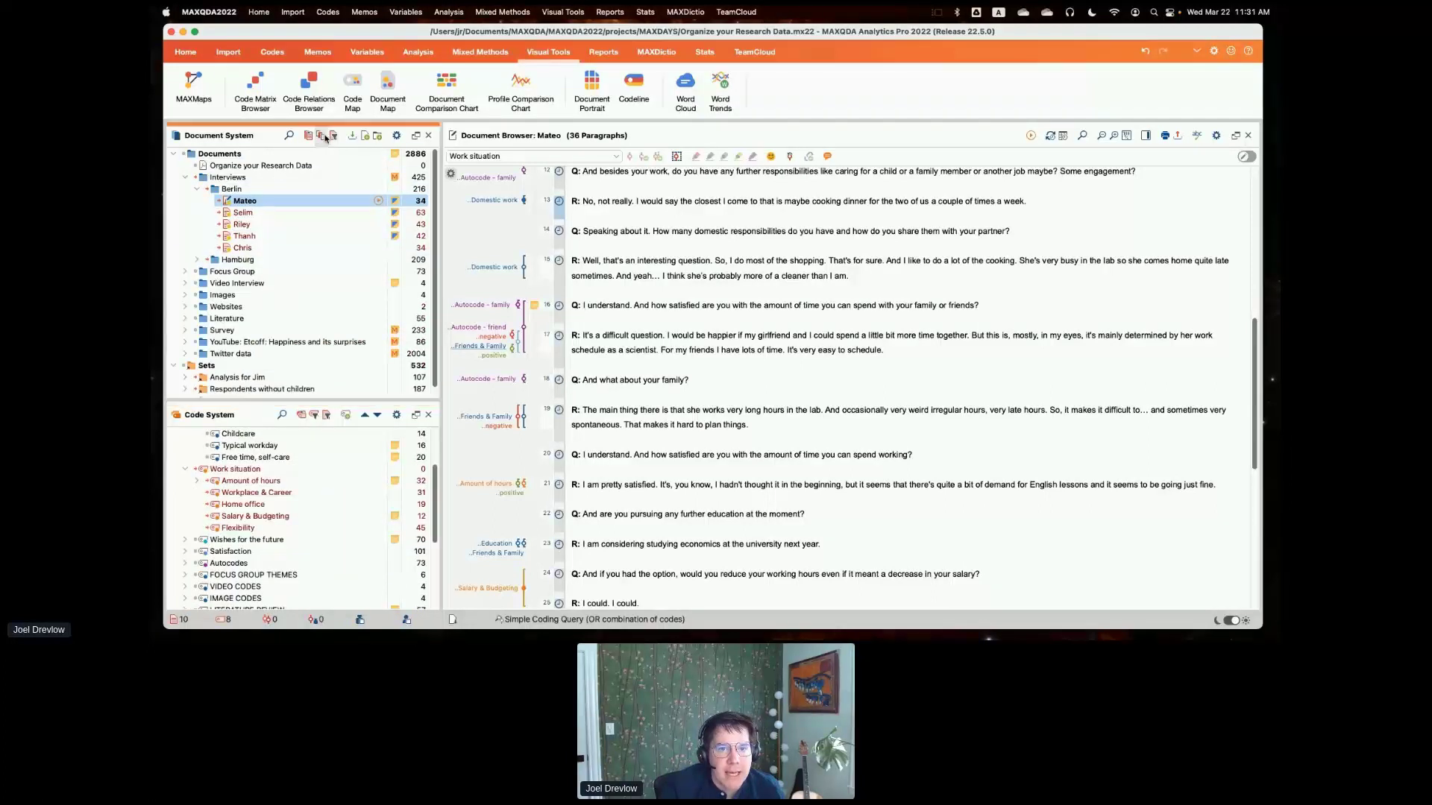
left_click(333, 135)
left_click(357, 157)
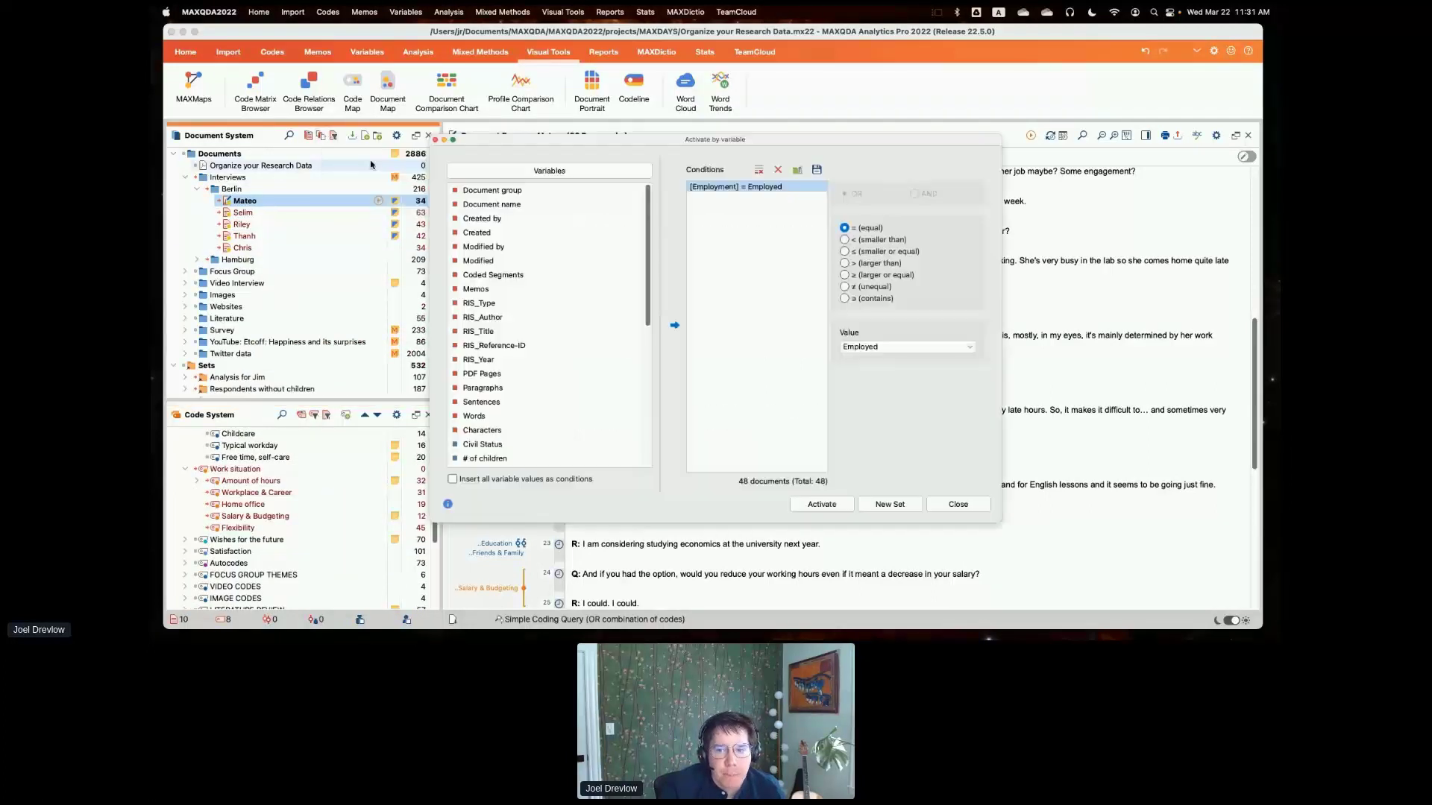
scroll(619, 336, "down", 2)
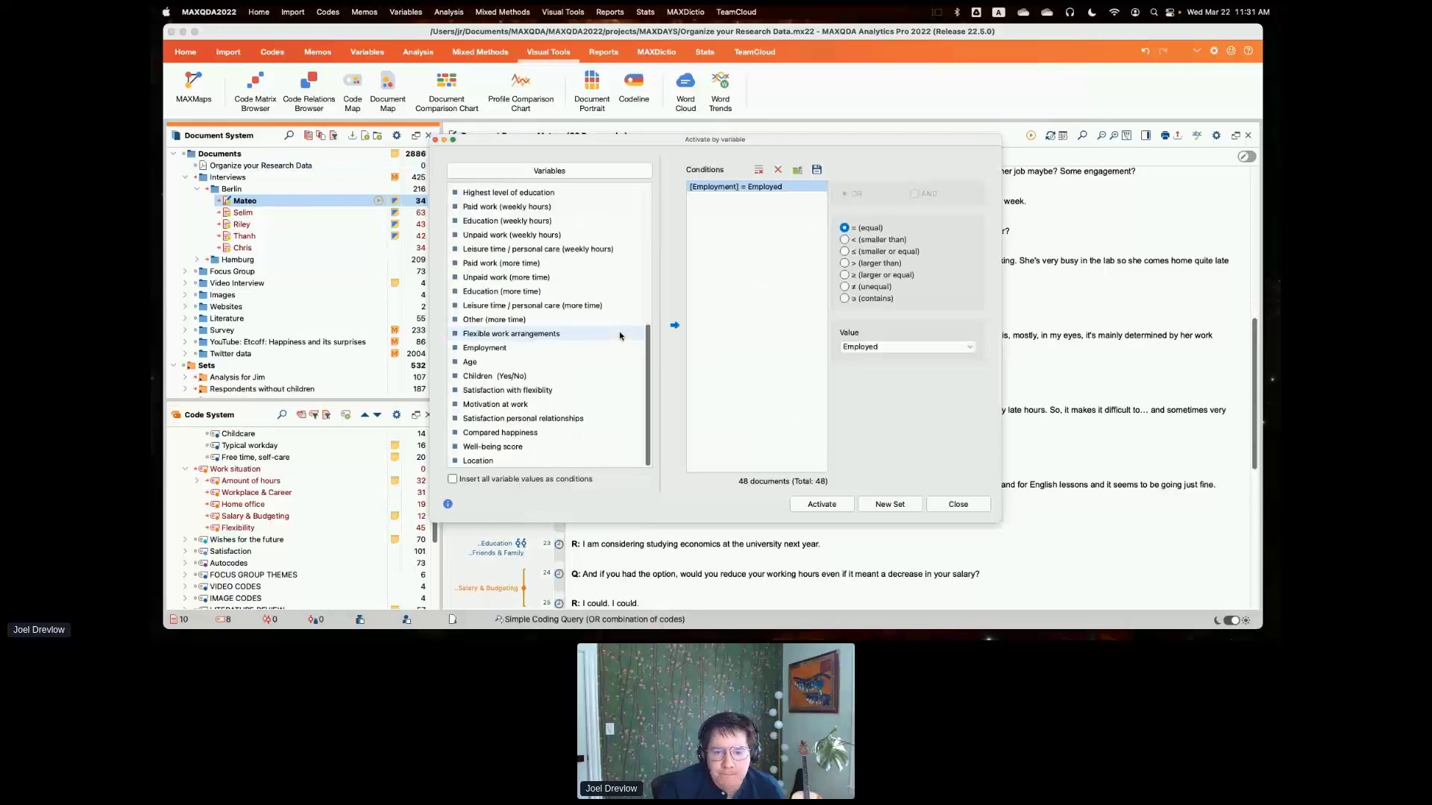
left_click(958, 504)
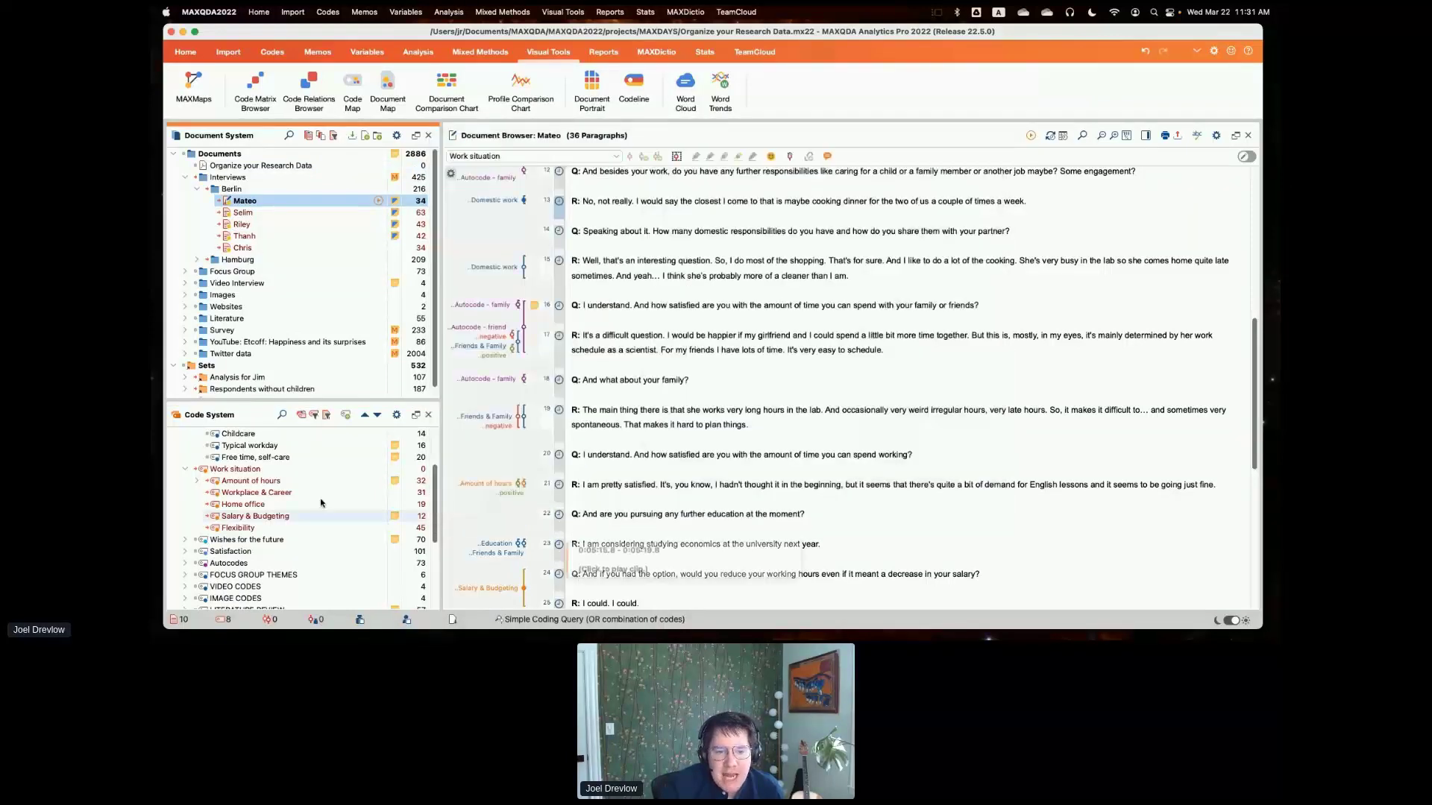
- Enlarge the Code System area and look over the Work-life balance codes, including the details of Childcare
left_click_drag(300, 406, 303, 261)
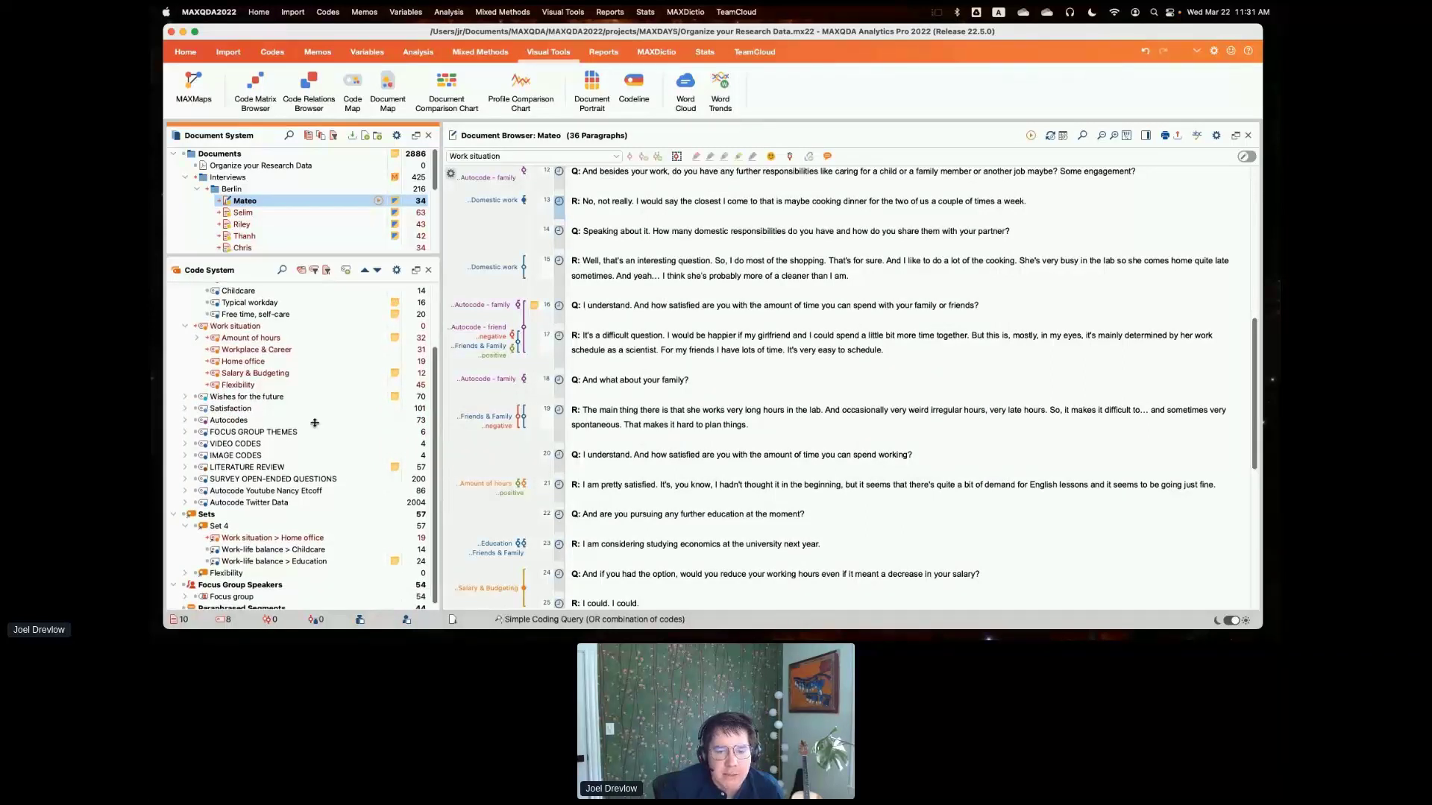
left_click_drag(315, 423, 316, 431)
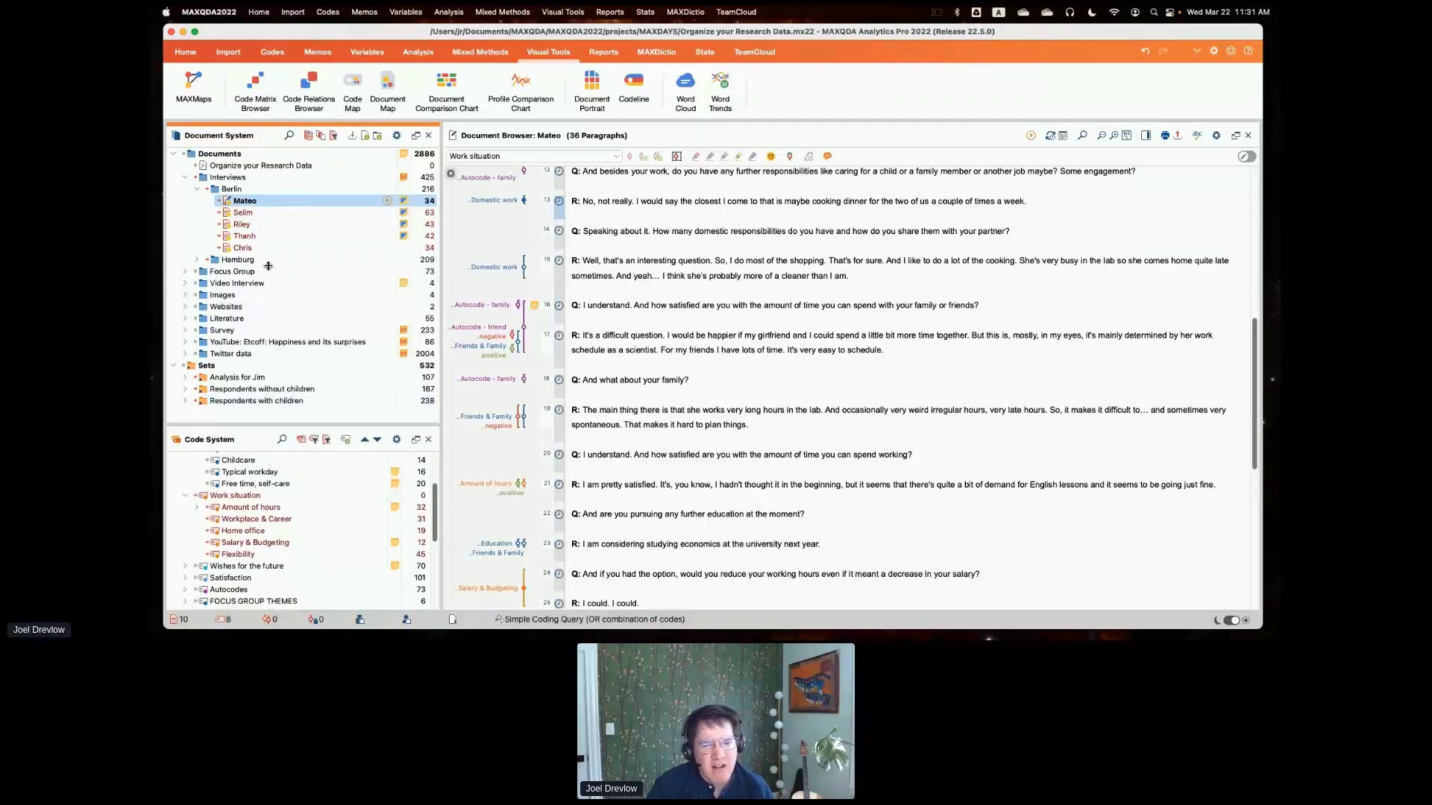
left_click_drag(269, 440, 254, 276)
scroll(250, 352, "up", 3)
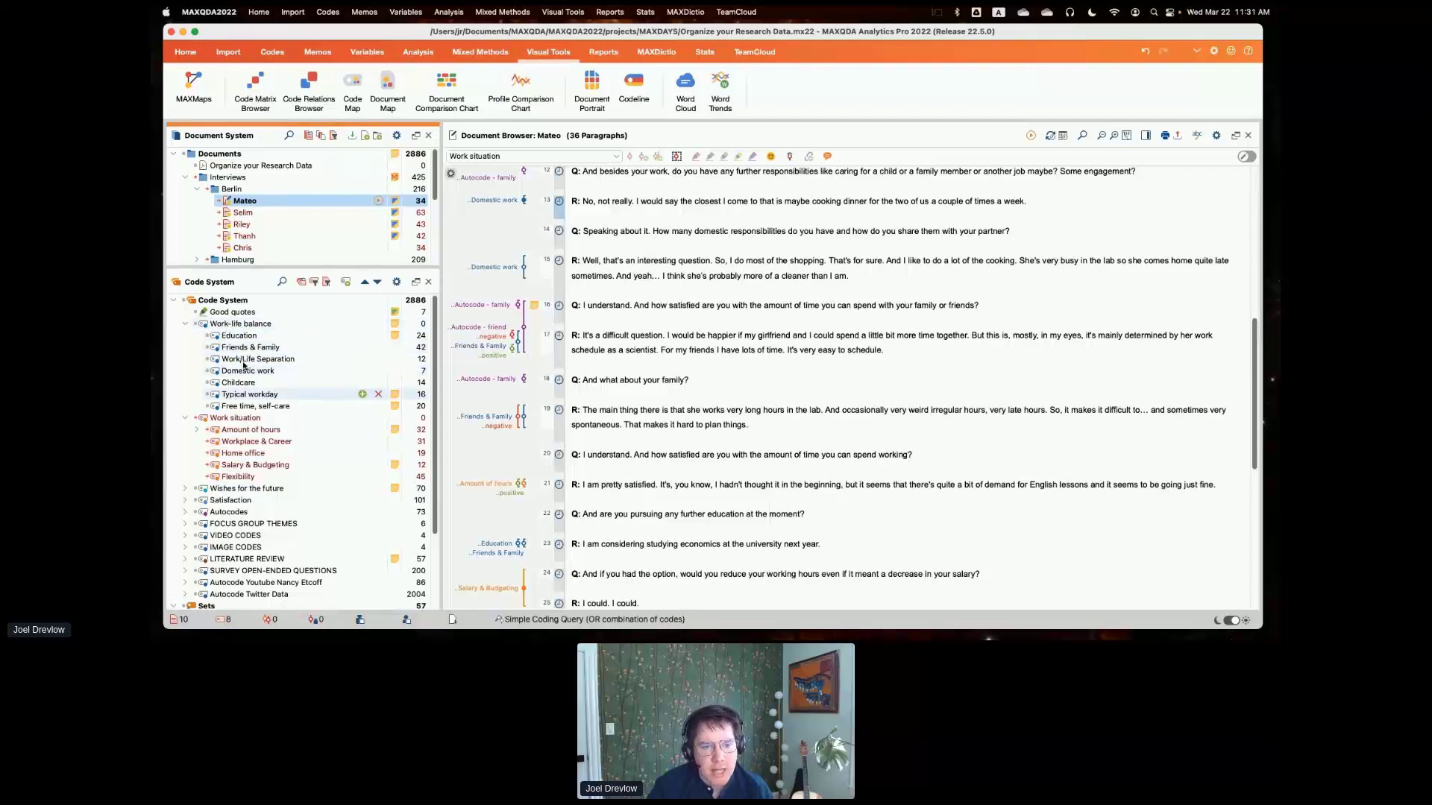
mouse_move(250, 381)
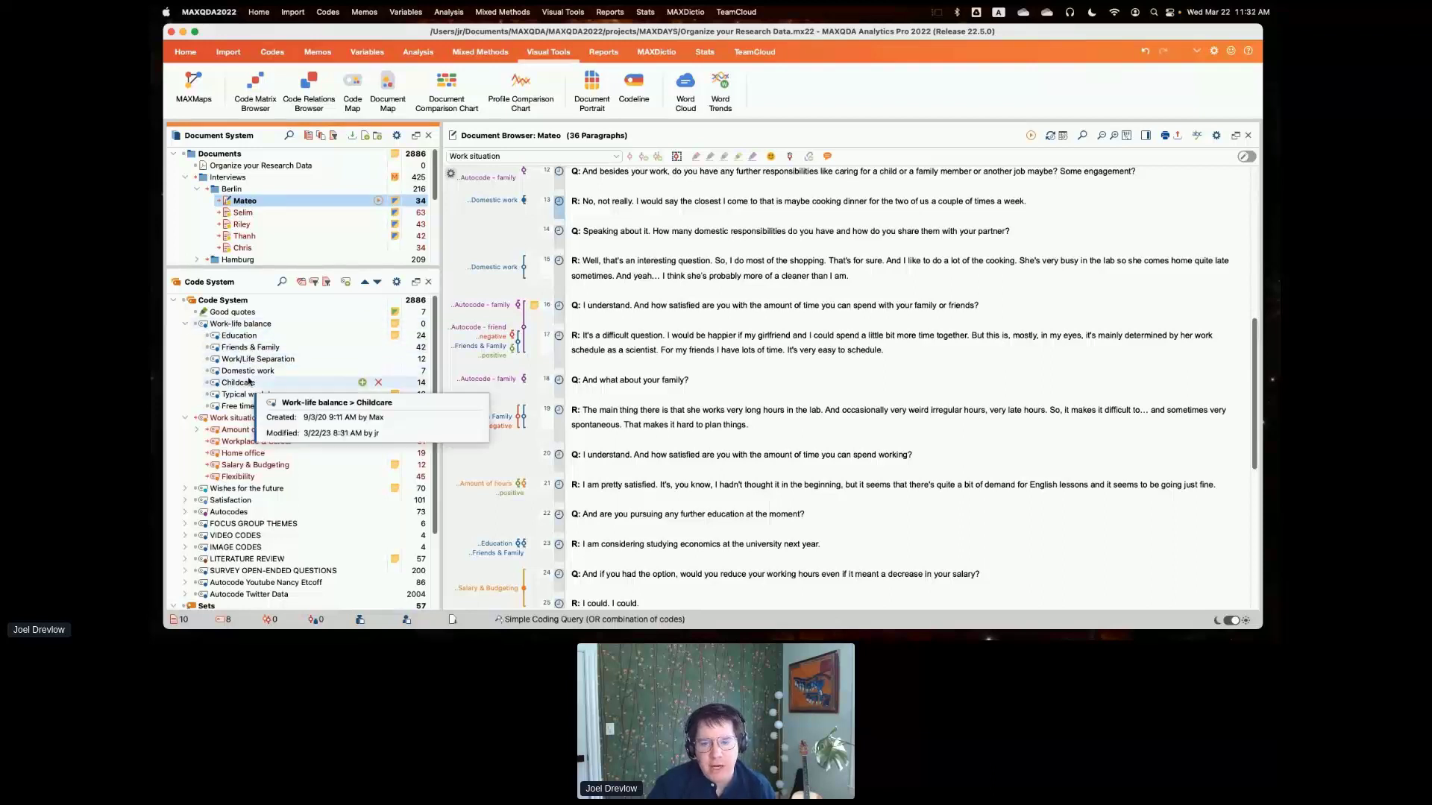
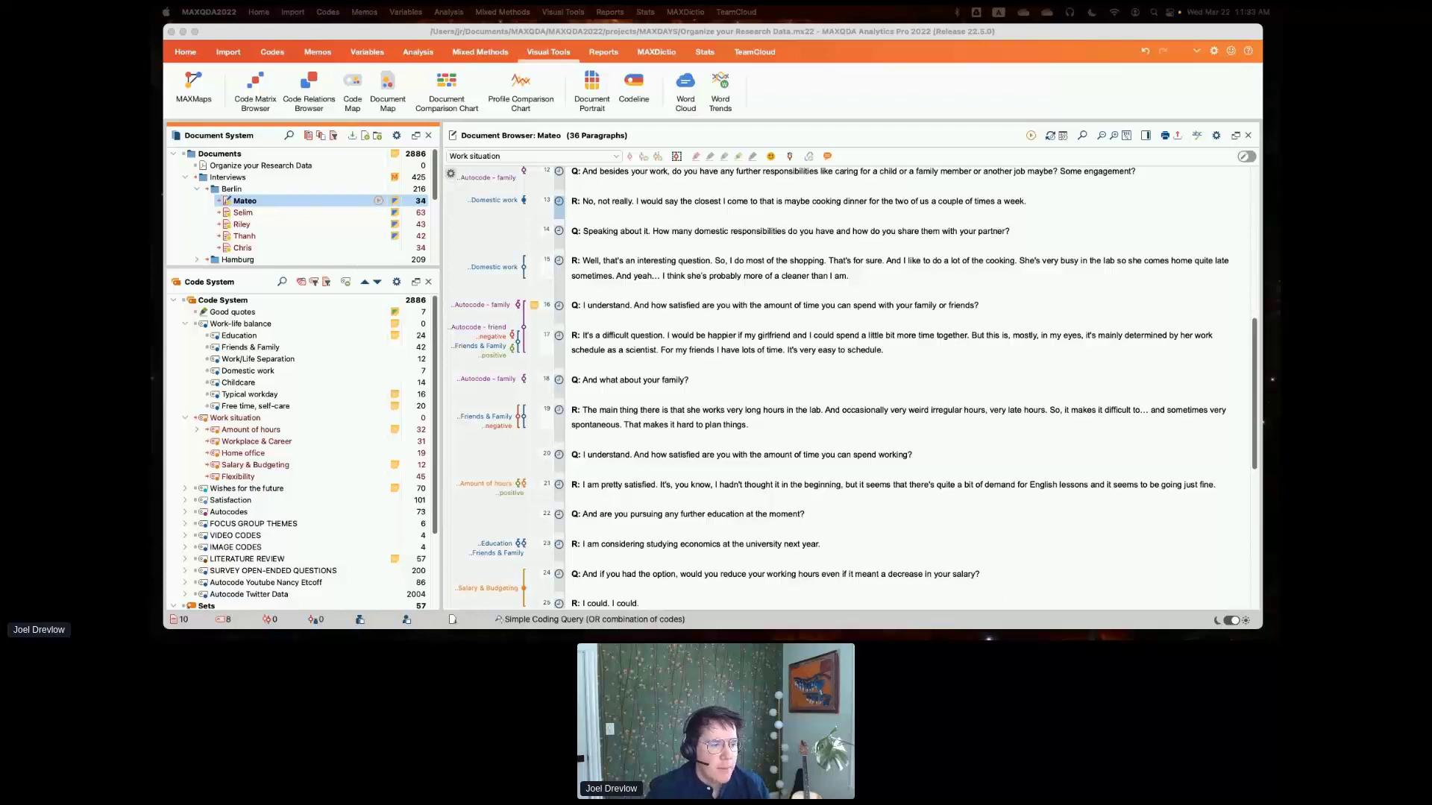
- Return to the beginning of the open interview transcript and turn on edit mode for it
scroll(727, 314, "up", 4)
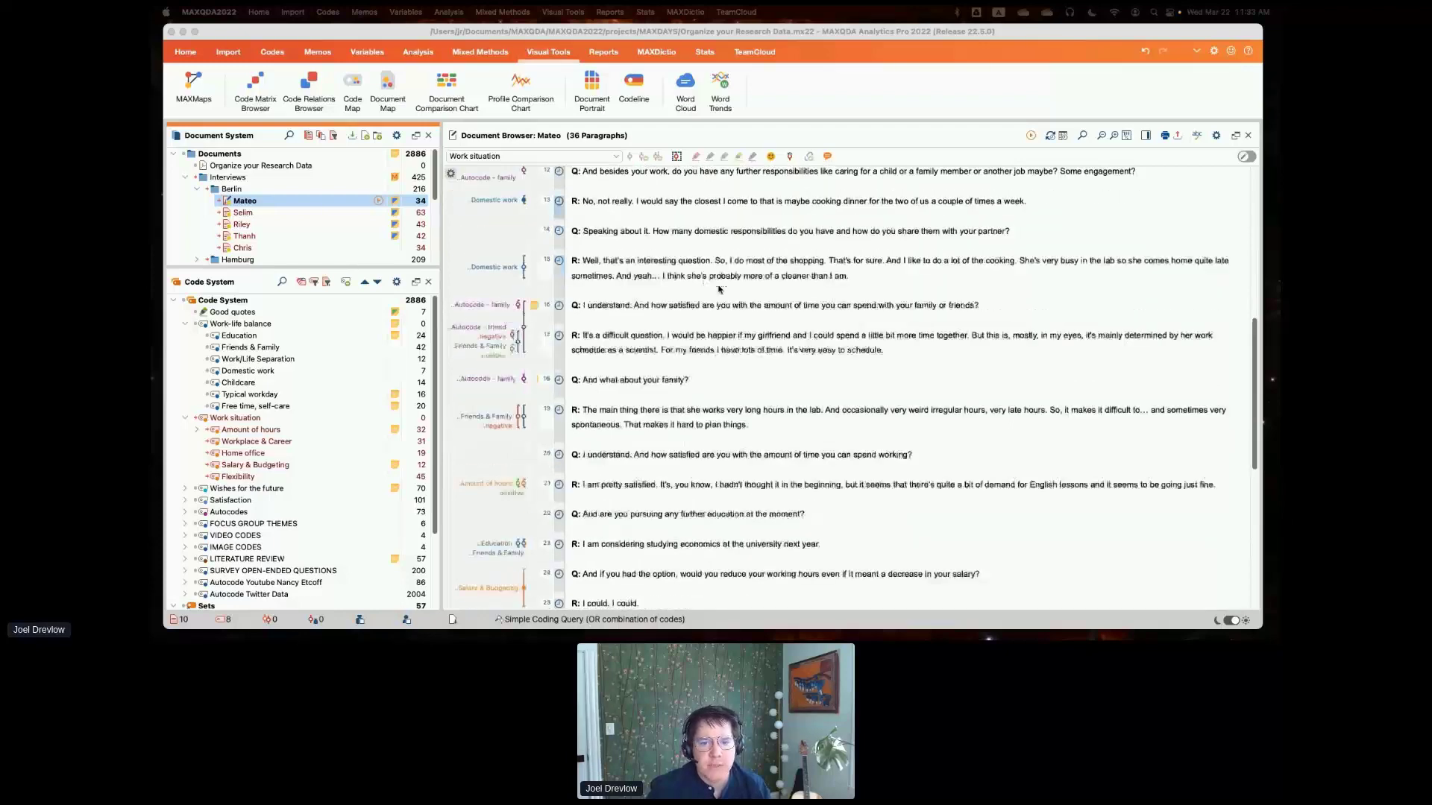
scroll(720, 289, "up", 4)
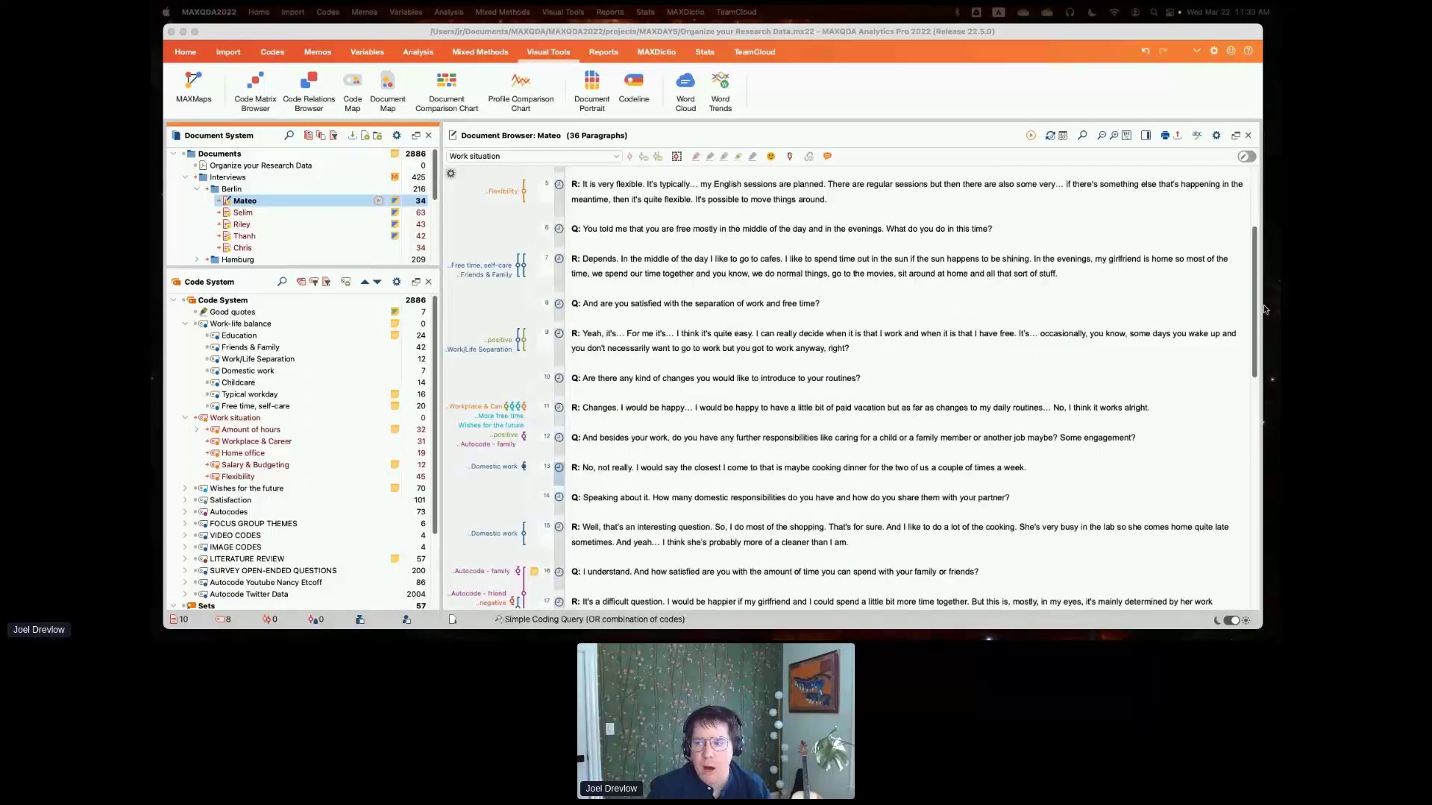
left_click(1119, 252)
scroll(1119, 252, "up", 5)
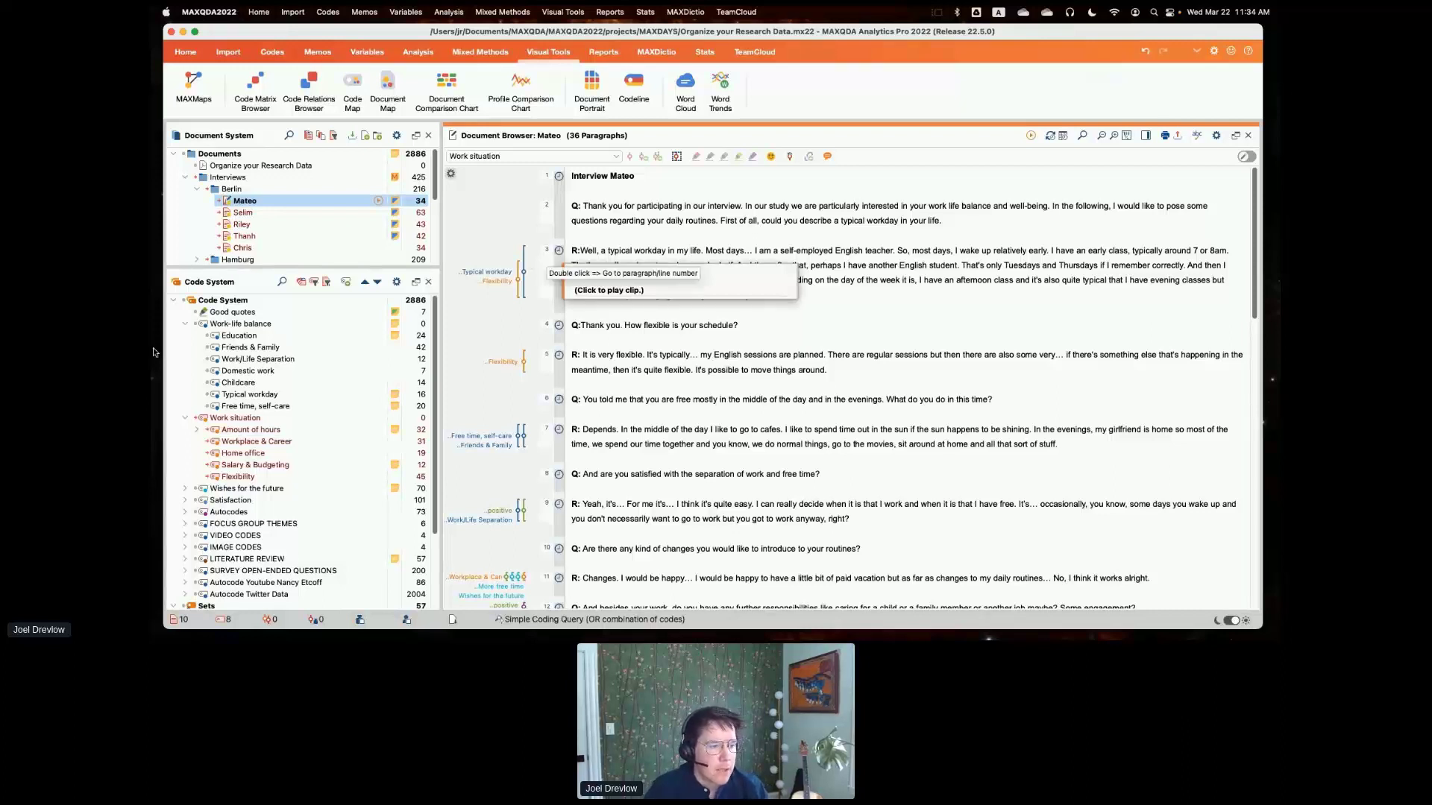
left_click(1245, 156)
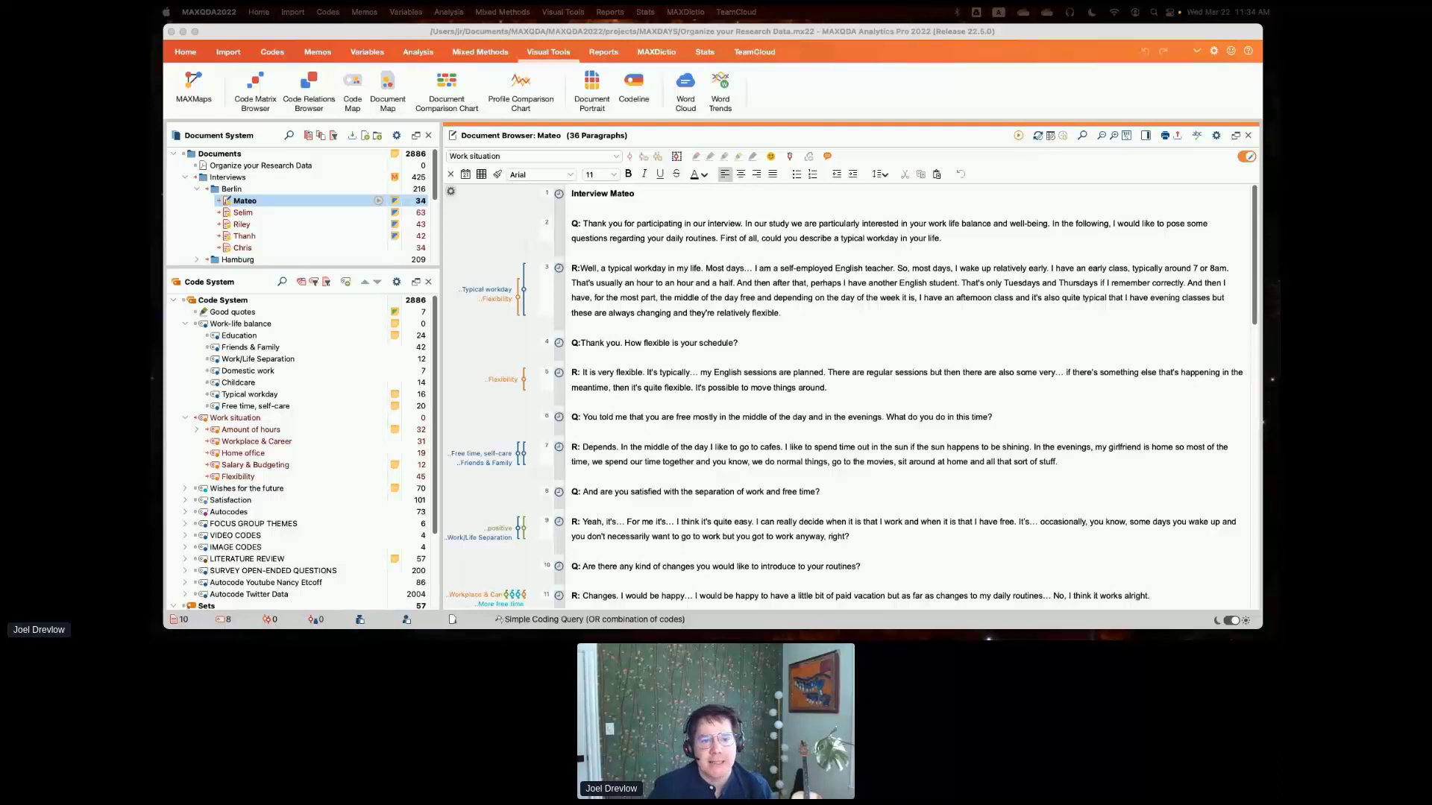
- Enlarge the Document System area and review the Teamwork, import and Stats commands without running any
left_click_drag(347, 270, 361, 412)
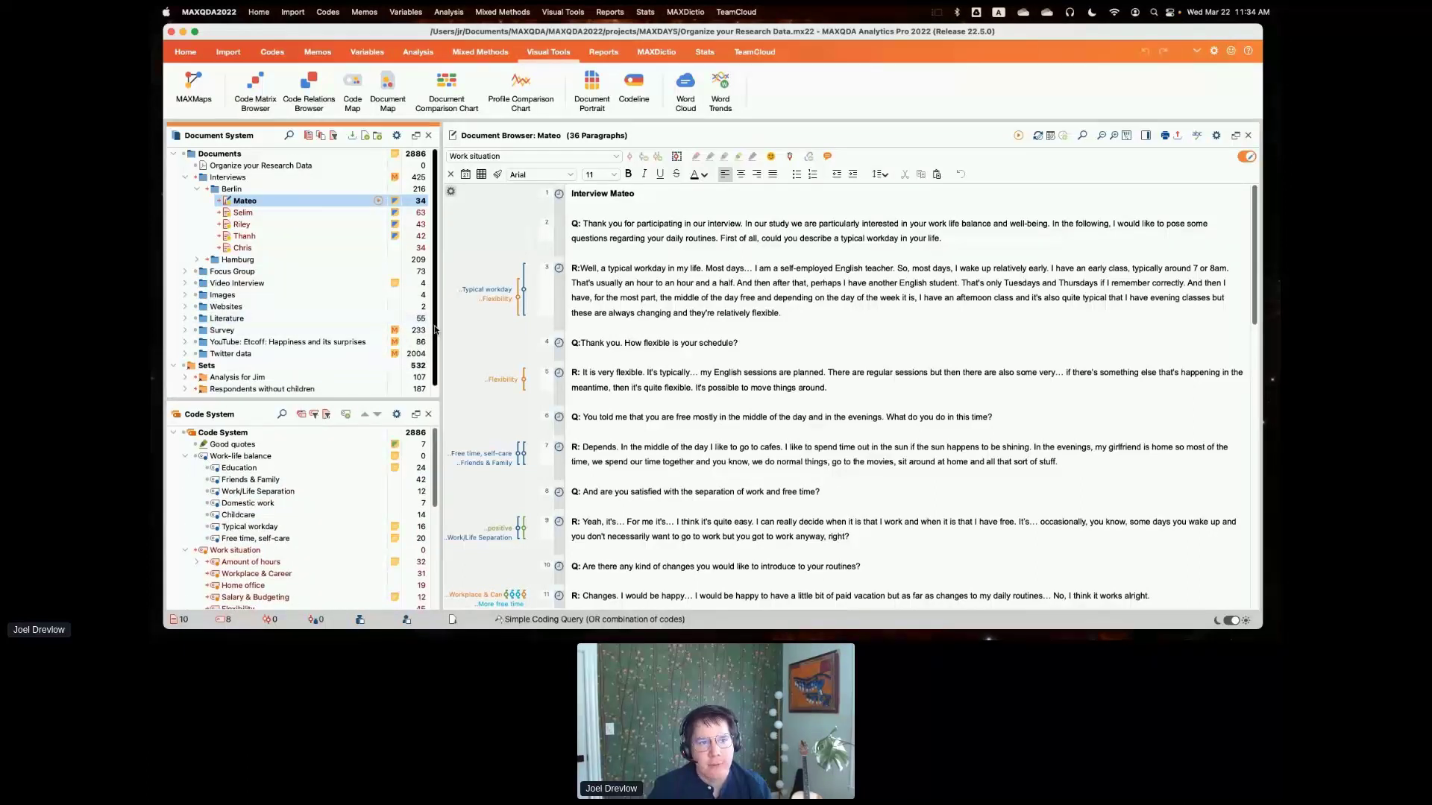
scroll(392, 348, "down", 1)
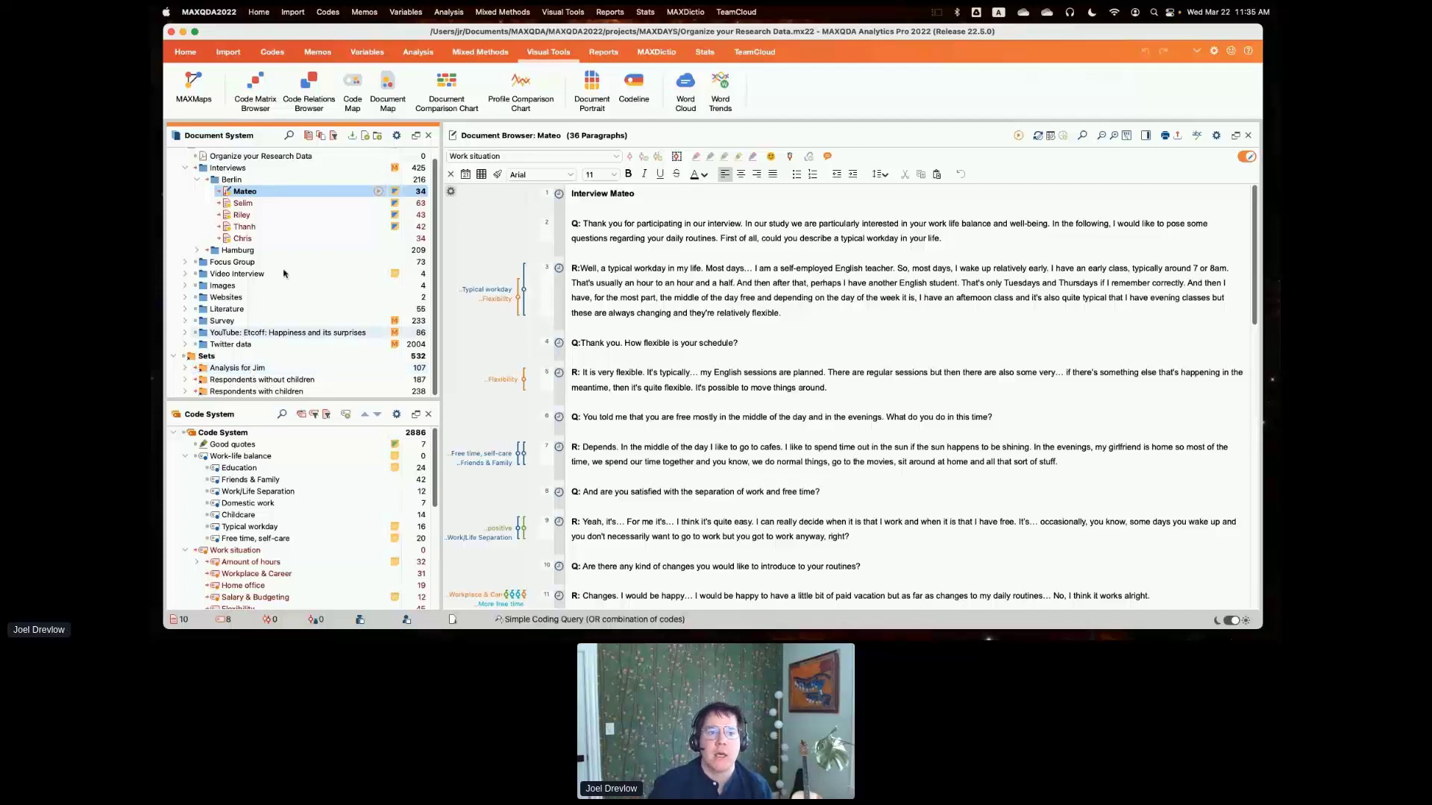
left_click(186, 51)
left_click(623, 110)
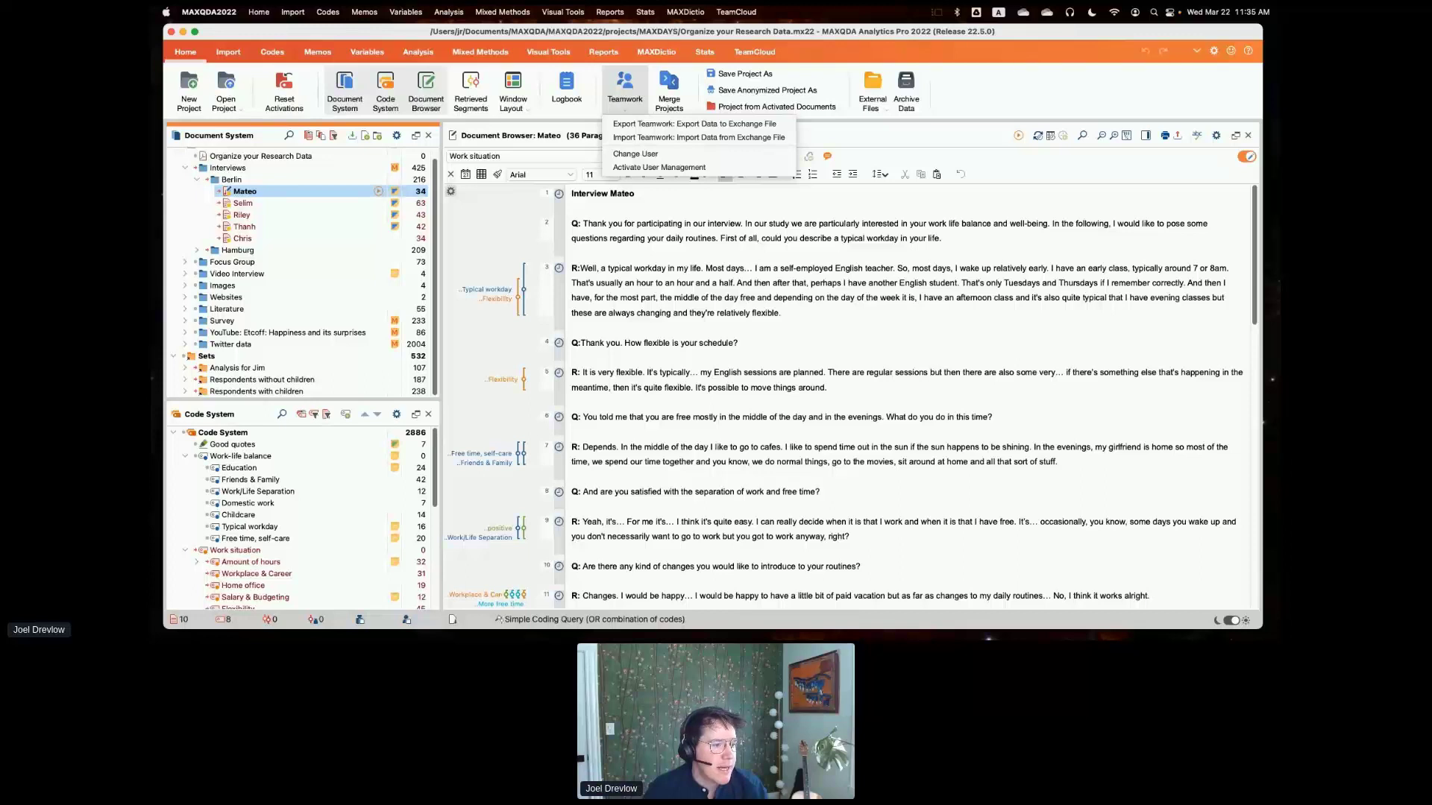
key("super+Tab")
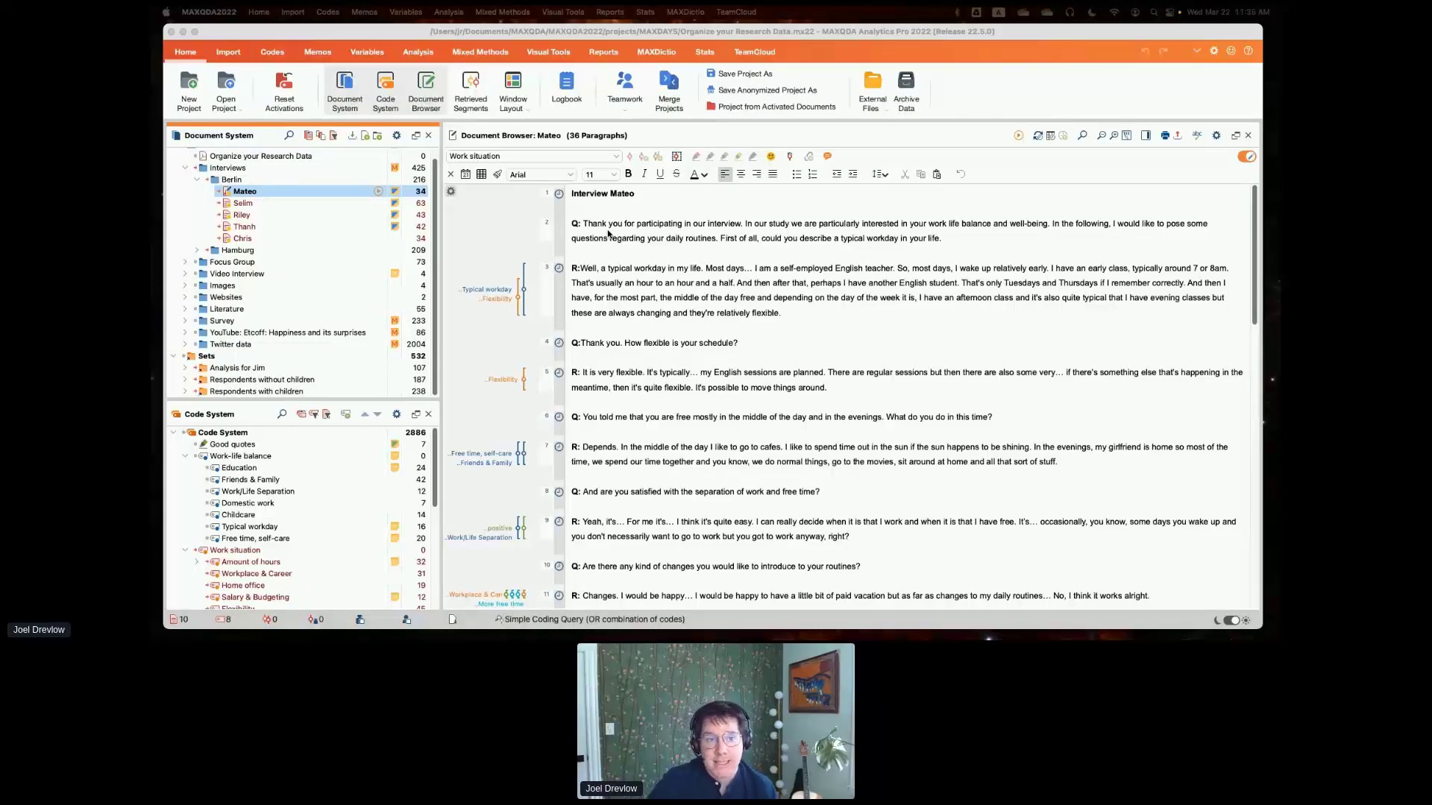
left_click(224, 52)
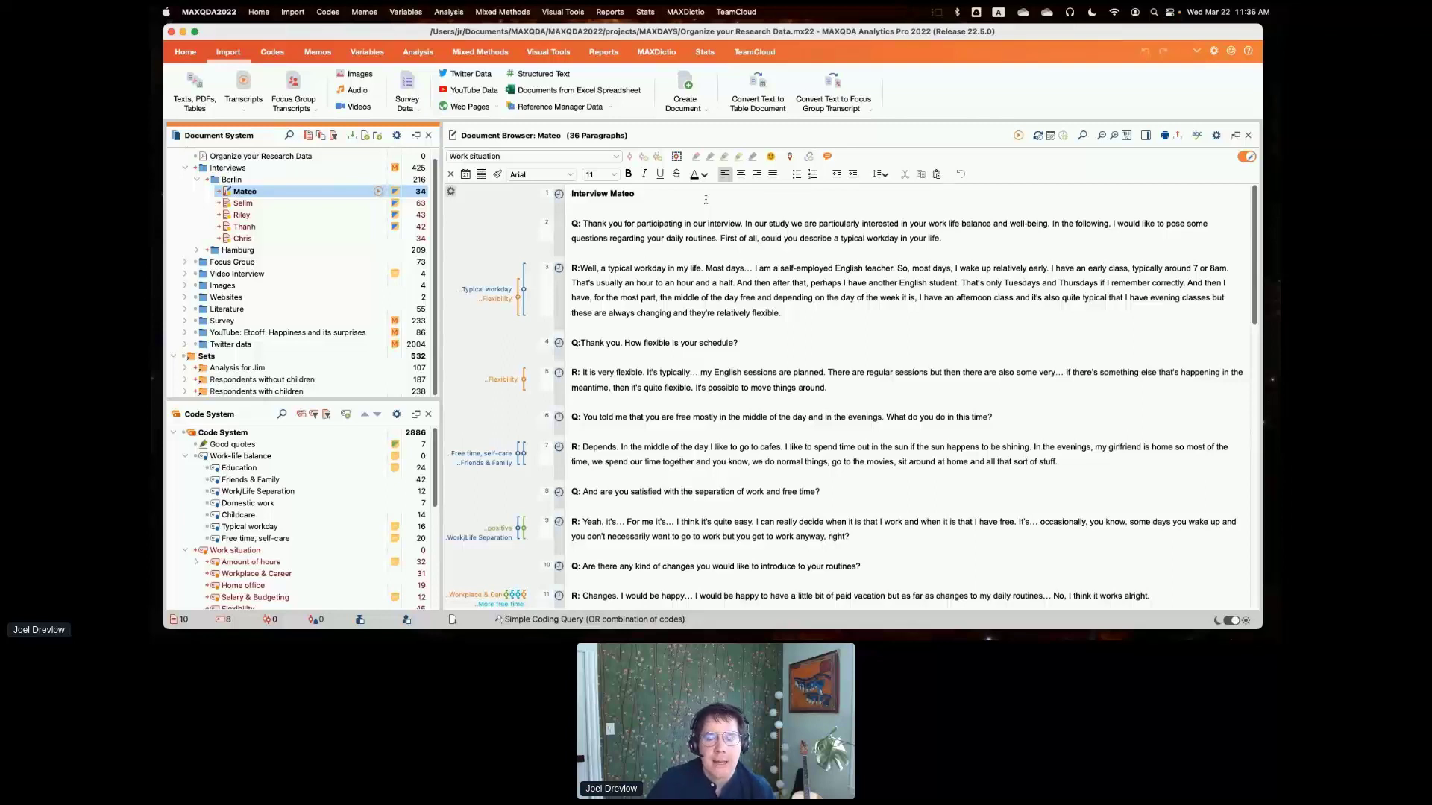
left_click(705, 52)
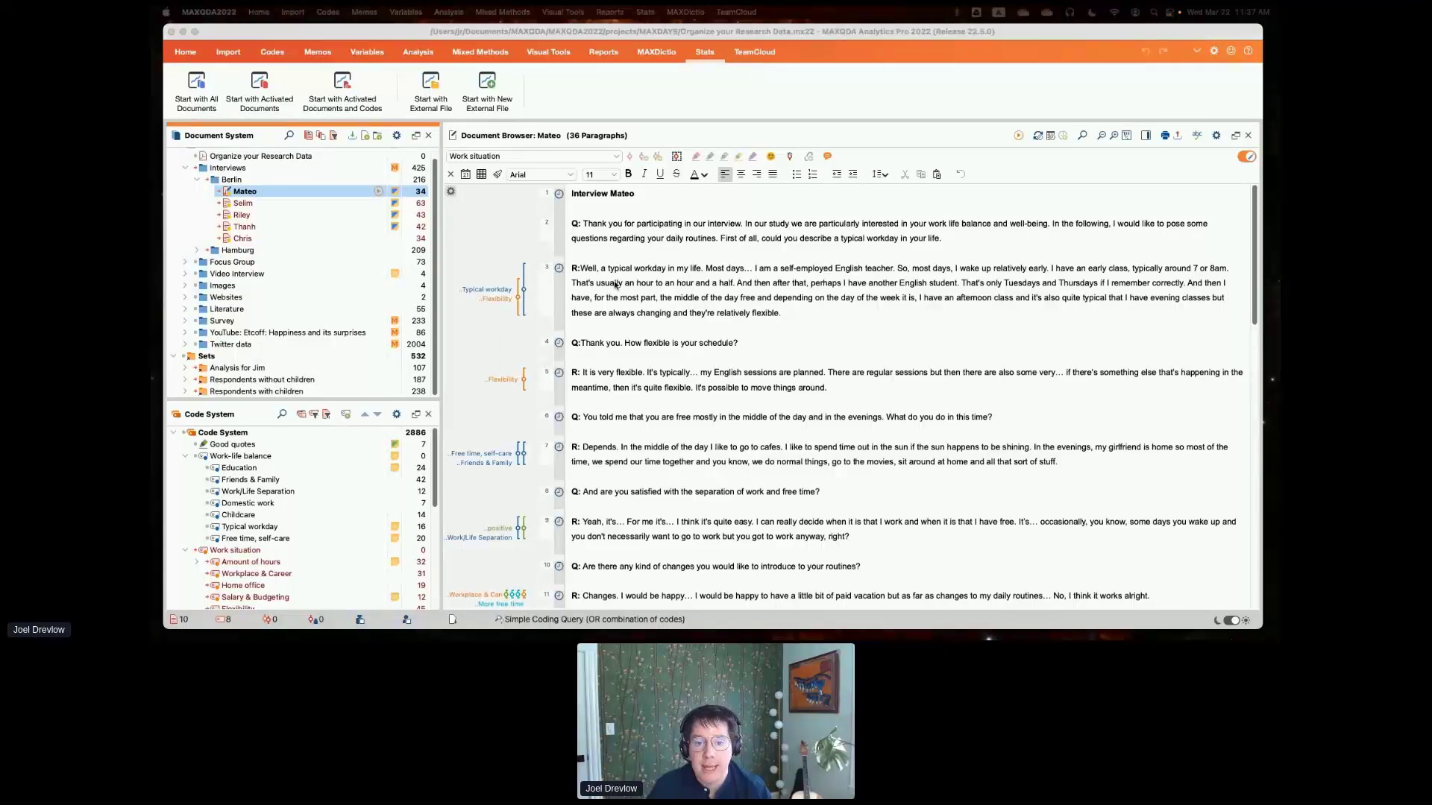
- Insert an internal link anchor on the whole of paragraph 3, the typical workday answer, in the open interview
left_click(572, 270)
left_click_drag(572, 270, 788, 326)
right_click(693, 311)
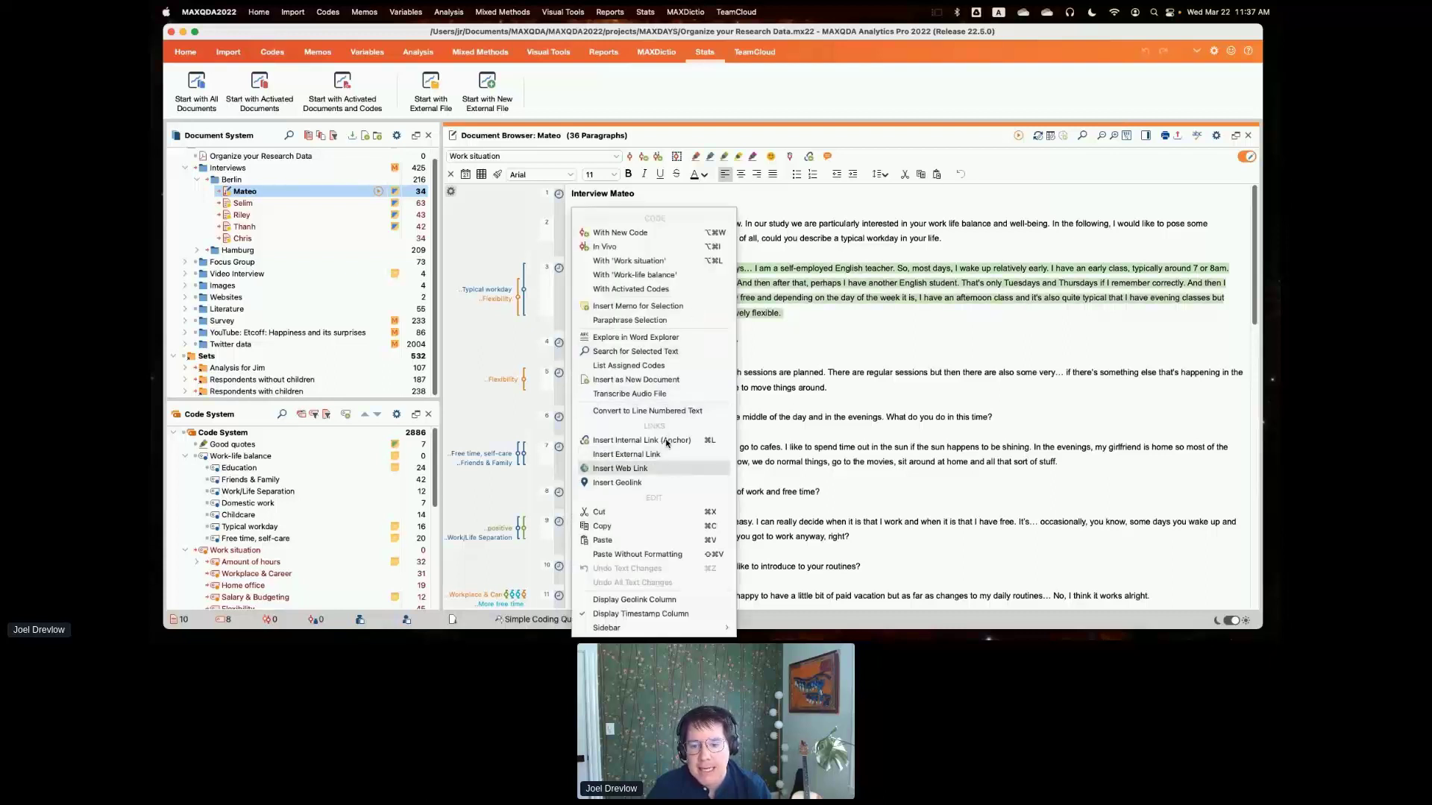
left_click(633, 445)
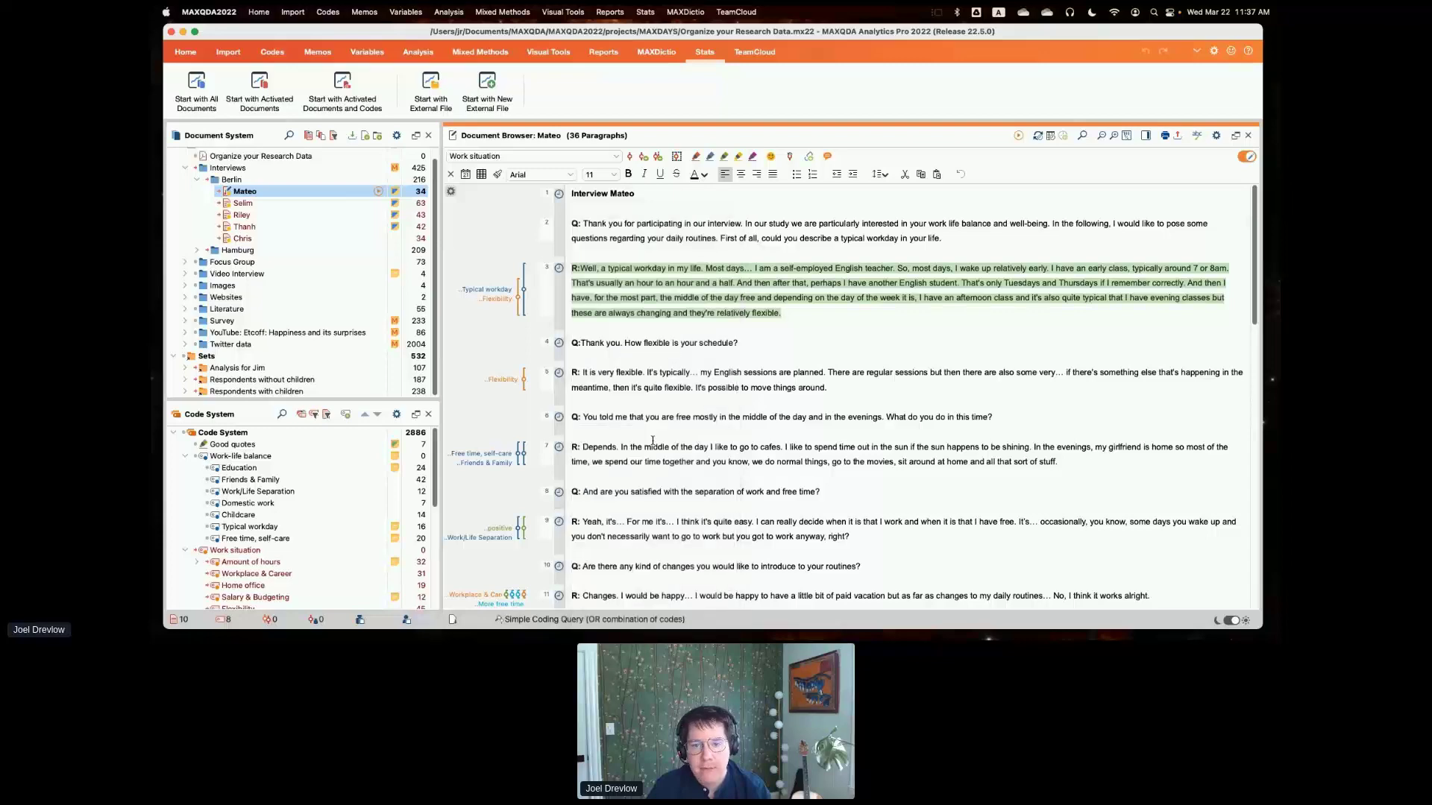
- Set paragraph 17 of the second Berlin interview, about work taking up more space than necessary, as the internal link target
double_click(246, 202)
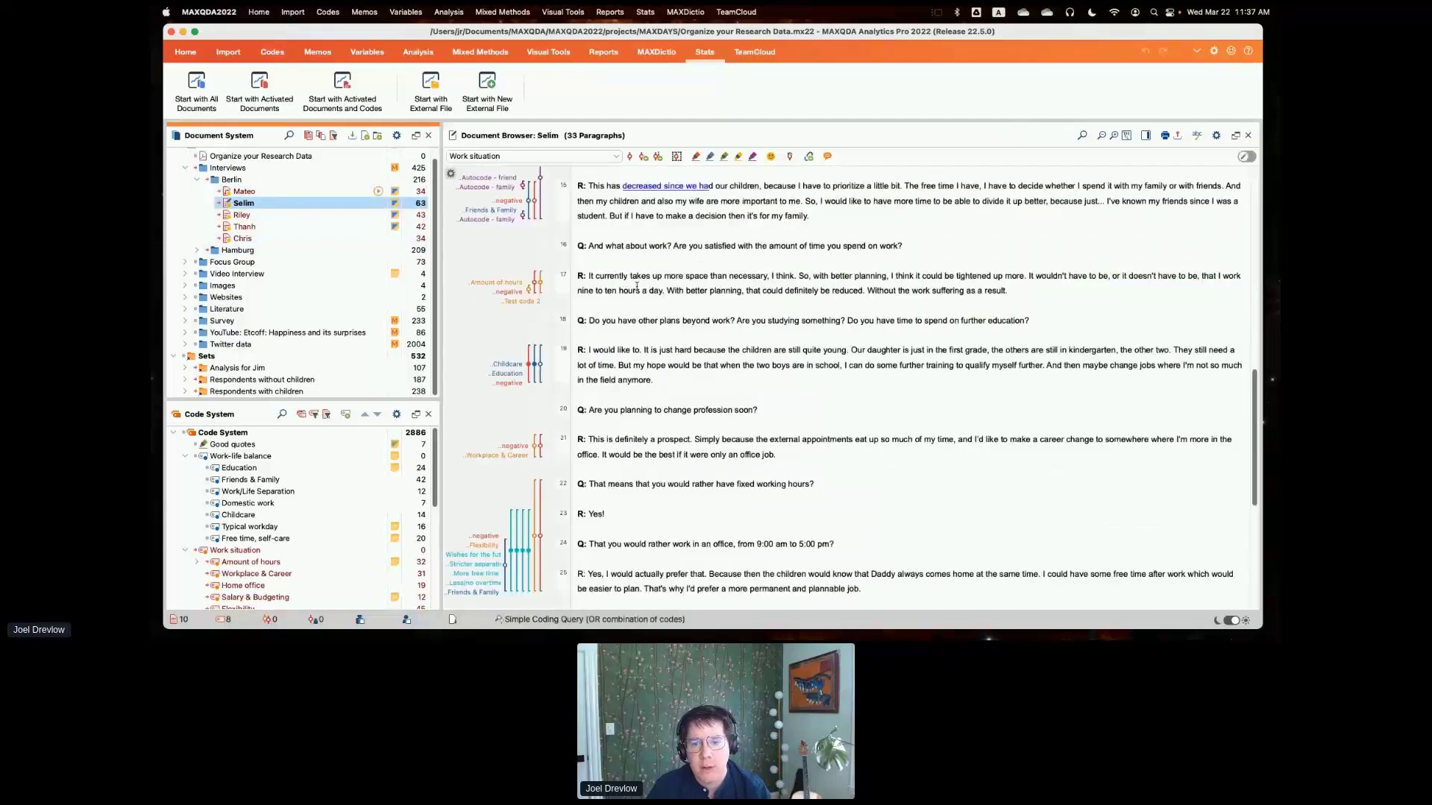
left_click_drag(578, 276, 1008, 291)
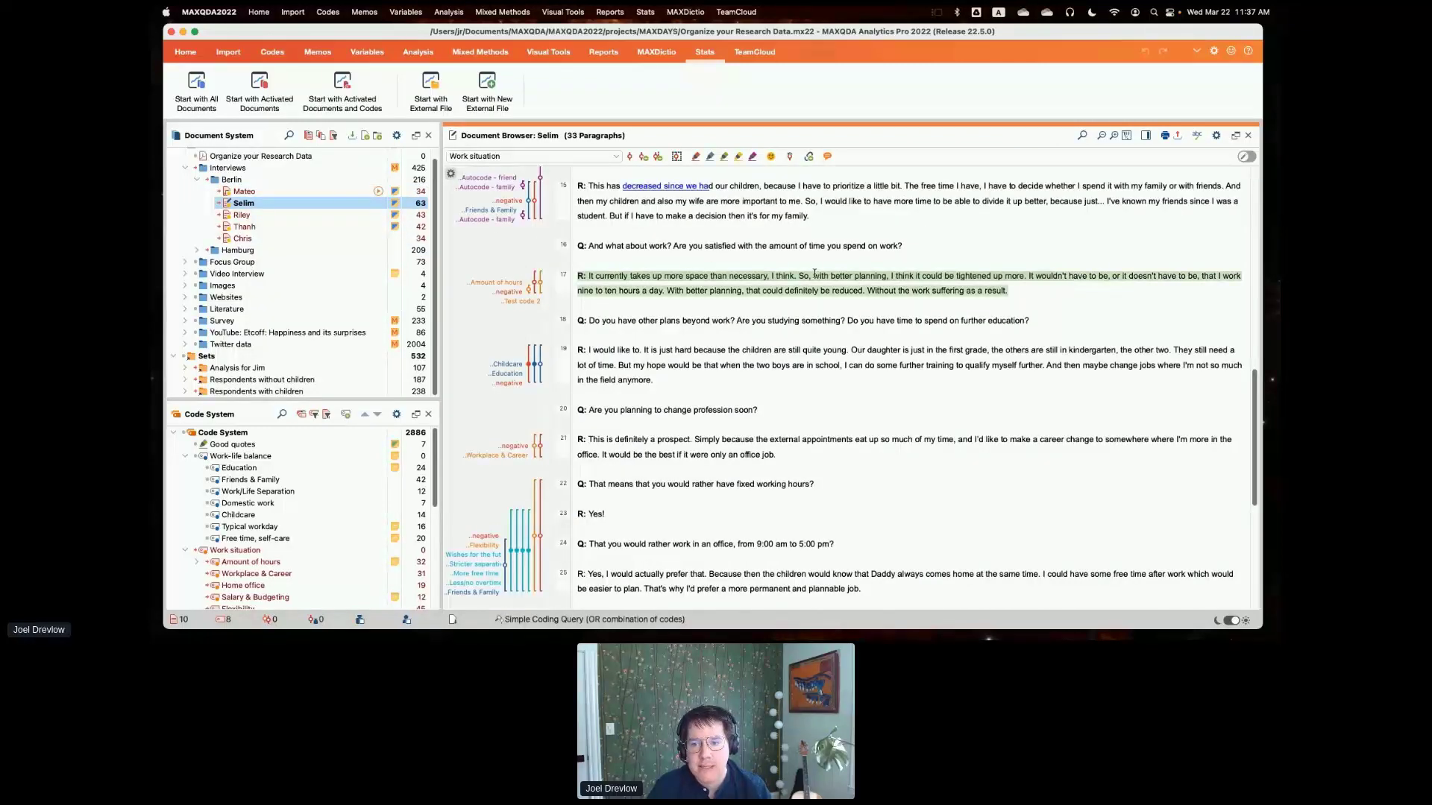
right_click(815, 276)
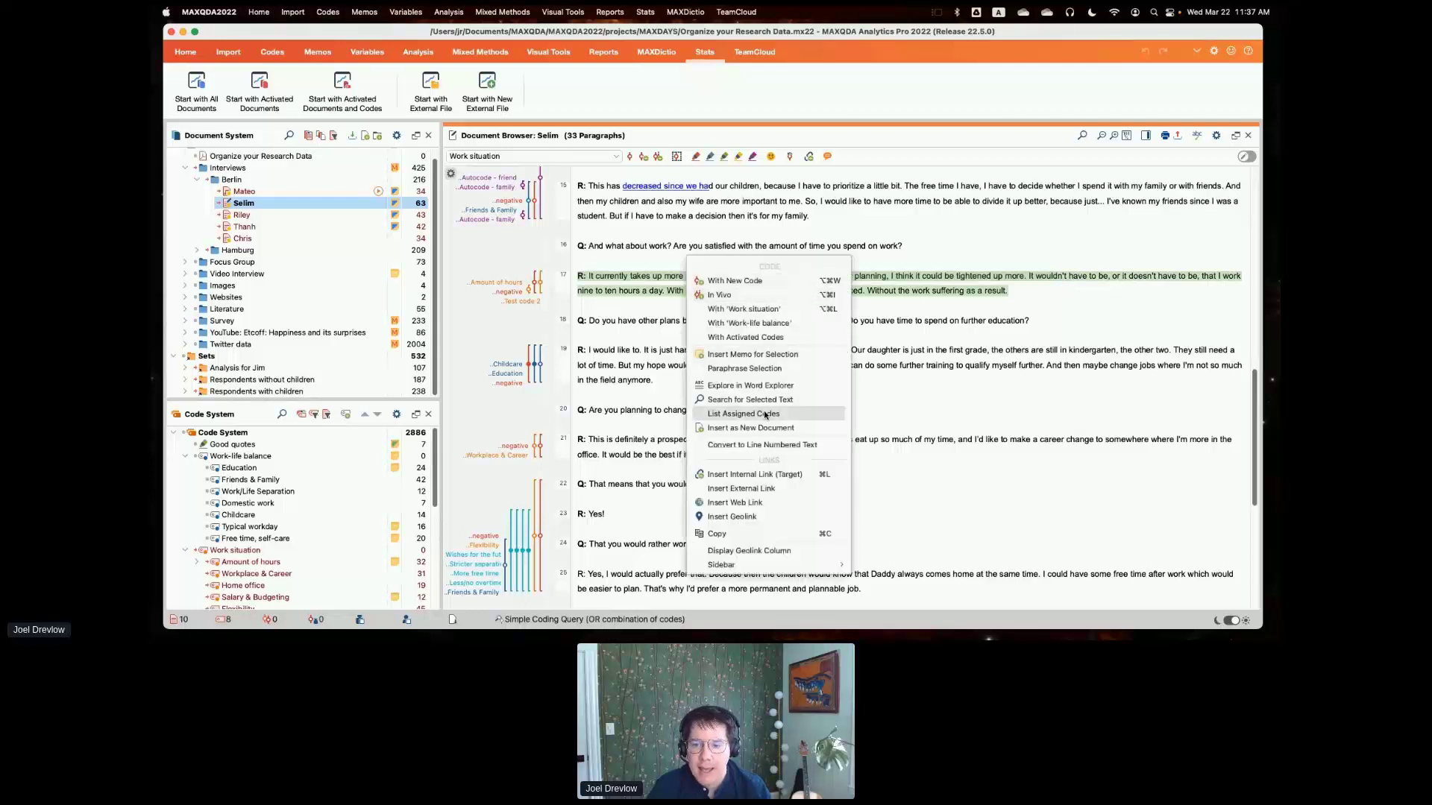
left_click(774, 476)
- Preview the new internal link and follow it to the typical workday paragraph and back again
mouse_move(682, 284)
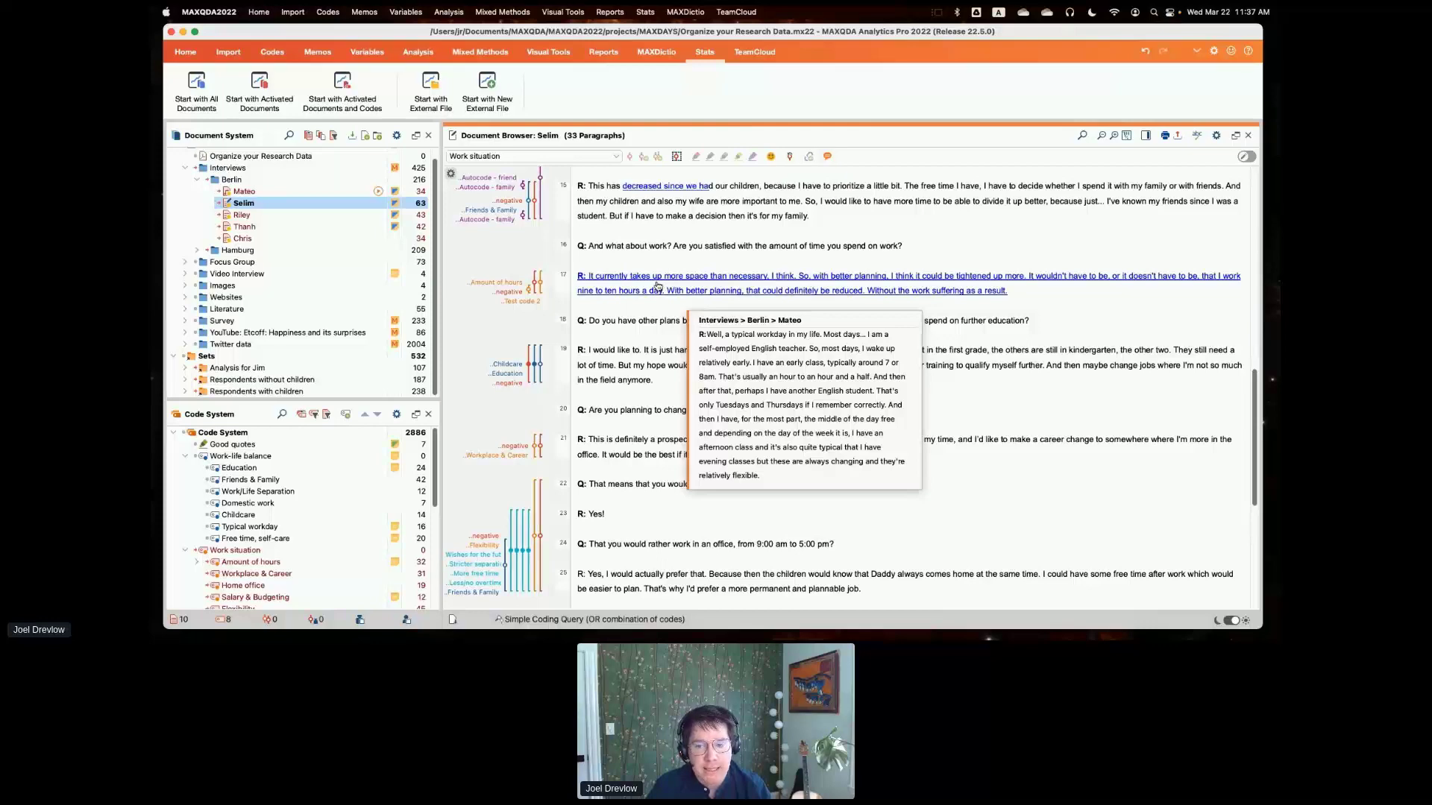
left_click(657, 285)
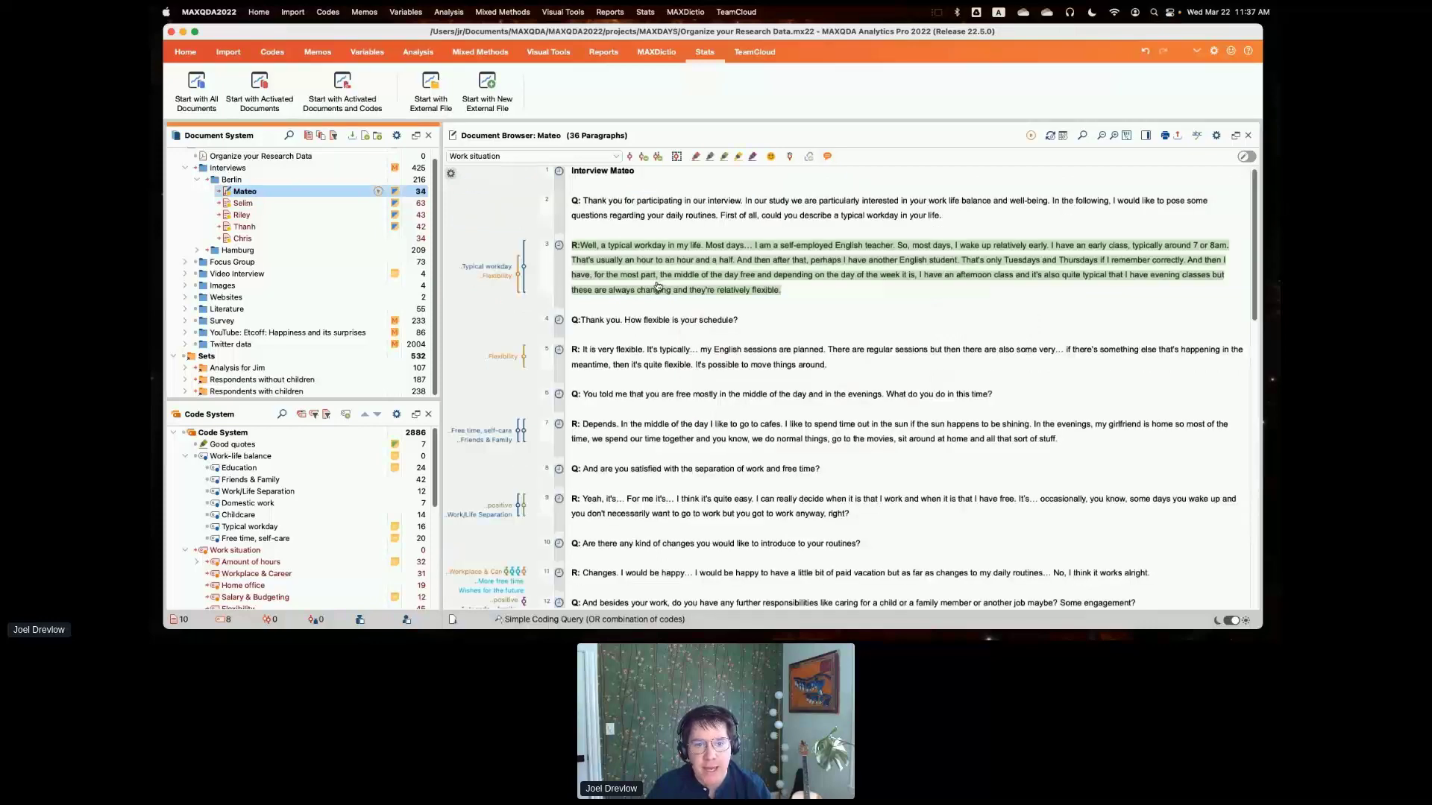
left_click(745, 283)
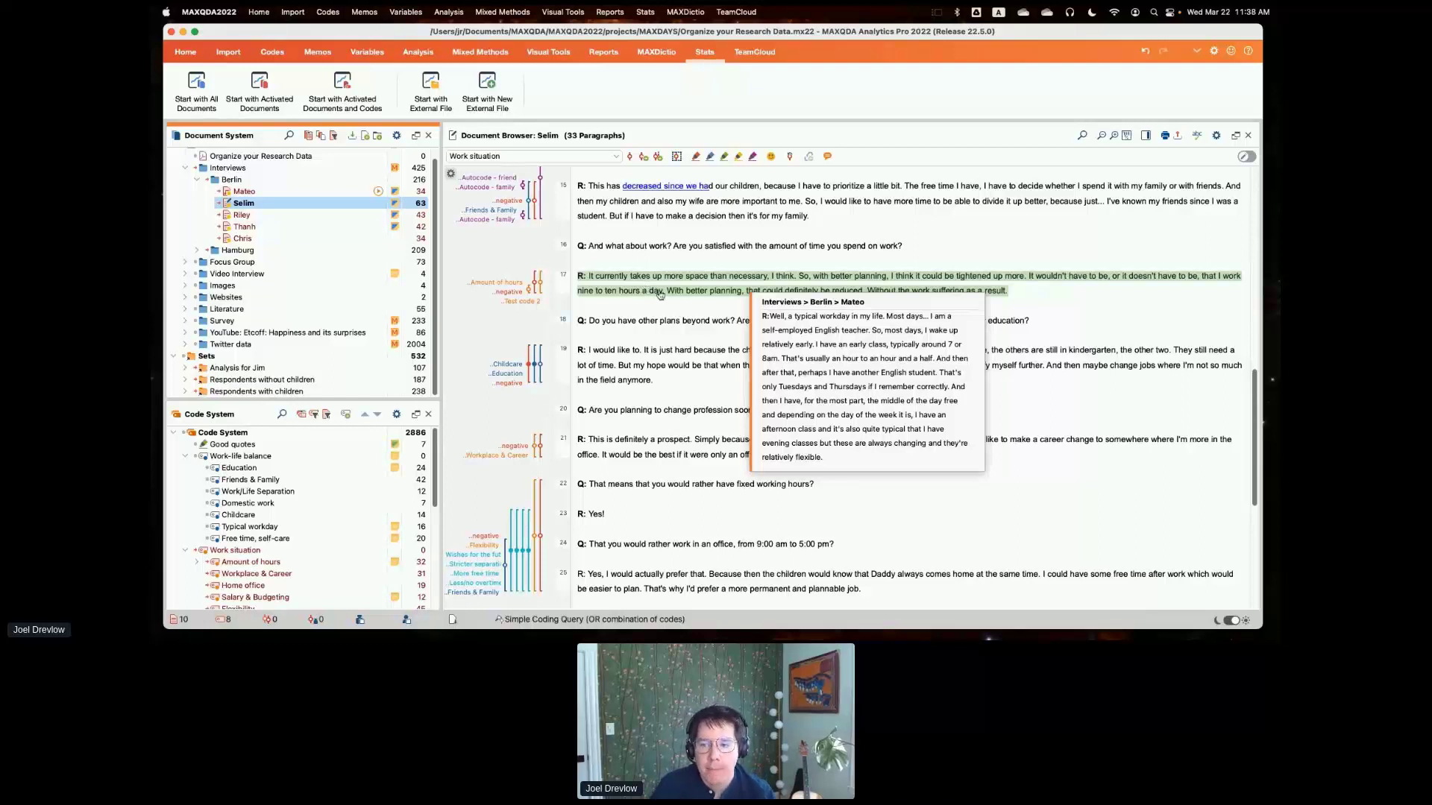
left_click(1199, 337)
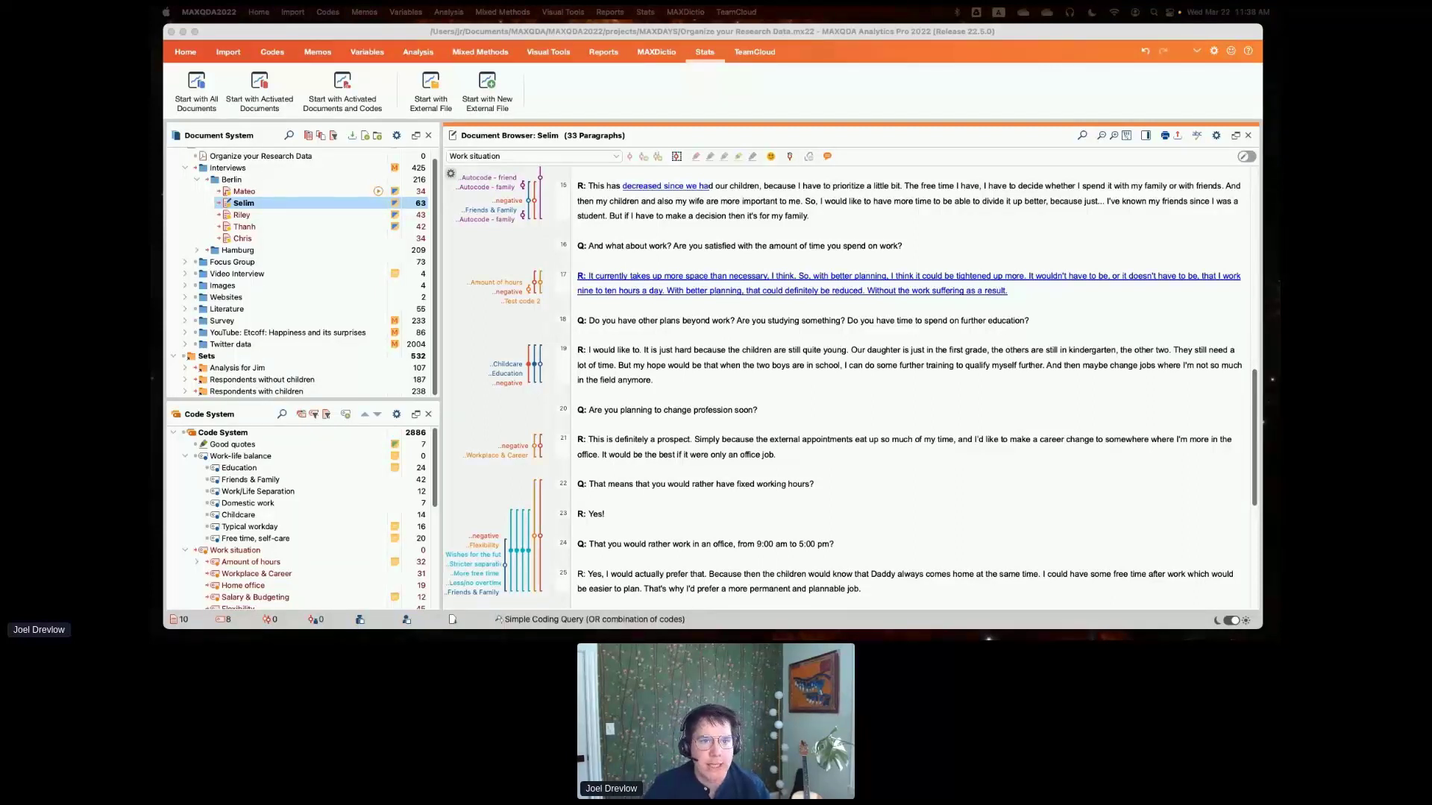
- Generate a Code Map of the activated Work situation codes by intersection of codes in a segment, only for activated documents
left_click(190, 57)
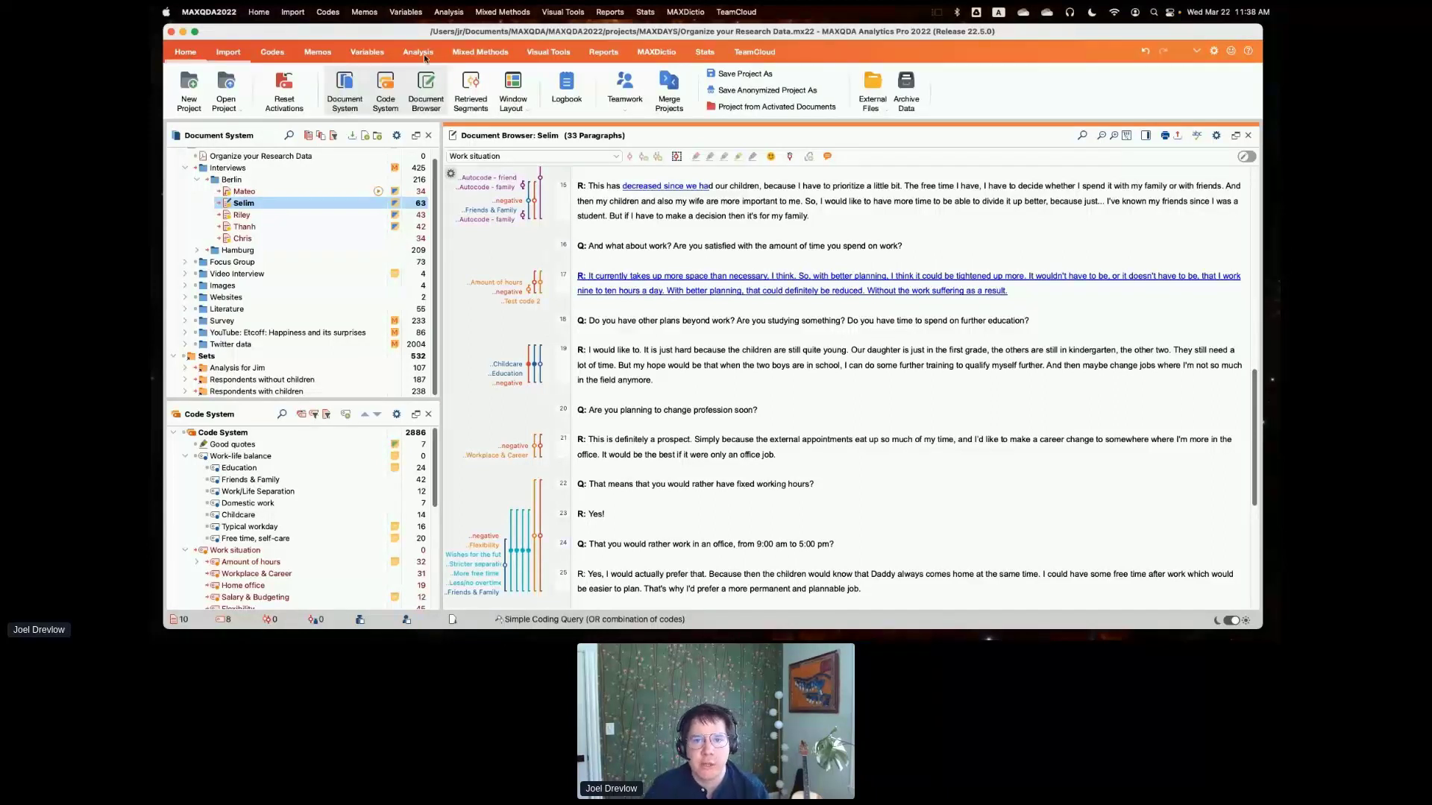
left_click(534, 51)
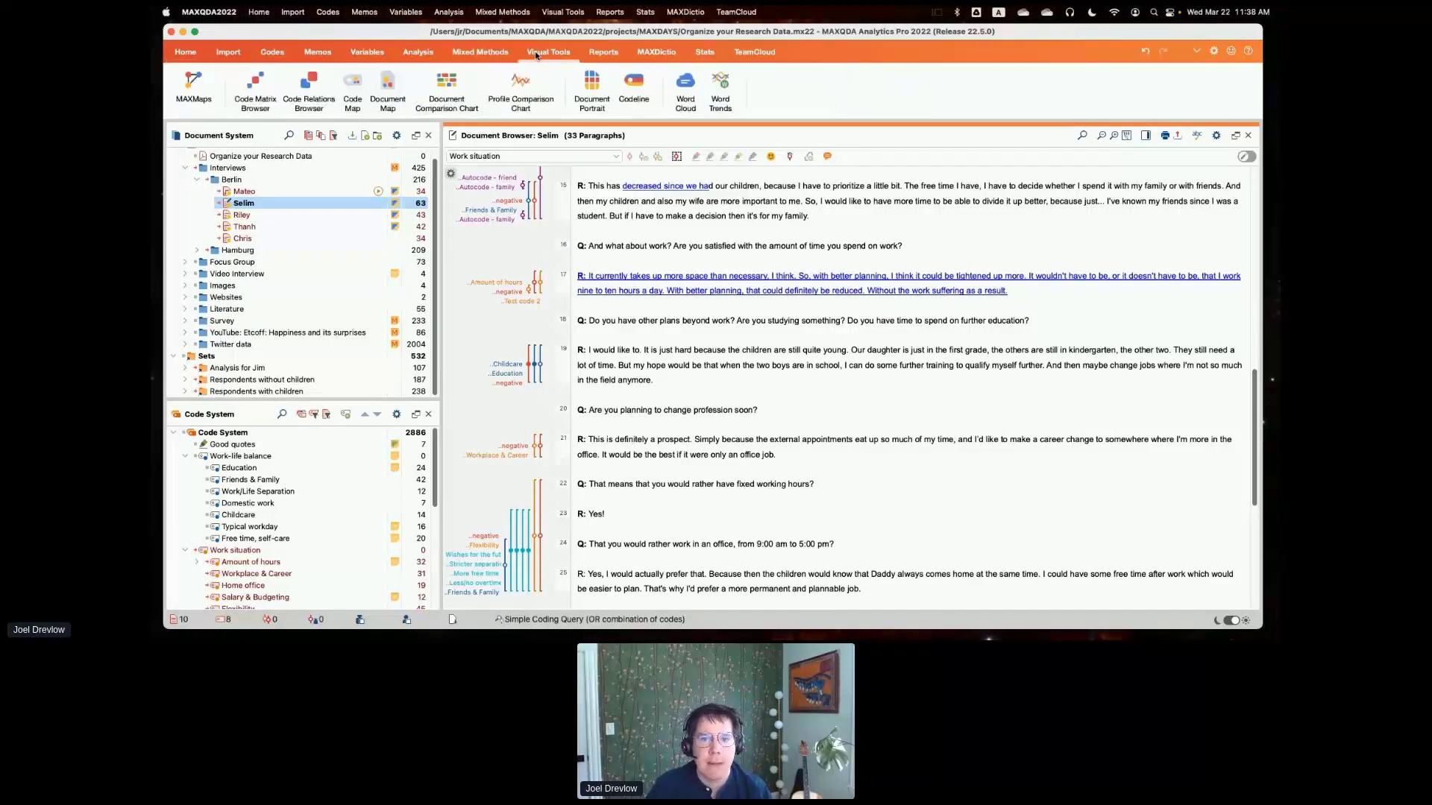
left_click(351, 88)
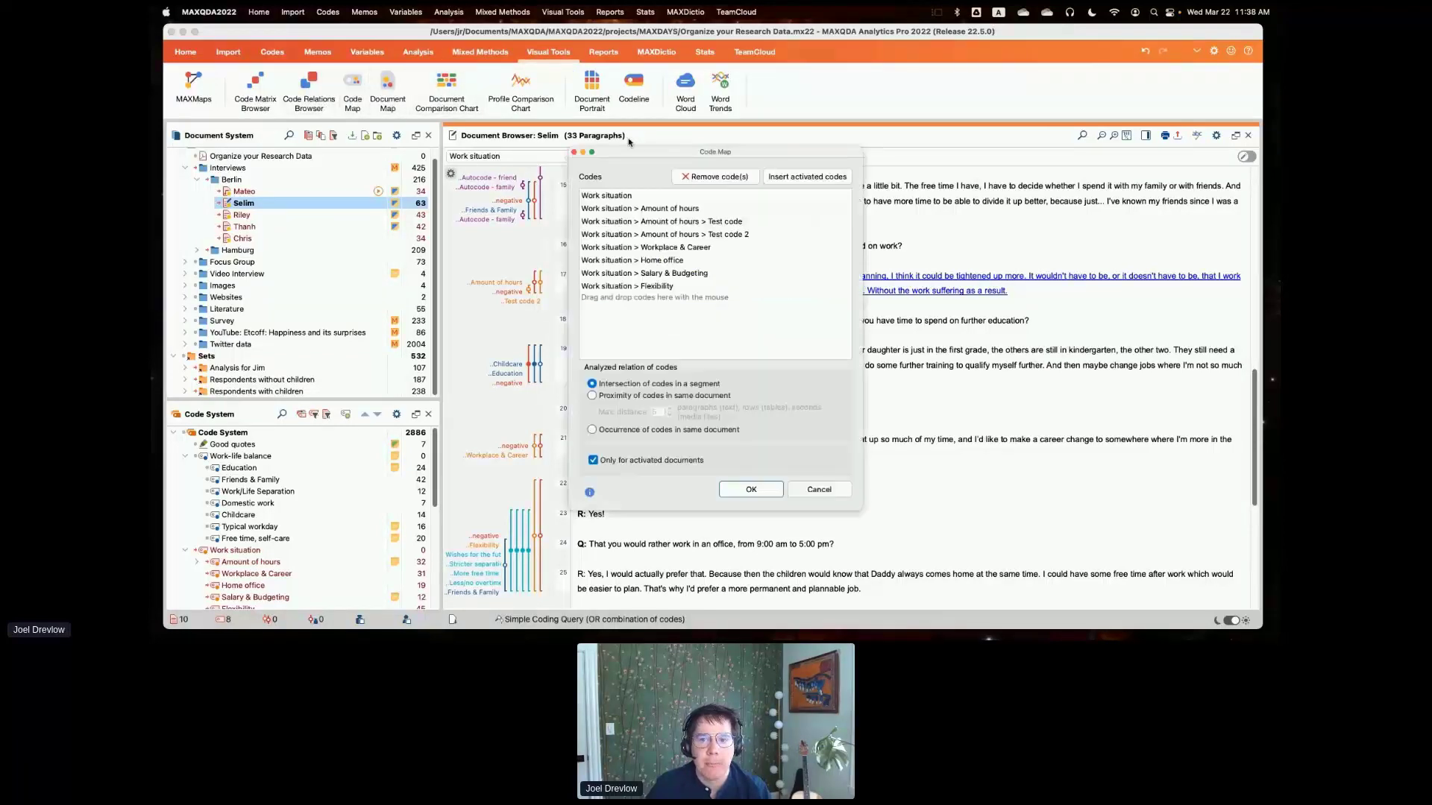
left_click_drag(635, 151, 695, 125)
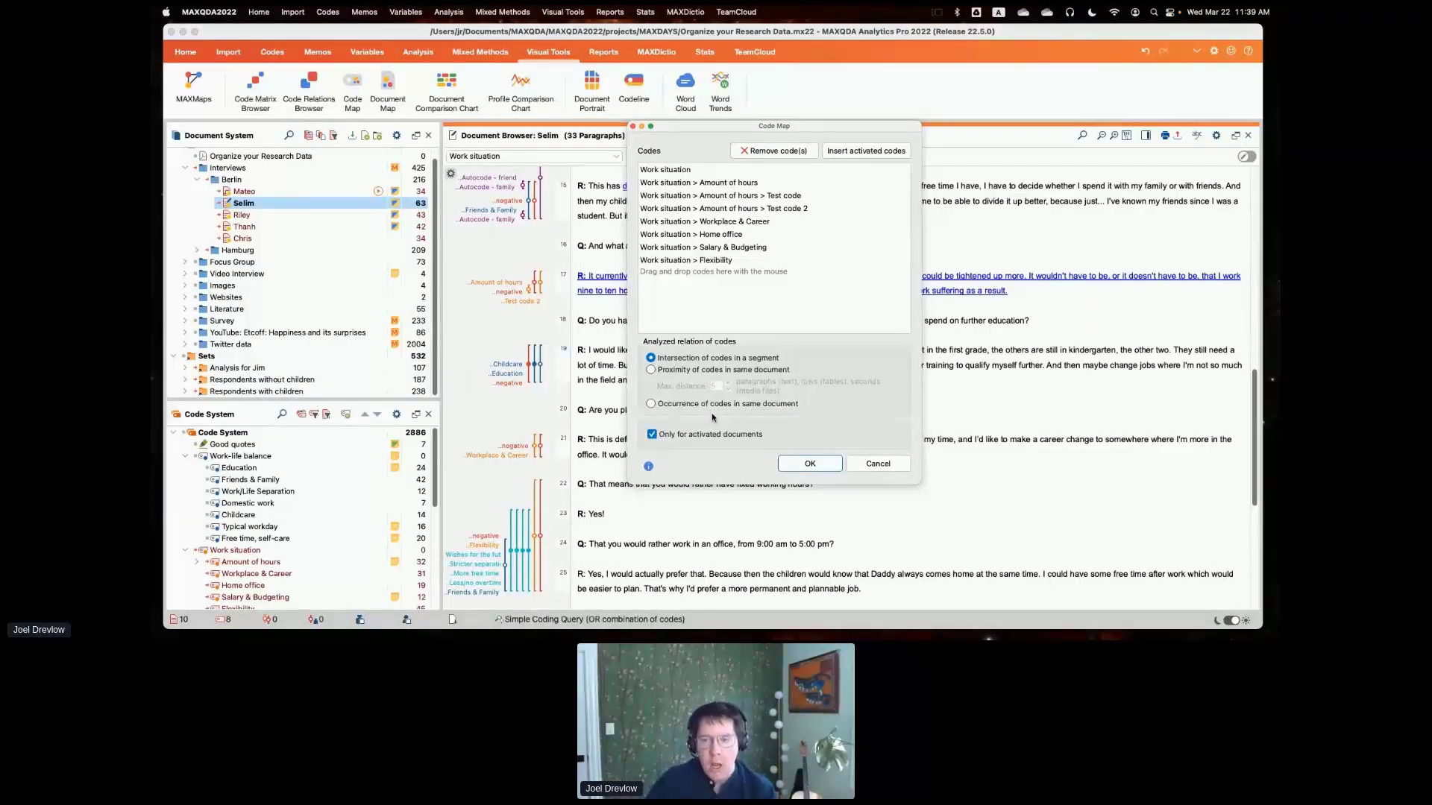
left_click(785, 463)
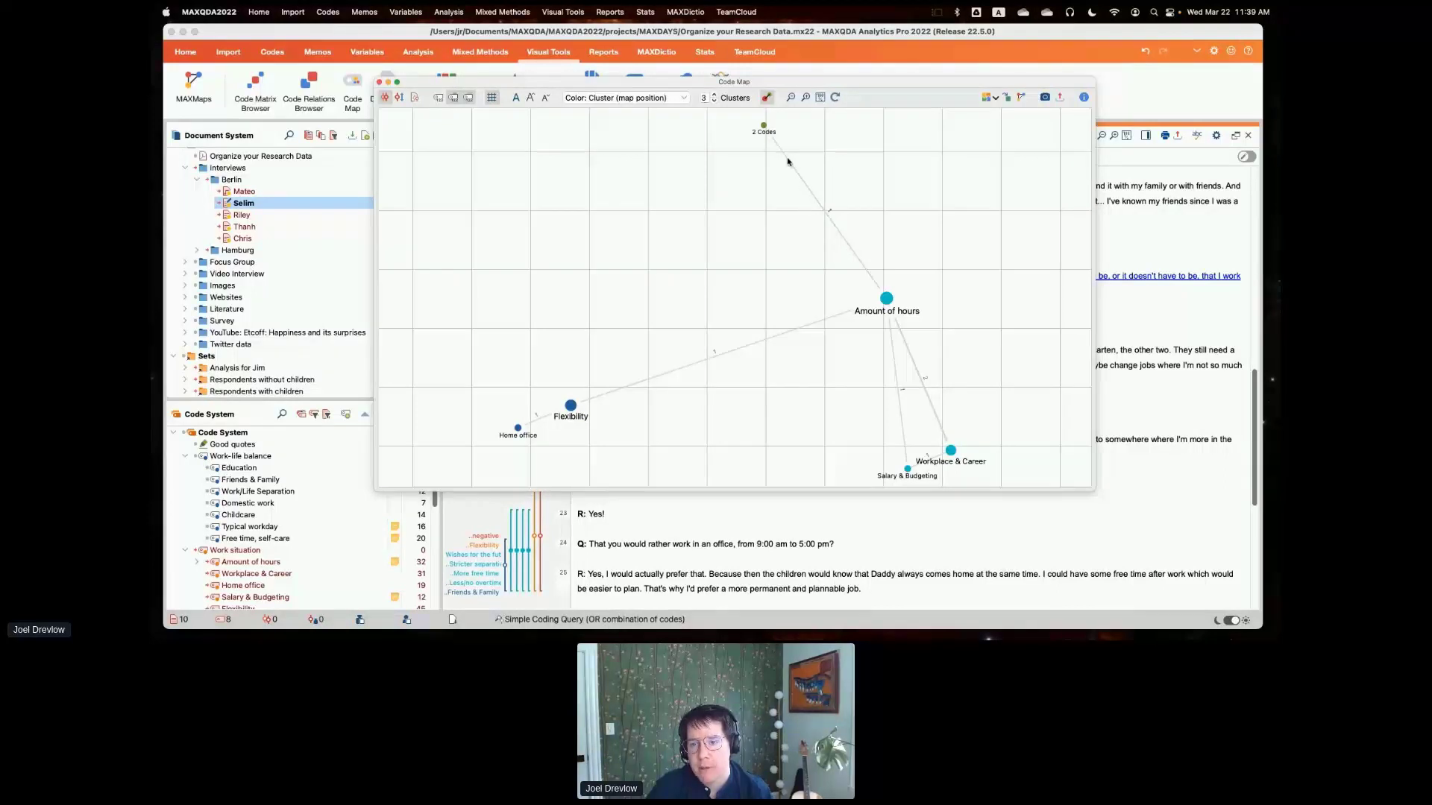
- Examine the resized Code Map, switch display options such as the grid off and on, and close the map
mouse_move(757, 121)
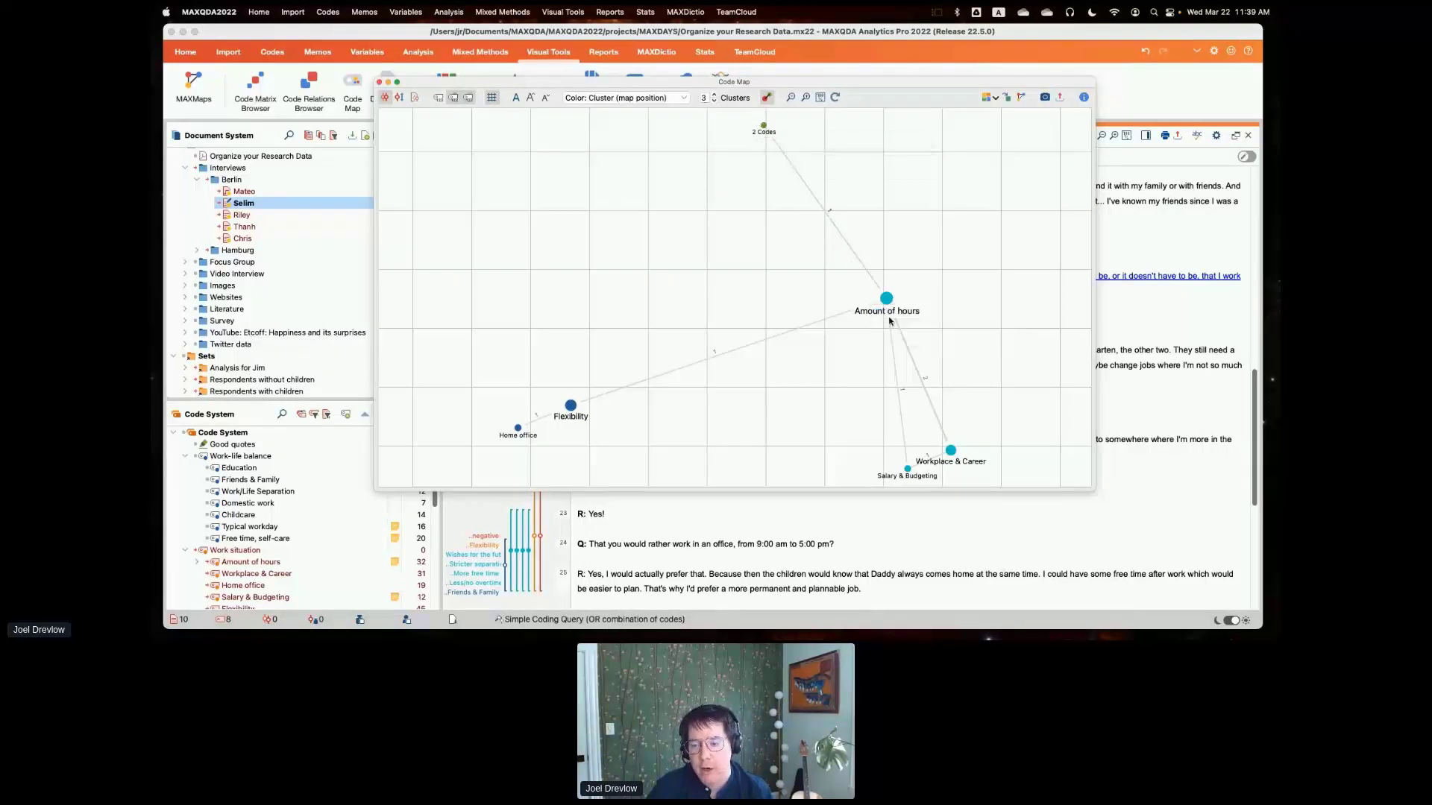
left_click_drag(1089, 489, 1072, 533)
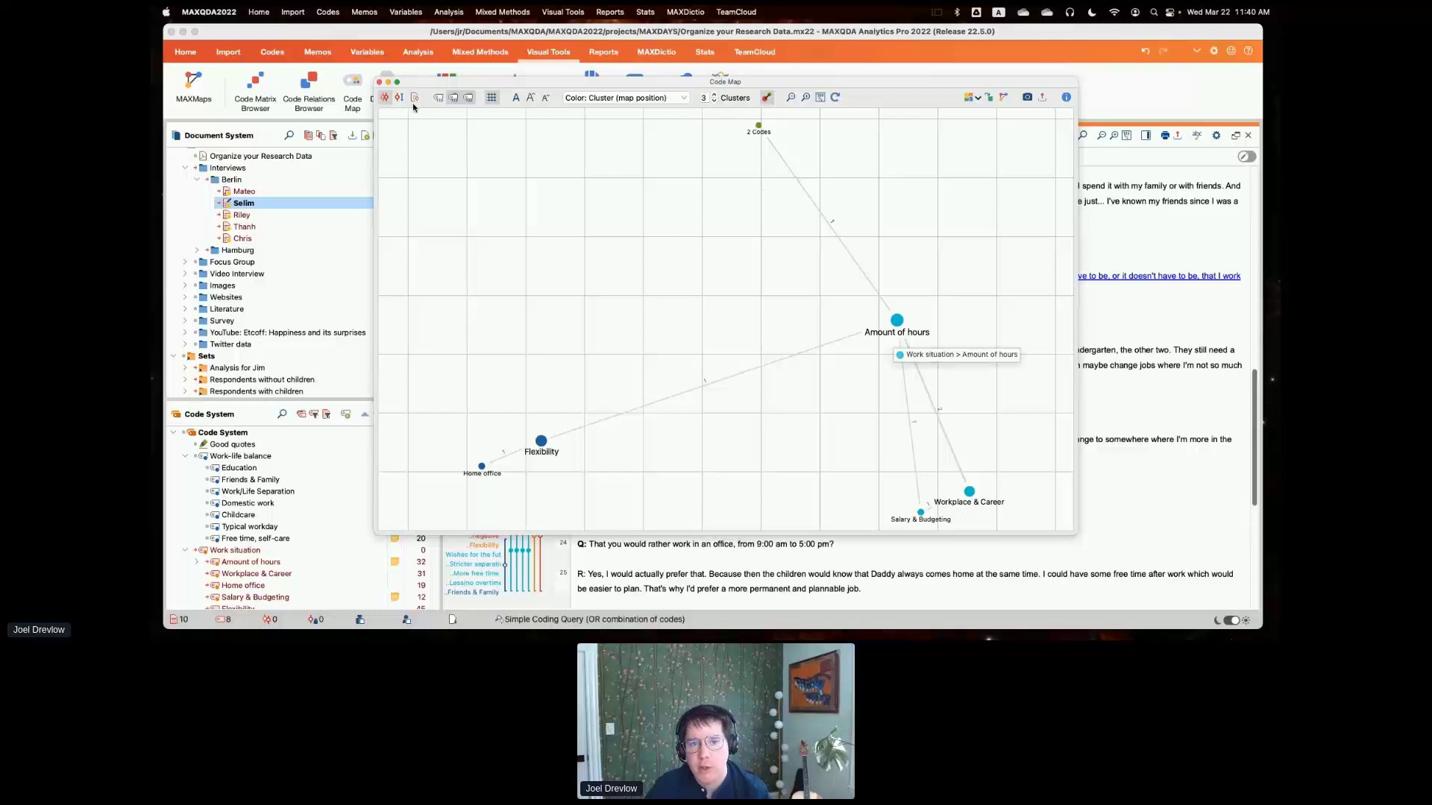
left_click(436, 100)
left_click(435, 100)
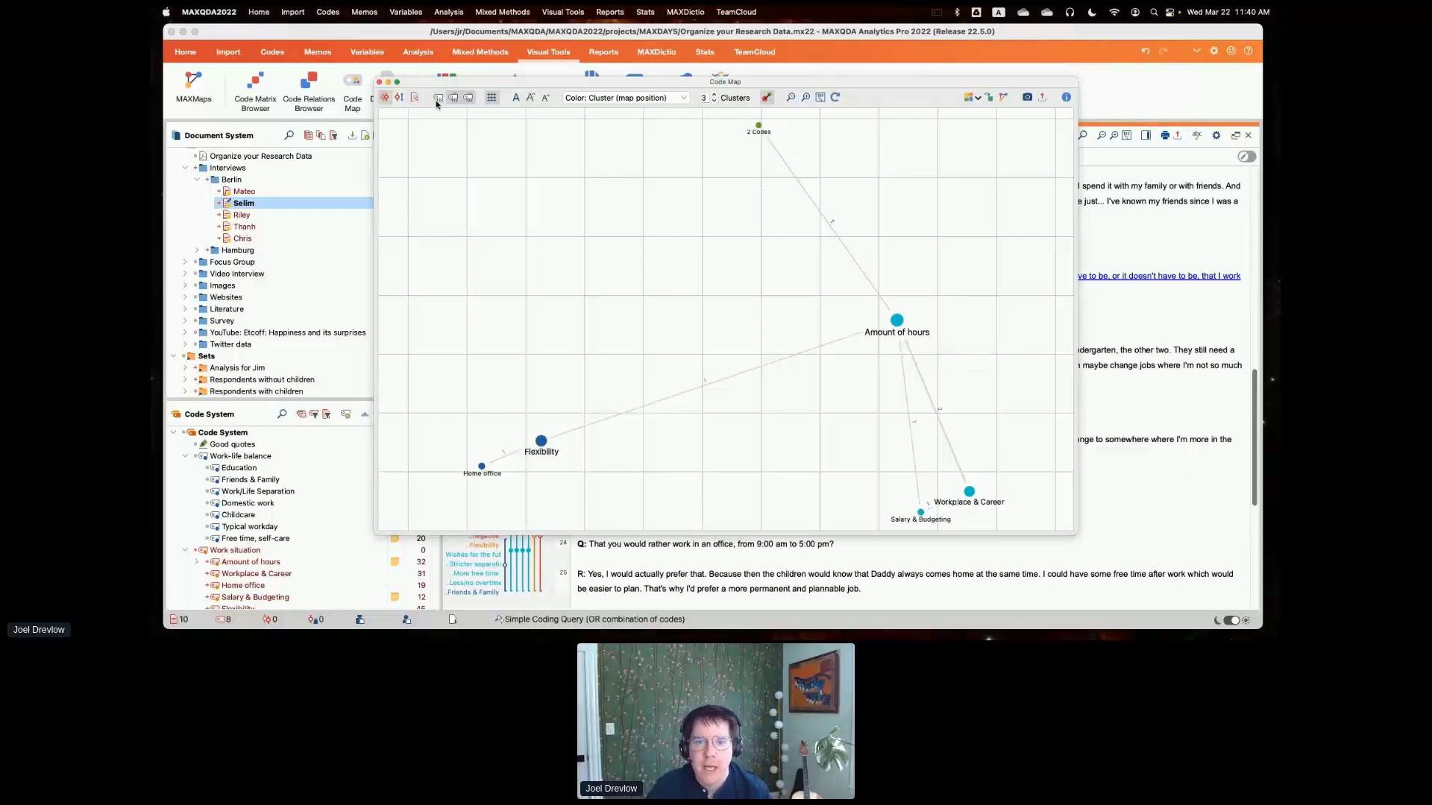
left_click(491, 100)
left_click(491, 100)
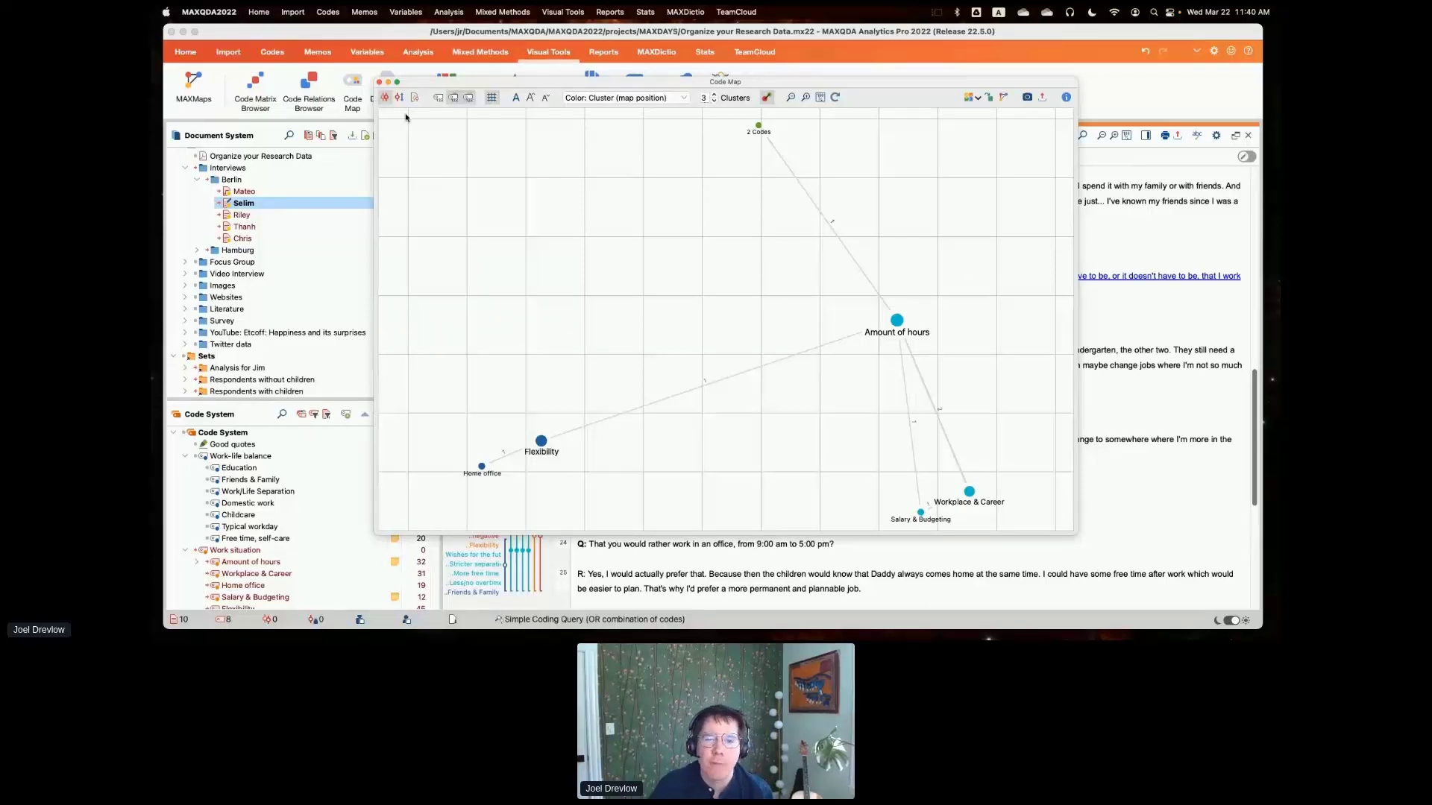
left_click(379, 82)
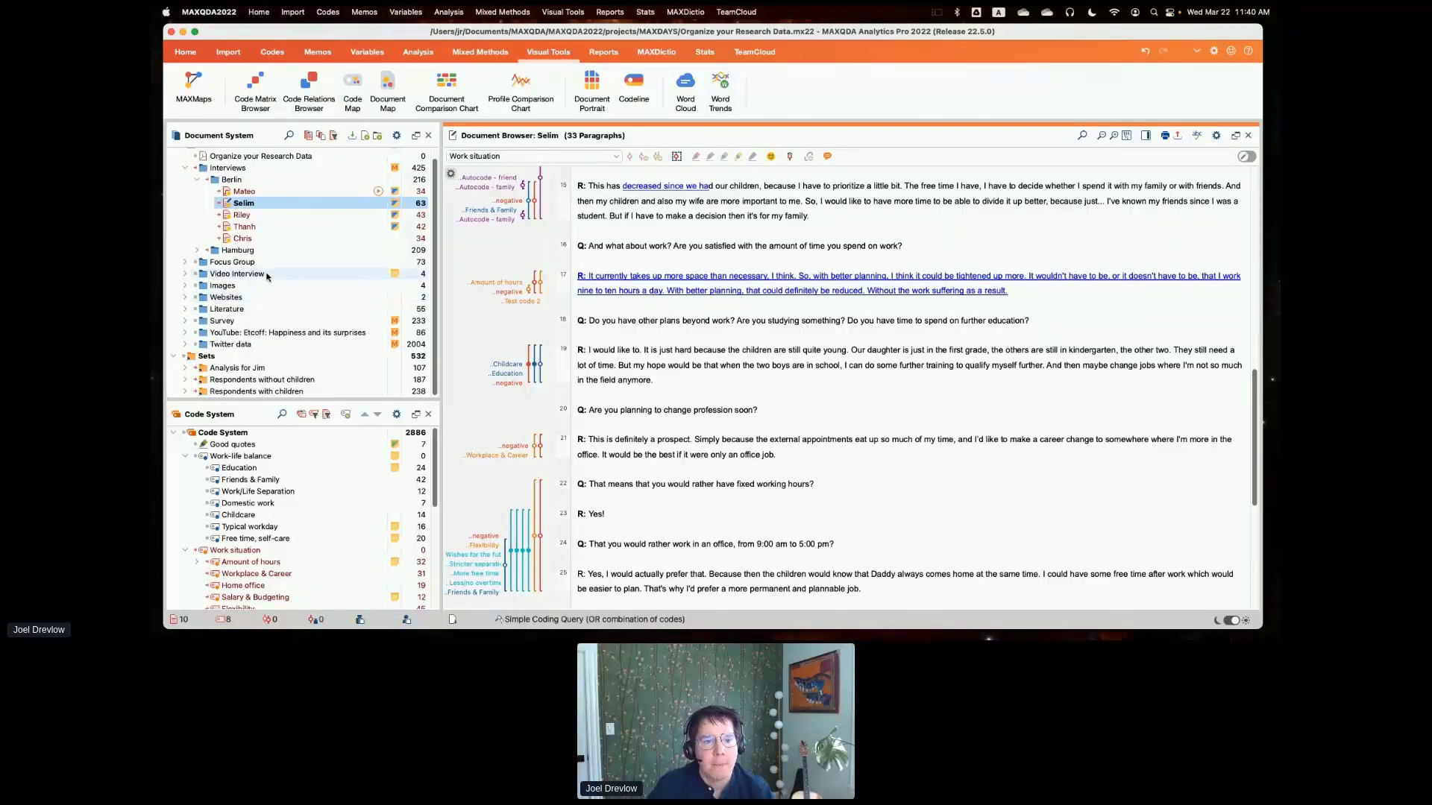
- Expand the Video Interview group and try to start transcribing its document's video file
left_click(184, 273)
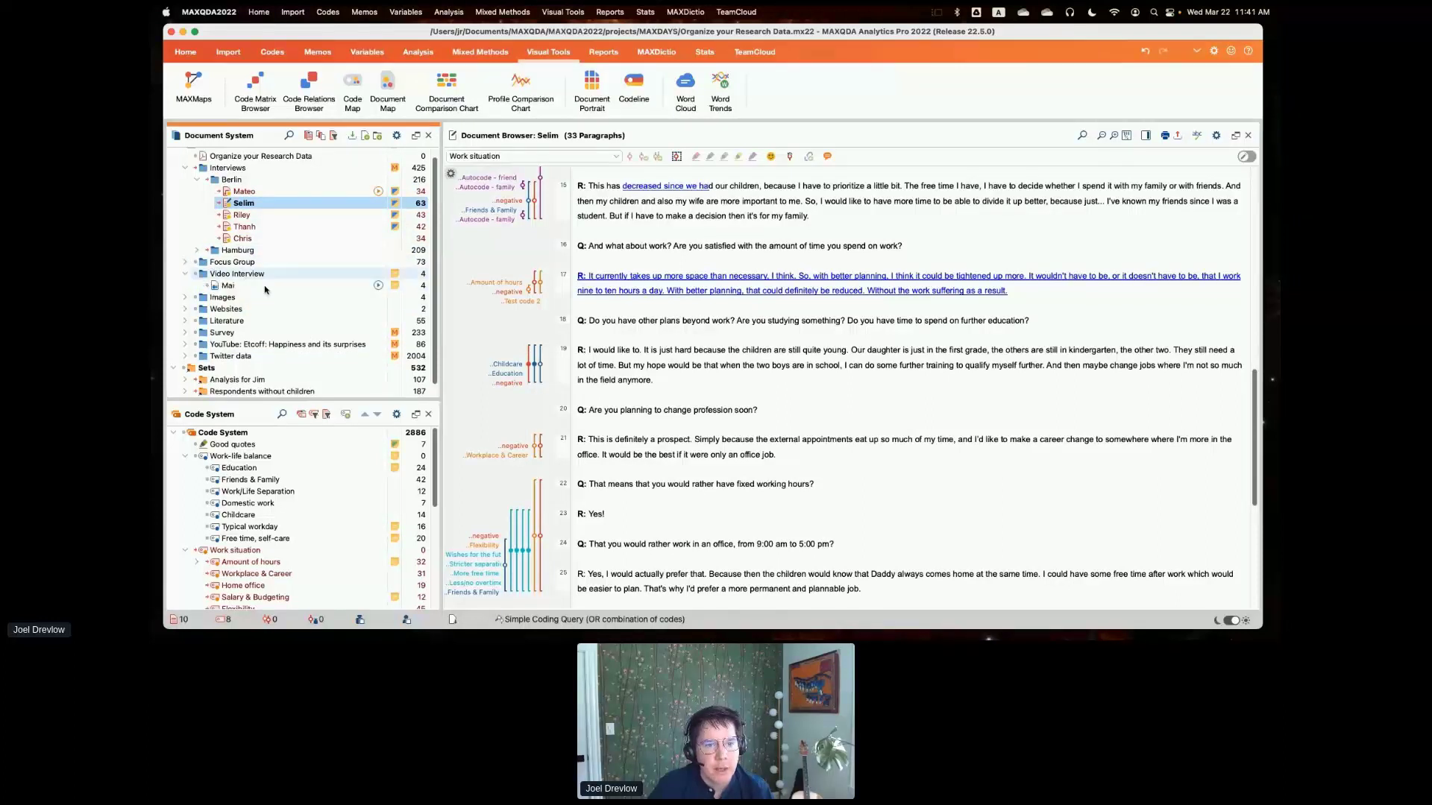
right_click(309, 287)
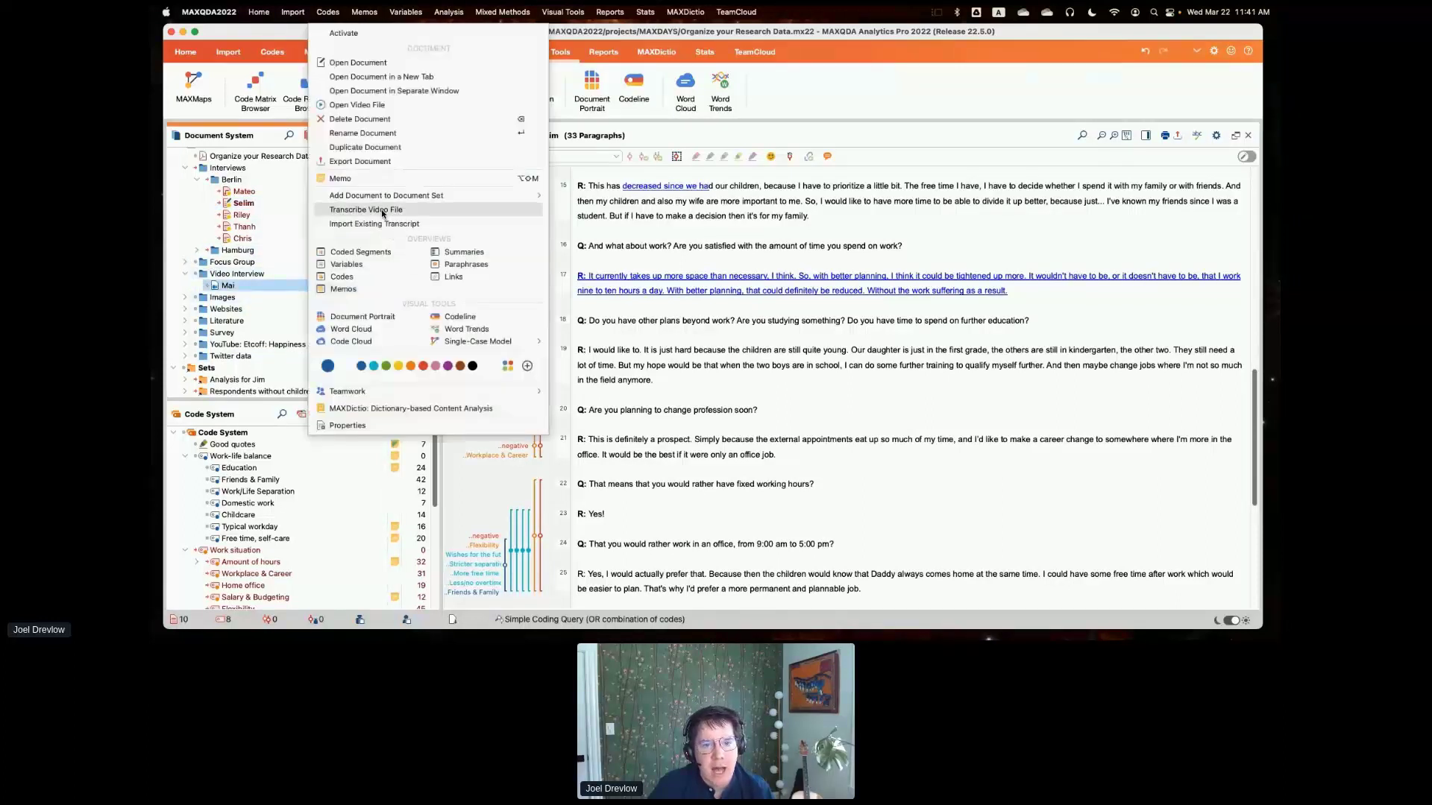
left_click(382, 212)
left_click(717, 392)
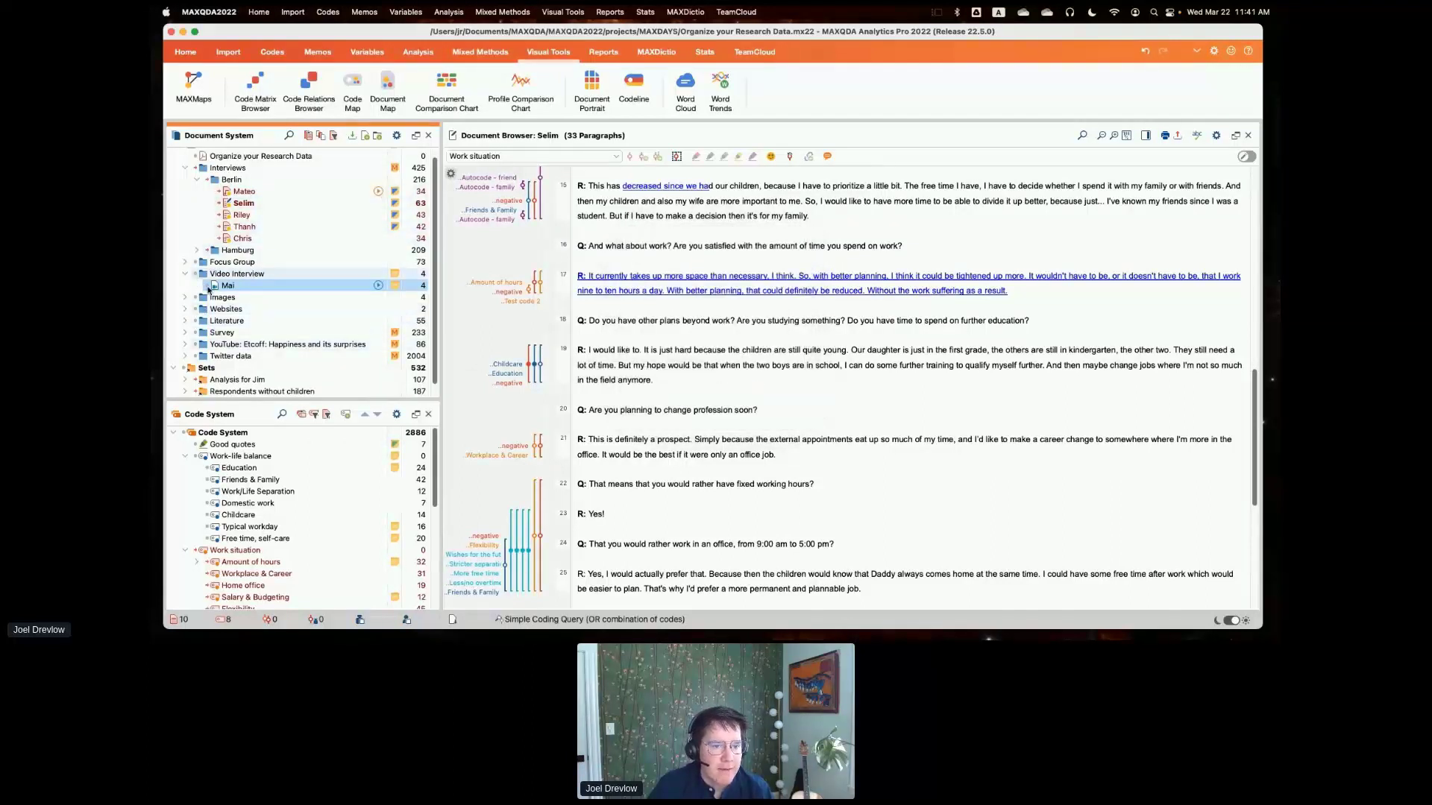
right_click(249, 289)
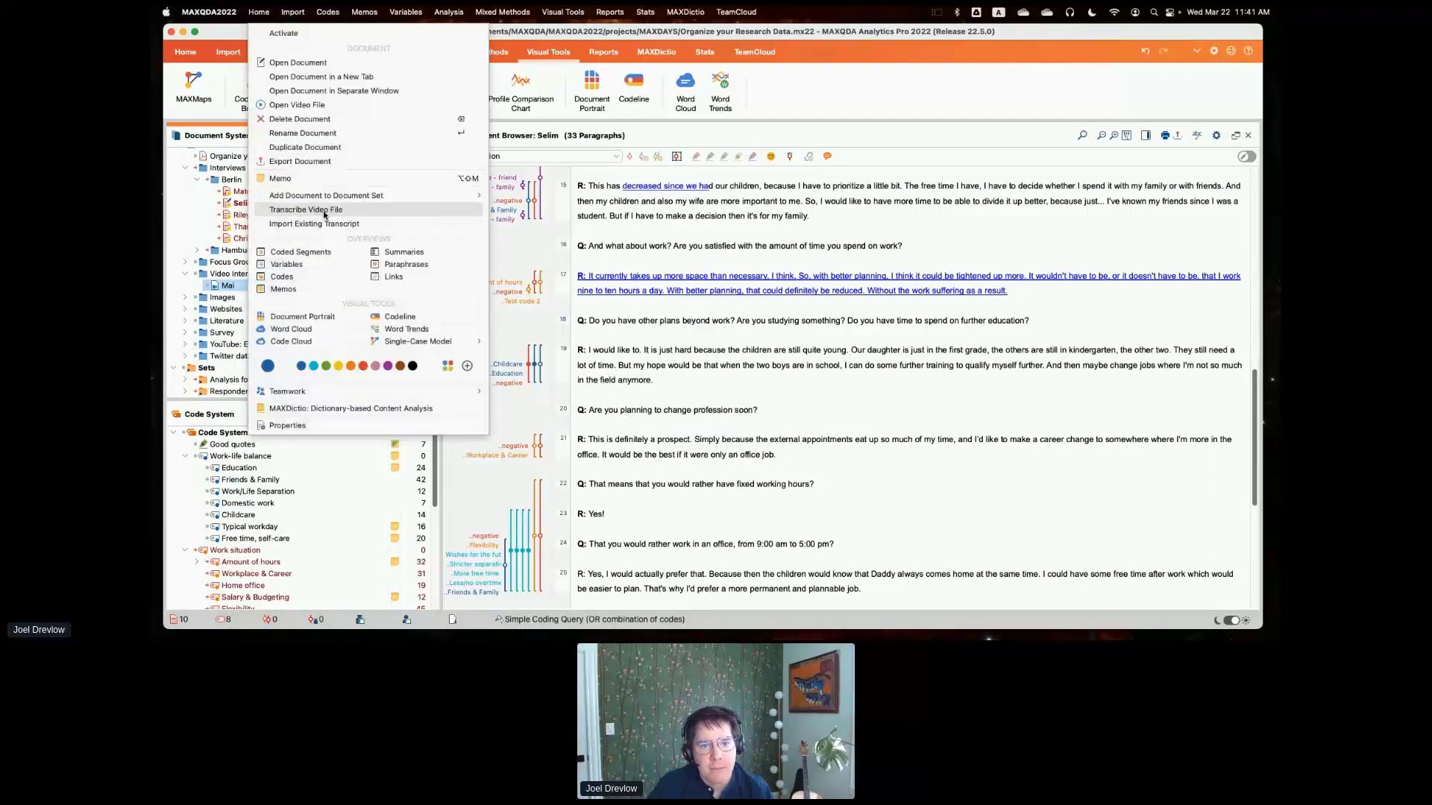
left_click(193, 217)
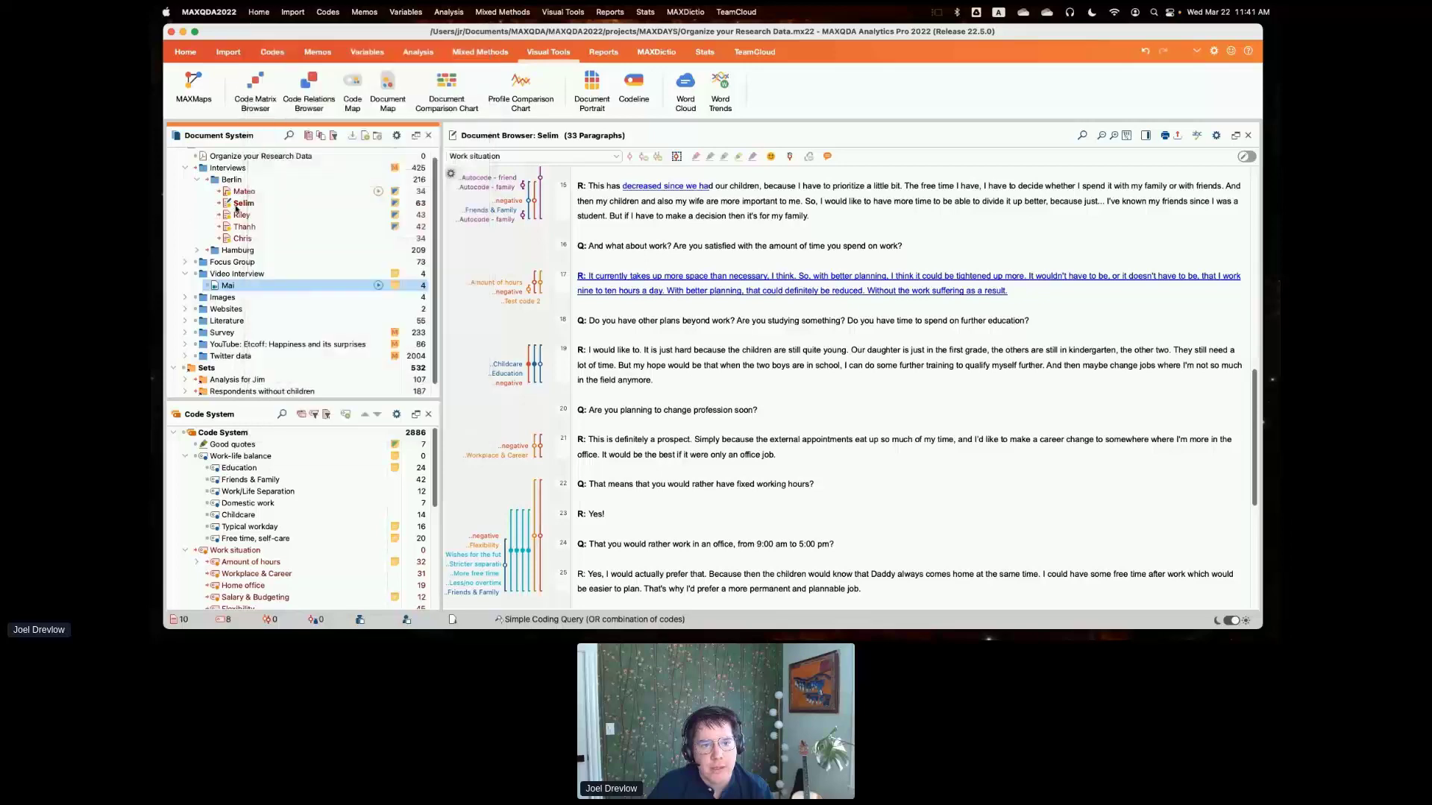
- Try to open the media file linked to the first Berlin interview, bringing up its transcript, and slightly enlarge the Code System pane
left_click(378, 191)
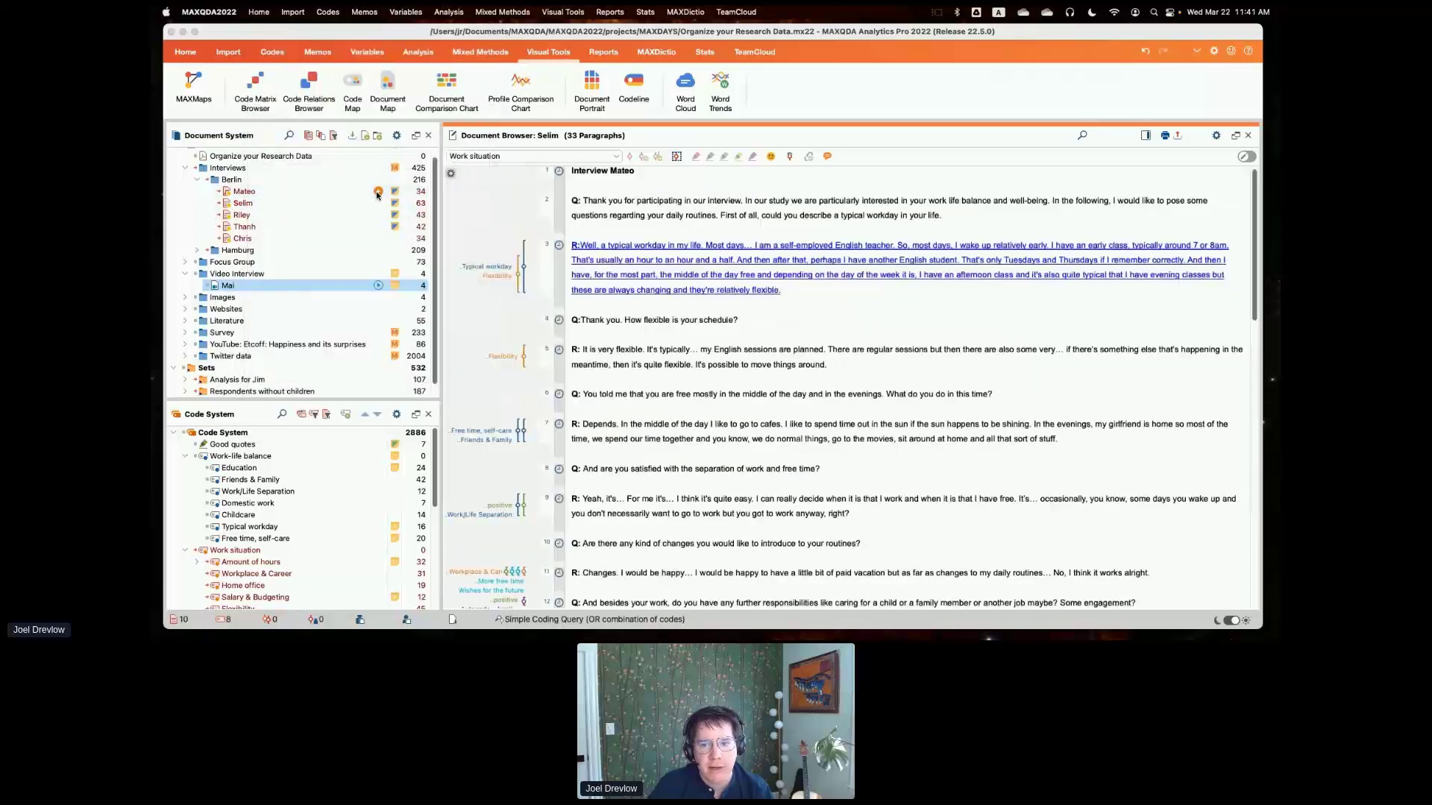
left_click(716, 387)
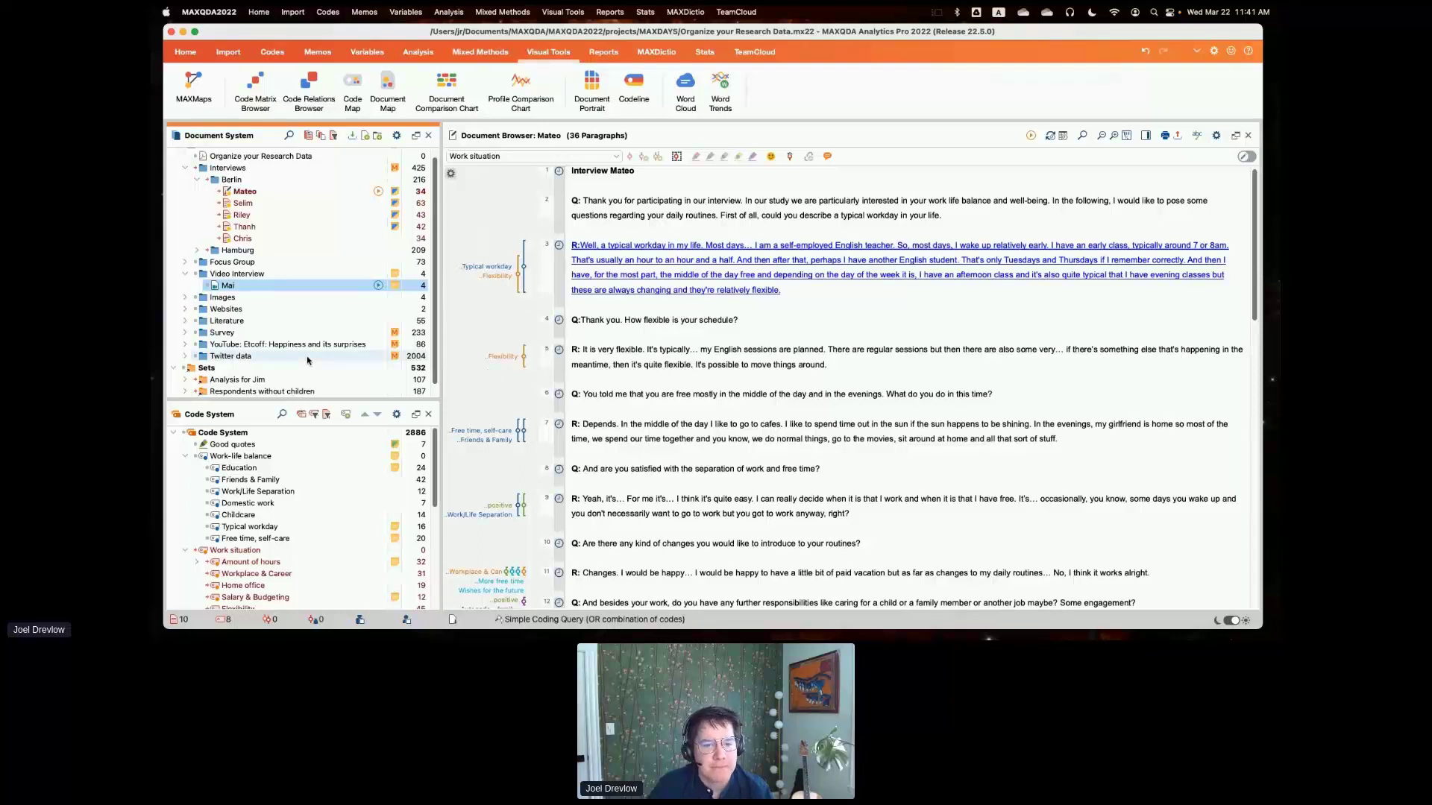
left_click_drag(381, 399, 381, 392)
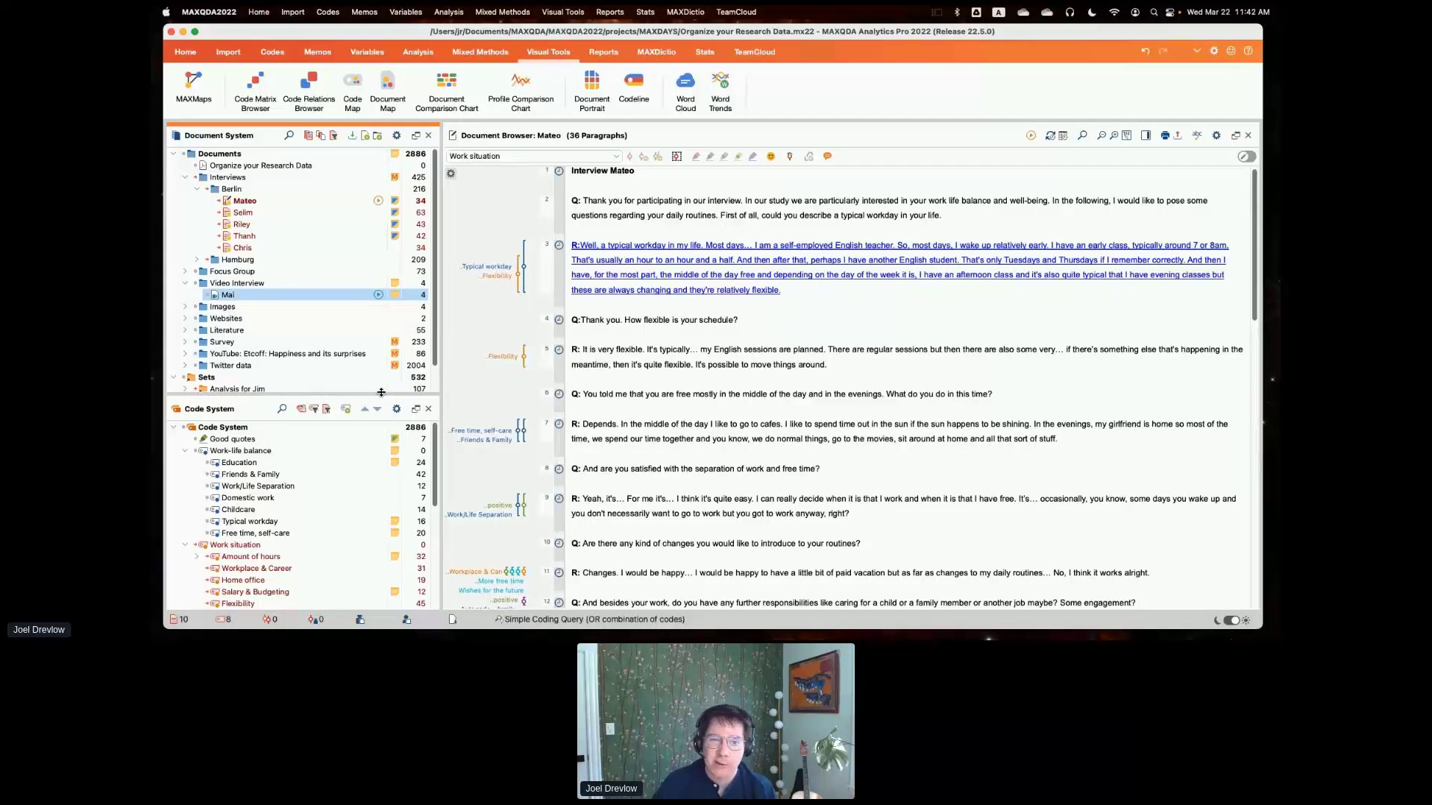
- Review the sources from which transcripts can be imported, including VTT files from Microsoft Teams, Zoom or WebEx
left_click(228, 52)
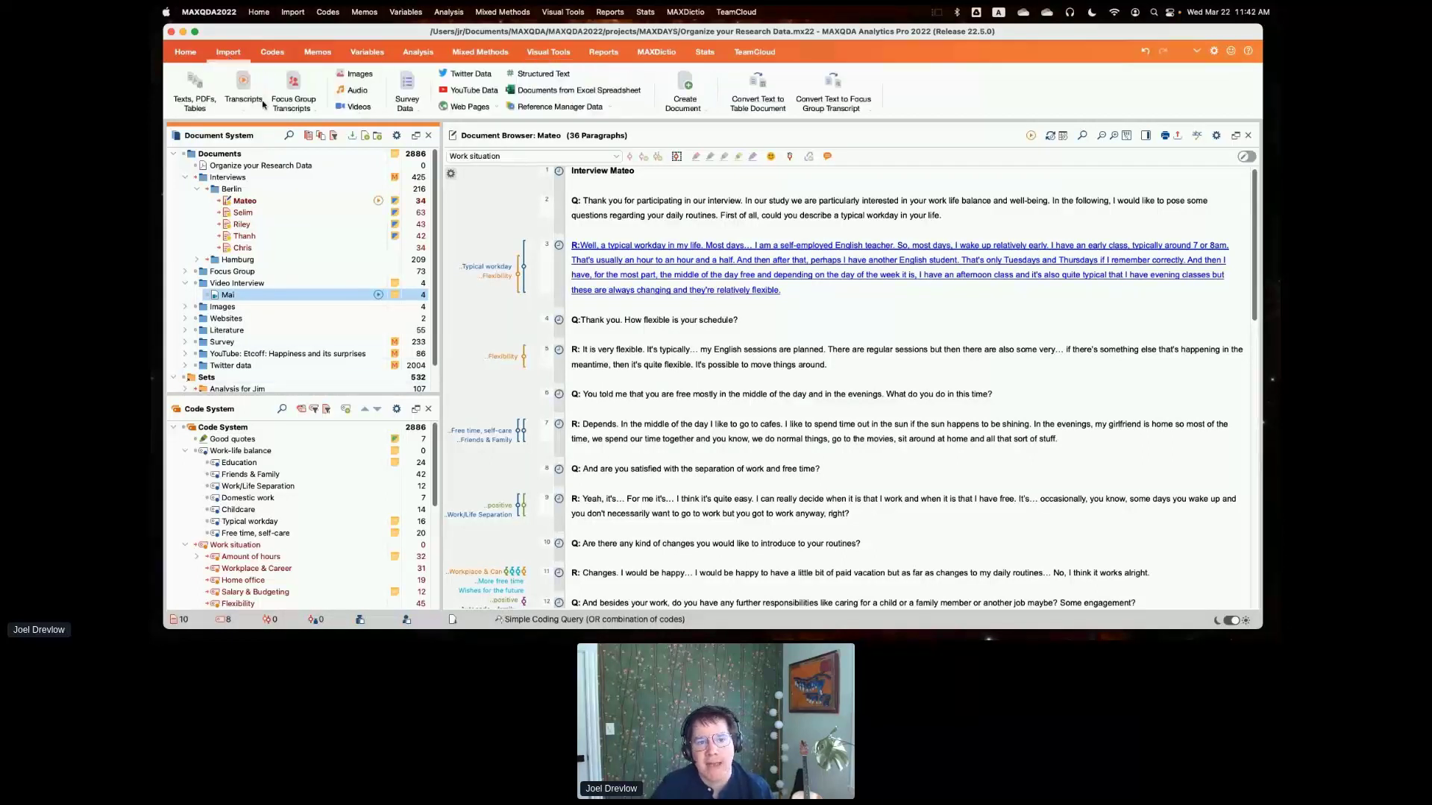
left_click(252, 112)
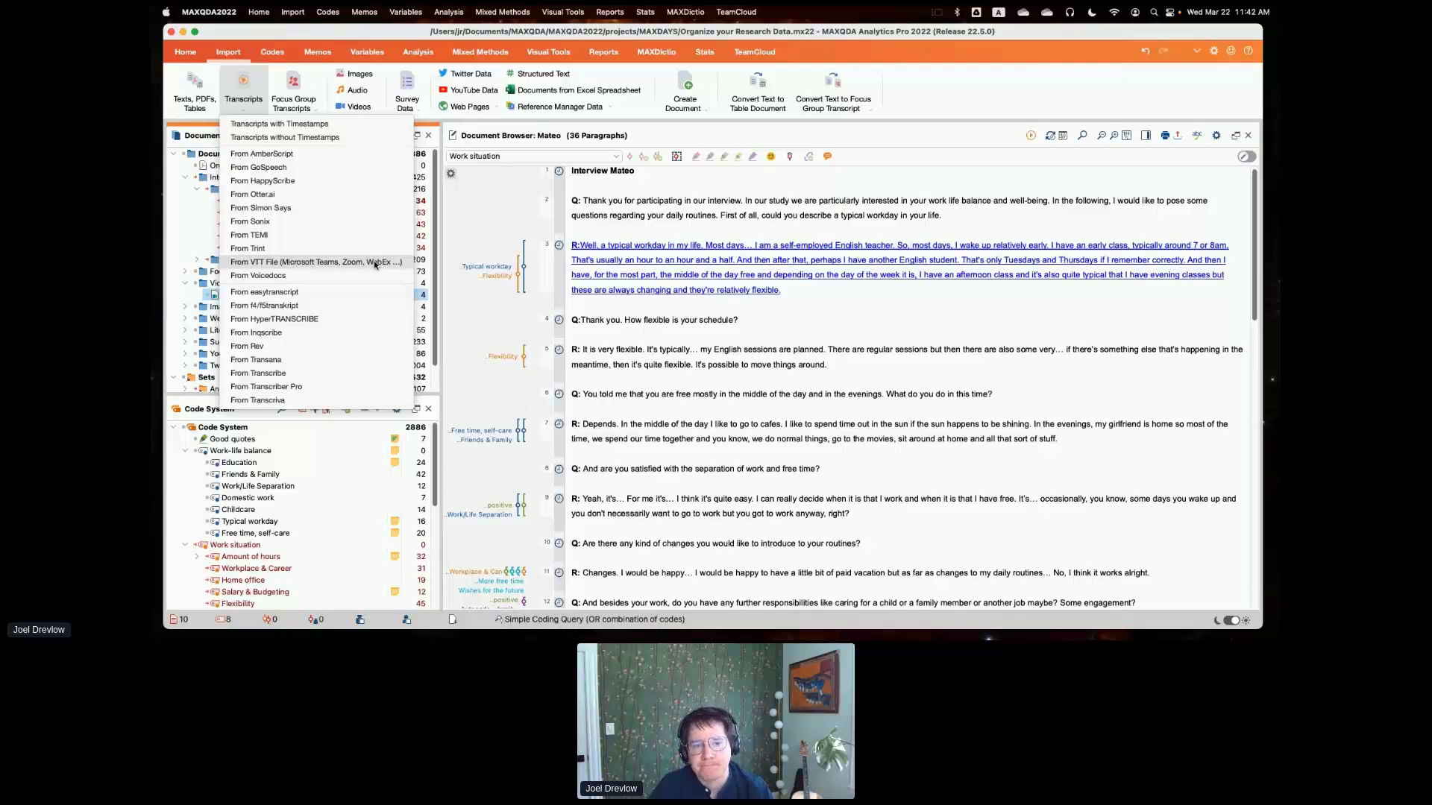
left_click(508, 323)
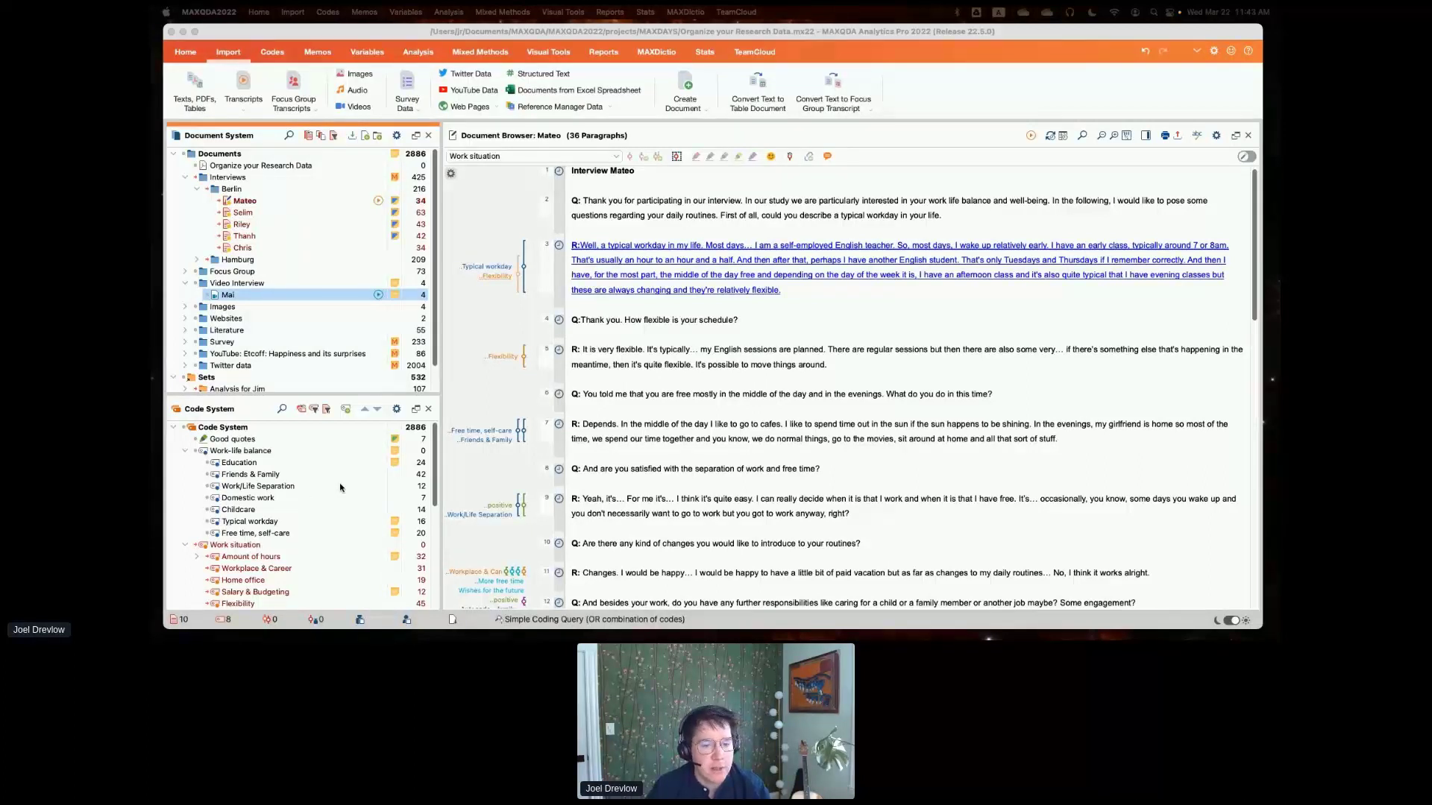
- Enlarge the Code System pane and inspect the properties of the Education code without saving changes
left_click_drag(322, 396, 334, 273)
right_click(254, 338)
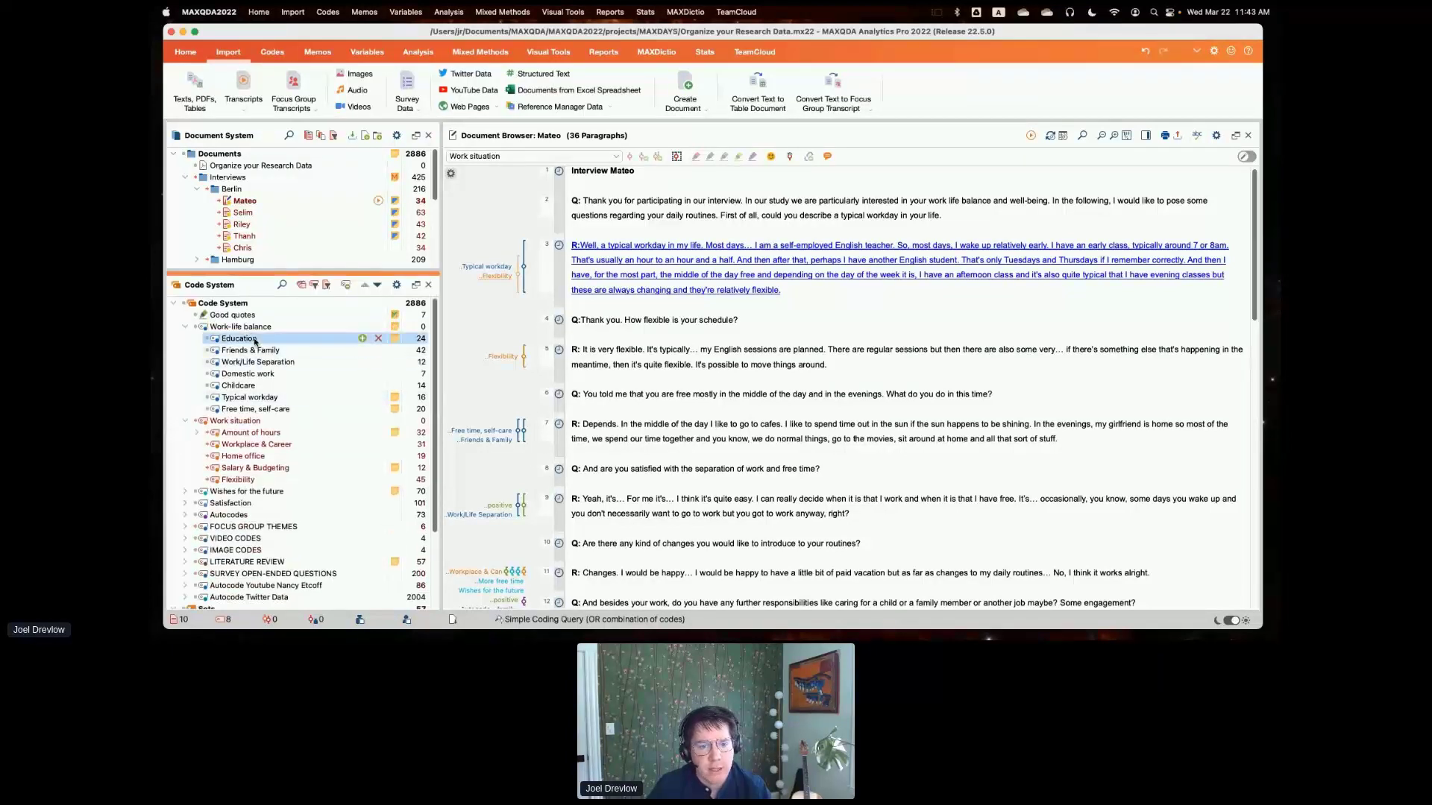
left_click(276, 330)
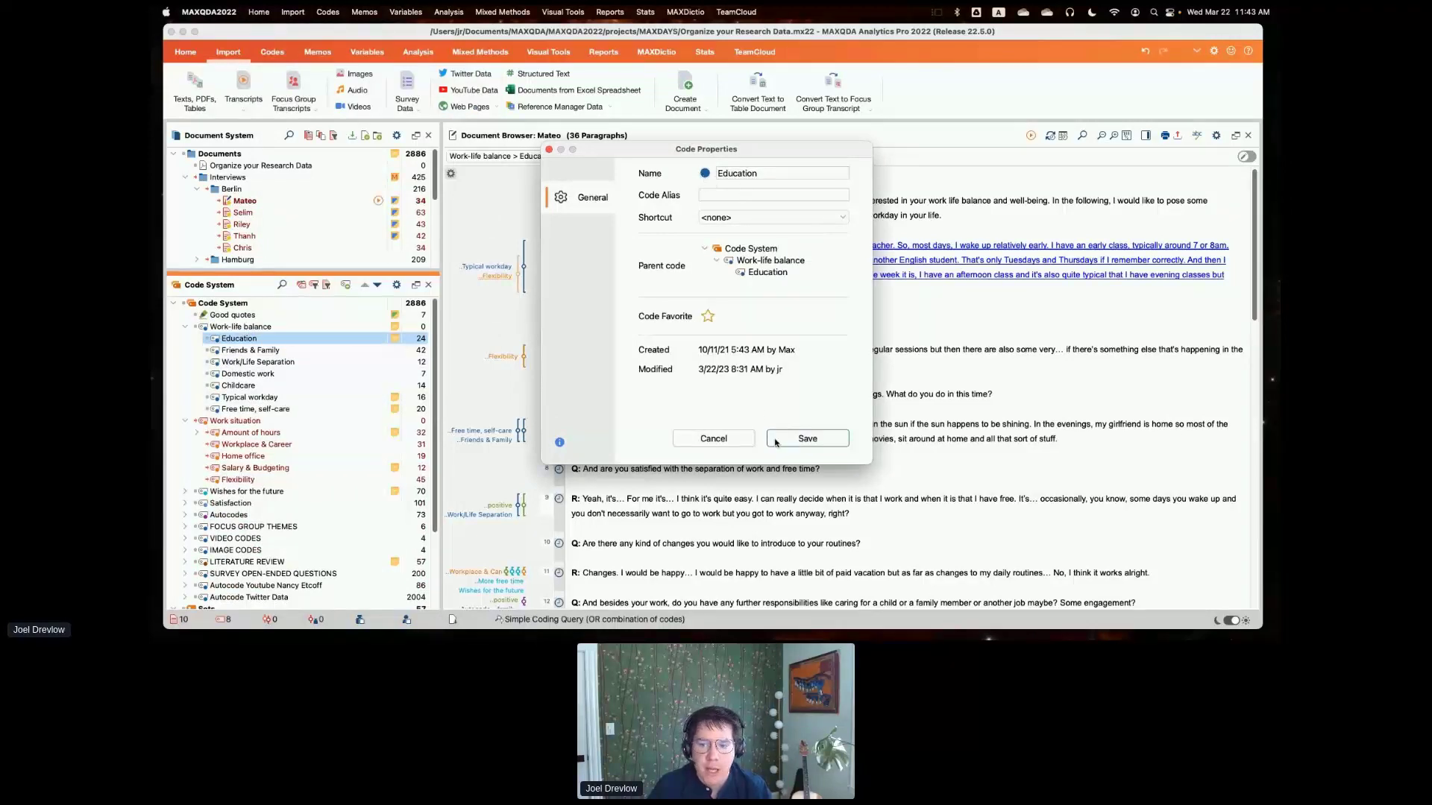
left_click(736, 439)
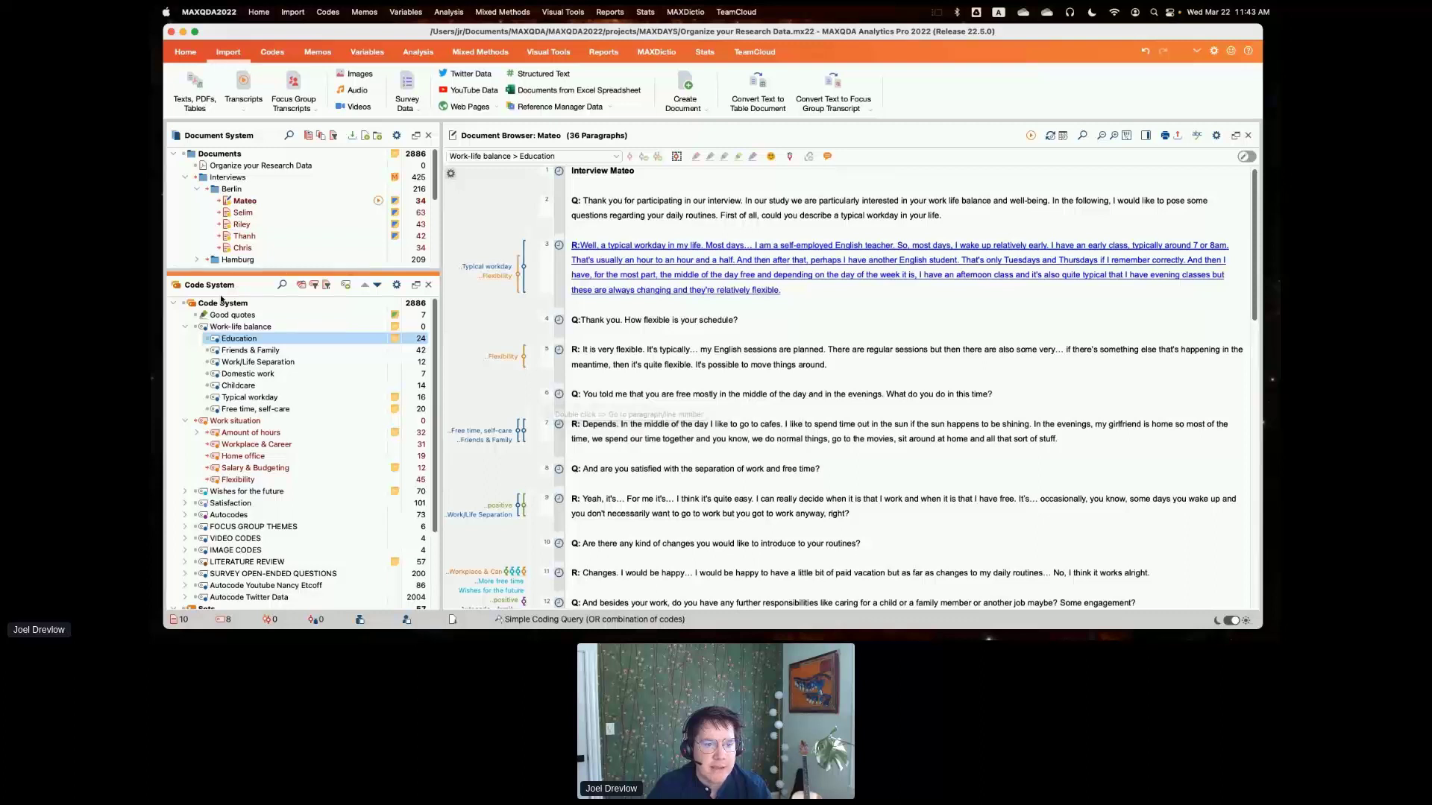
- Review the color choices for activating codes by color across the whole Code System, and cancel without applying them
right_click(237, 304)
mouse_move(276, 361)
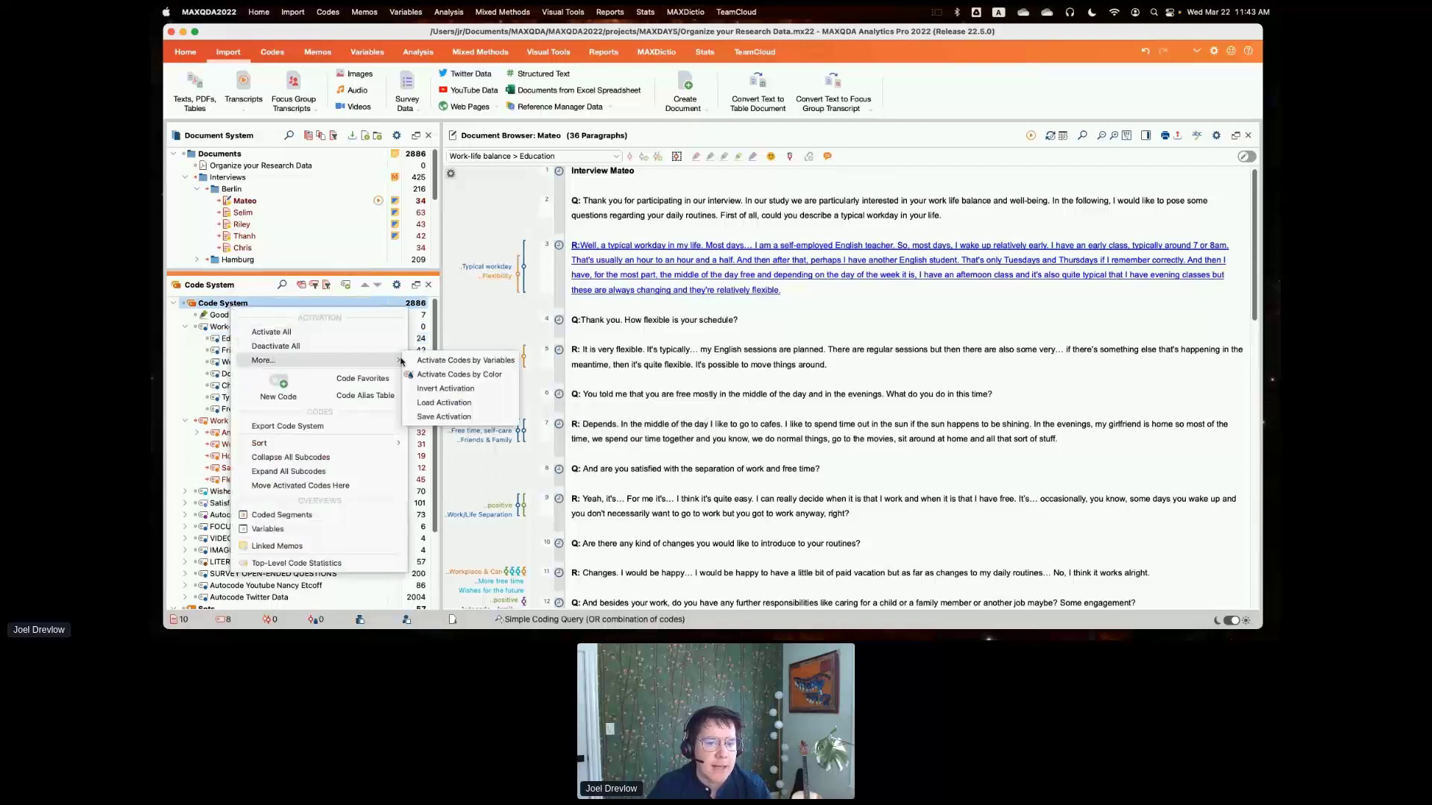
left_click(448, 375)
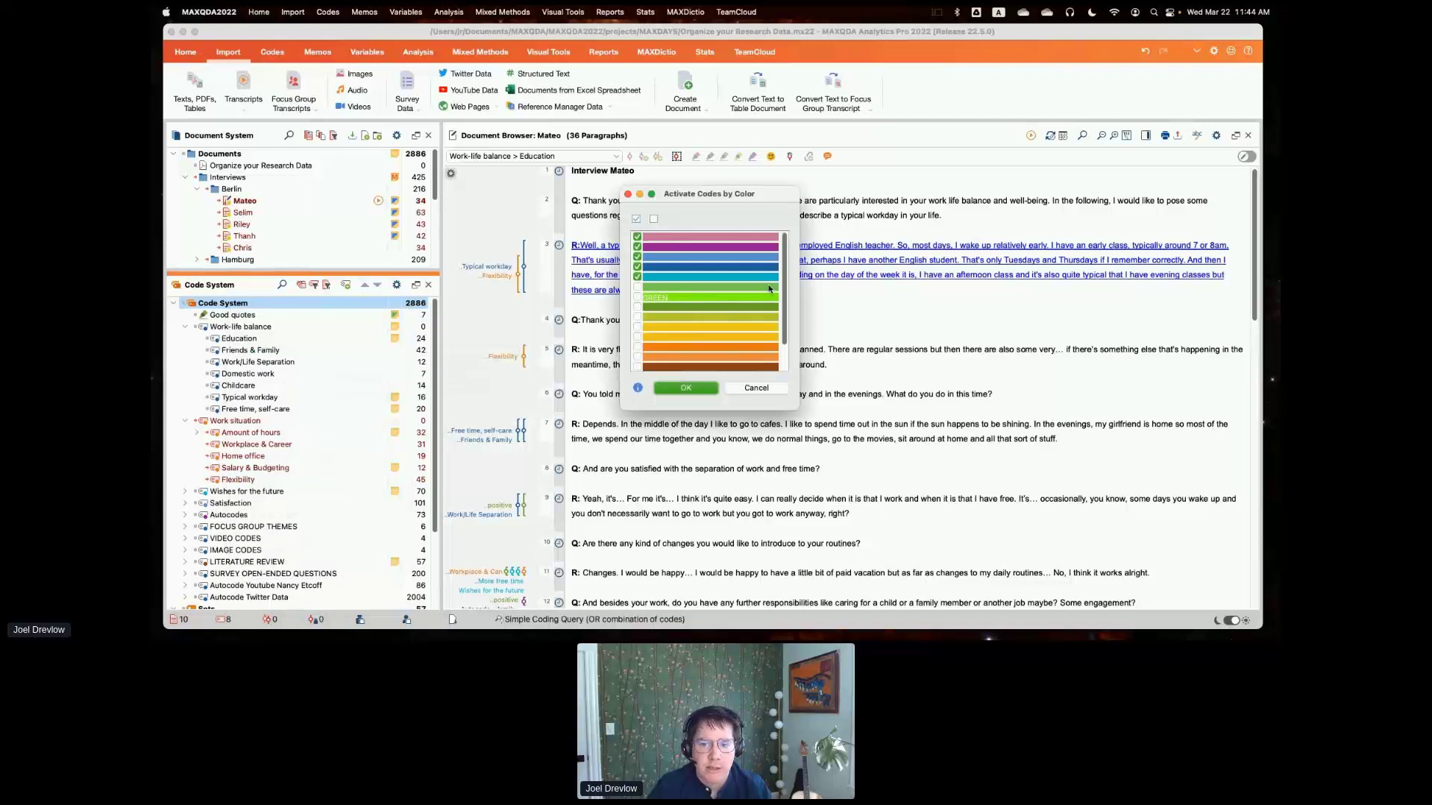
scroll(768, 290, "down", 3)
left_click(768, 388)
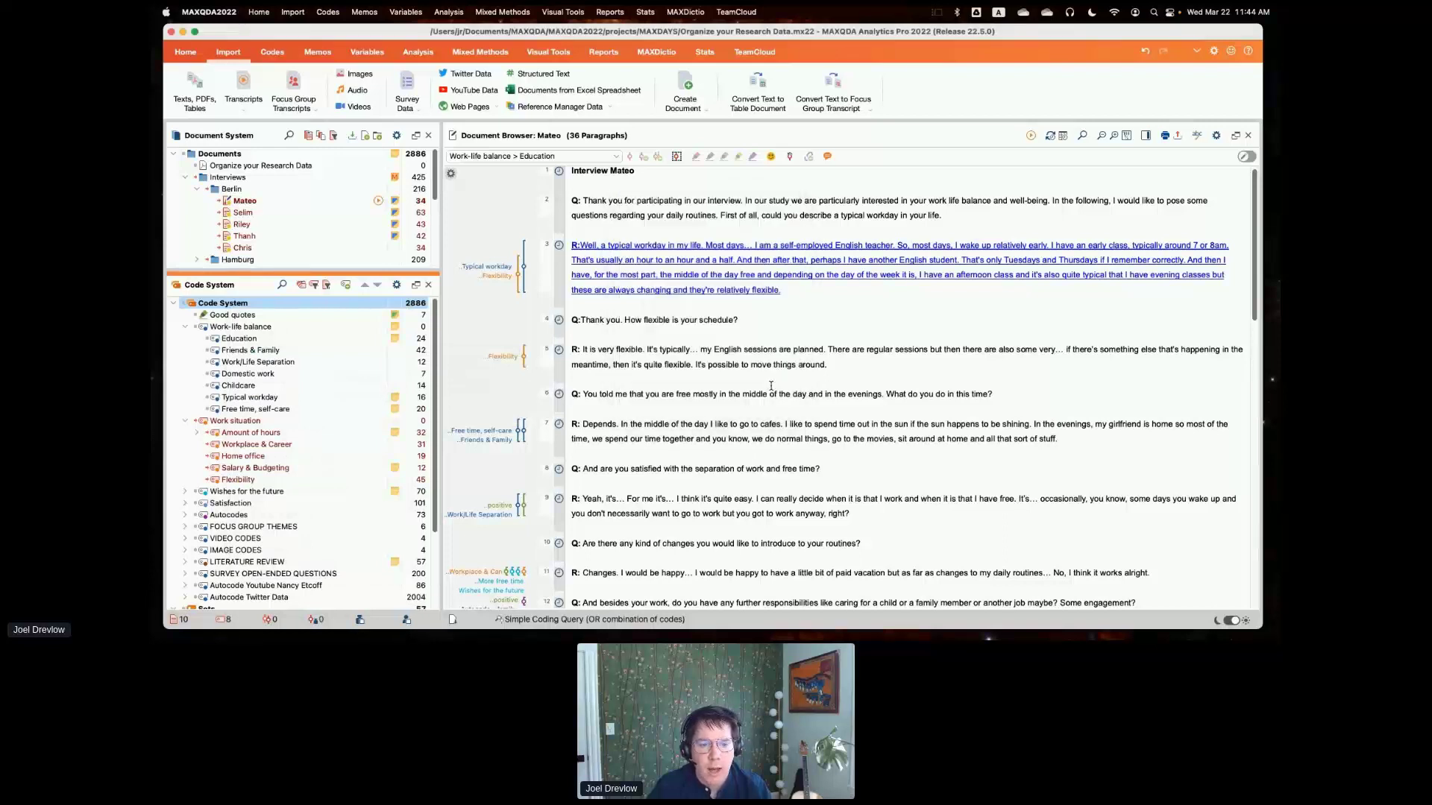